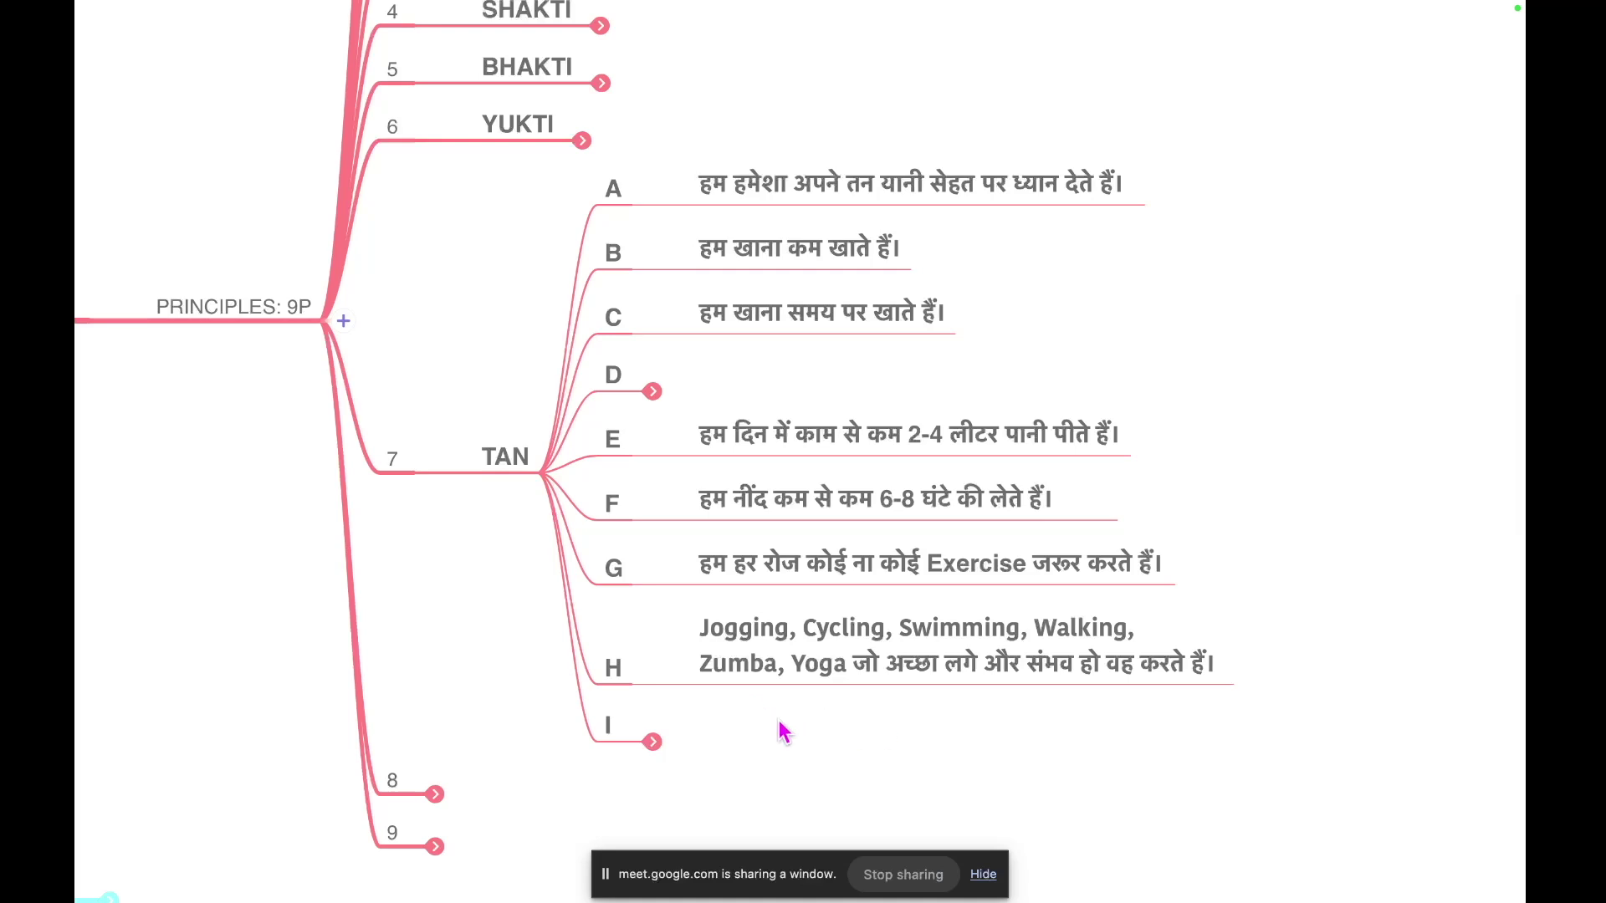
- Expand point I under the TAN principle to reveal its text
{"action": "scroll", "coordinate": [795, 731], "scroll_direction": "down", "scroll_amount": 1}
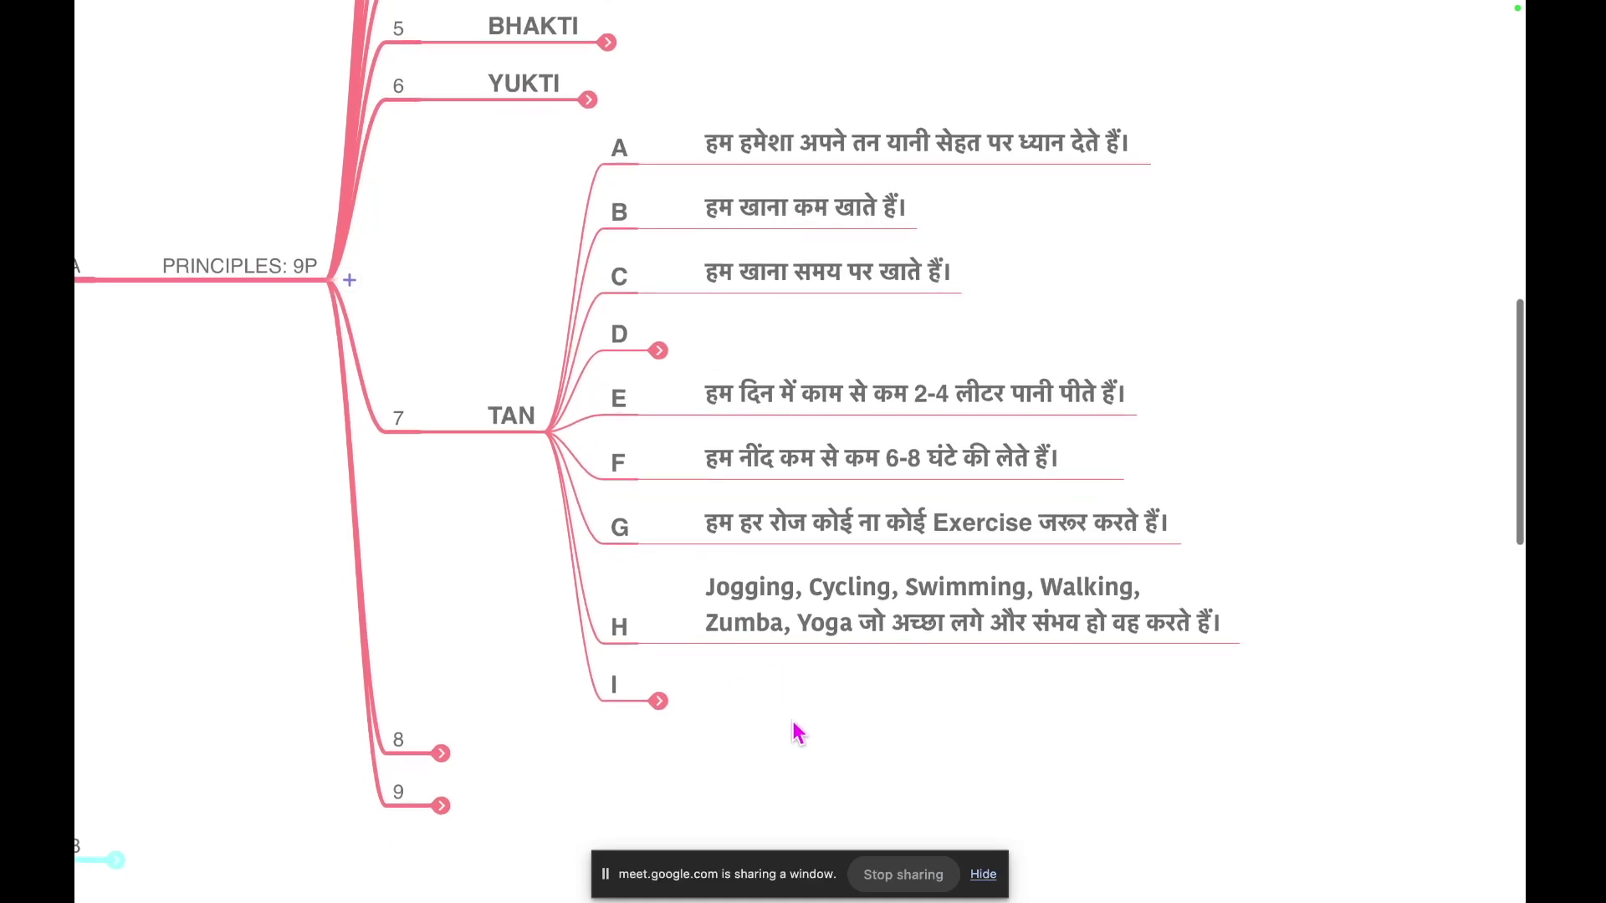
{"action": "left_click", "coordinate": [661, 702]}
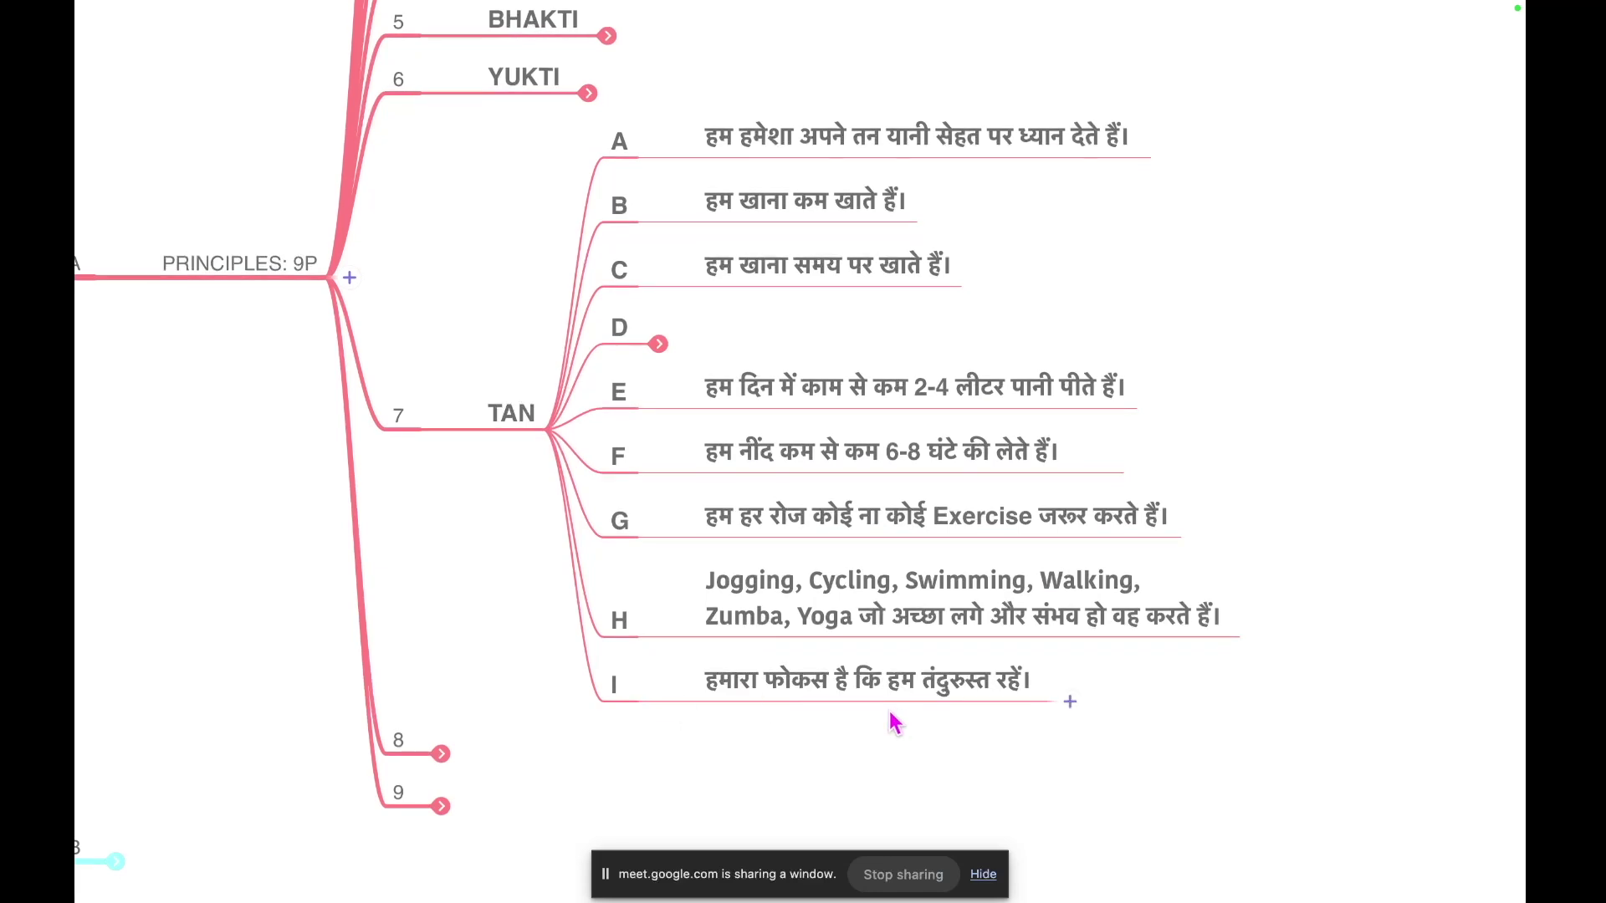
- Fold points A to I under TAN, and fold the TAN branch itself
{"action": "left_click_drag", "start_coordinate": [608, 724], "coordinate": [583, 128]}
{"action": "mouse_move", "coordinate": [1022, 9]}
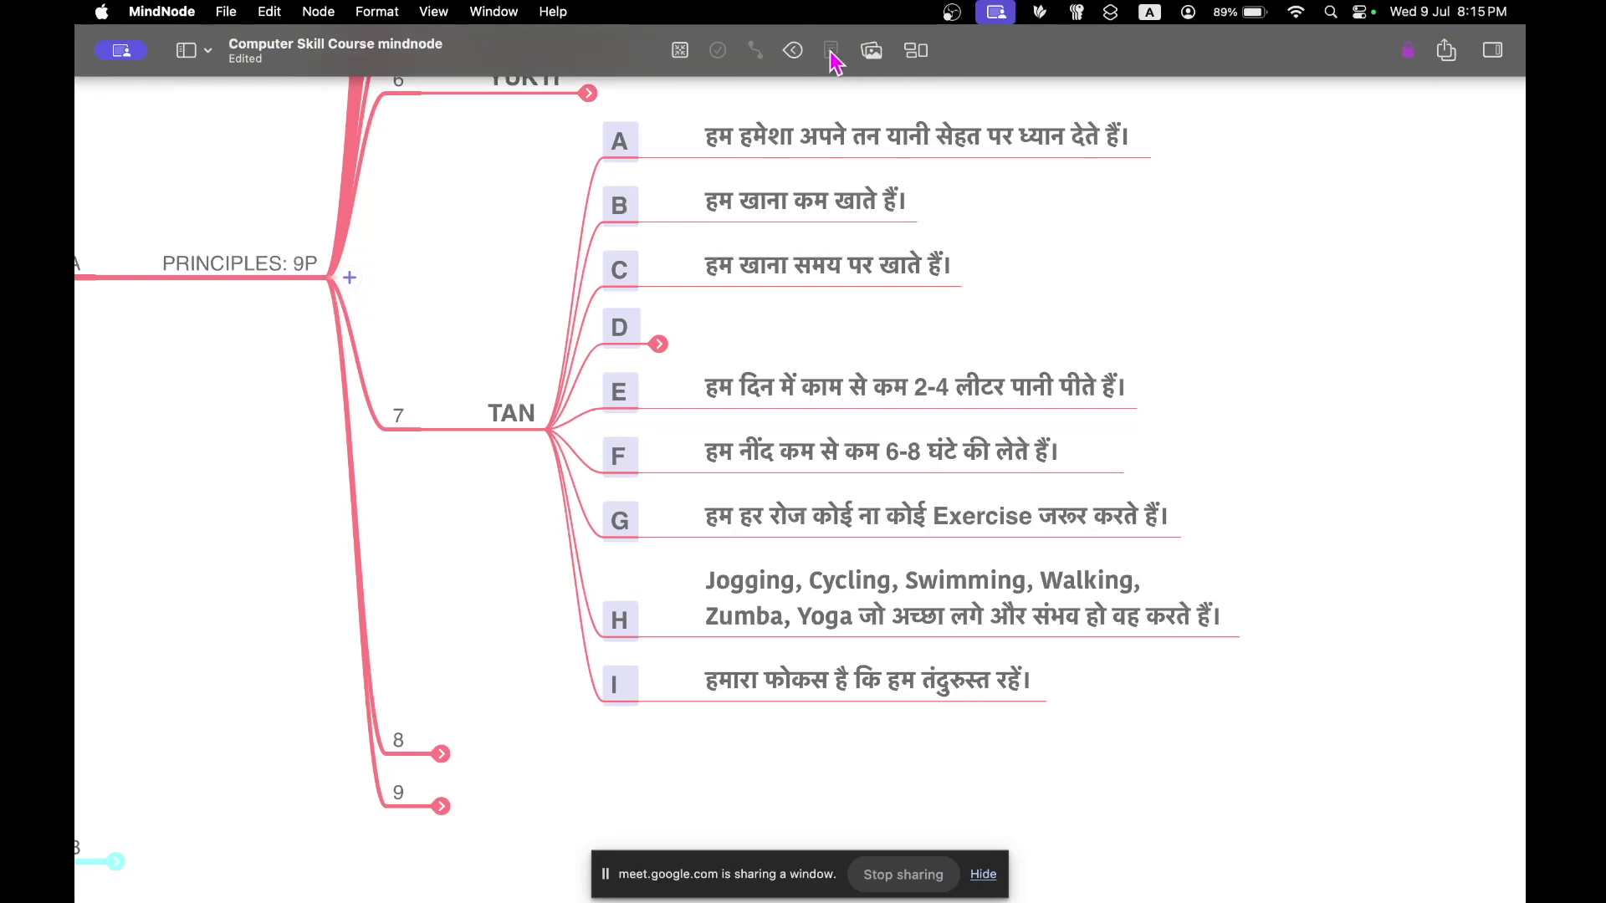
{"action": "left_click", "coordinate": [792, 52]}
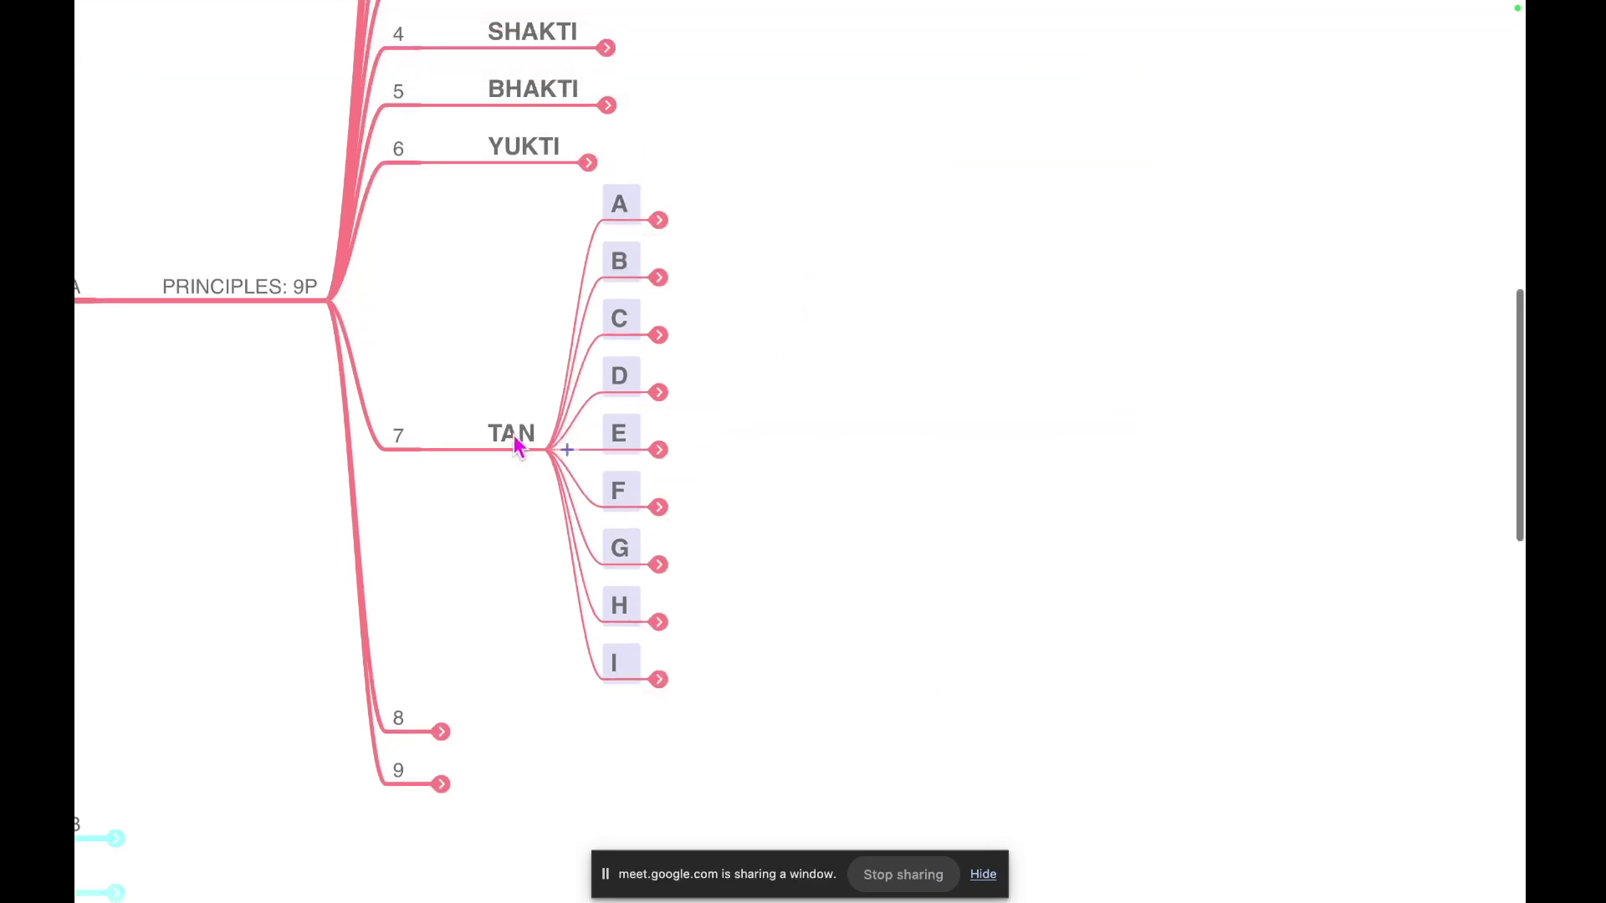
{"action": "left_click", "coordinate": [493, 447]}
{"action": "mouse_move", "coordinate": [871, 11]}
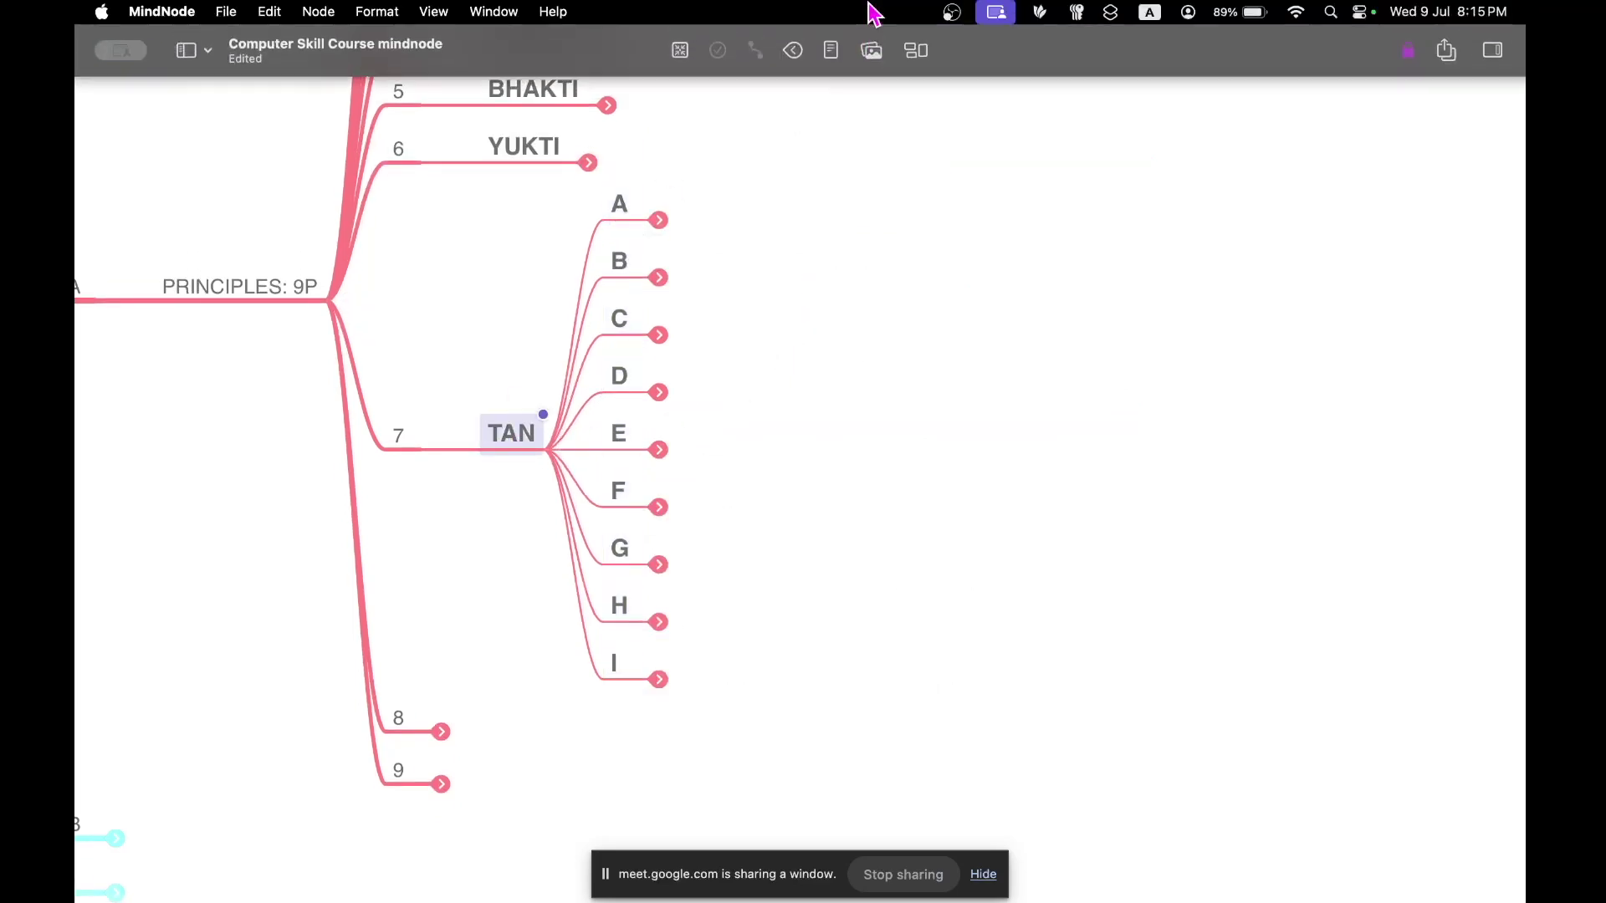
{"action": "left_click", "coordinate": [792, 52]}
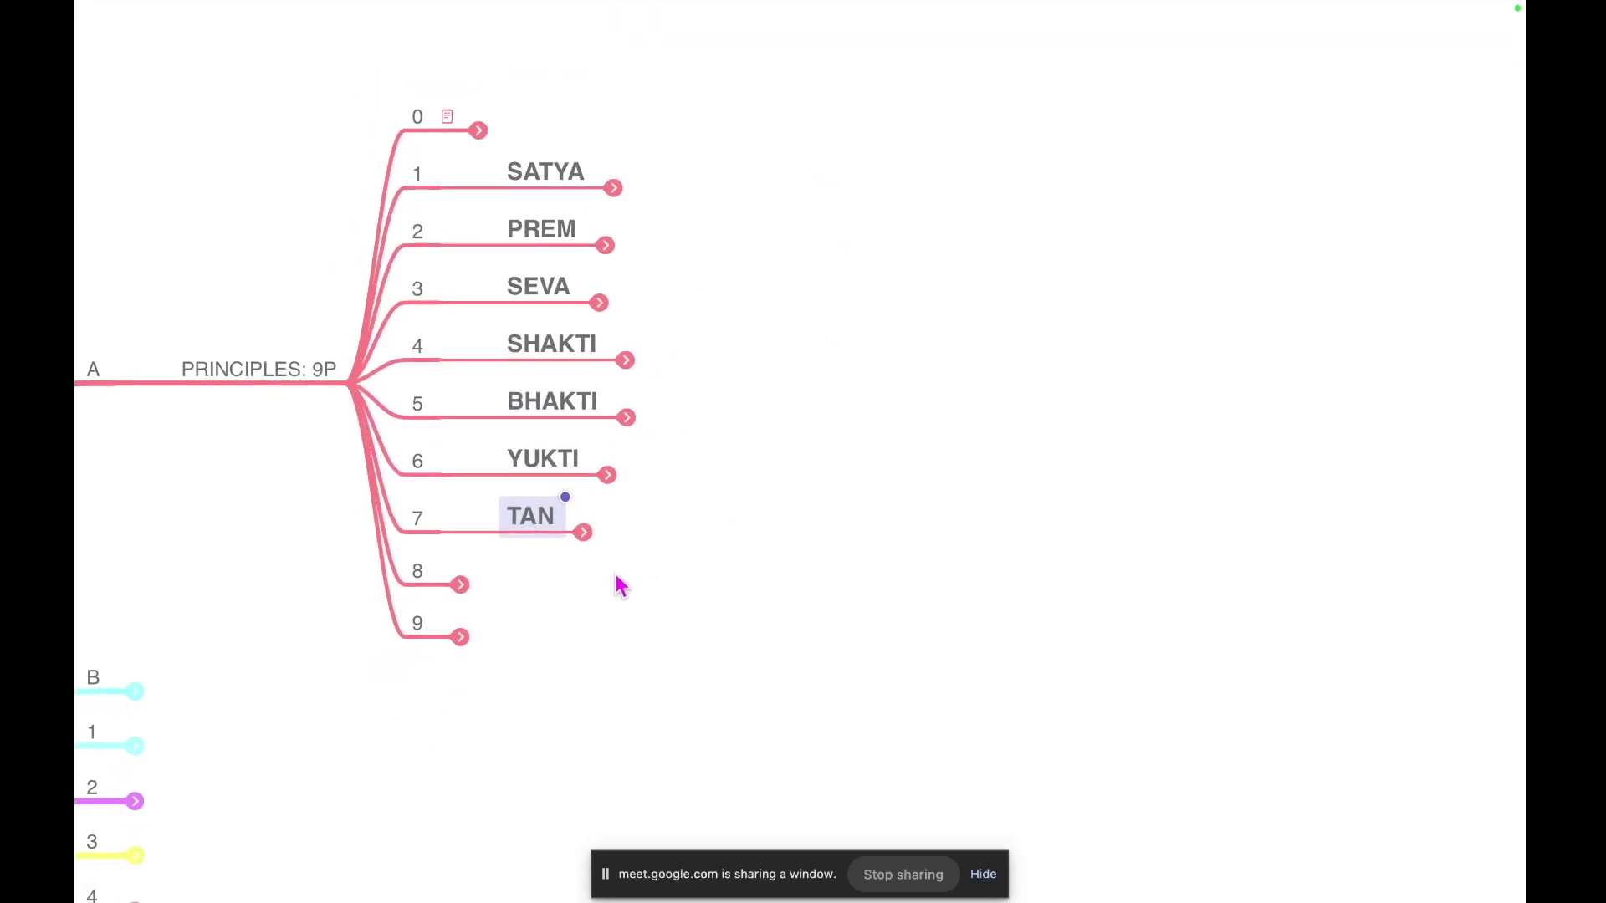
- Expand principles 8 and 9 to reveal their titles
{"action": "left_click", "coordinate": [460, 585]}
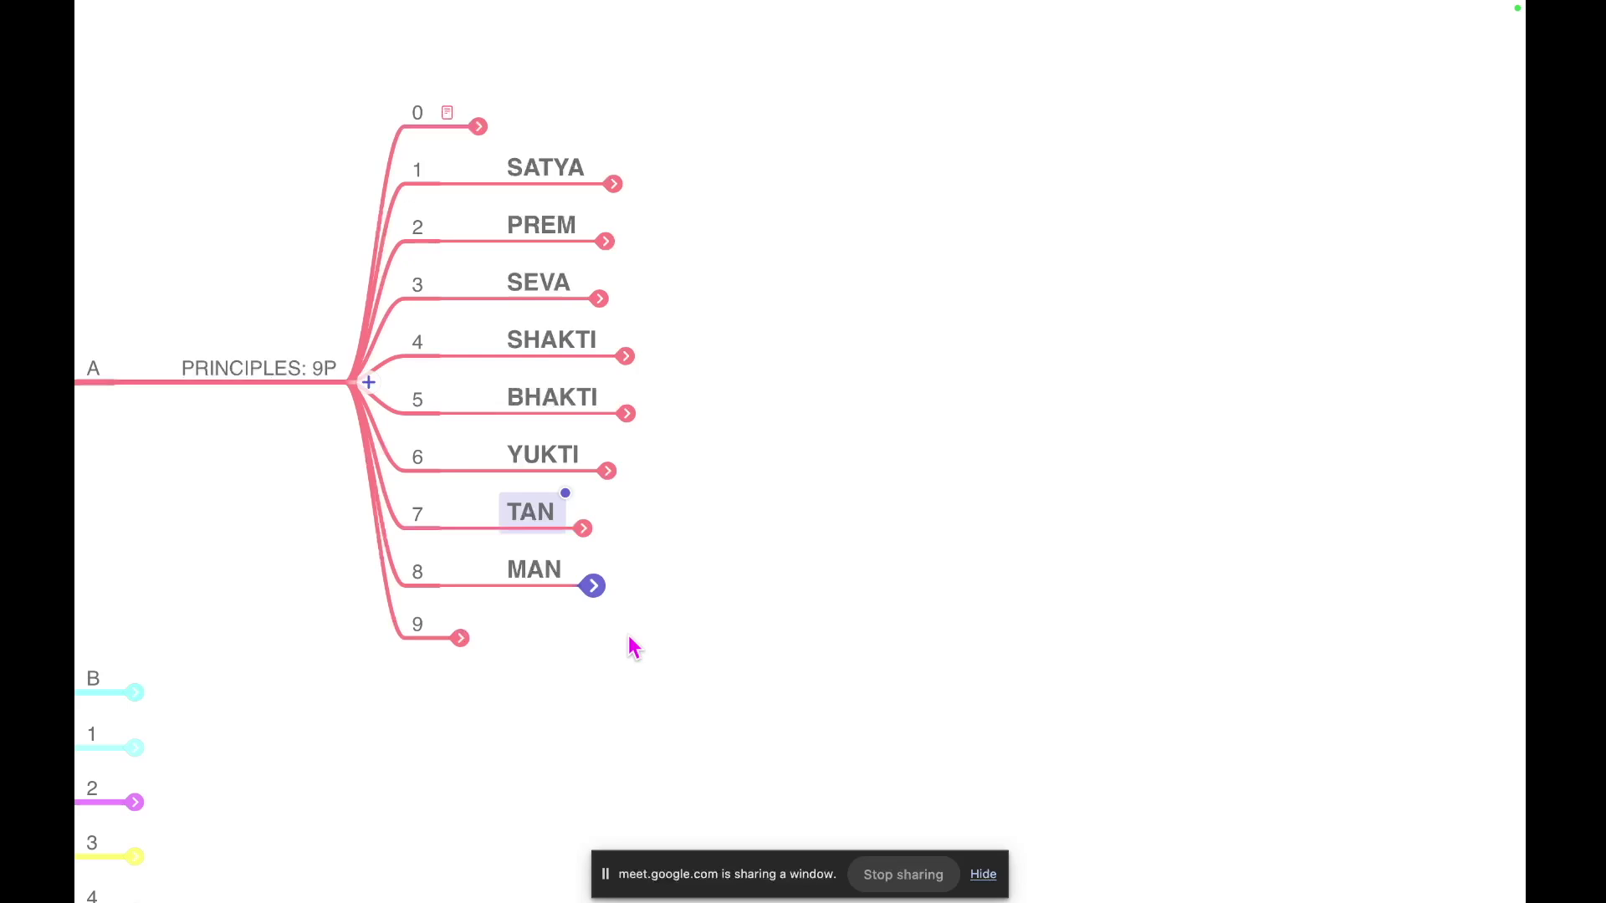
{"action": "left_click", "coordinate": [461, 640]}
{"action": "scroll", "coordinate": [703, 674], "scroll_direction": "down", "scroll_amount": 1}
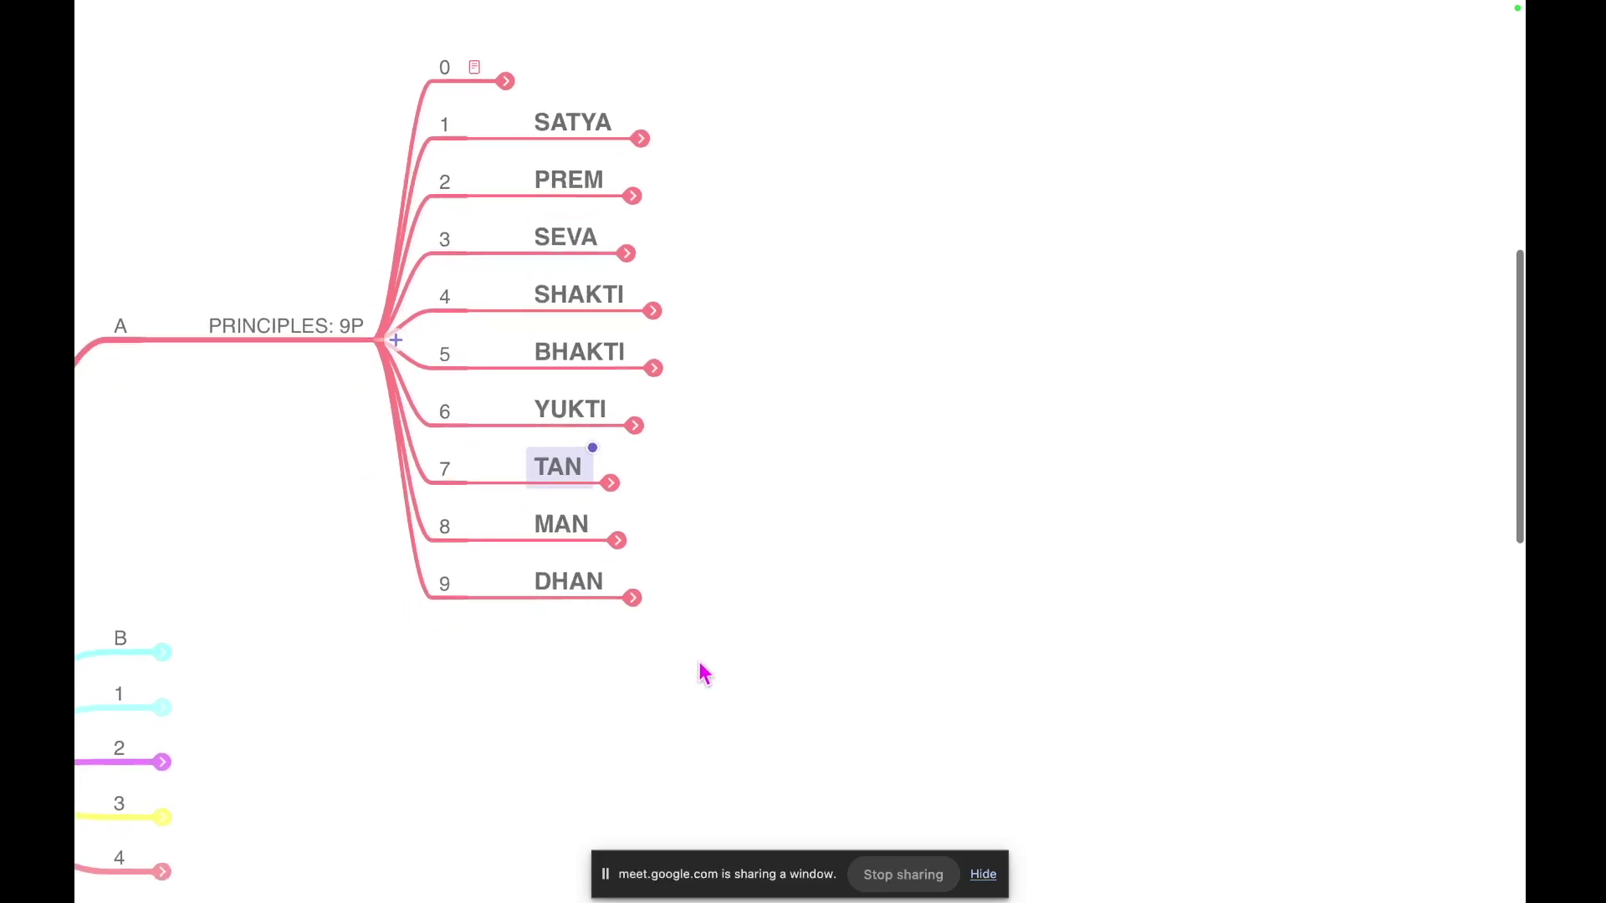
- Expand the MAN branch and reveal the text of its point A
{"action": "left_click", "coordinate": [618, 541]}
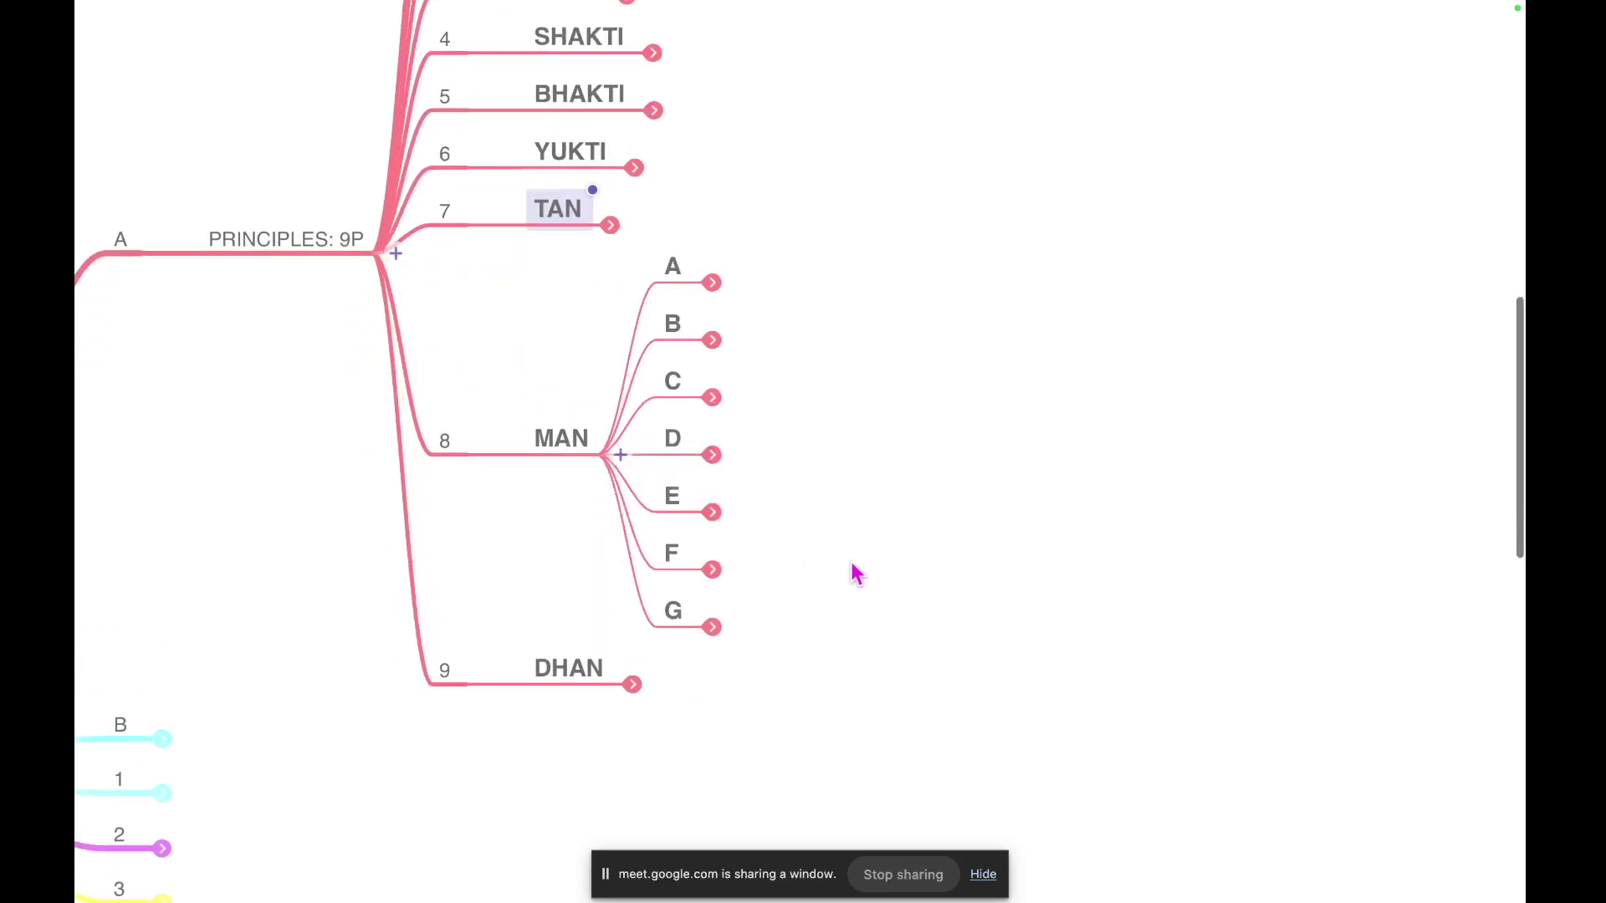
{"action": "left_click", "coordinate": [616, 378]}
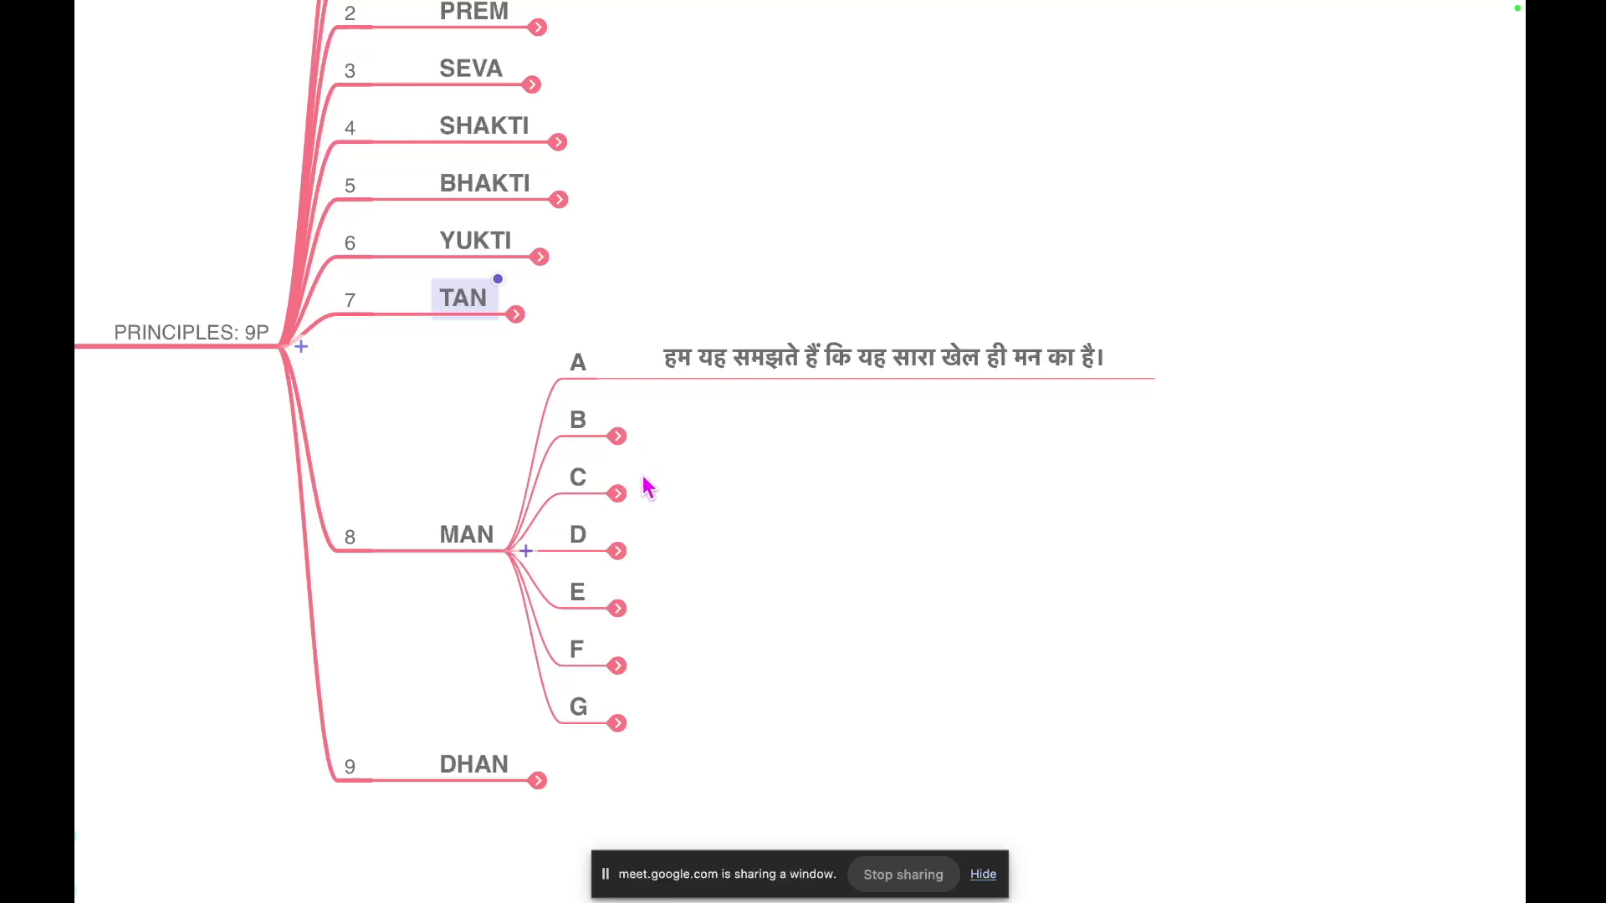
{"action": "scroll", "coordinate": [685, 514], "scroll_direction": "up", "scroll_amount": 2}
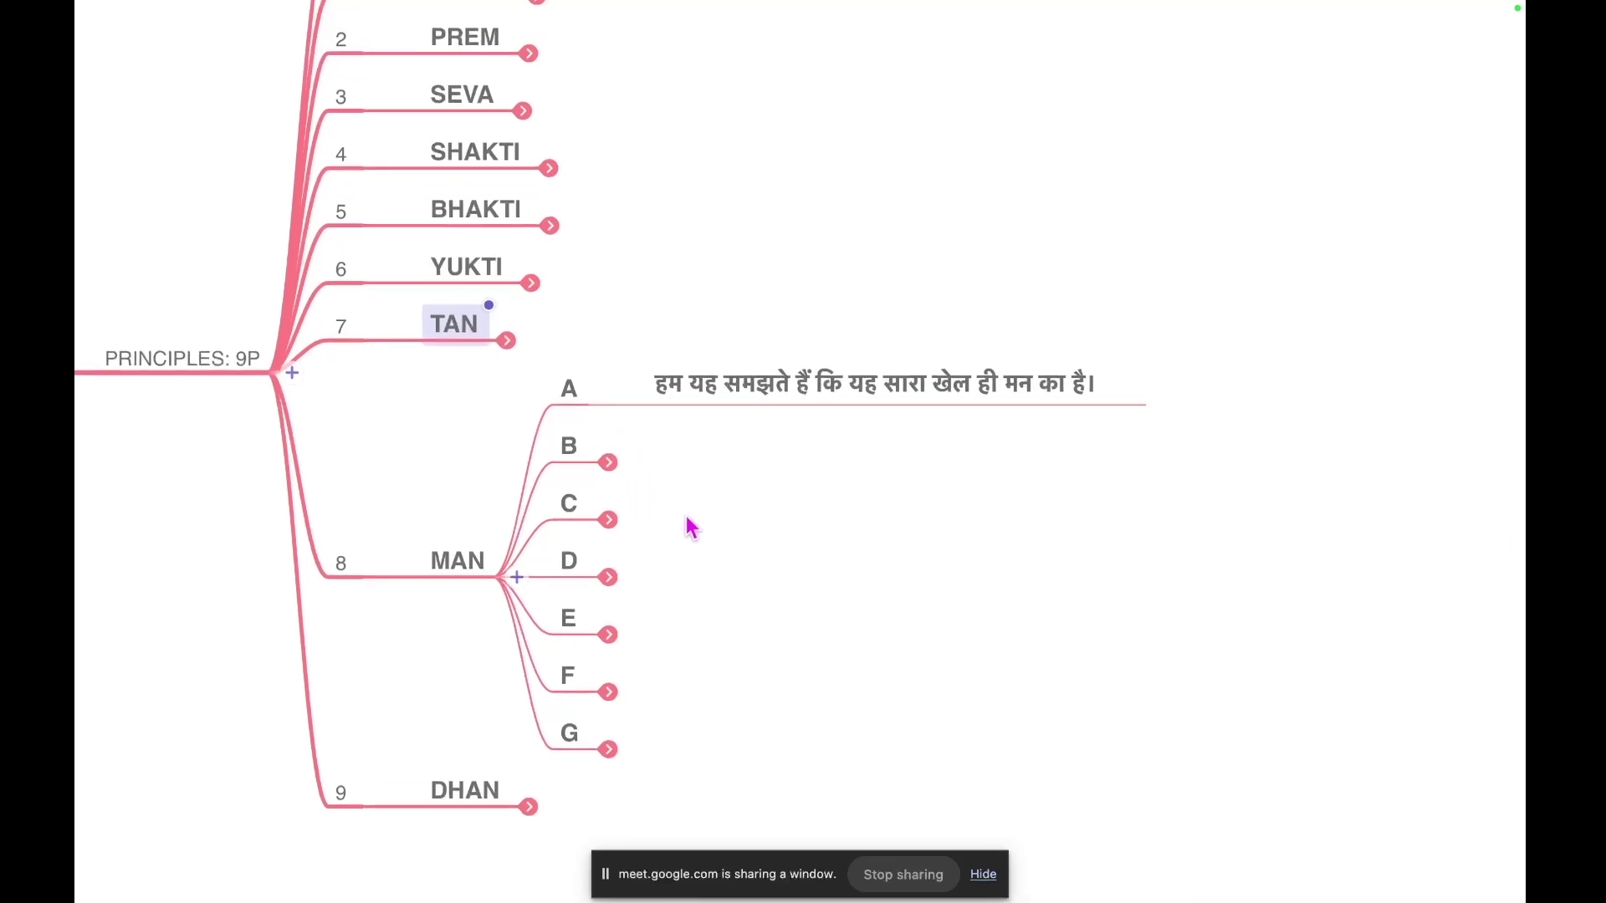
{"action": "scroll", "coordinate": [685, 514], "scroll_direction": "down", "scroll_amount": 2}
{"action": "scroll", "coordinate": [685, 517], "scroll_direction": "down", "scroll_amount": 2}
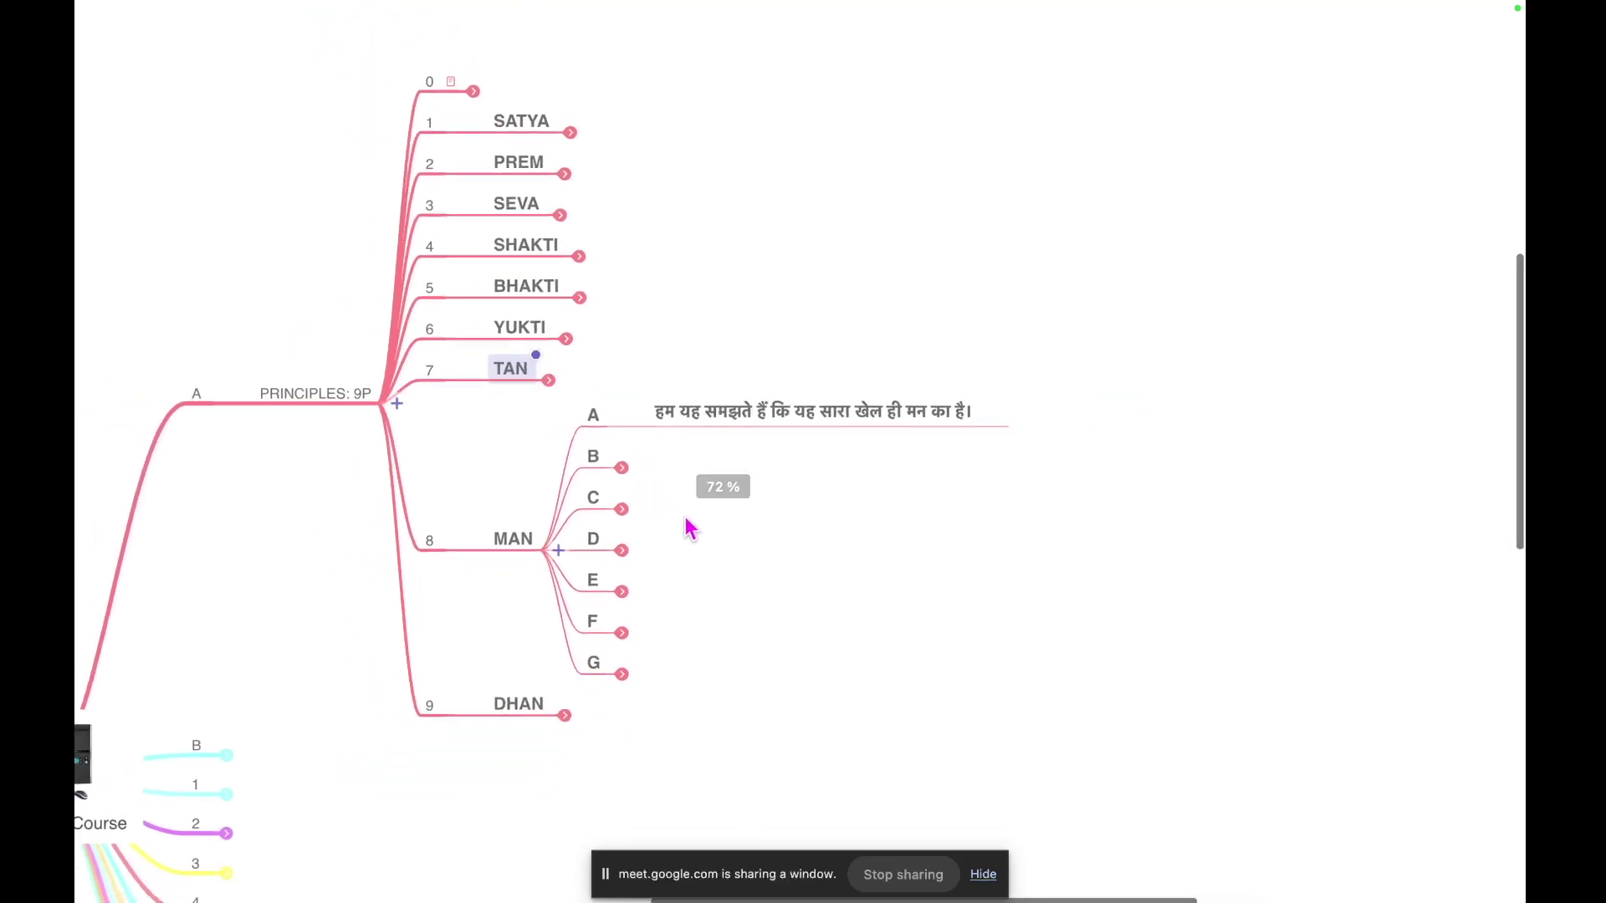
{"action": "scroll", "coordinate": [685, 517], "scroll_direction": "up", "scroll_amount": 2}
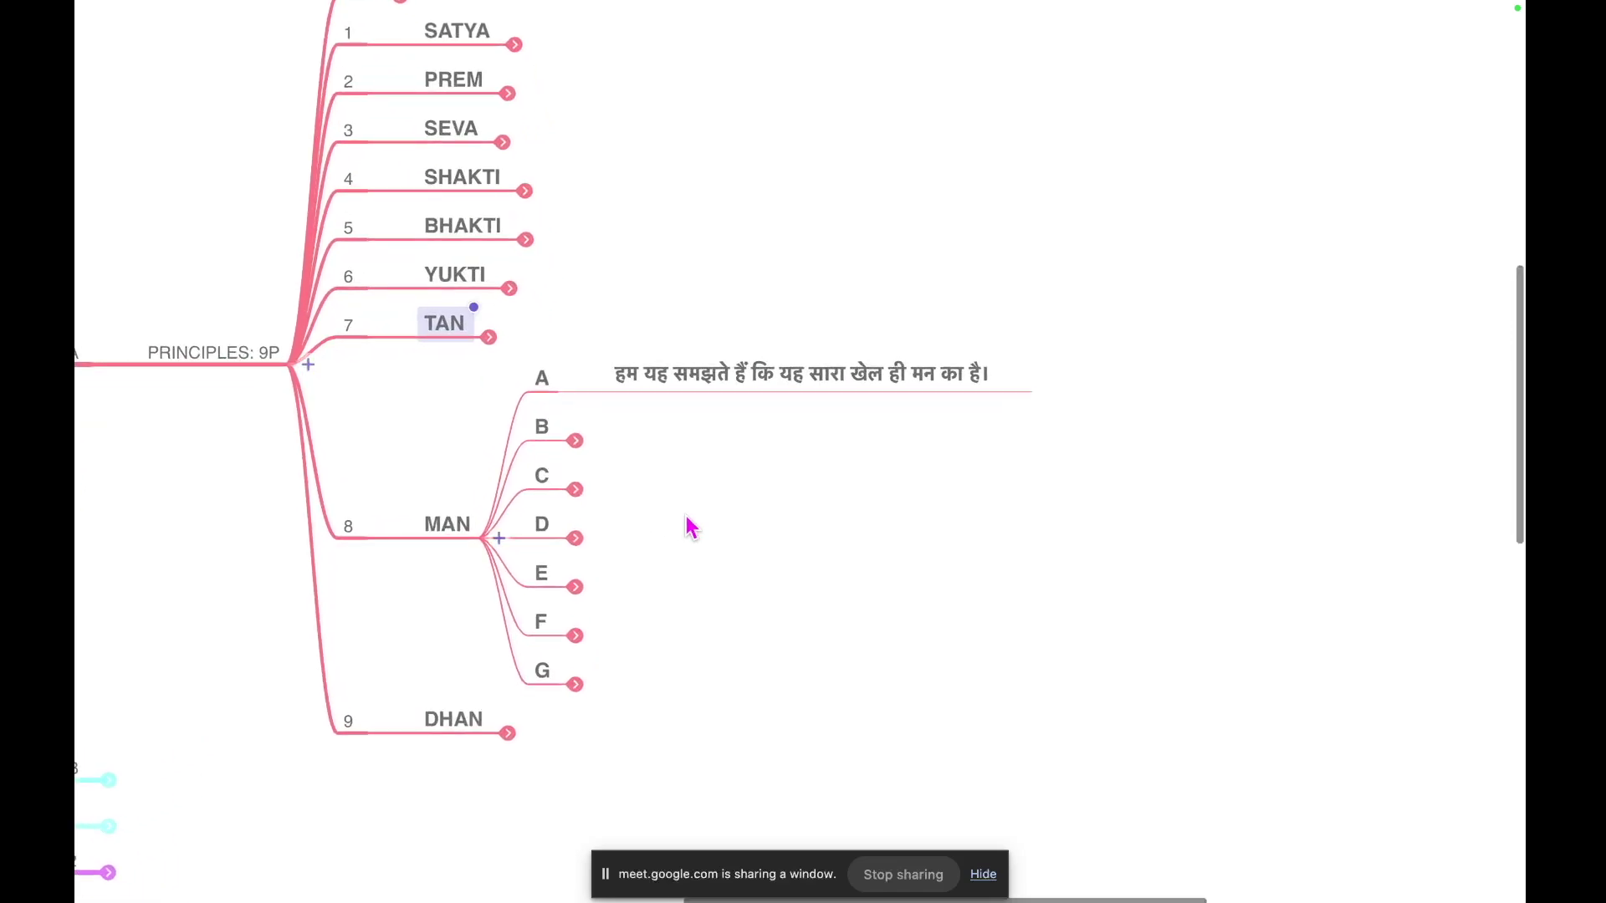
{"action": "scroll", "coordinate": [687, 525], "scroll_direction": "down", "scroll_amount": 2}
{"action": "scroll", "coordinate": [688, 526], "scroll_direction": "up", "scroll_amount": 2}
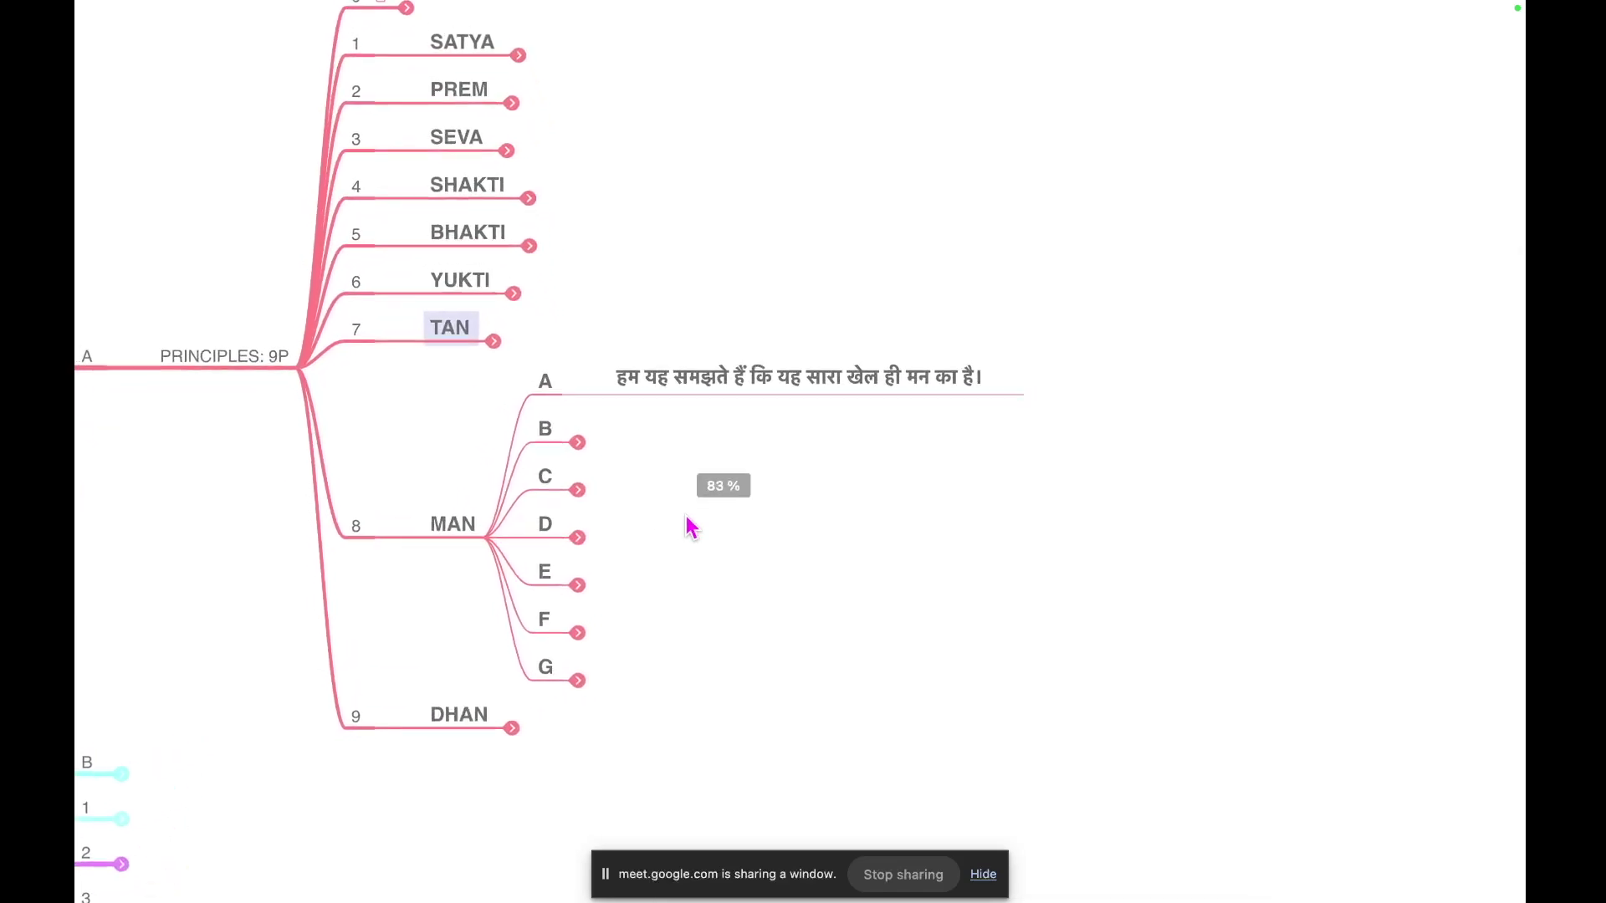
{"action": "scroll", "coordinate": [687, 525], "scroll_direction": "down", "scroll_amount": 1}
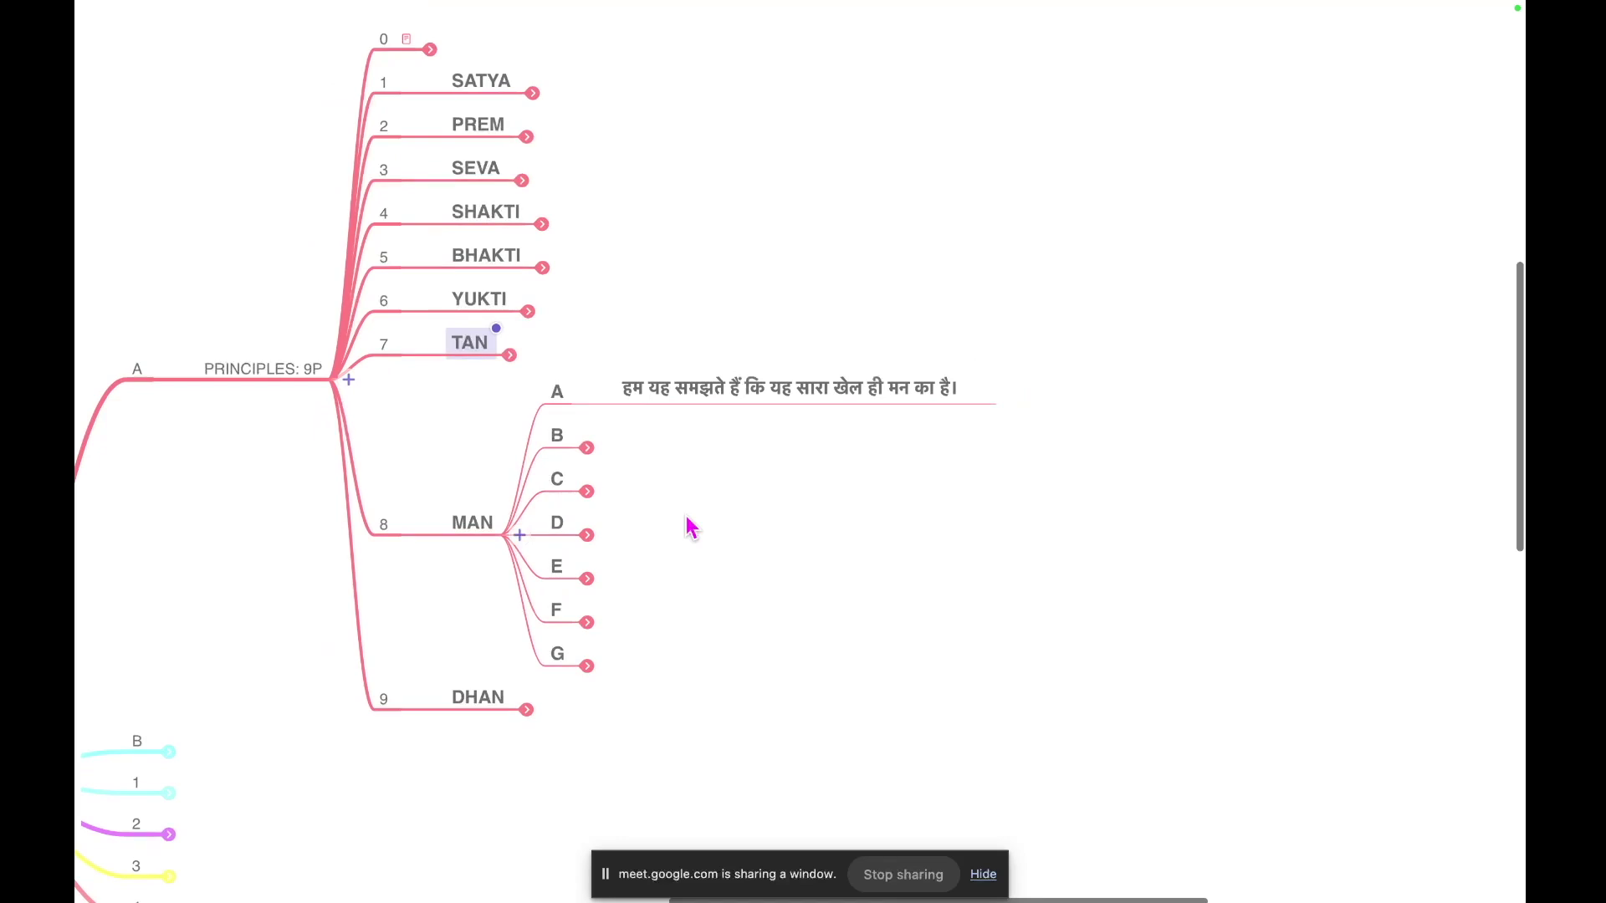
{"action": "scroll", "coordinate": [692, 522], "scroll_direction": "down", "scroll_amount": 1}
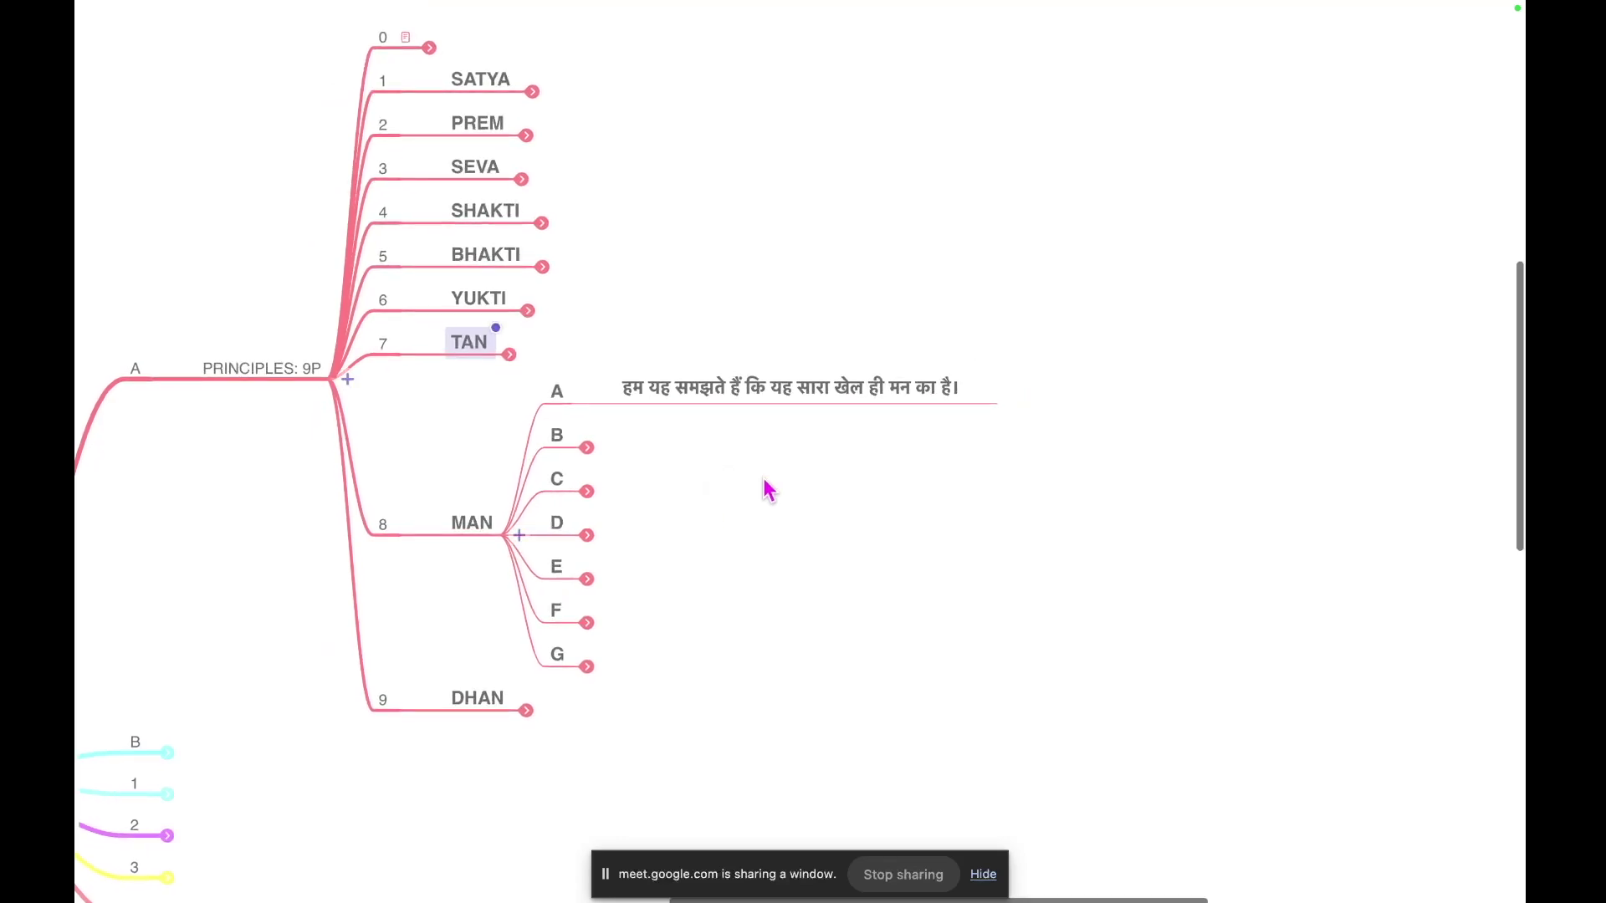
- Expand points B to G under MAN one by one to reveal their texts
{"action": "scroll", "coordinate": [811, 604], "scroll_direction": "up", "scroll_amount": 1}
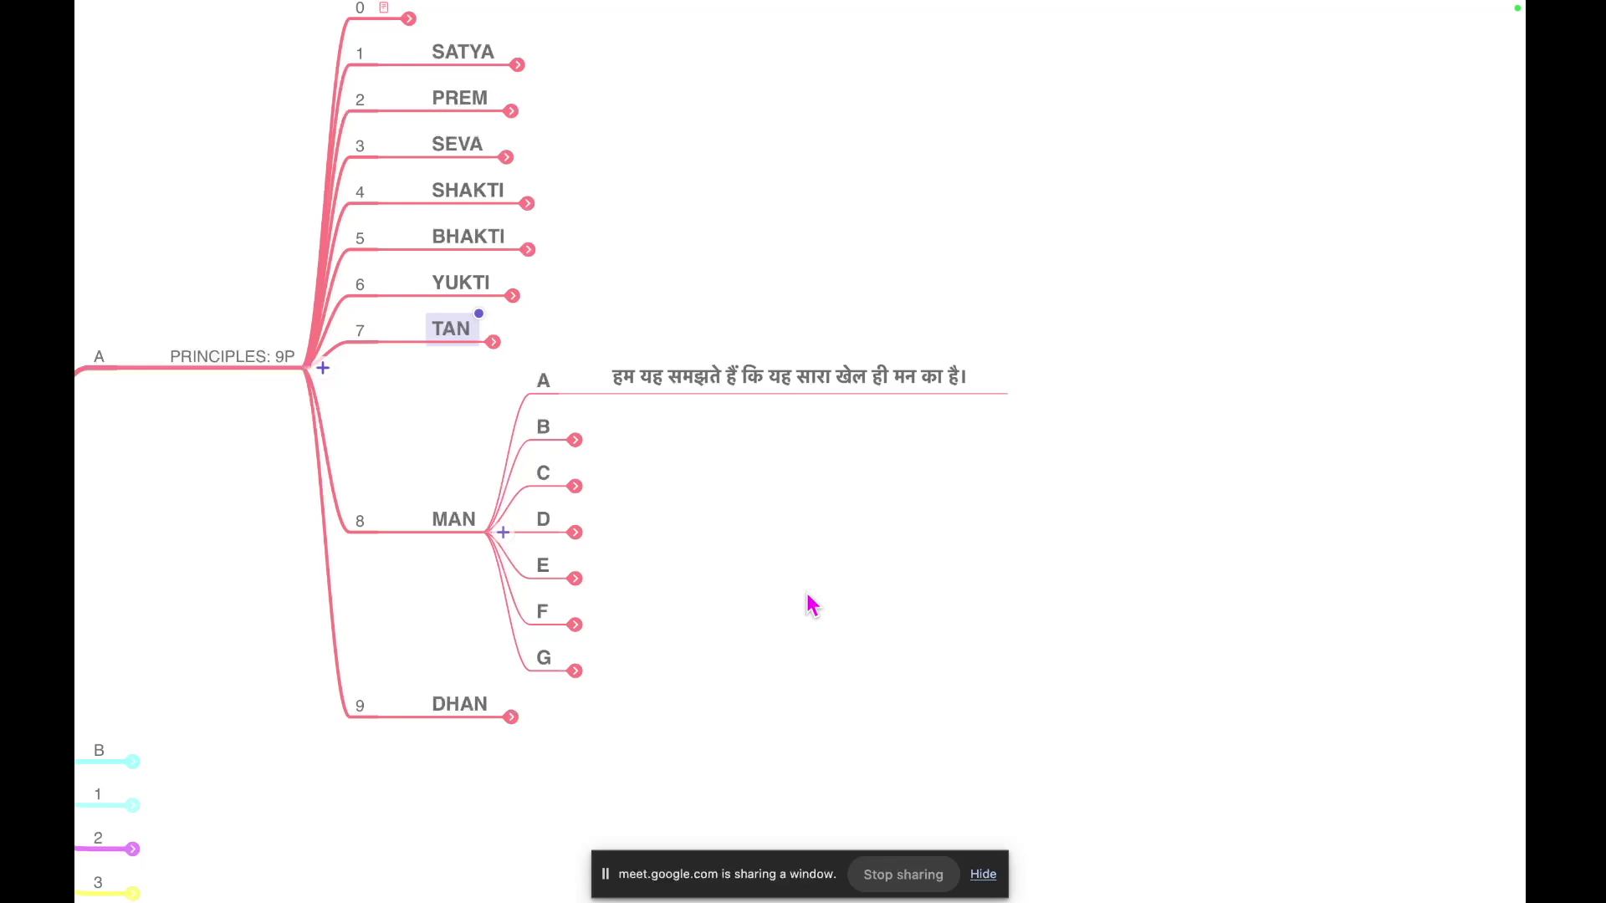
{"action": "left_click", "coordinate": [575, 439]}
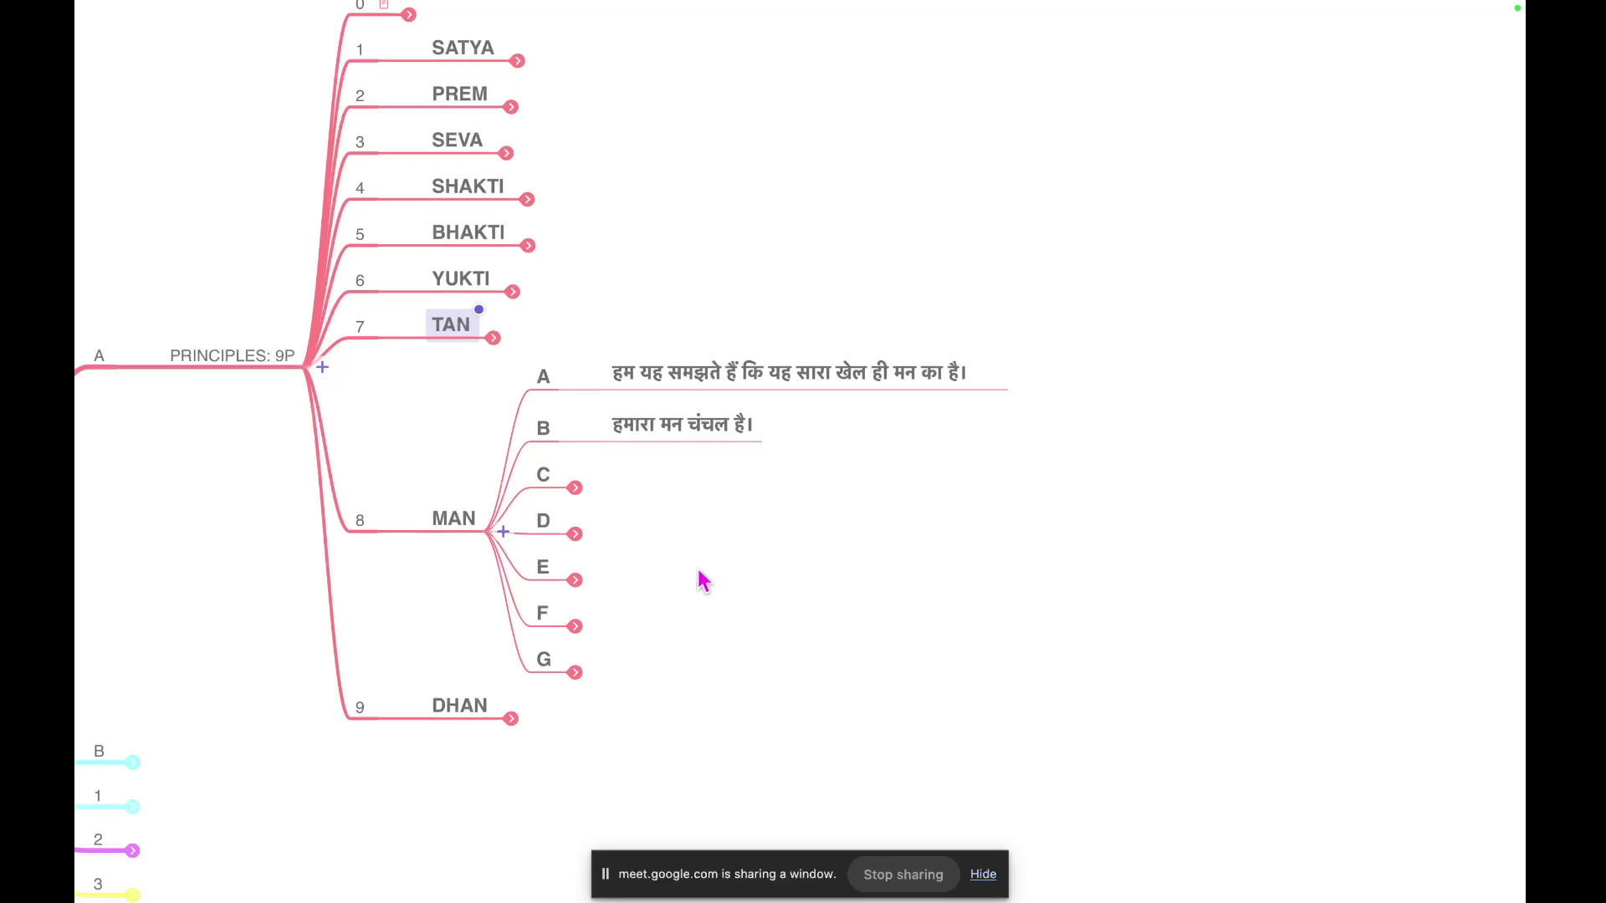
{"action": "left_click", "coordinate": [575, 487]}
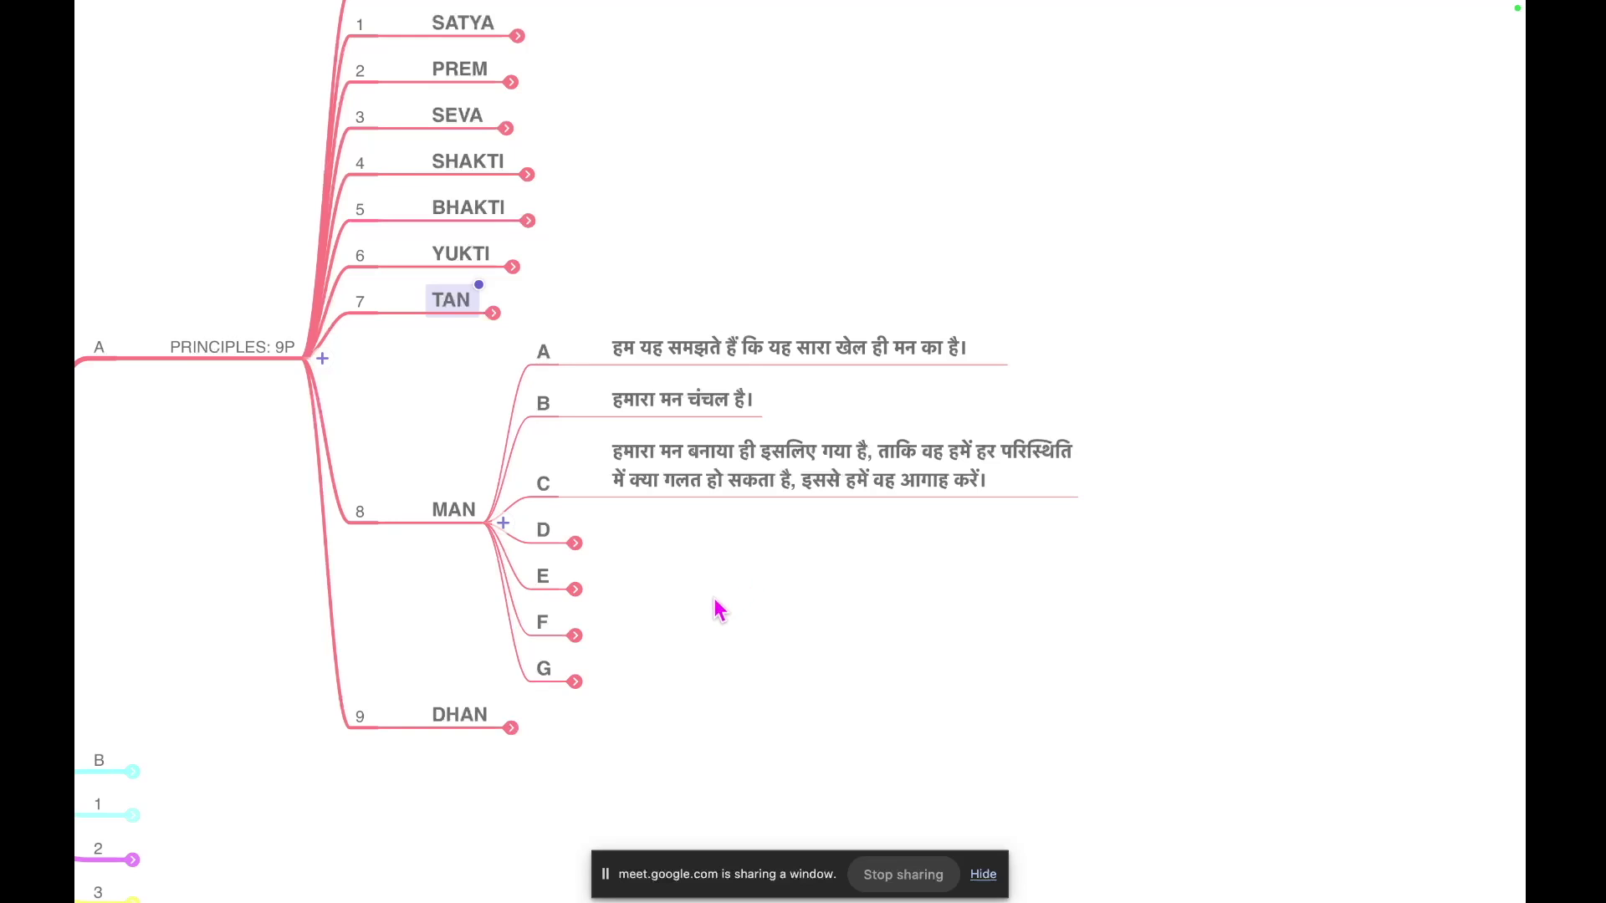
{"action": "left_click", "coordinate": [574, 542]}
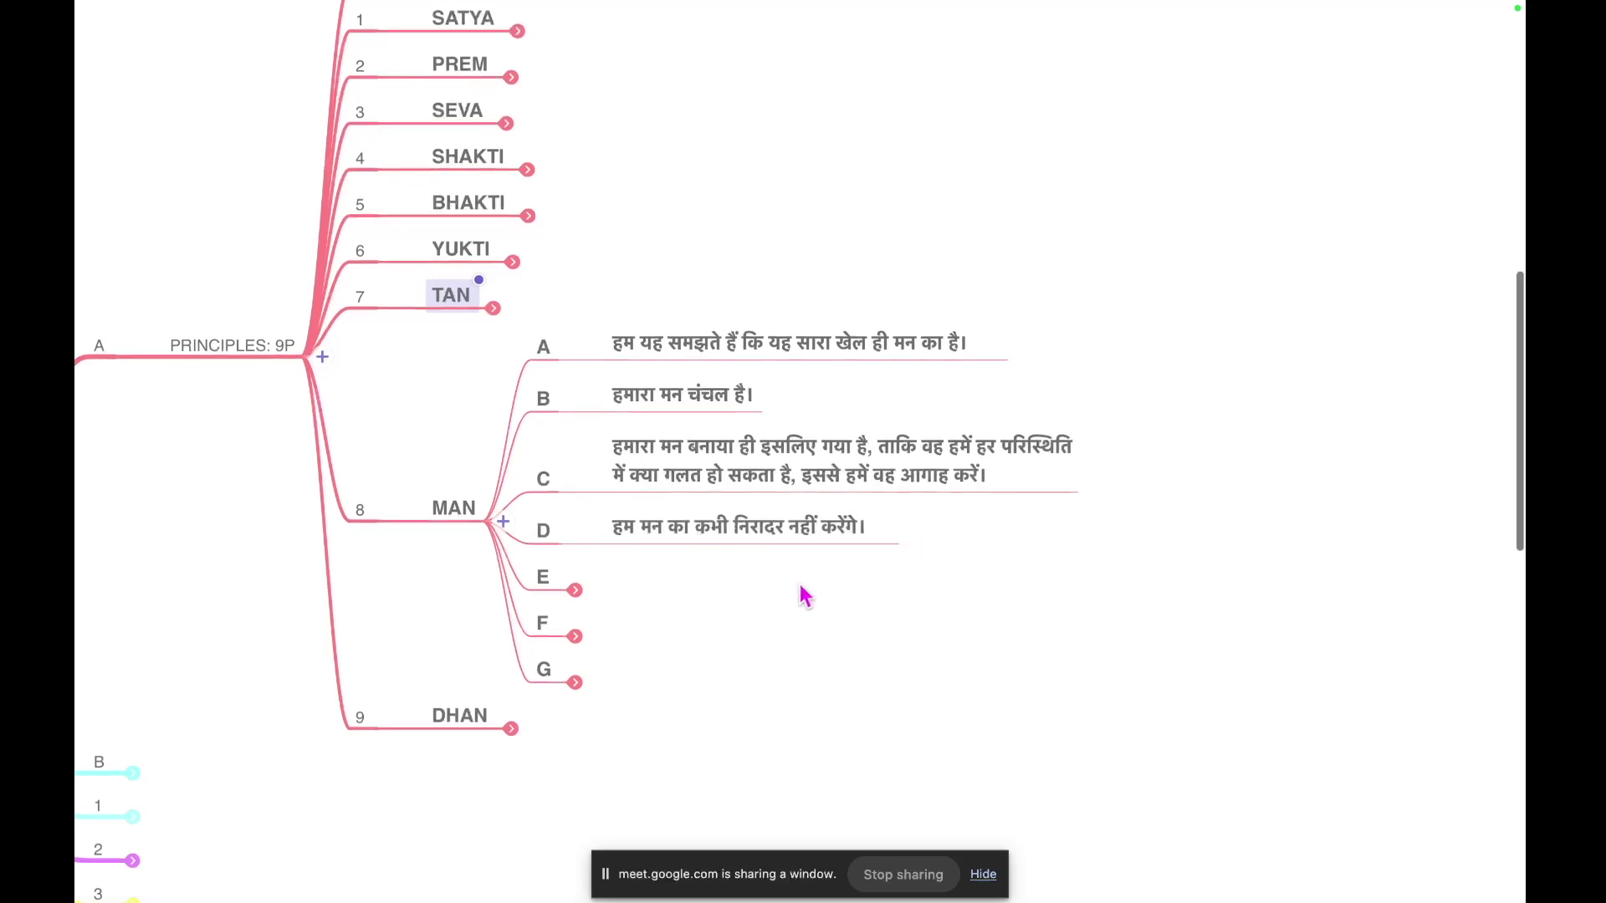
{"action": "left_click", "coordinate": [575, 591]}
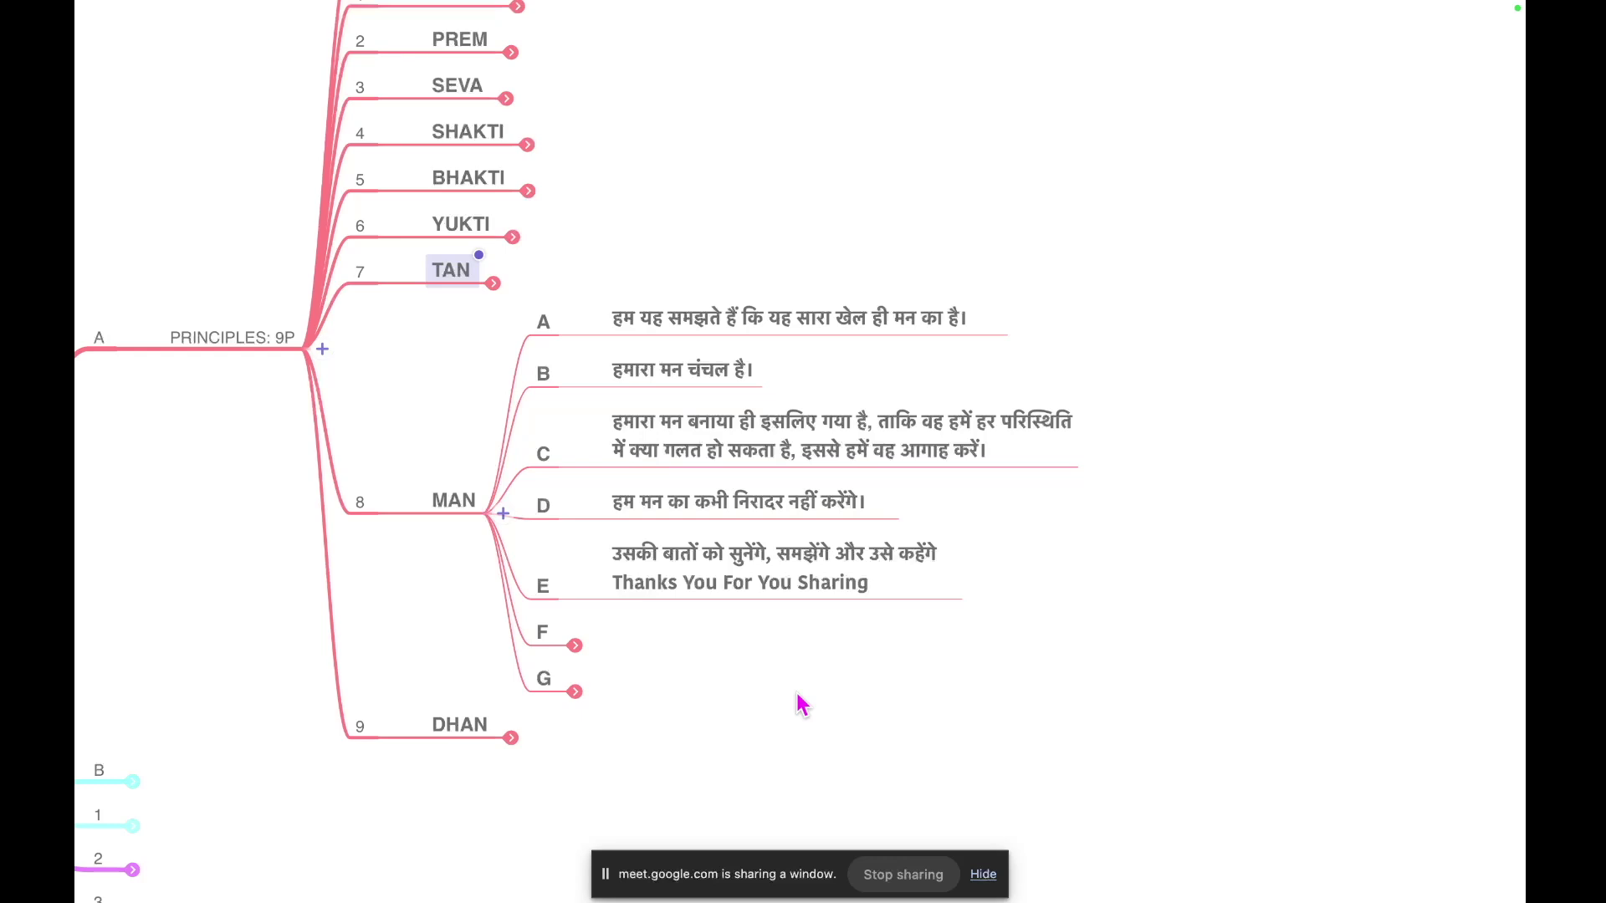
{"action": "left_click", "coordinate": [601, 645]}
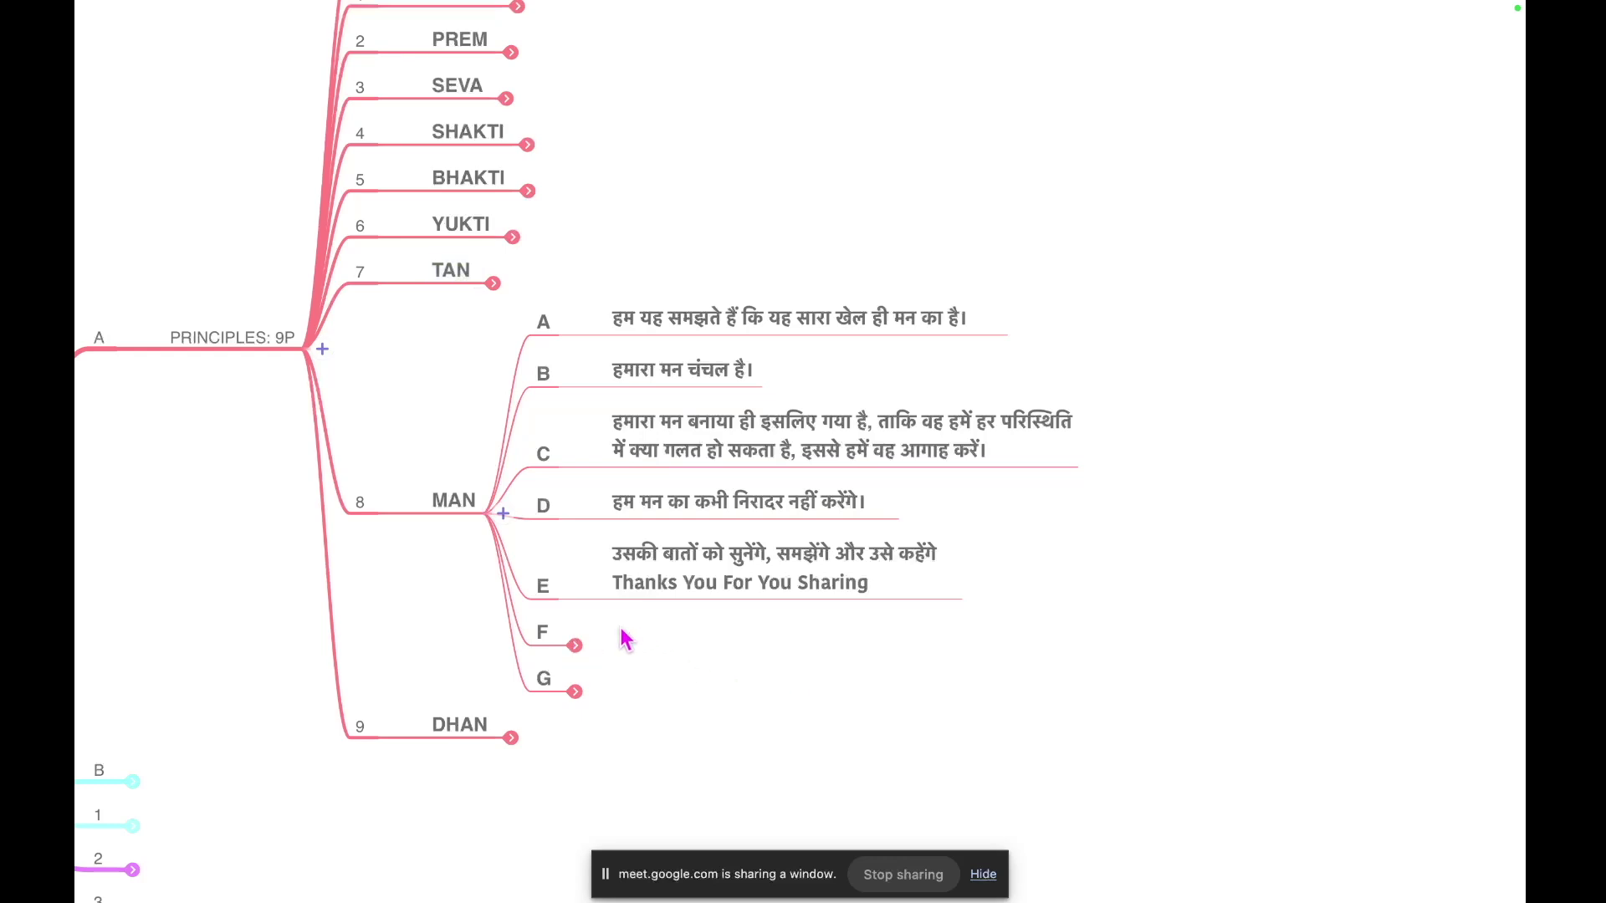
{"action": "left_click", "coordinate": [577, 646]}
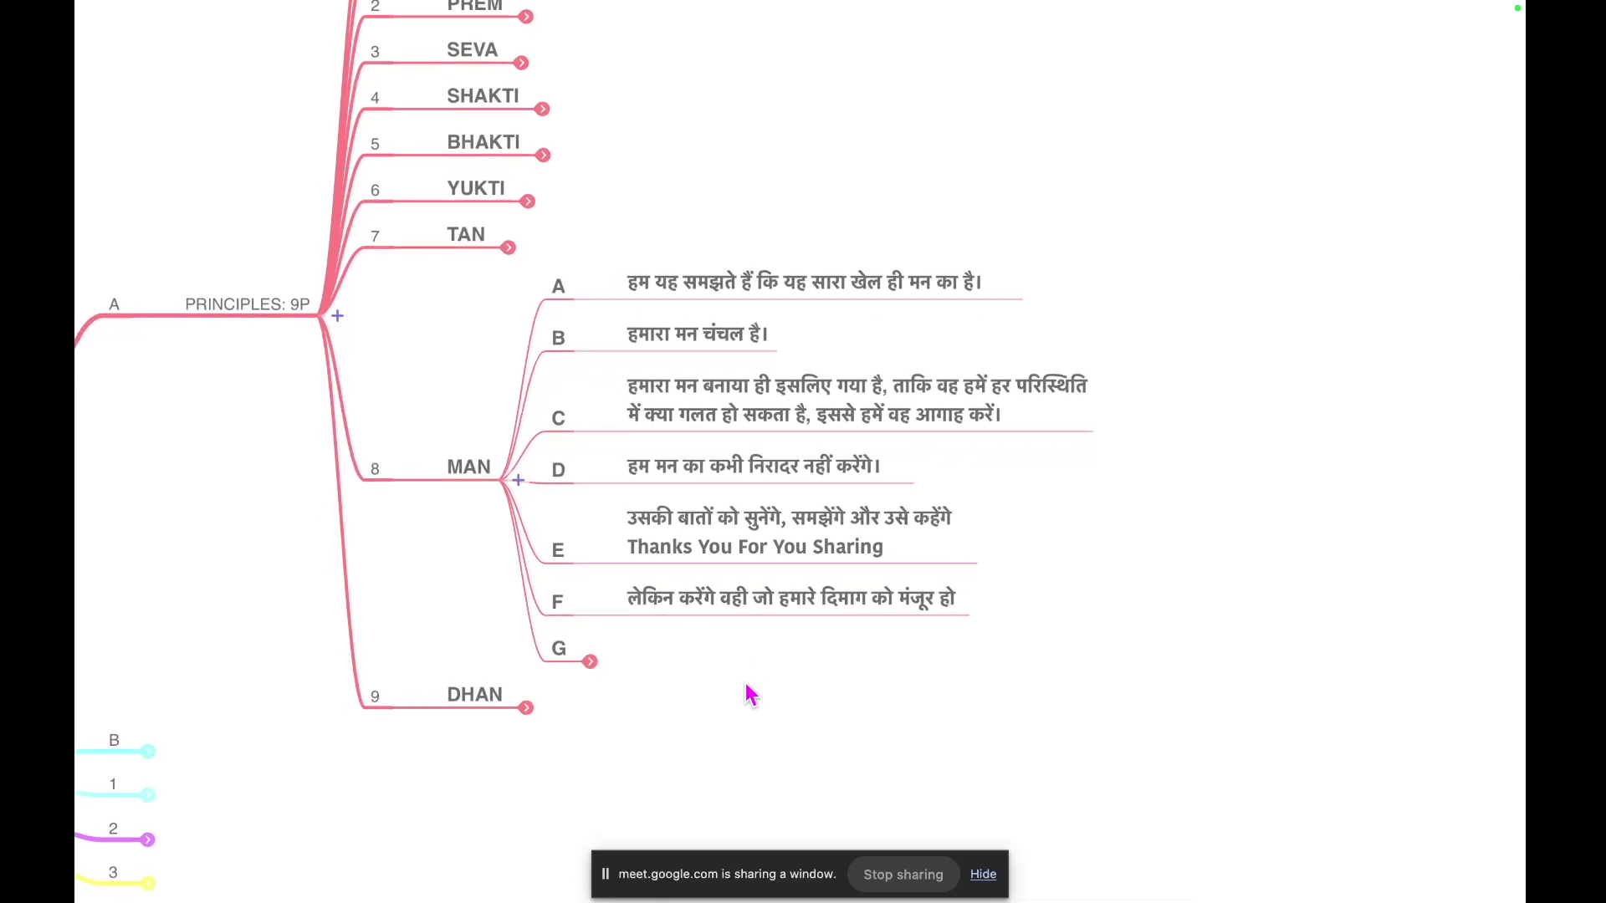
{"action": "left_click", "coordinate": [590, 661]}
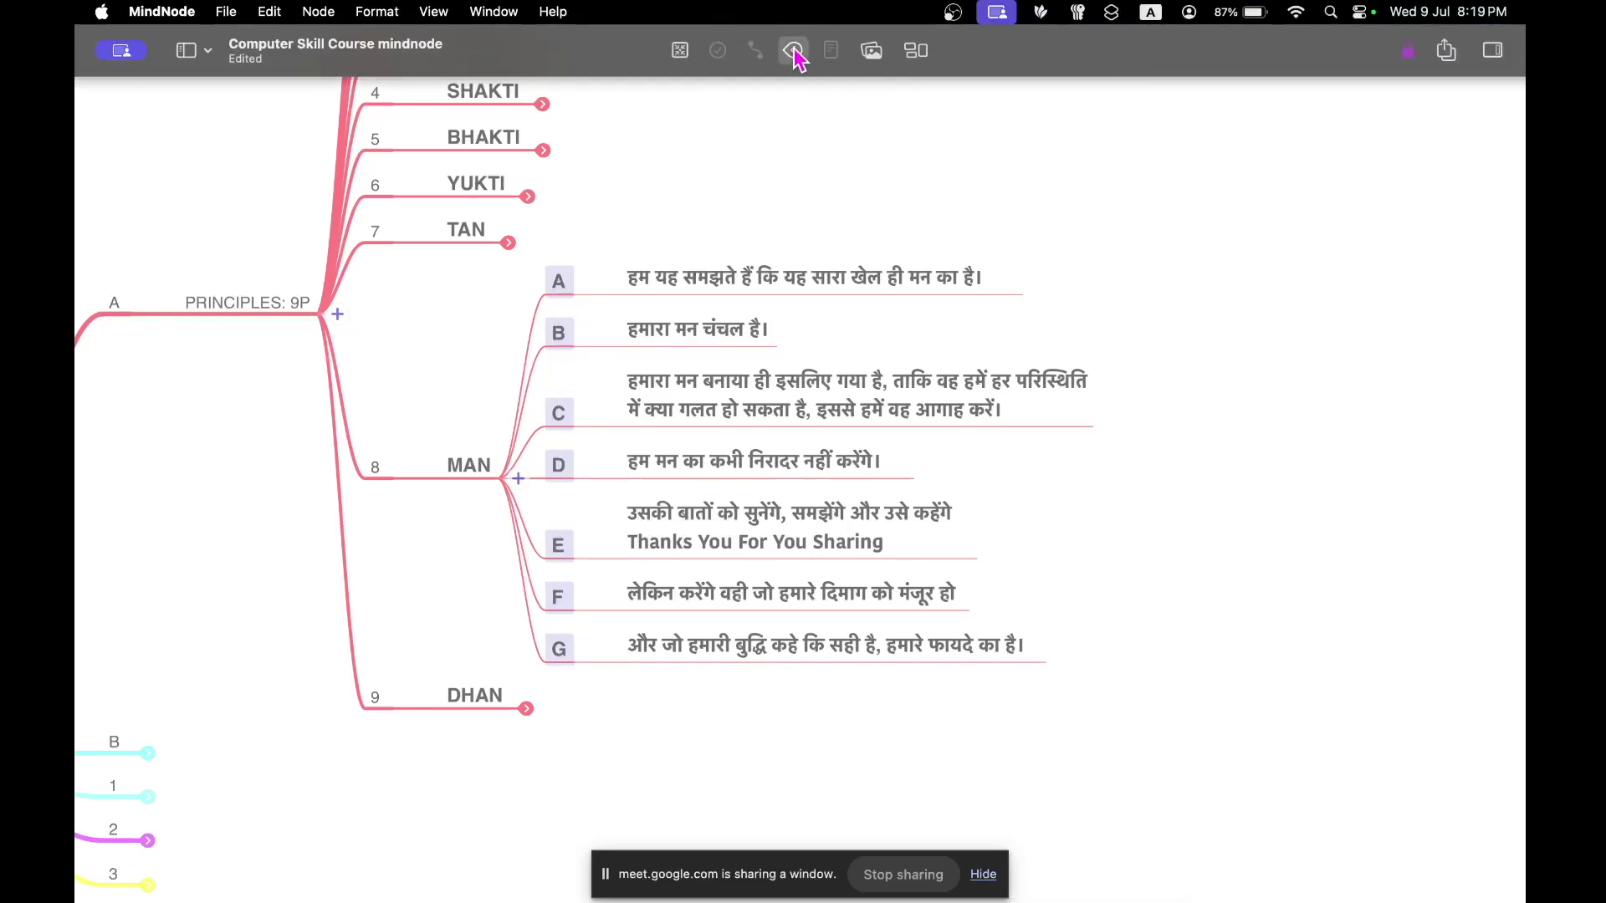
- Fold points A to G under MAN, and fold the MAN branch itself
{"action": "left_click", "coordinate": [796, 52]}
{"action": "left_click", "coordinate": [467, 493]}
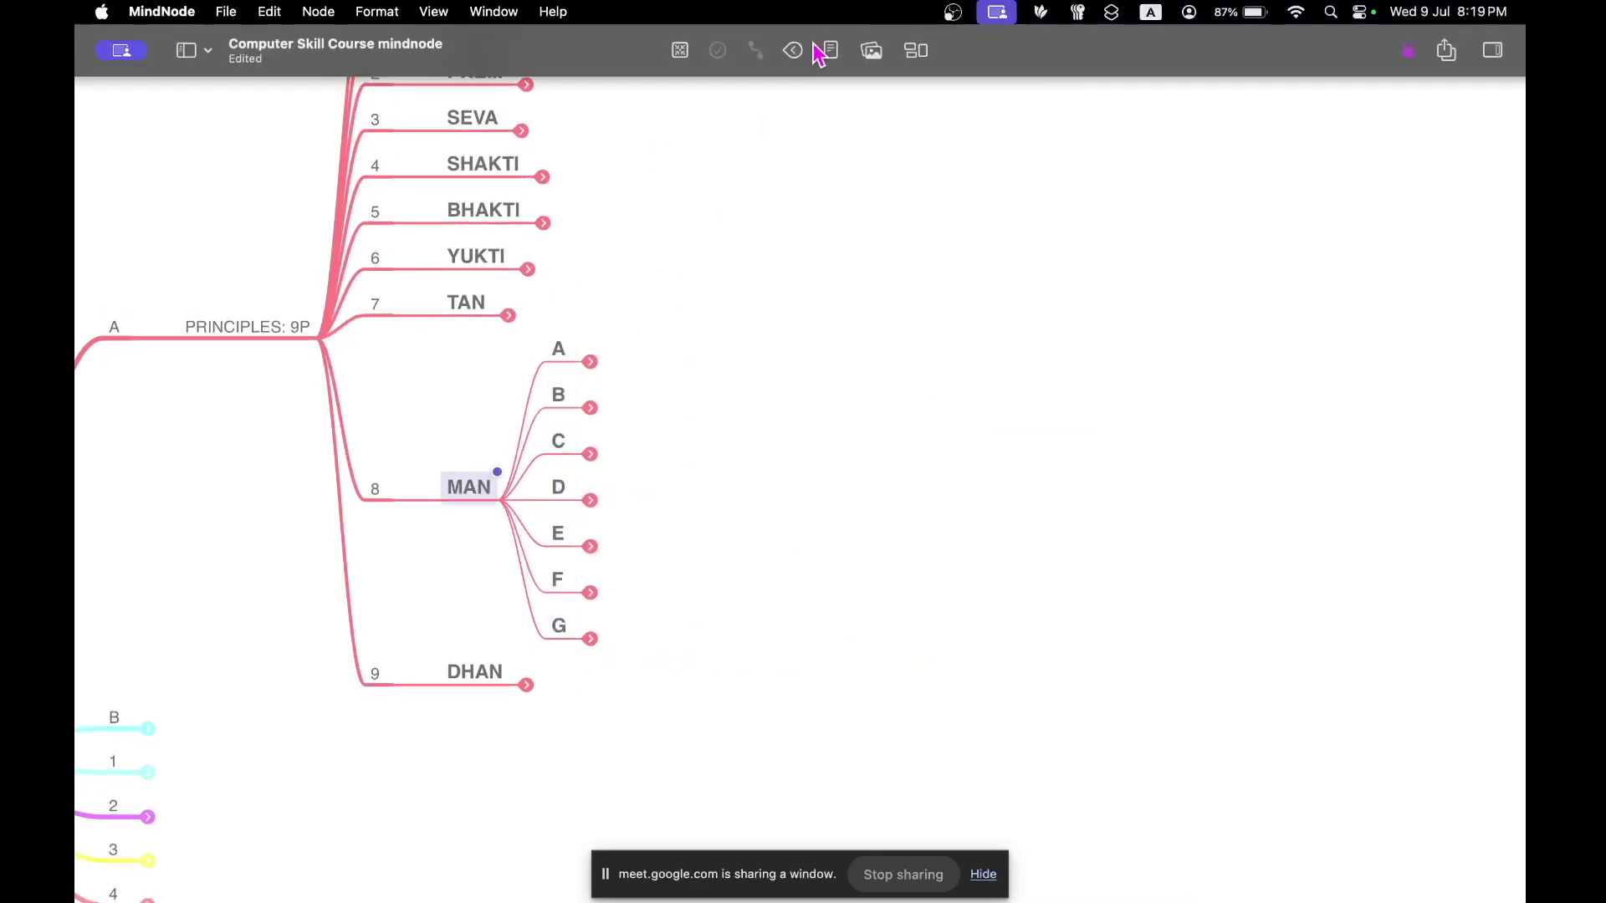
{"action": "left_click", "coordinate": [790, 54]}
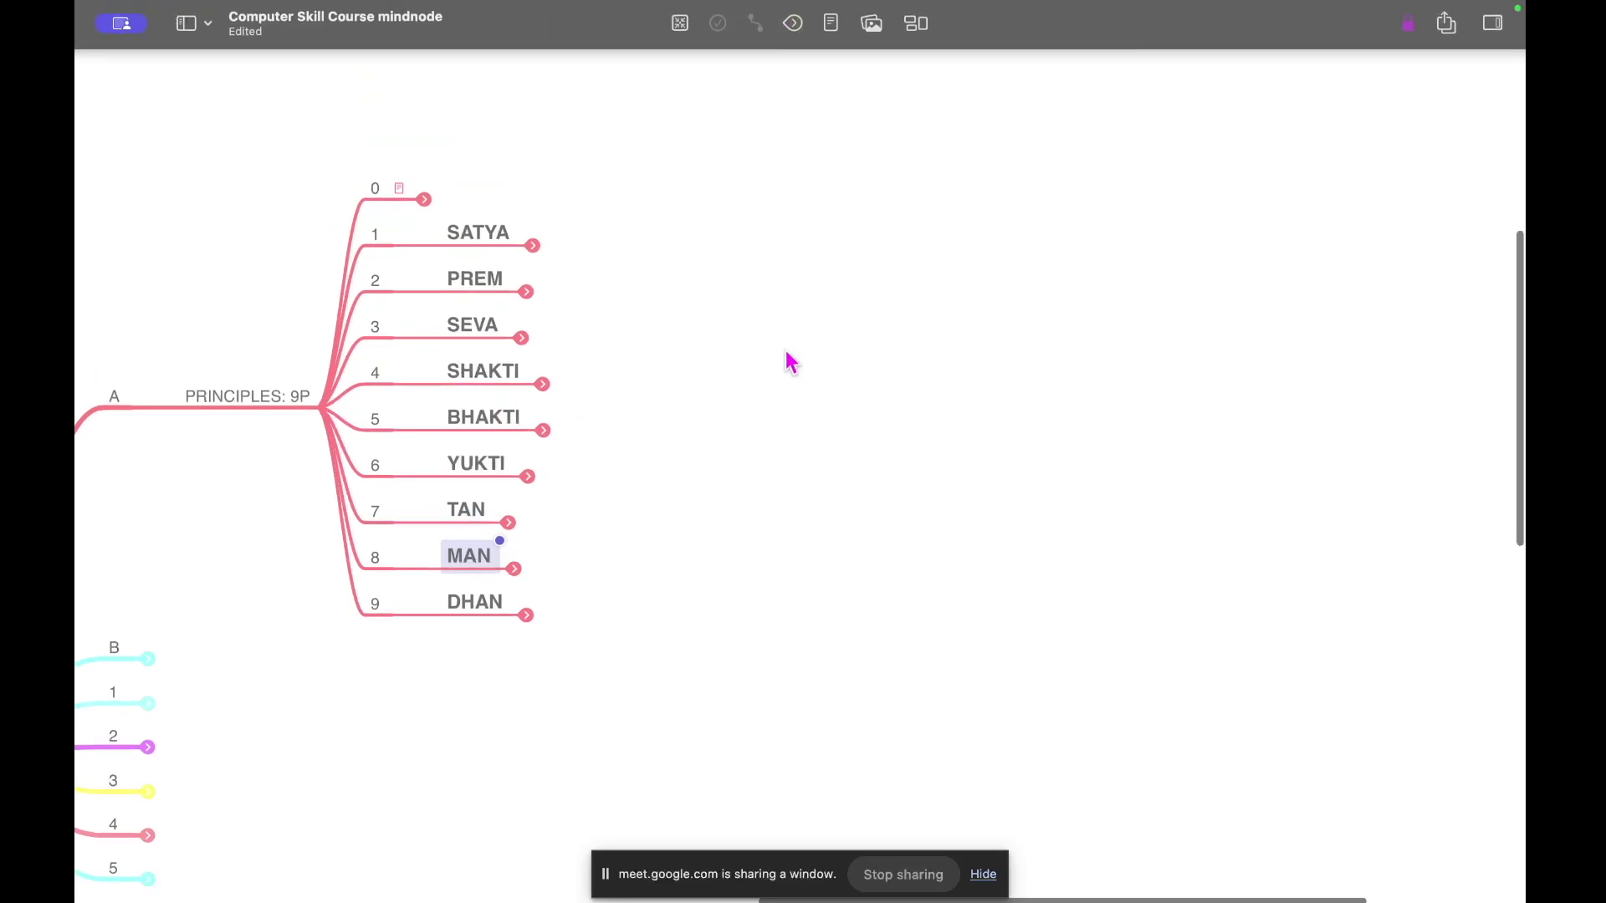
- Expand the DHAN branch and reveal the texts of its points A to D
{"action": "left_click", "coordinate": [530, 616]}
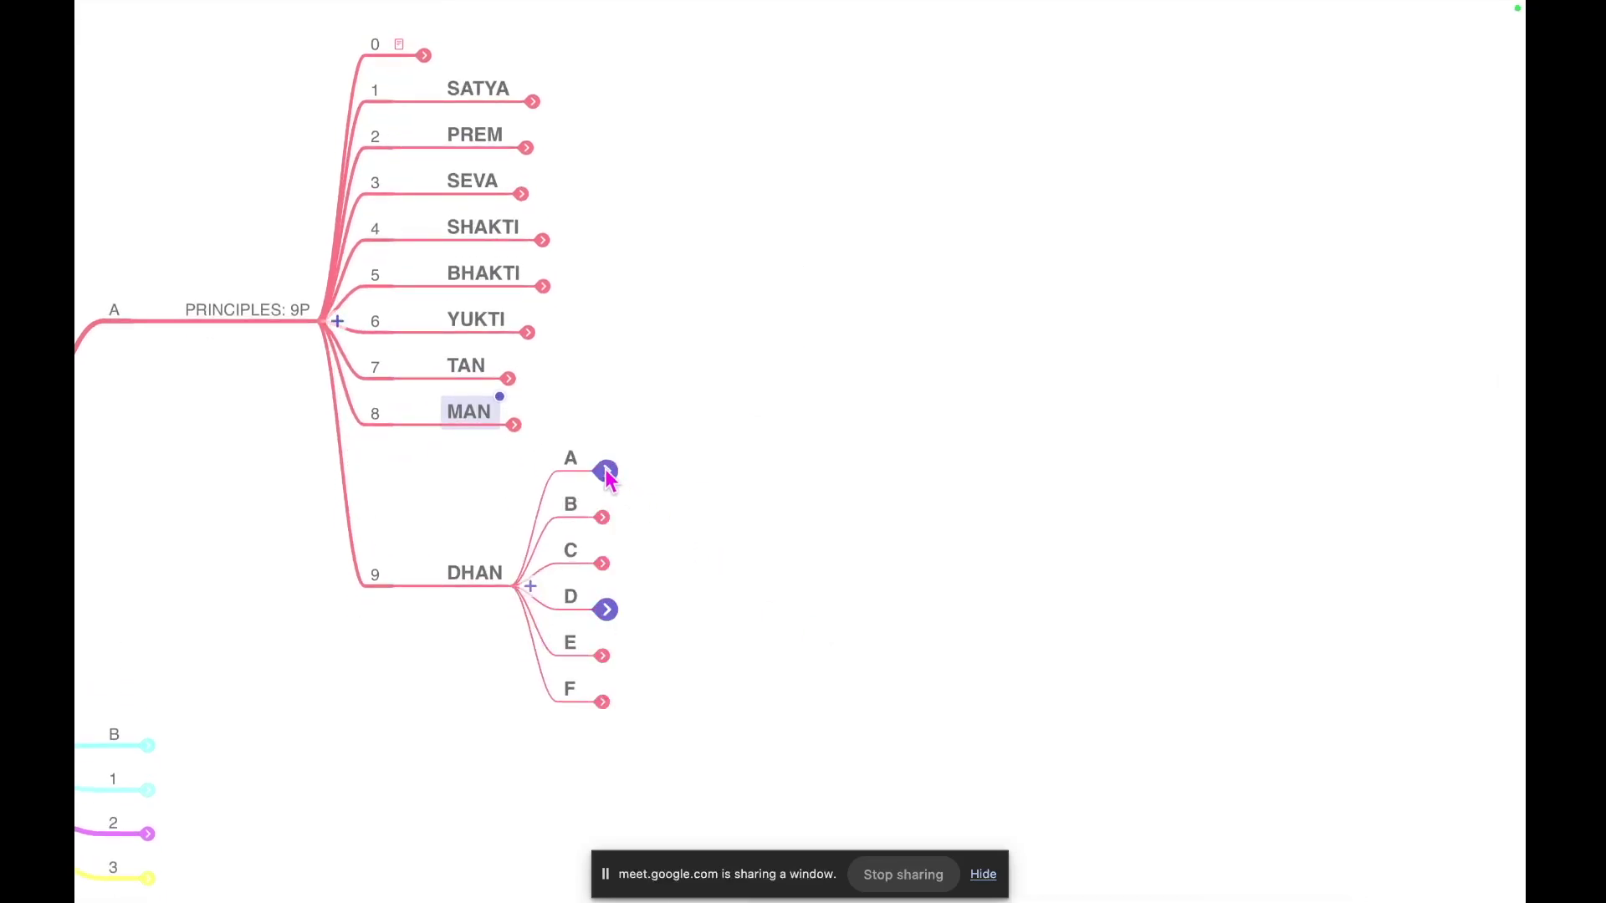
{"action": "left_click", "coordinate": [604, 470]}
{"action": "scroll", "coordinate": [852, 531], "scroll_direction": "down", "scroll_amount": 2}
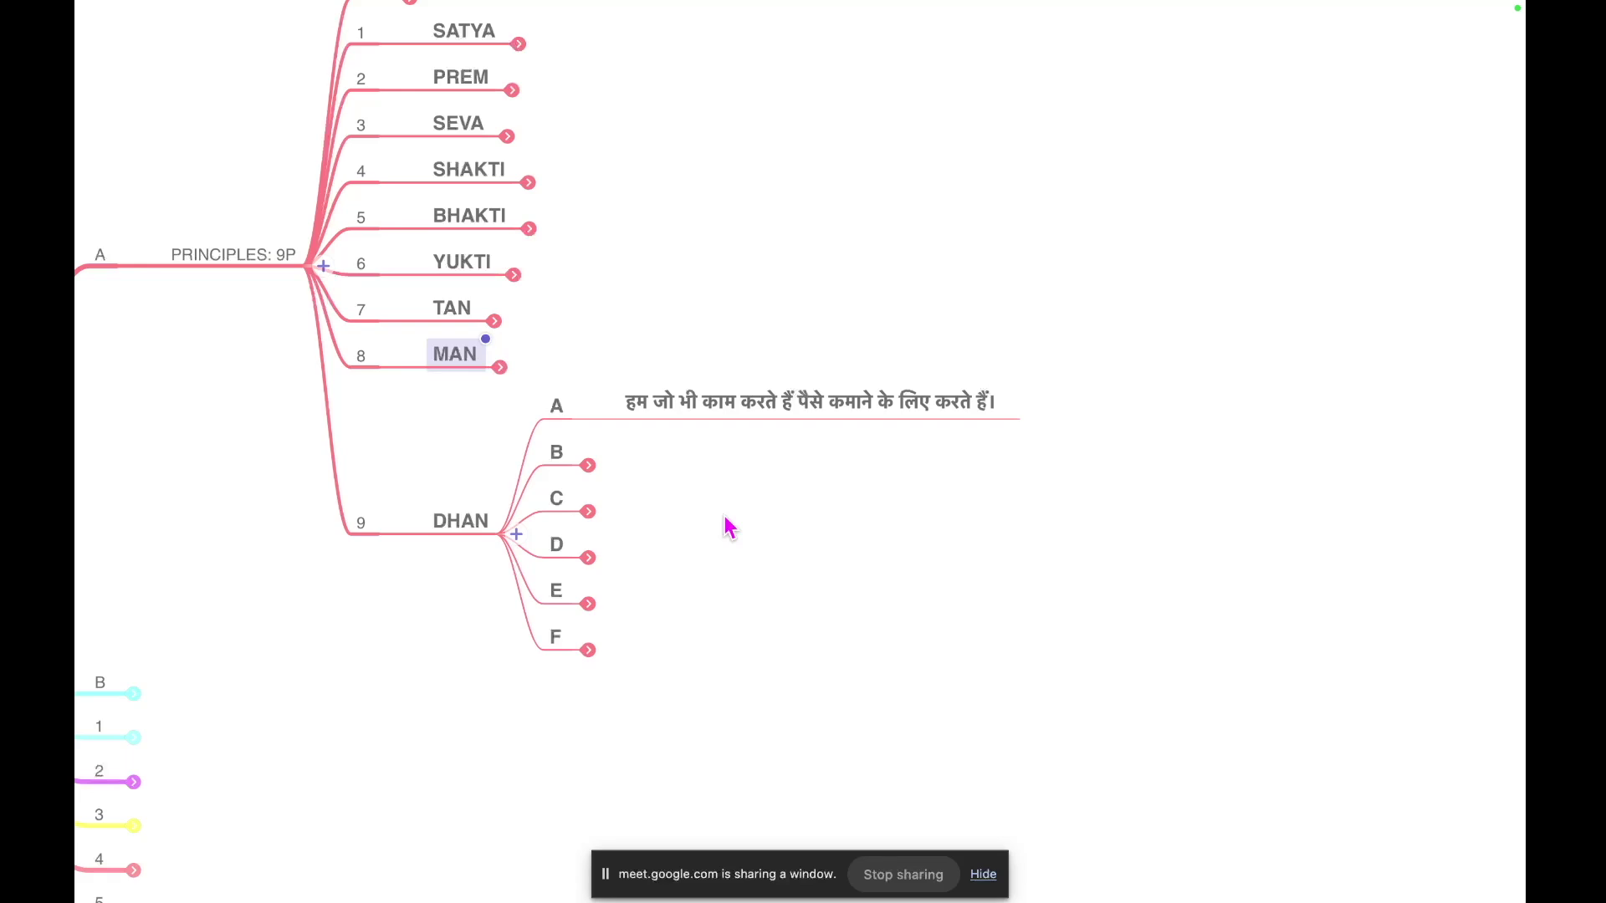
{"action": "left_click", "coordinate": [588, 465]}
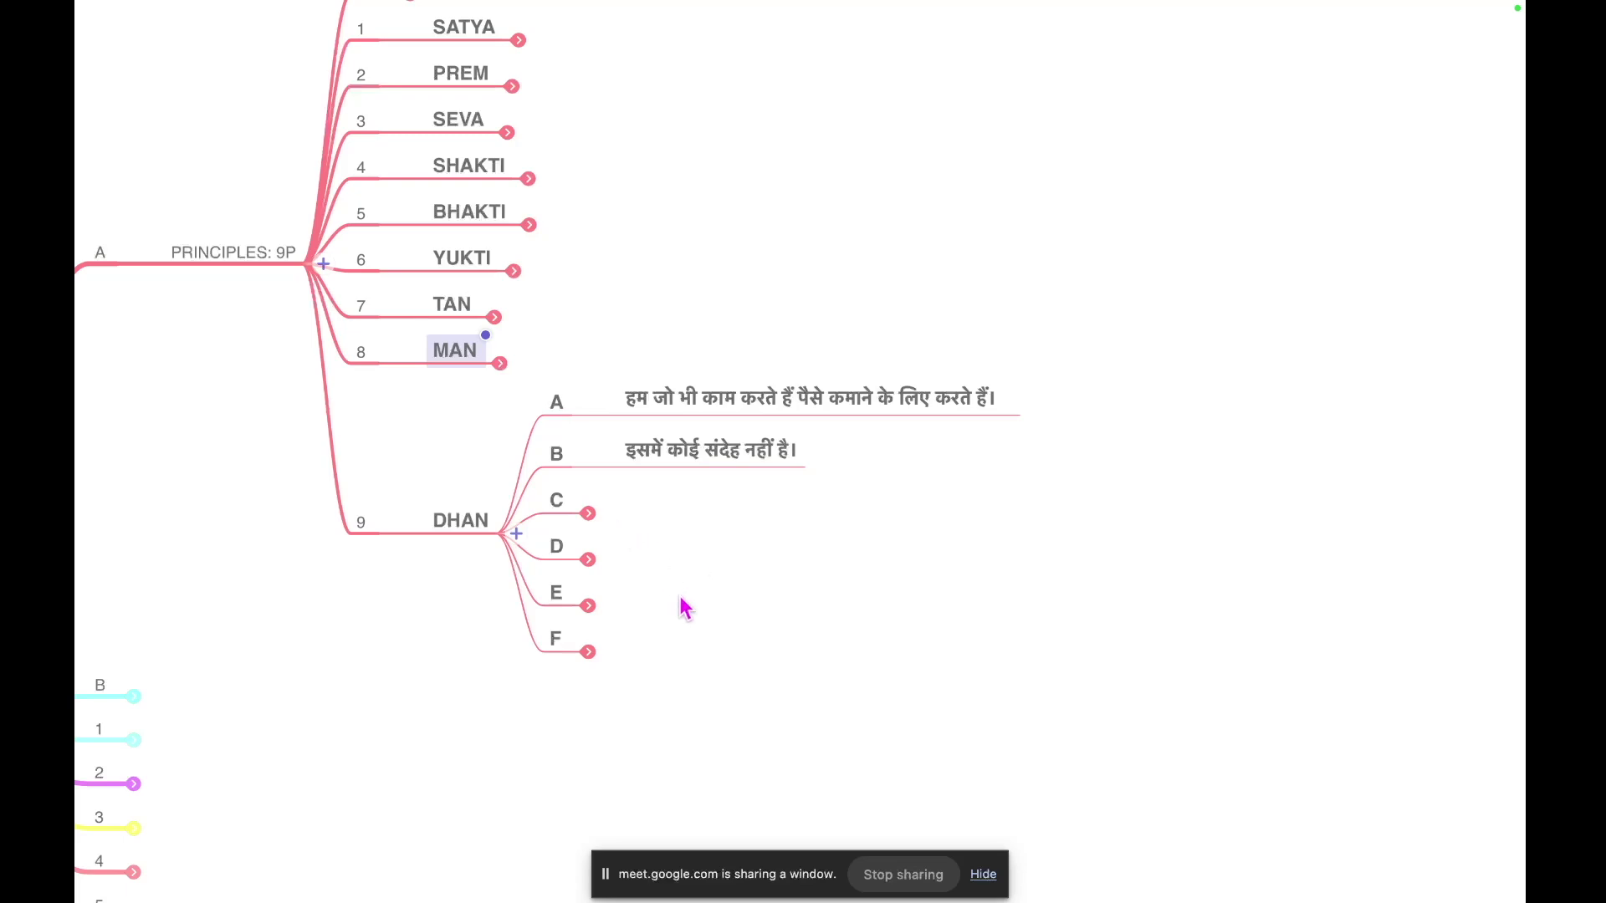
{"action": "left_click", "coordinate": [588, 513]}
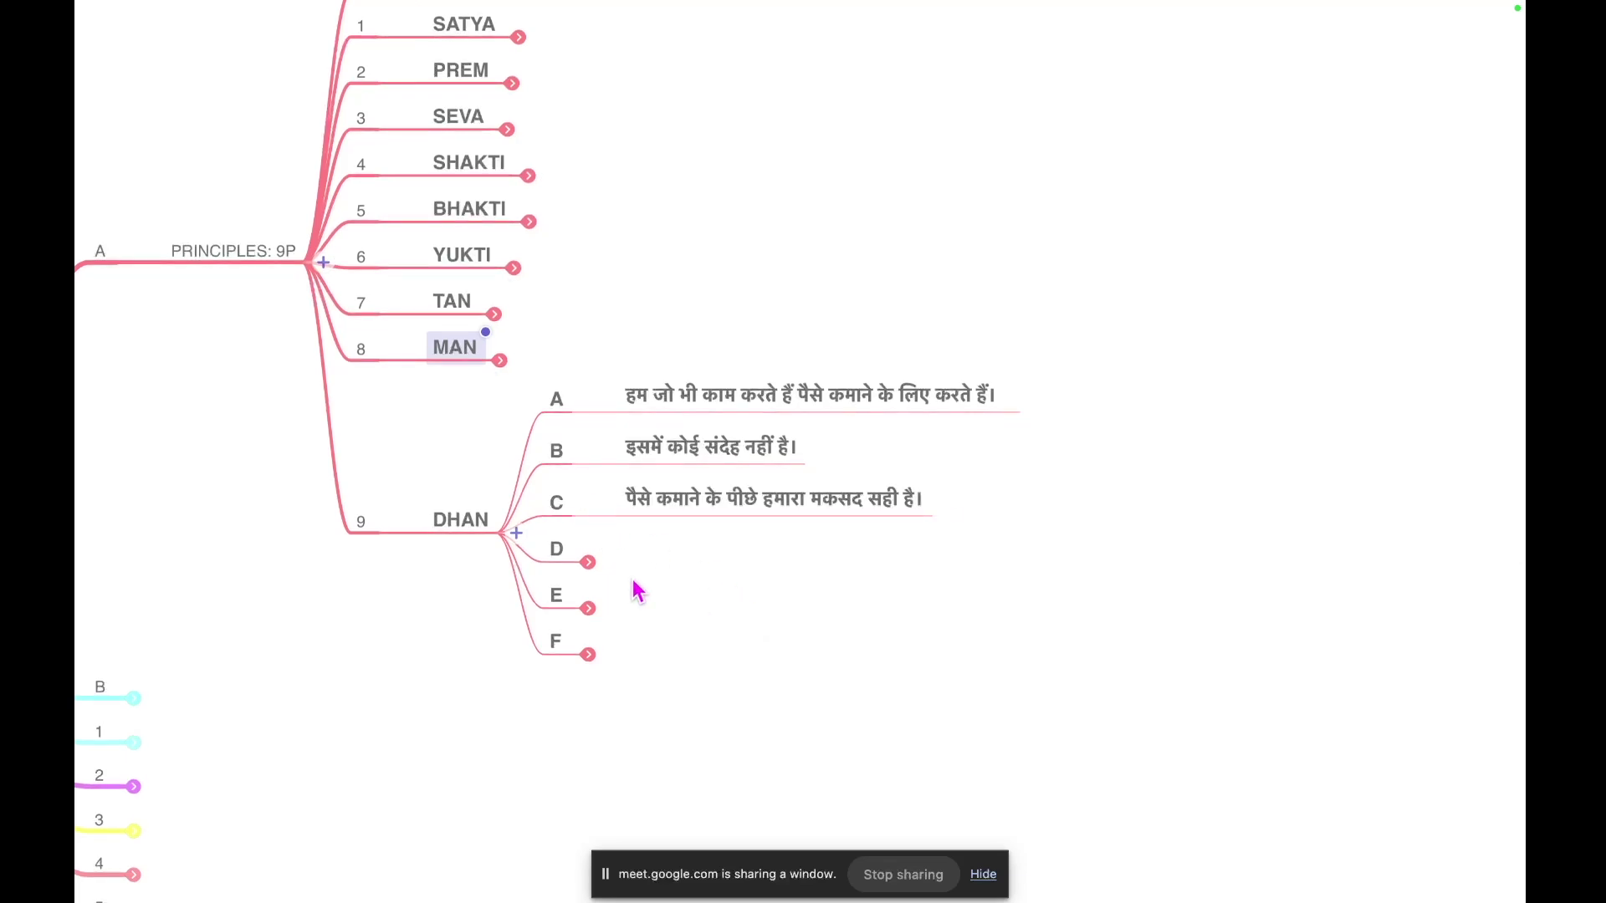
{"action": "left_click", "coordinate": [591, 563]}
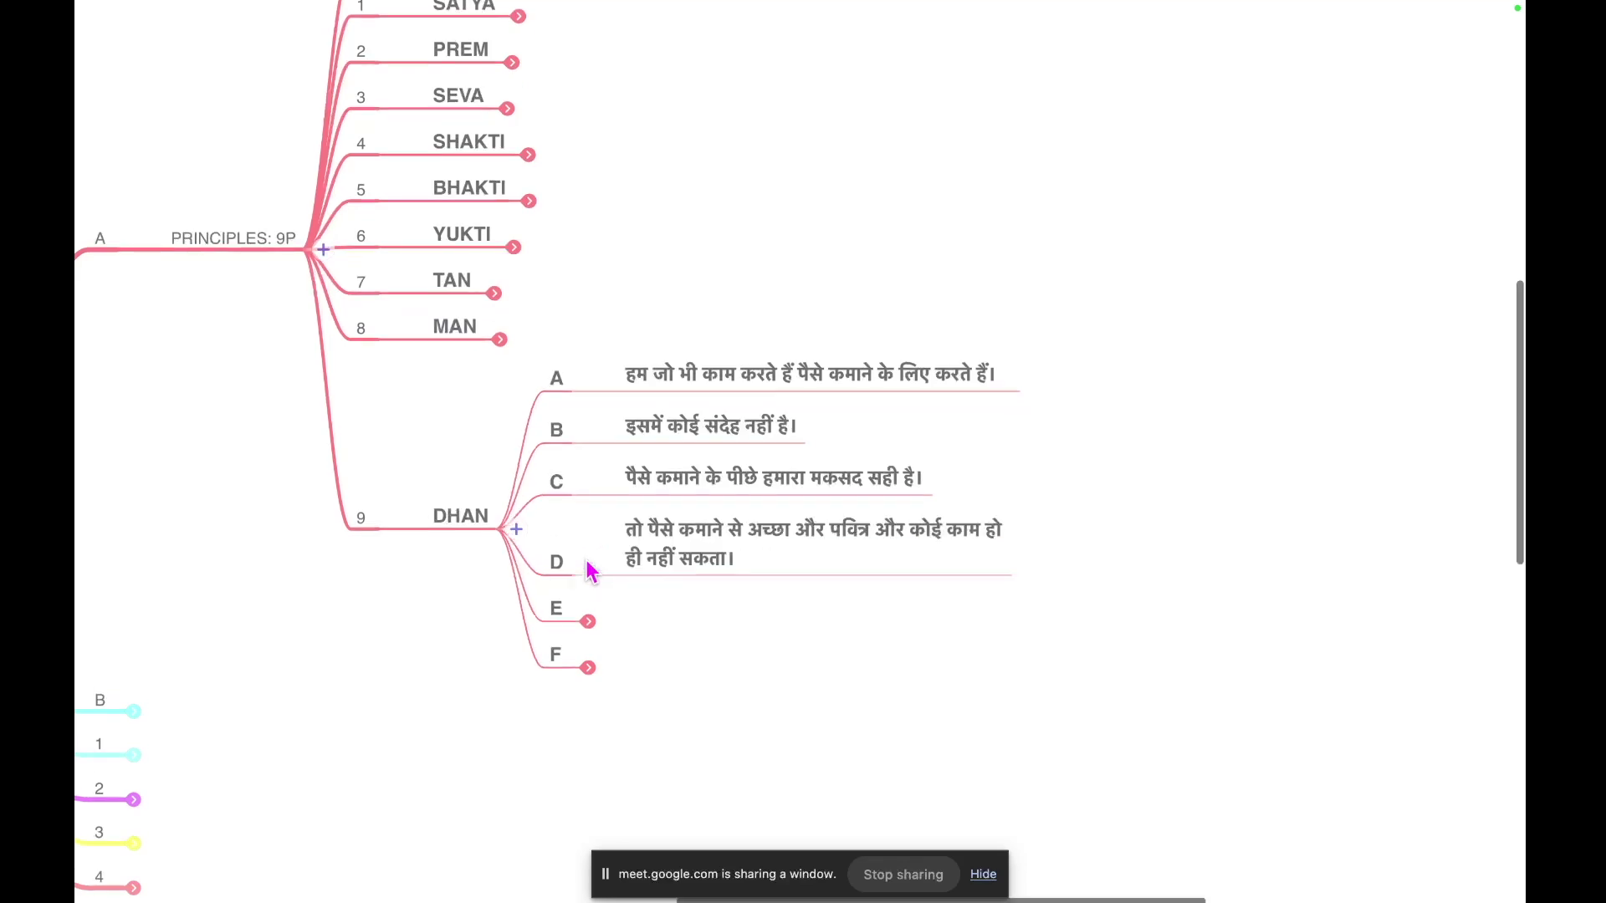
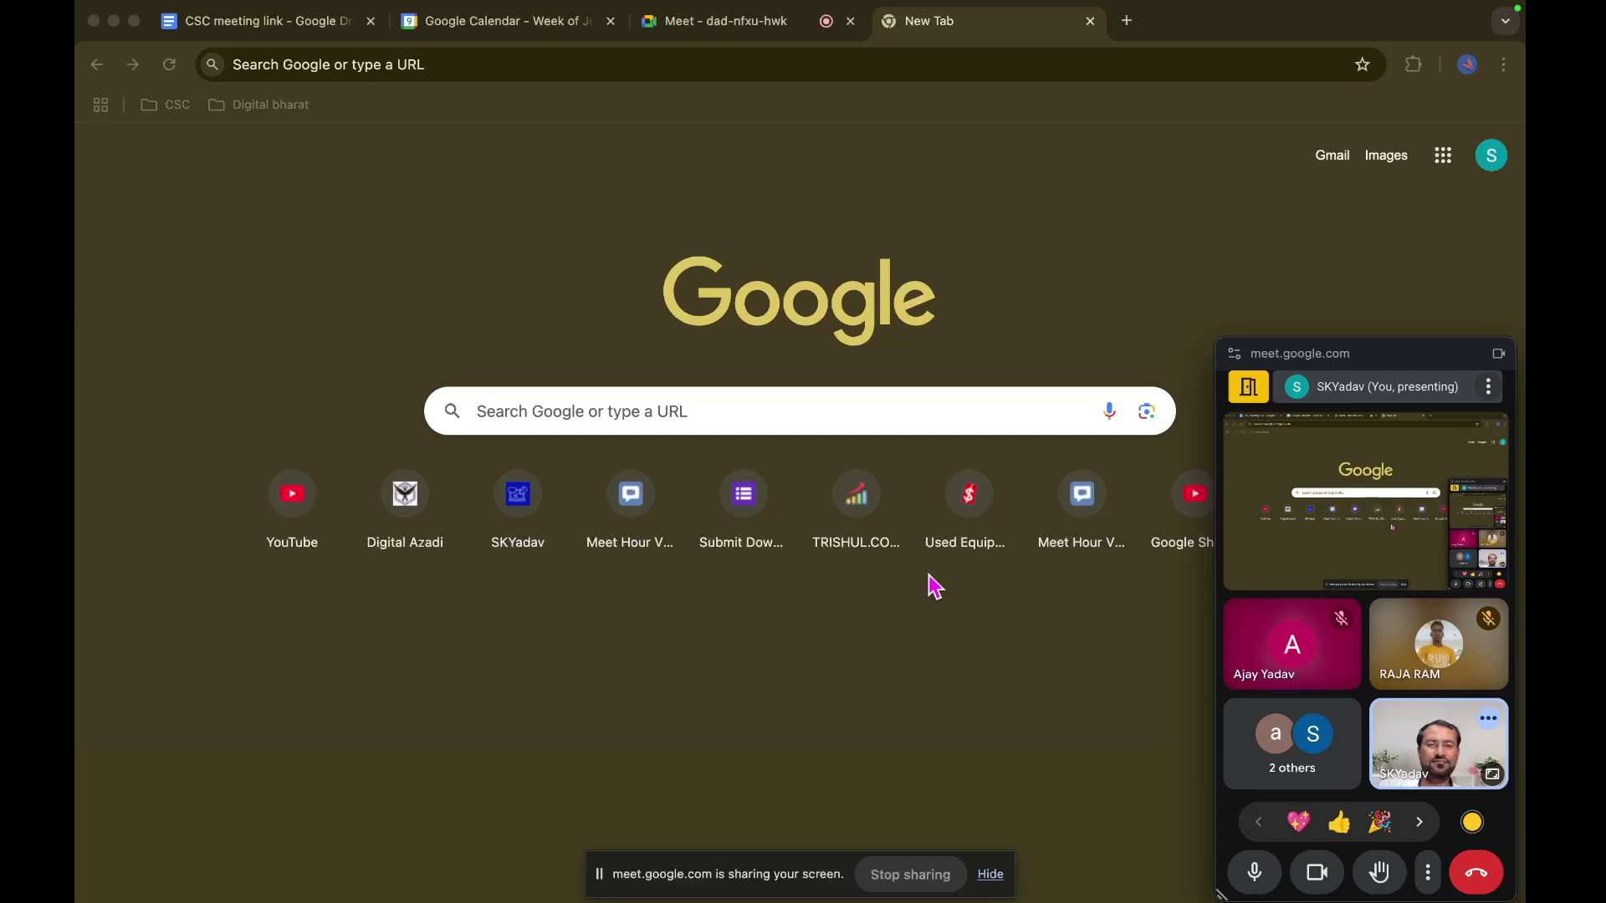
- Switch to the Computer Skill Course mind map in MindNode and fold the Introduction node under Working On Google Slides
{"action": "key", "text": "ctrl+Right"}
{"action": "left_click_drag", "start_coordinate": [562, 281], "coordinate": [577, 548]}
{"action": "mouse_move", "coordinate": [649, 10]}
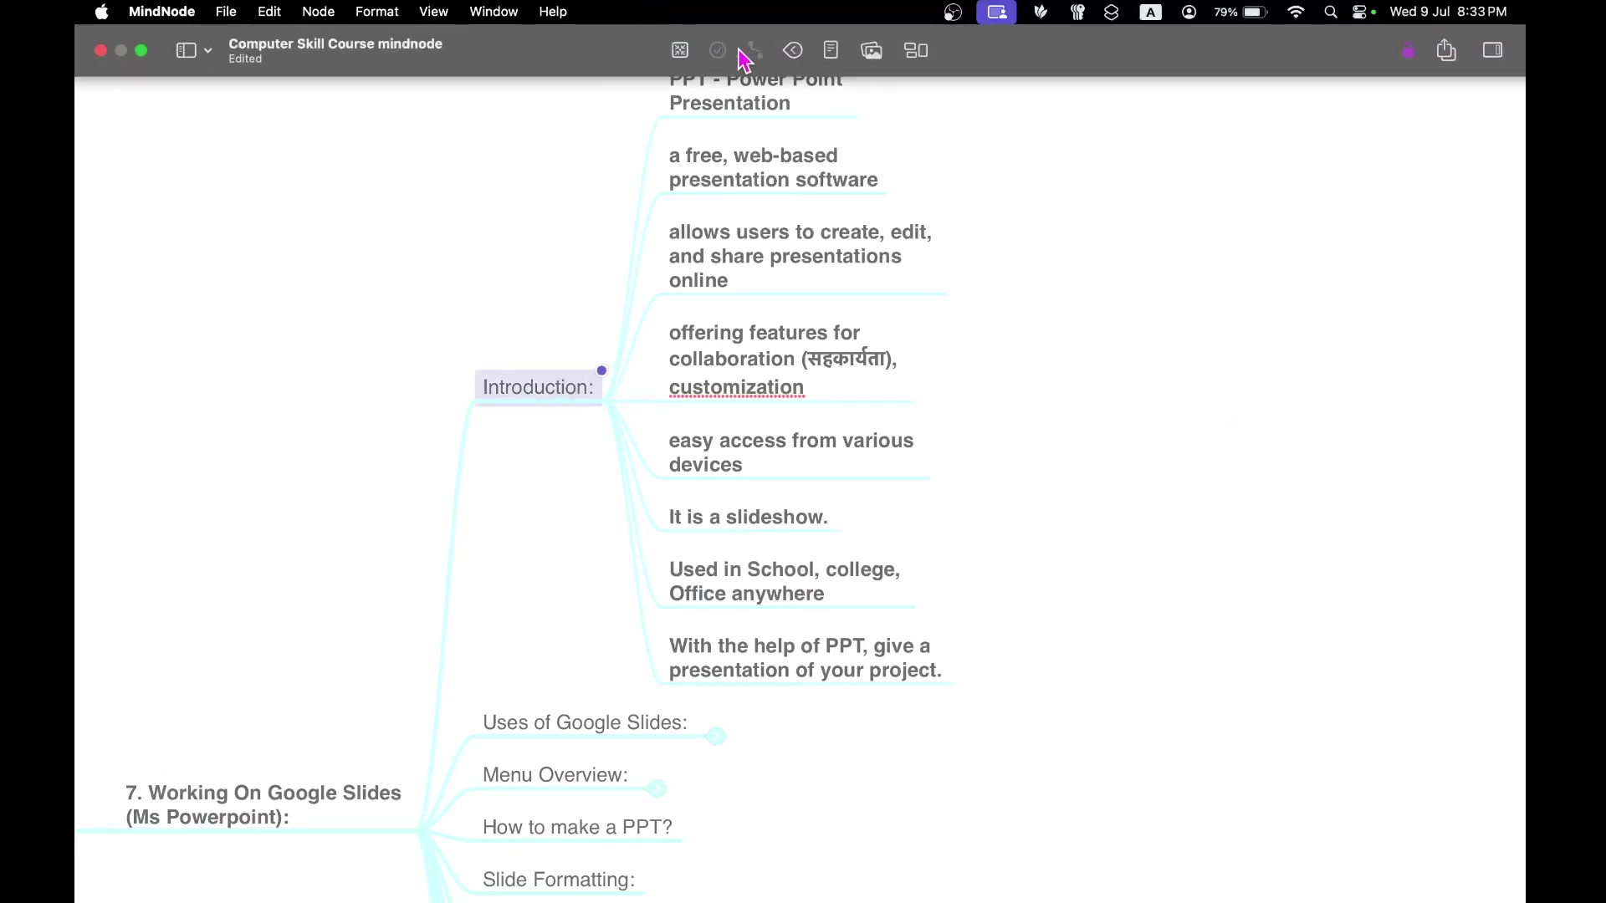
{"action": "left_click", "coordinate": [792, 59]}
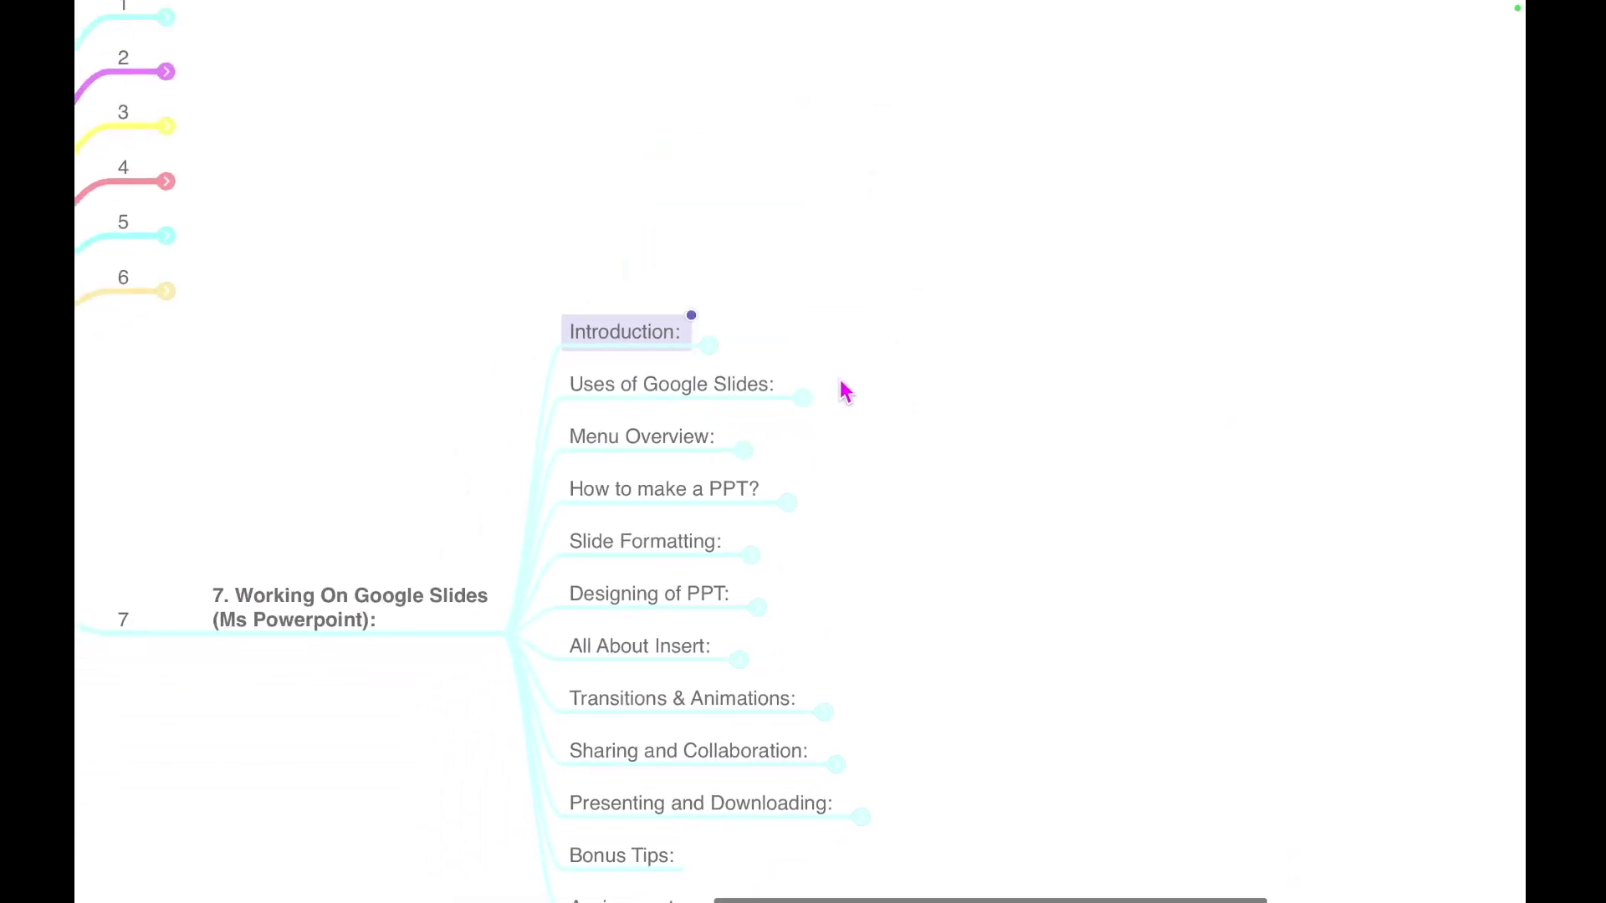
- Expand the Uses of Google Slides node to show its subtopics
{"action": "scroll", "coordinate": [857, 541], "scroll_direction": "down", "scroll_amount": 1}
{"action": "left_click", "coordinate": [776, 375]}
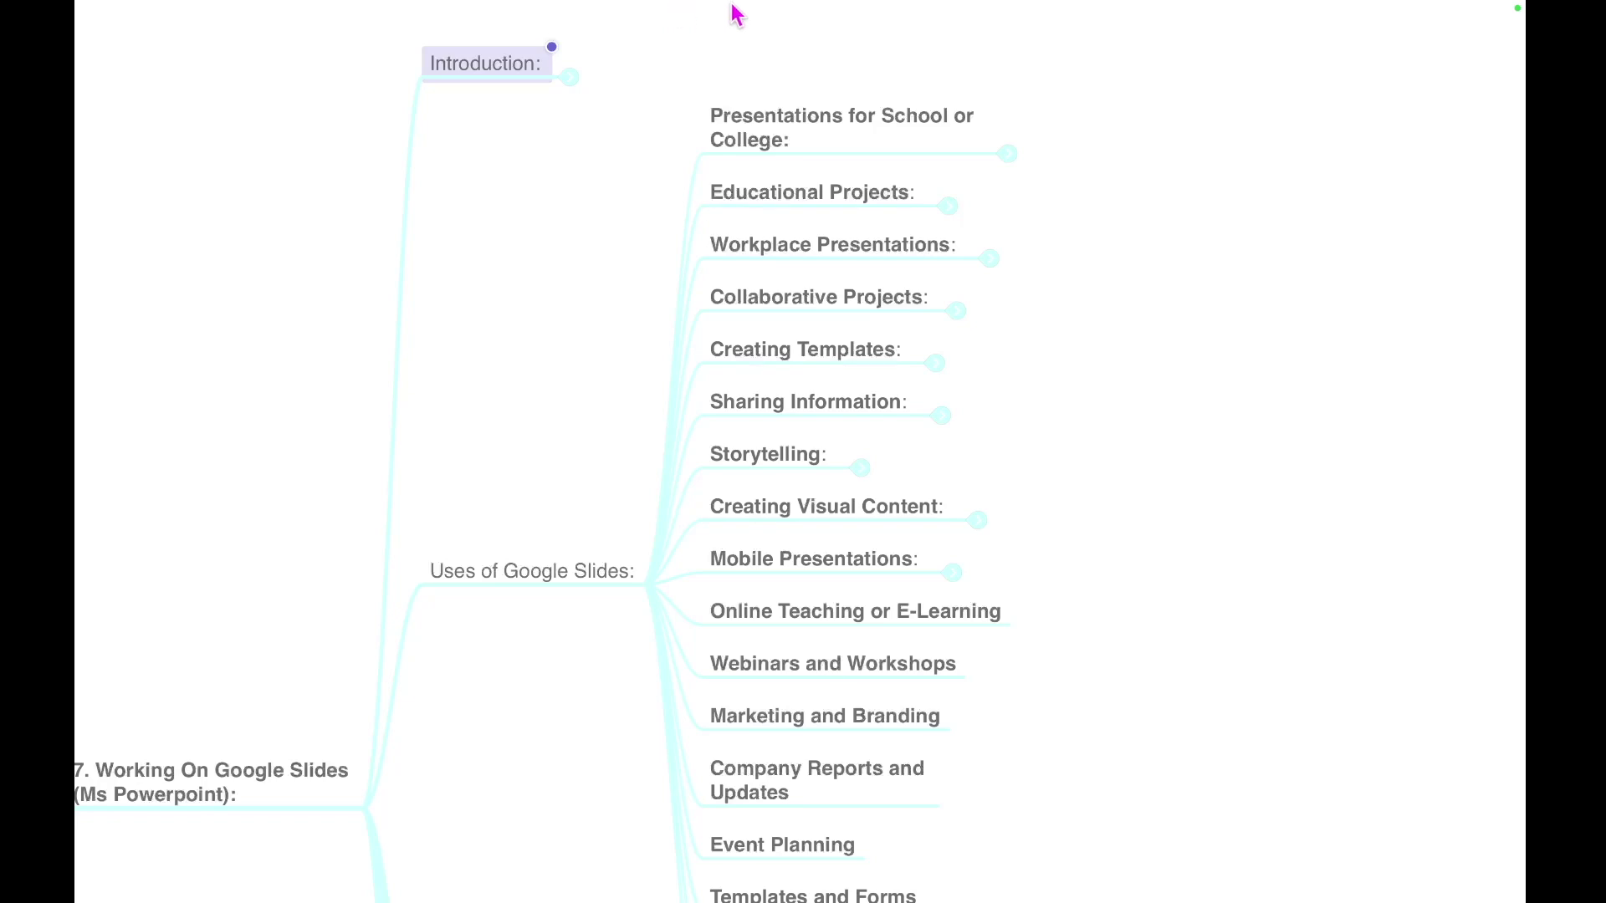
- Switch to the Chrome window and close all the blank new tabs, keeping only the Gmail inbox
{"action": "key", "text": "ctrl+Up"}
{"action": "left_click", "coordinate": [898, 73]}
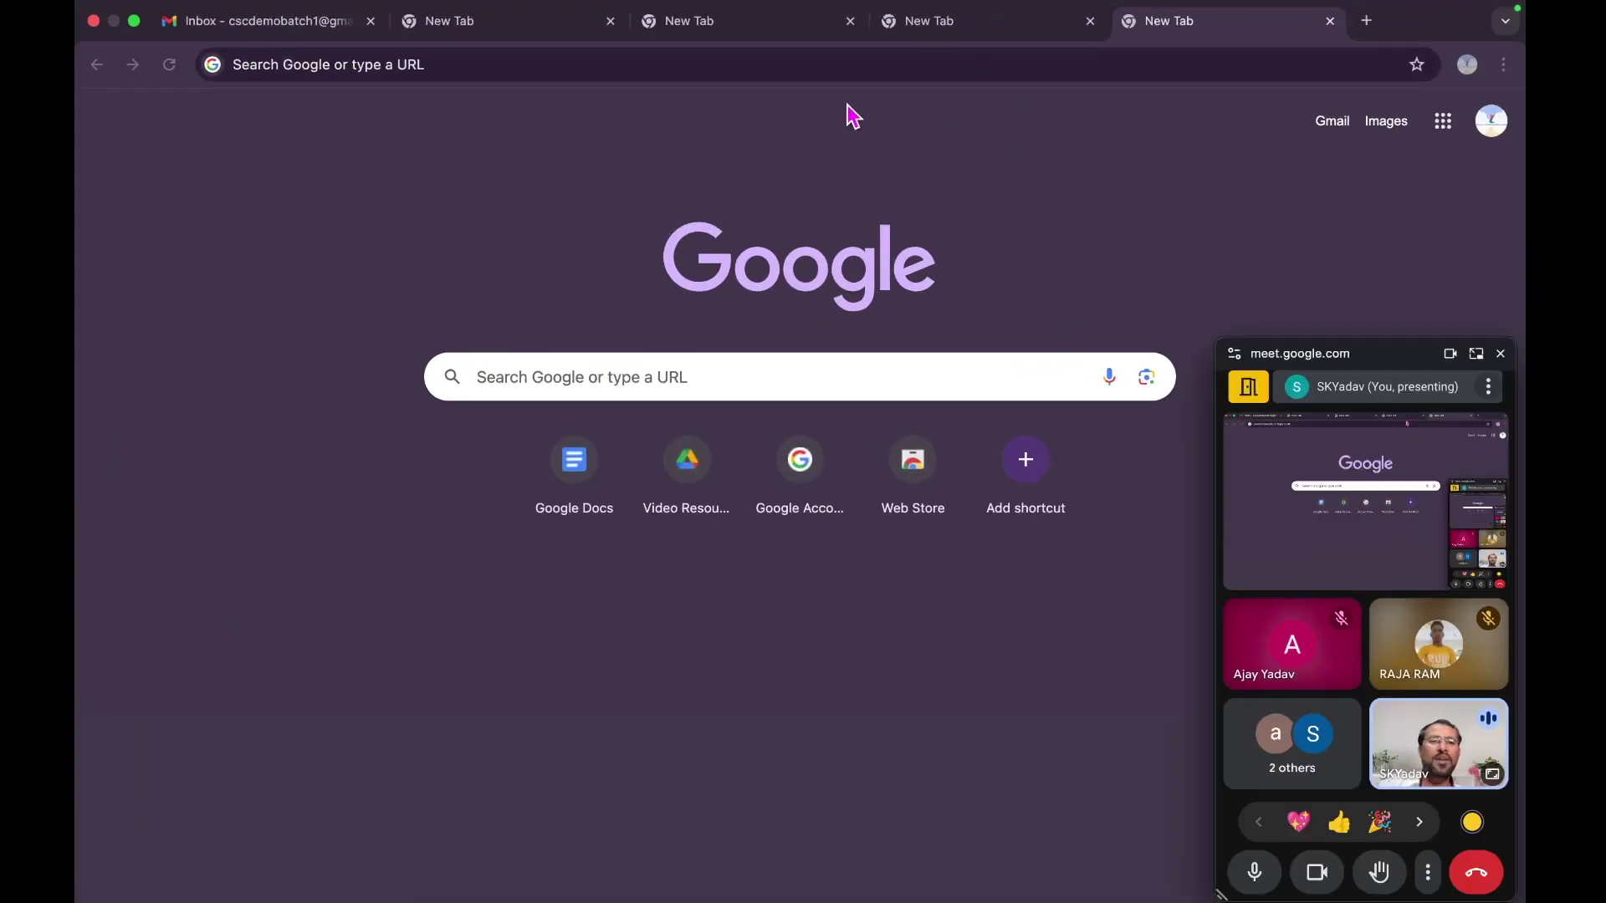
{"action": "left_click", "coordinate": [1332, 21]}
{"action": "left_click", "coordinate": [1091, 22]}
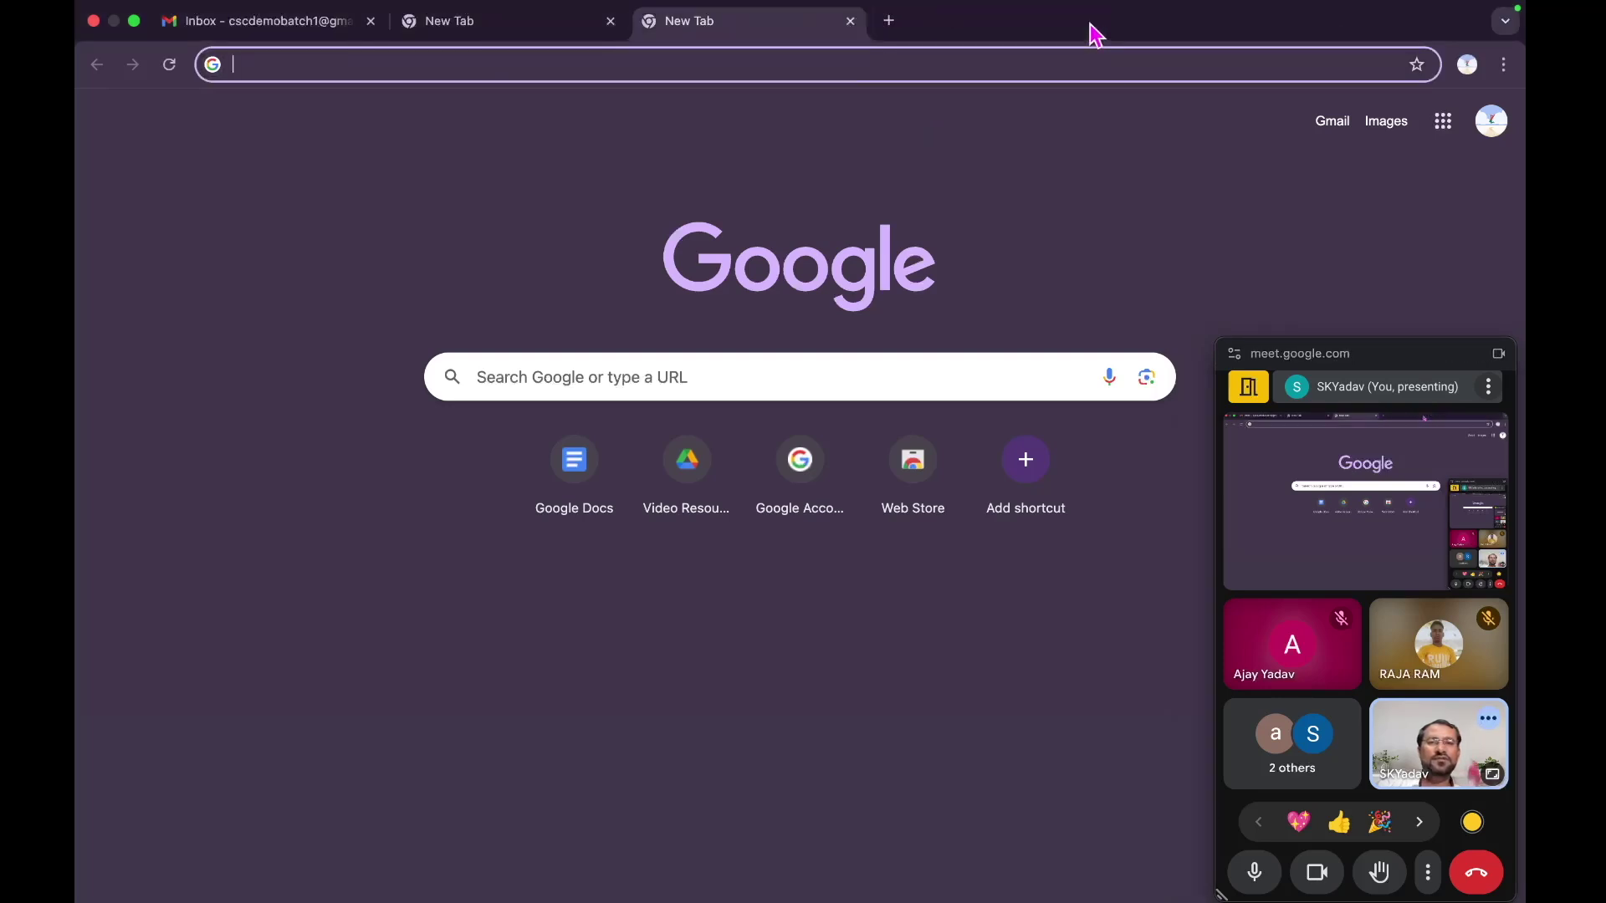
{"action": "left_click", "coordinate": [851, 23]}
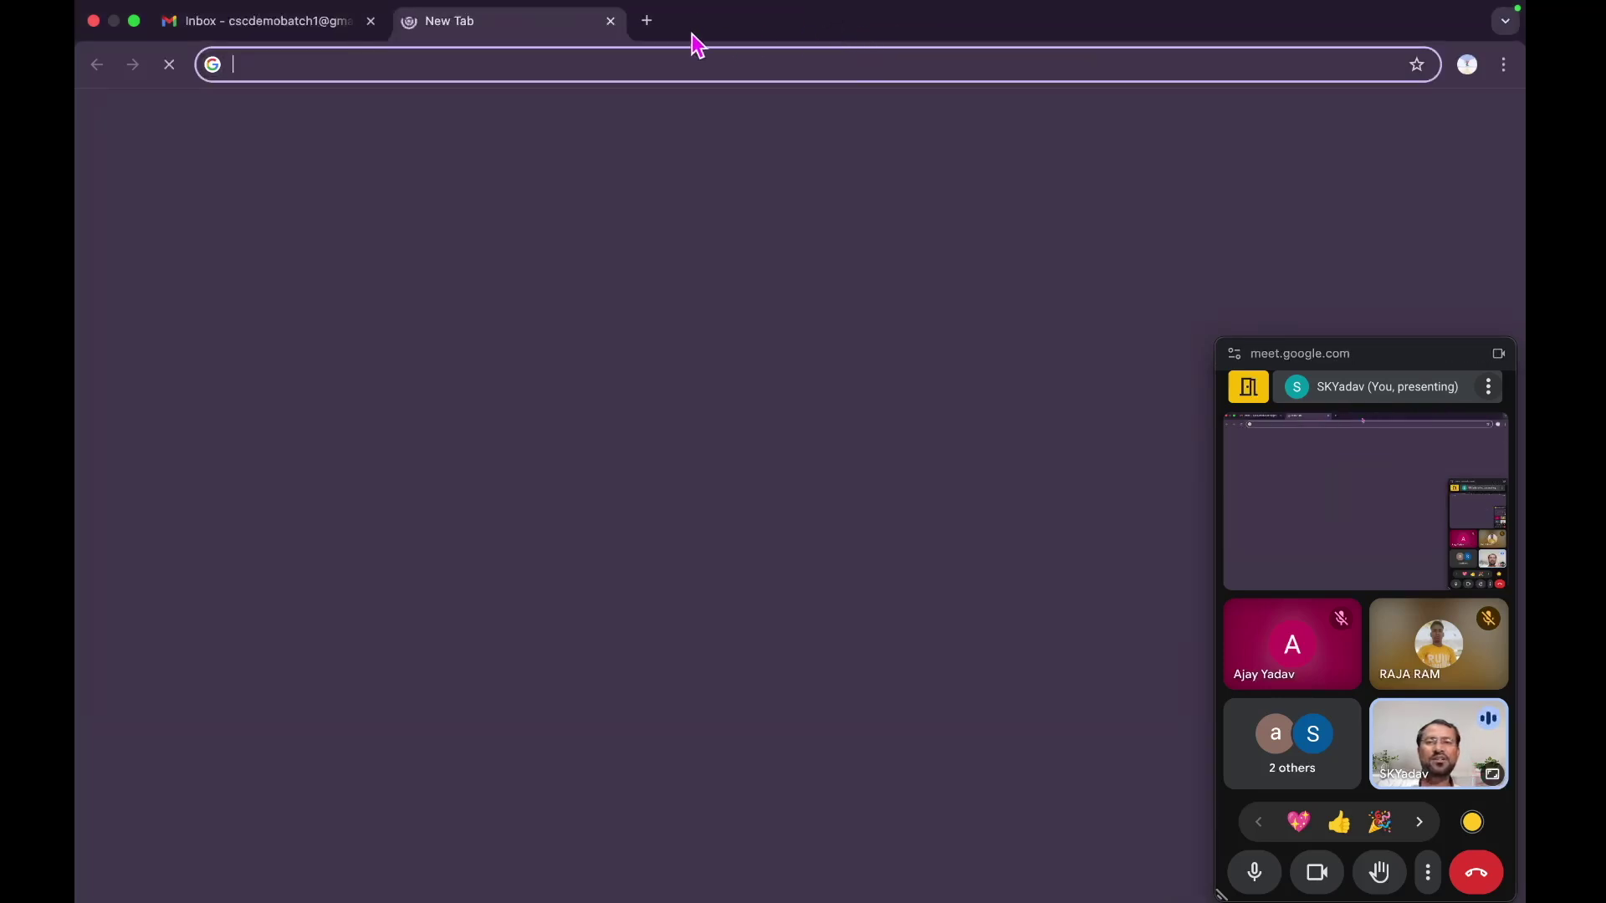
{"action": "left_click", "coordinate": [611, 22]}
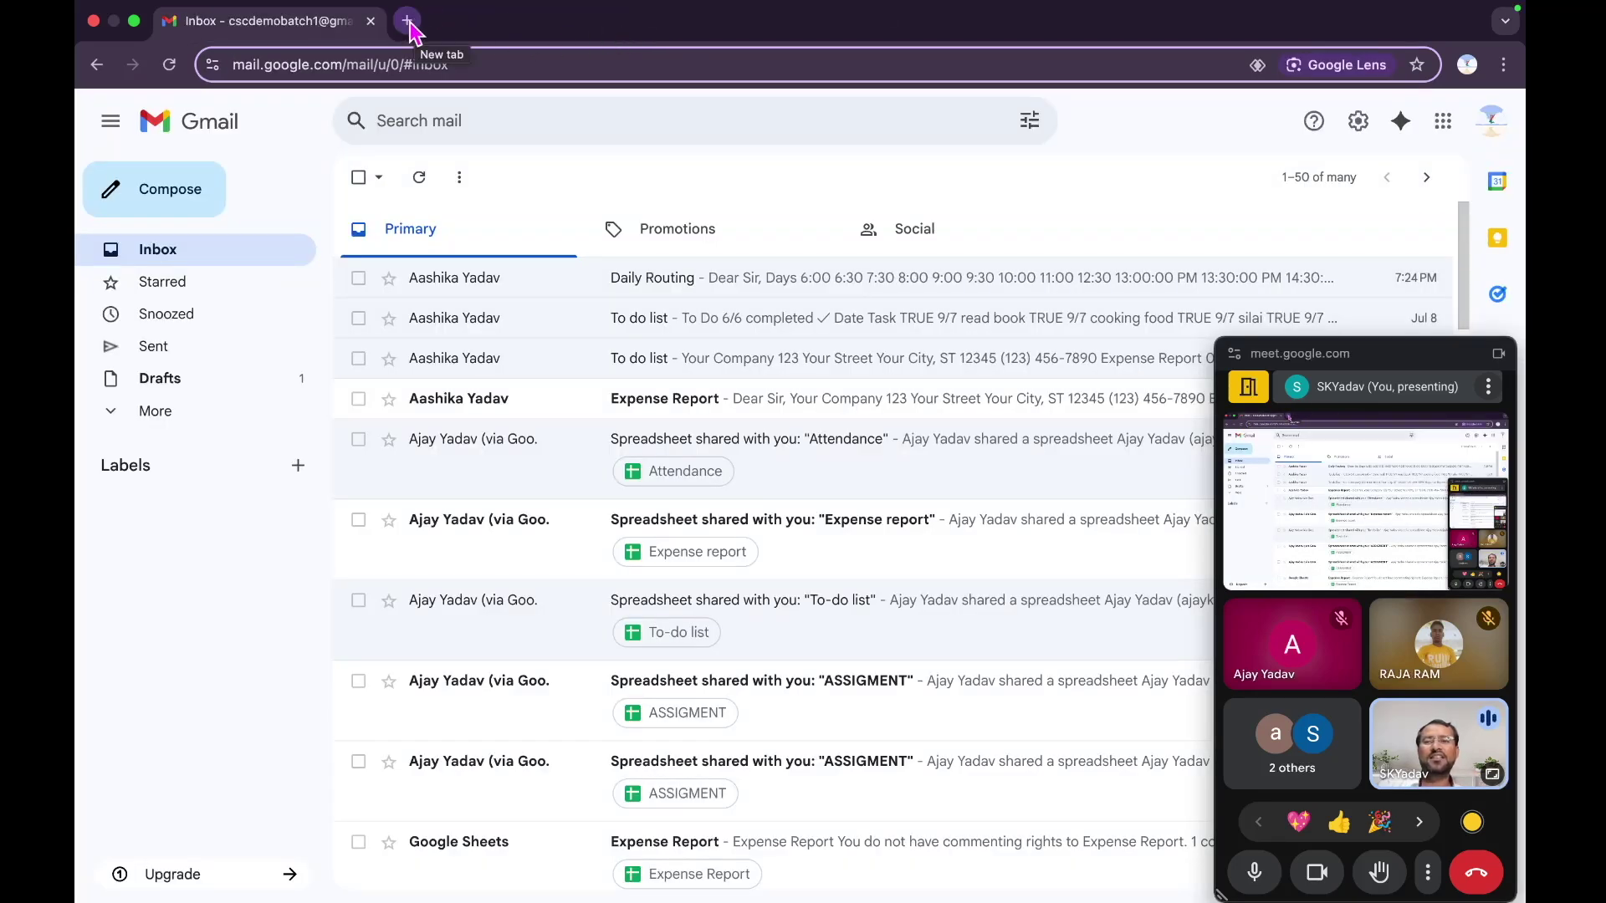
- Open Google Slides from the Google apps in a new tab, moving the floating Meet window out of the way
{"action": "left_click", "coordinate": [408, 22]}
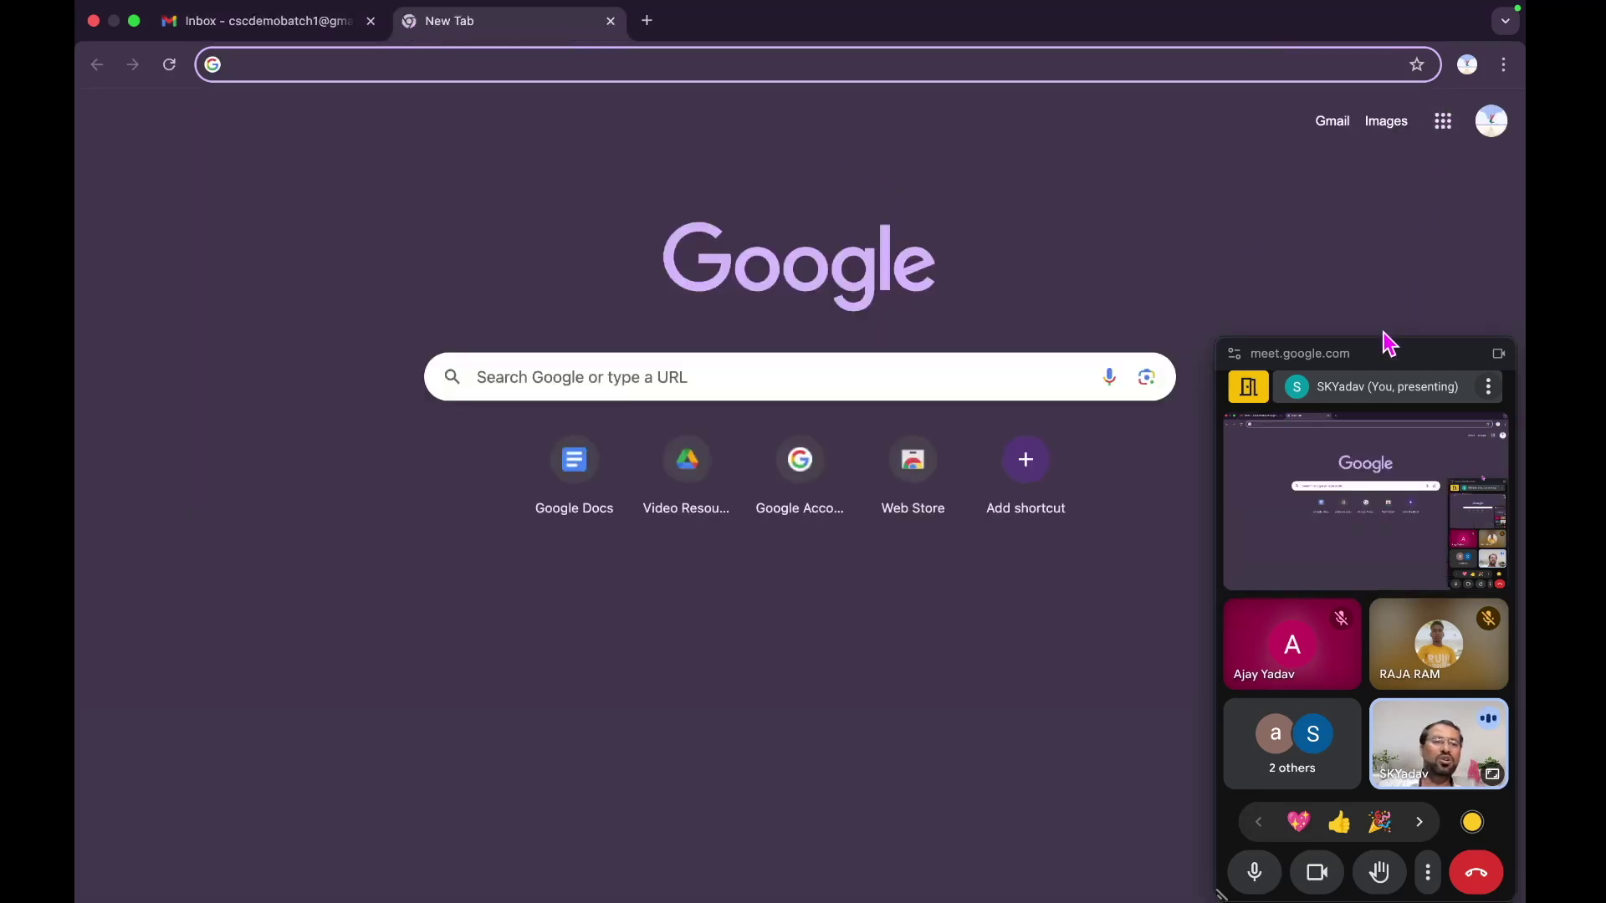
{"action": "left_click_drag", "start_coordinate": [1384, 355], "coordinate": [254, 357]}
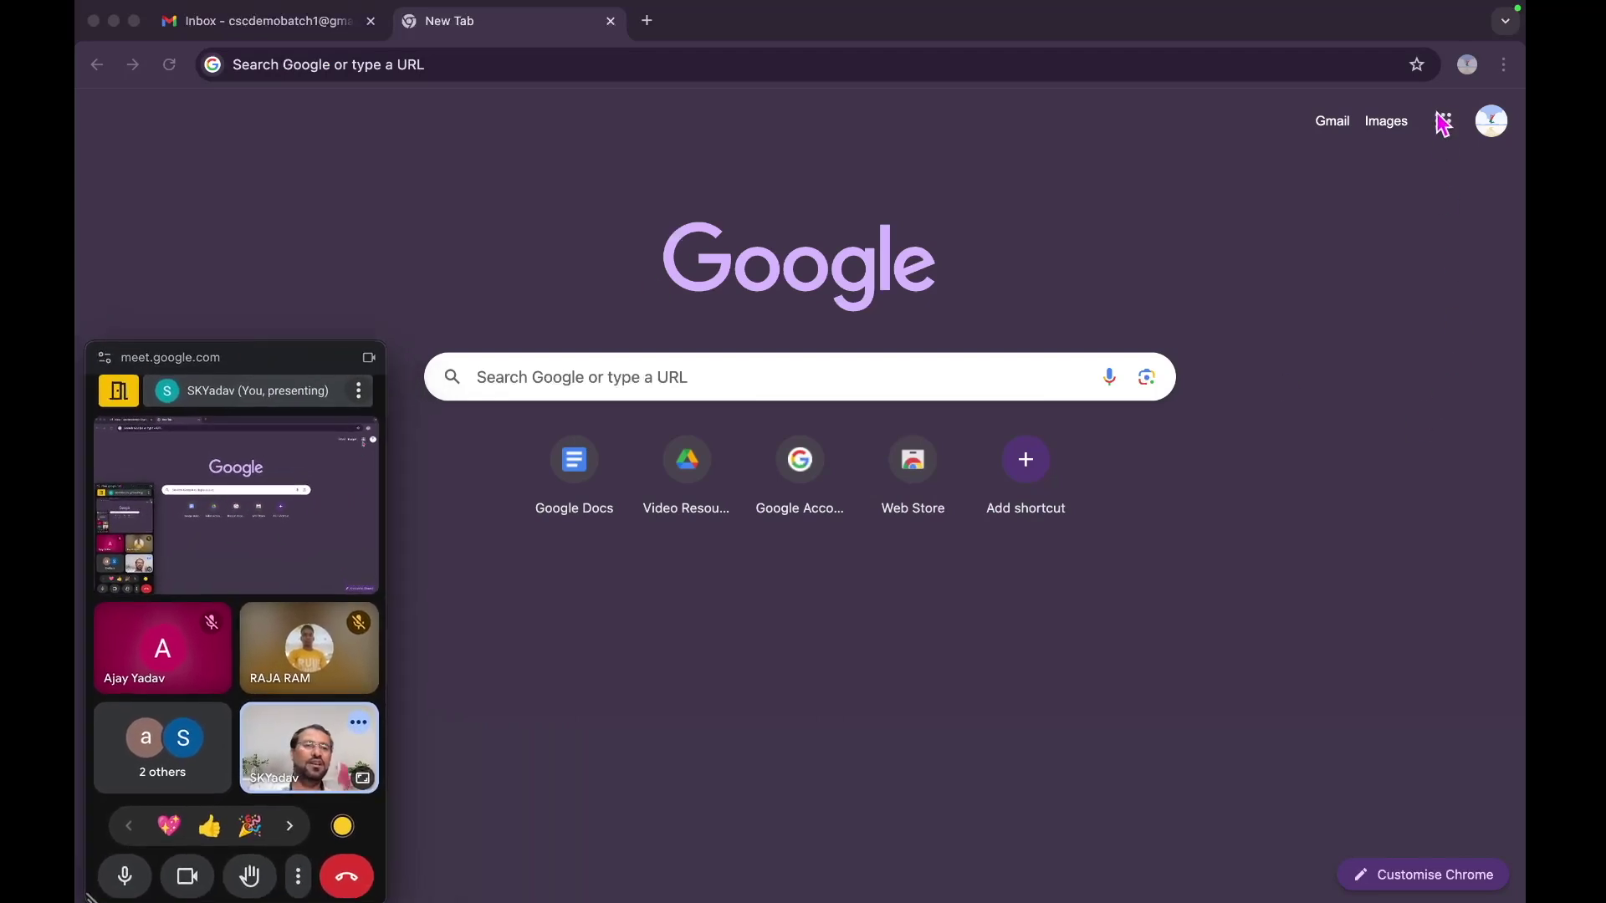
{"action": "left_click", "coordinate": [1447, 143]}
{"action": "left_click", "coordinate": [1444, 134]}
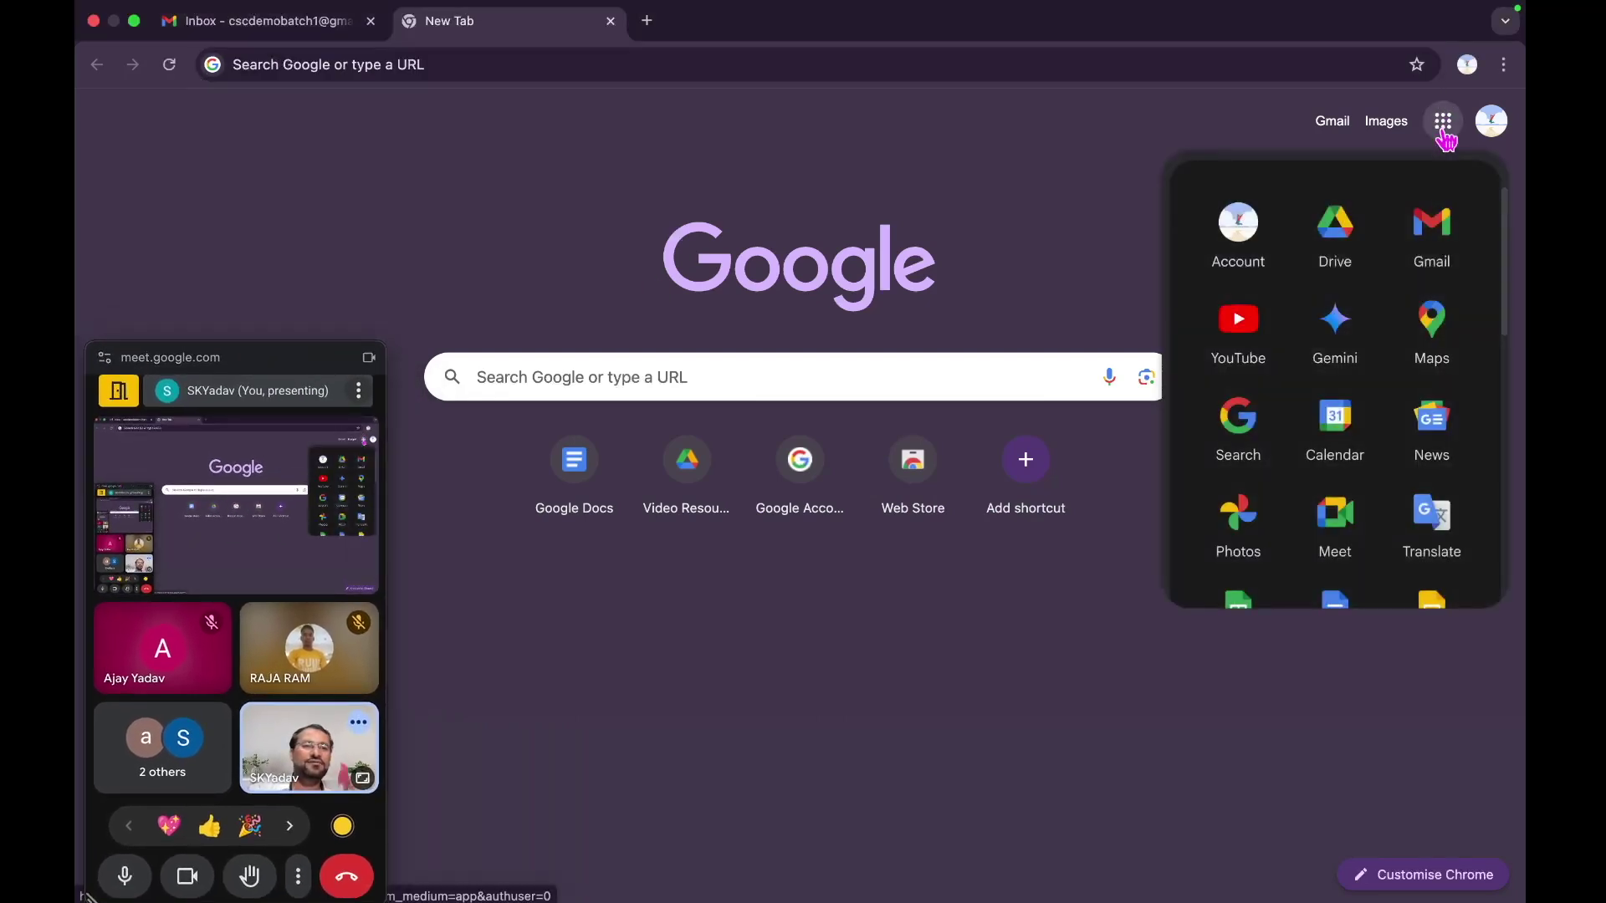
{"action": "scroll", "coordinate": [1374, 485], "scroll_direction": "down", "scroll_amount": 3}
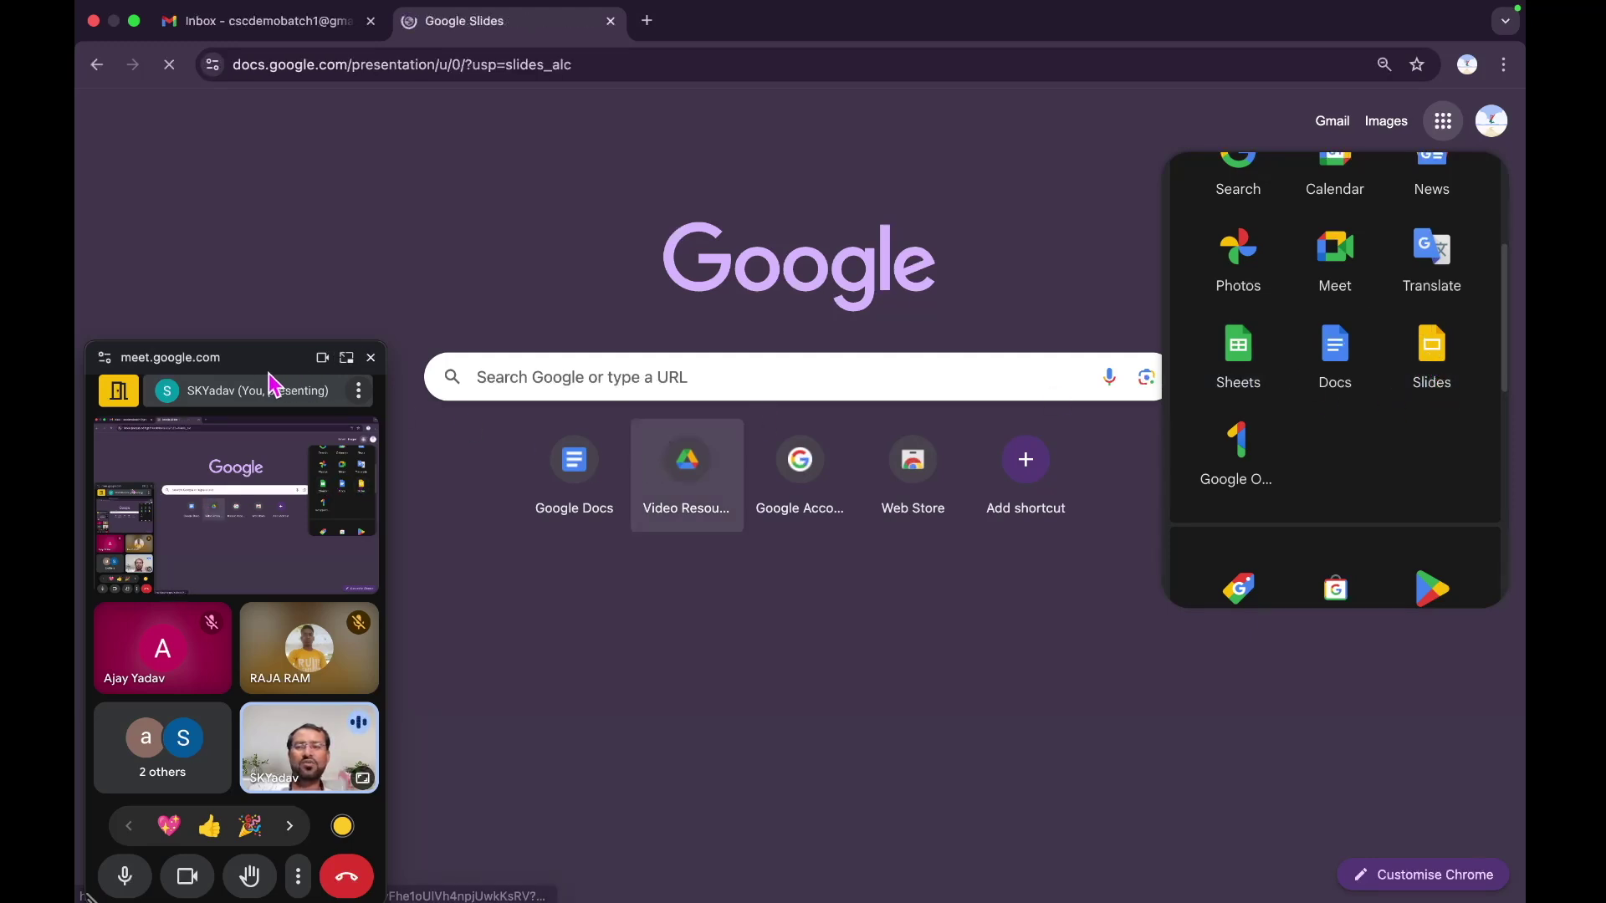
{"action": "left_click_drag", "start_coordinate": [262, 362], "coordinate": [1092, 902]}
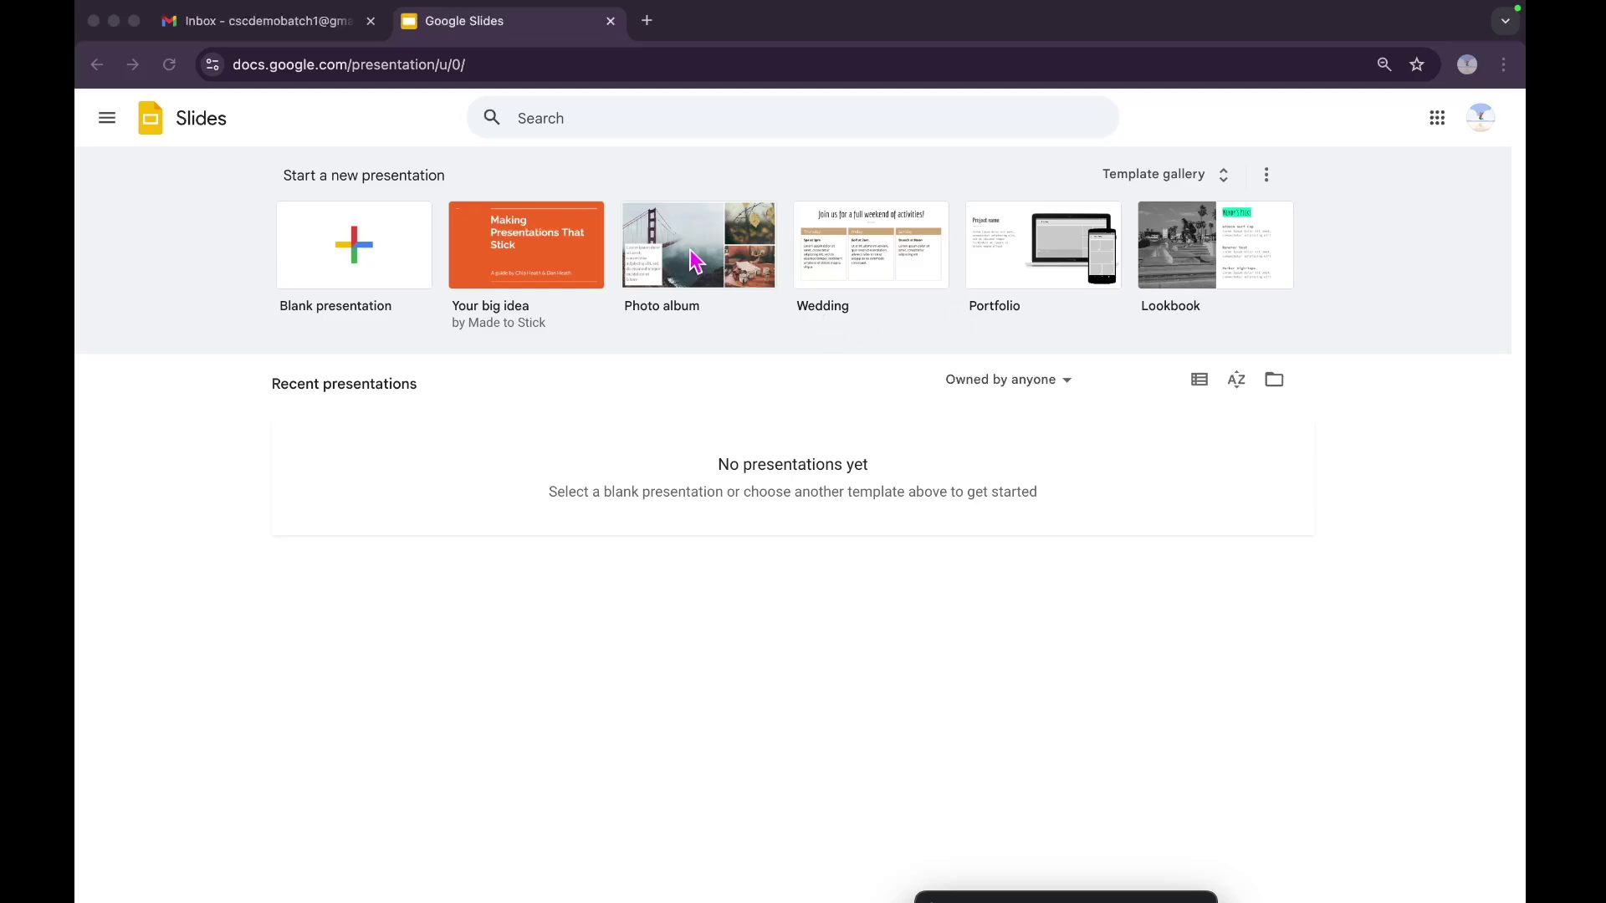
- Create a presentation from the Photo album template and another from the Portfolio template
{"action": "left_click", "coordinate": [685, 249]}
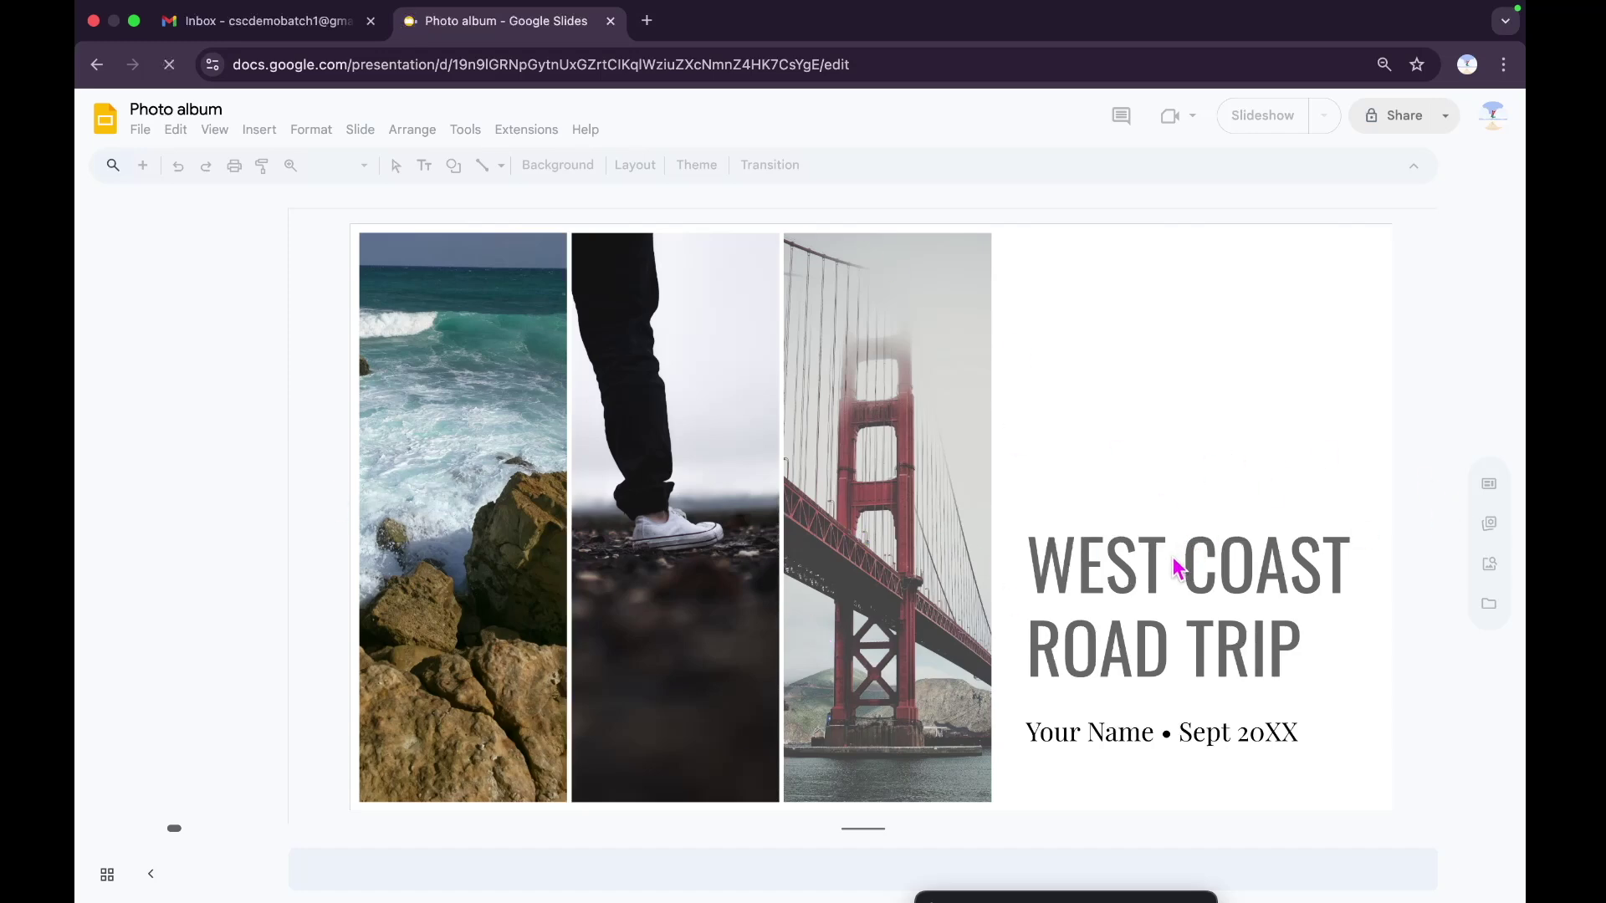
{"action": "left_click", "coordinate": [97, 67]}
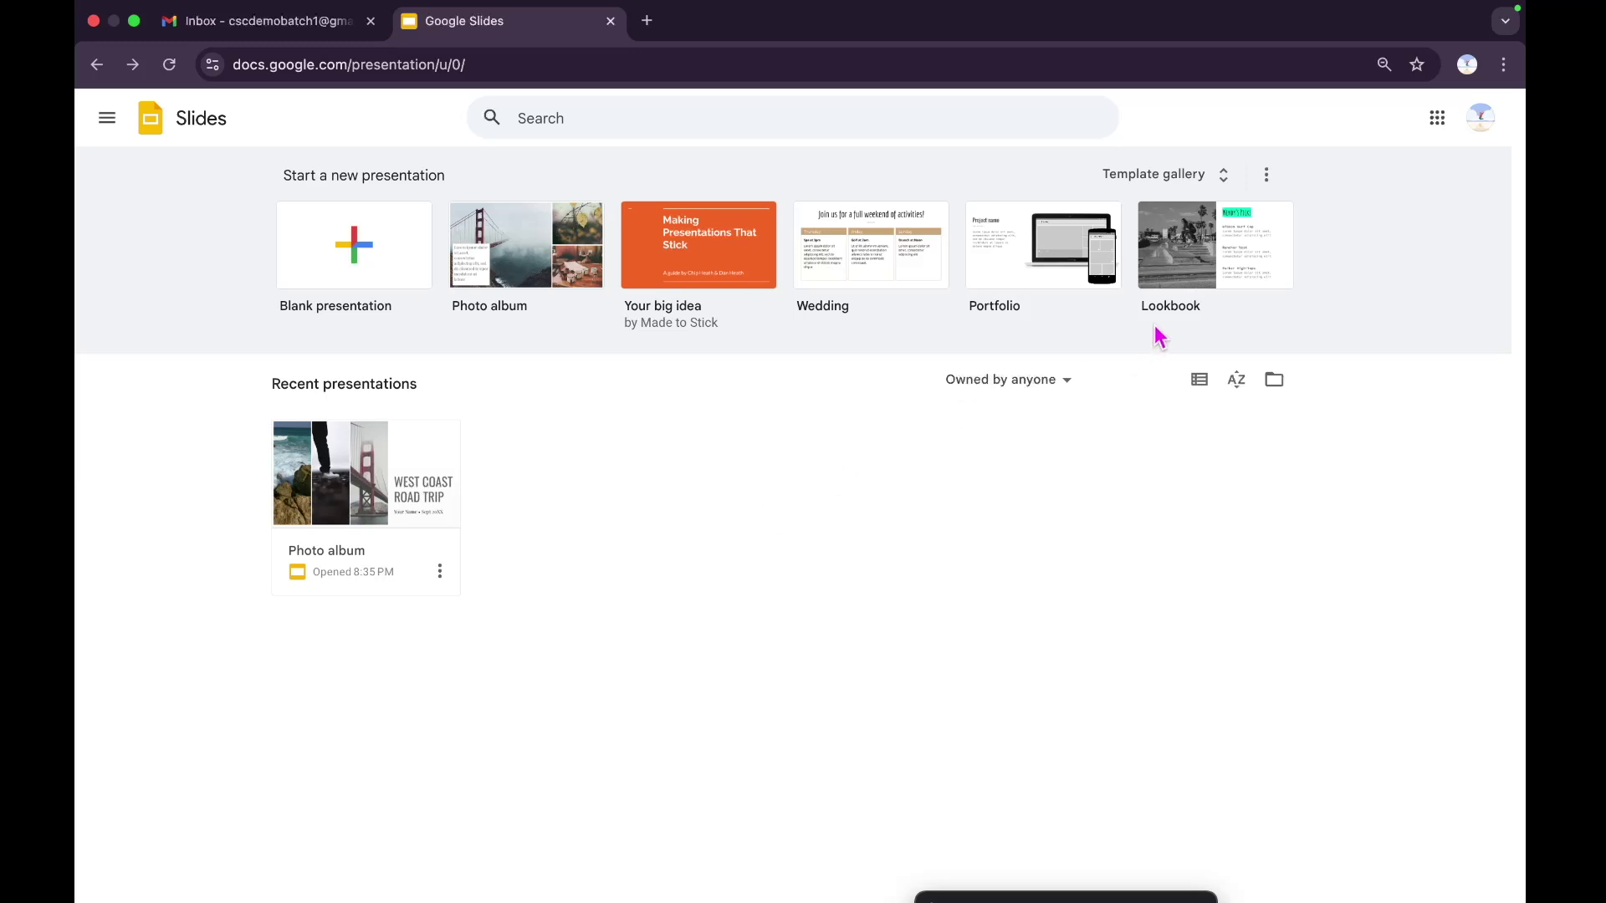
{"action": "left_click", "coordinate": [1045, 262]}
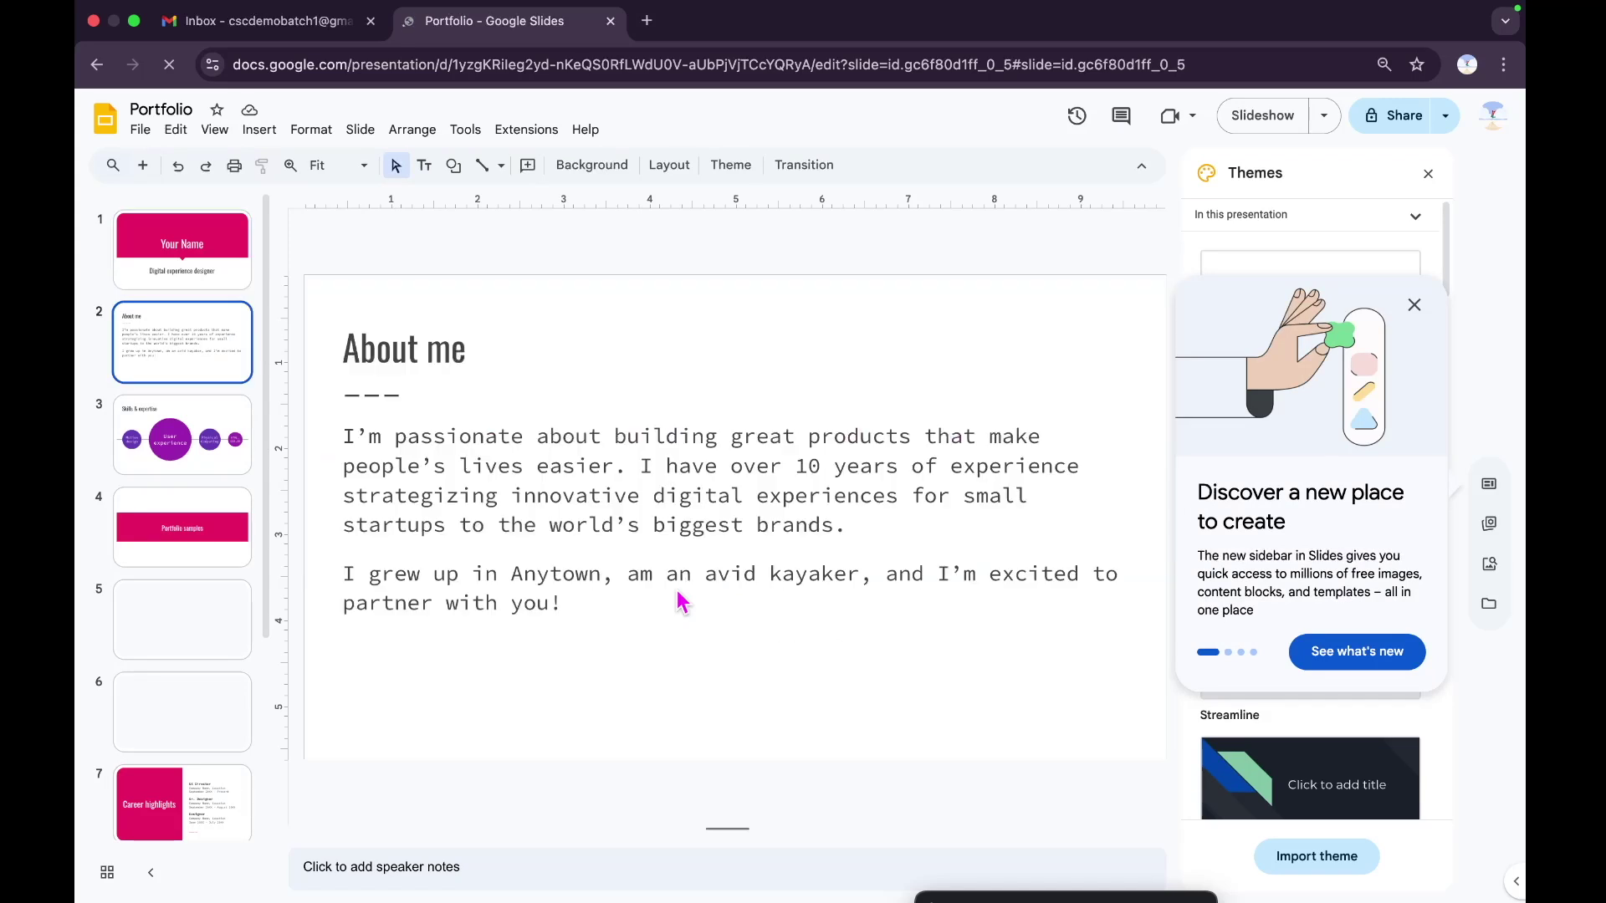
- Look through the slides of the Portfolio presentation, from the title slide to the image collage on slide 9
{"action": "left_click", "coordinate": [186, 343]}
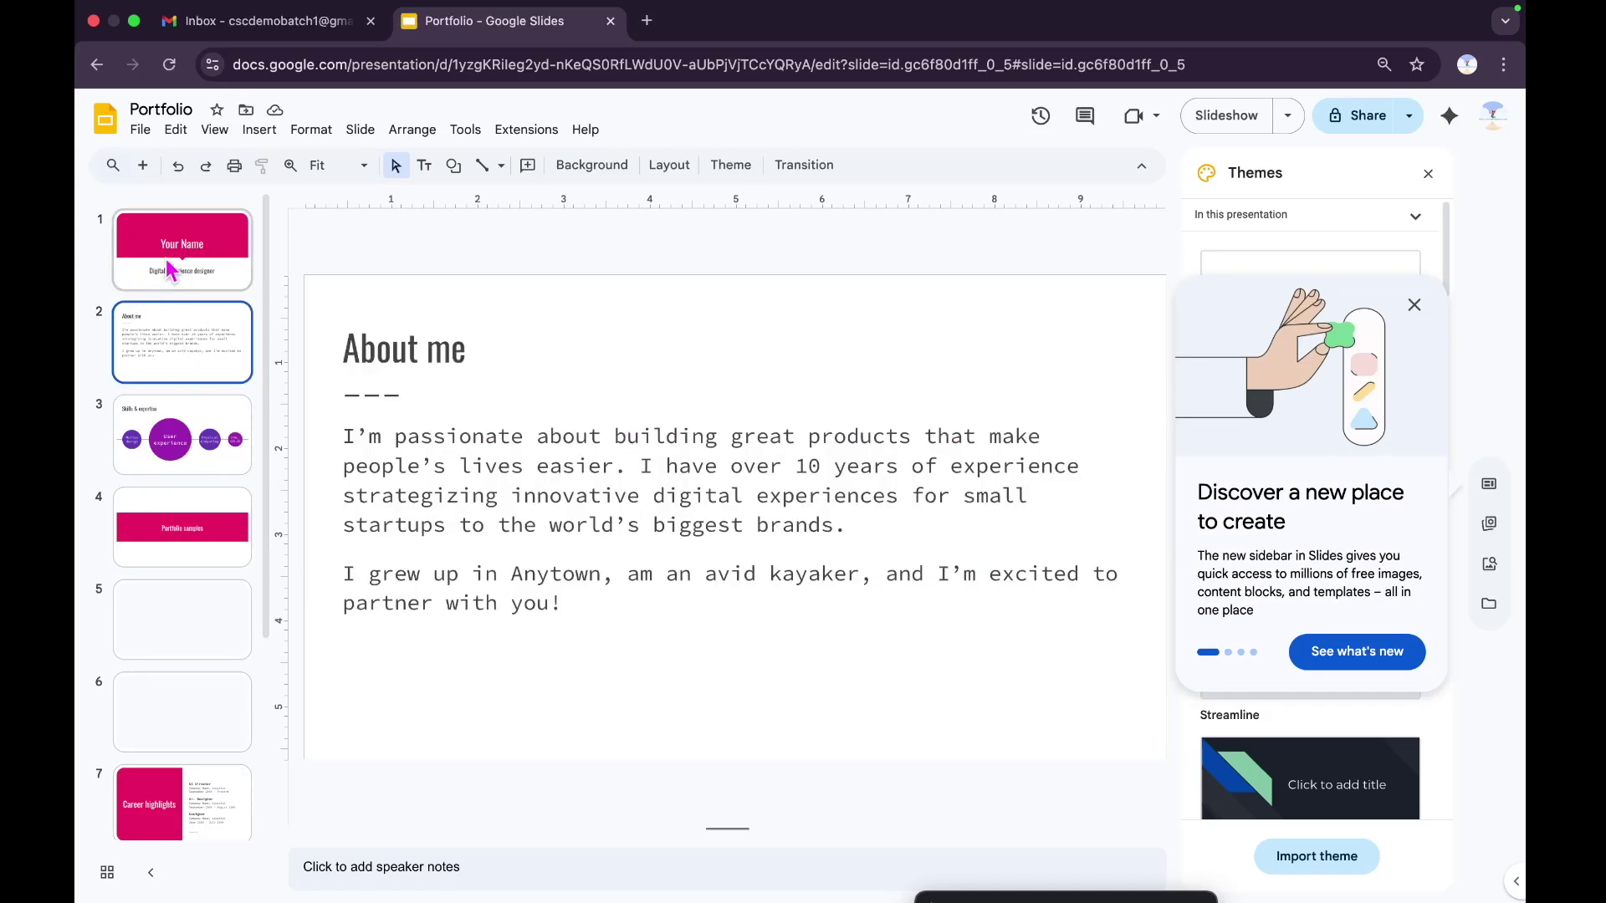
{"action": "left_click", "coordinate": [170, 267]}
{"action": "left_click", "coordinate": [188, 367]}
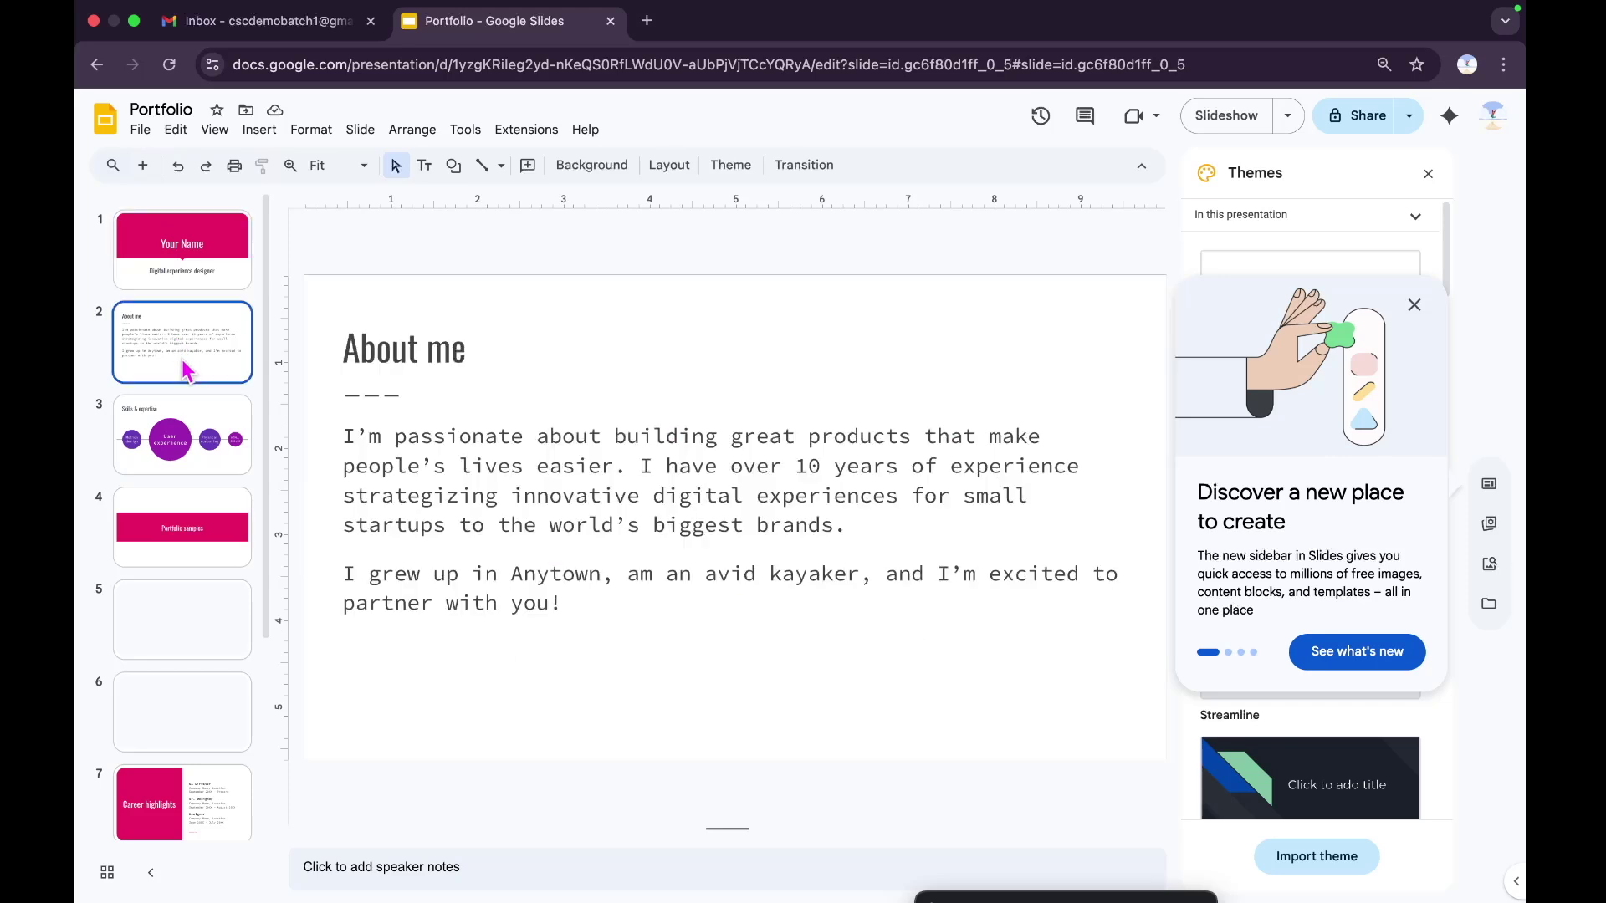
{"action": "left_click", "coordinate": [190, 449]}
{"action": "left_click", "coordinate": [184, 536]}
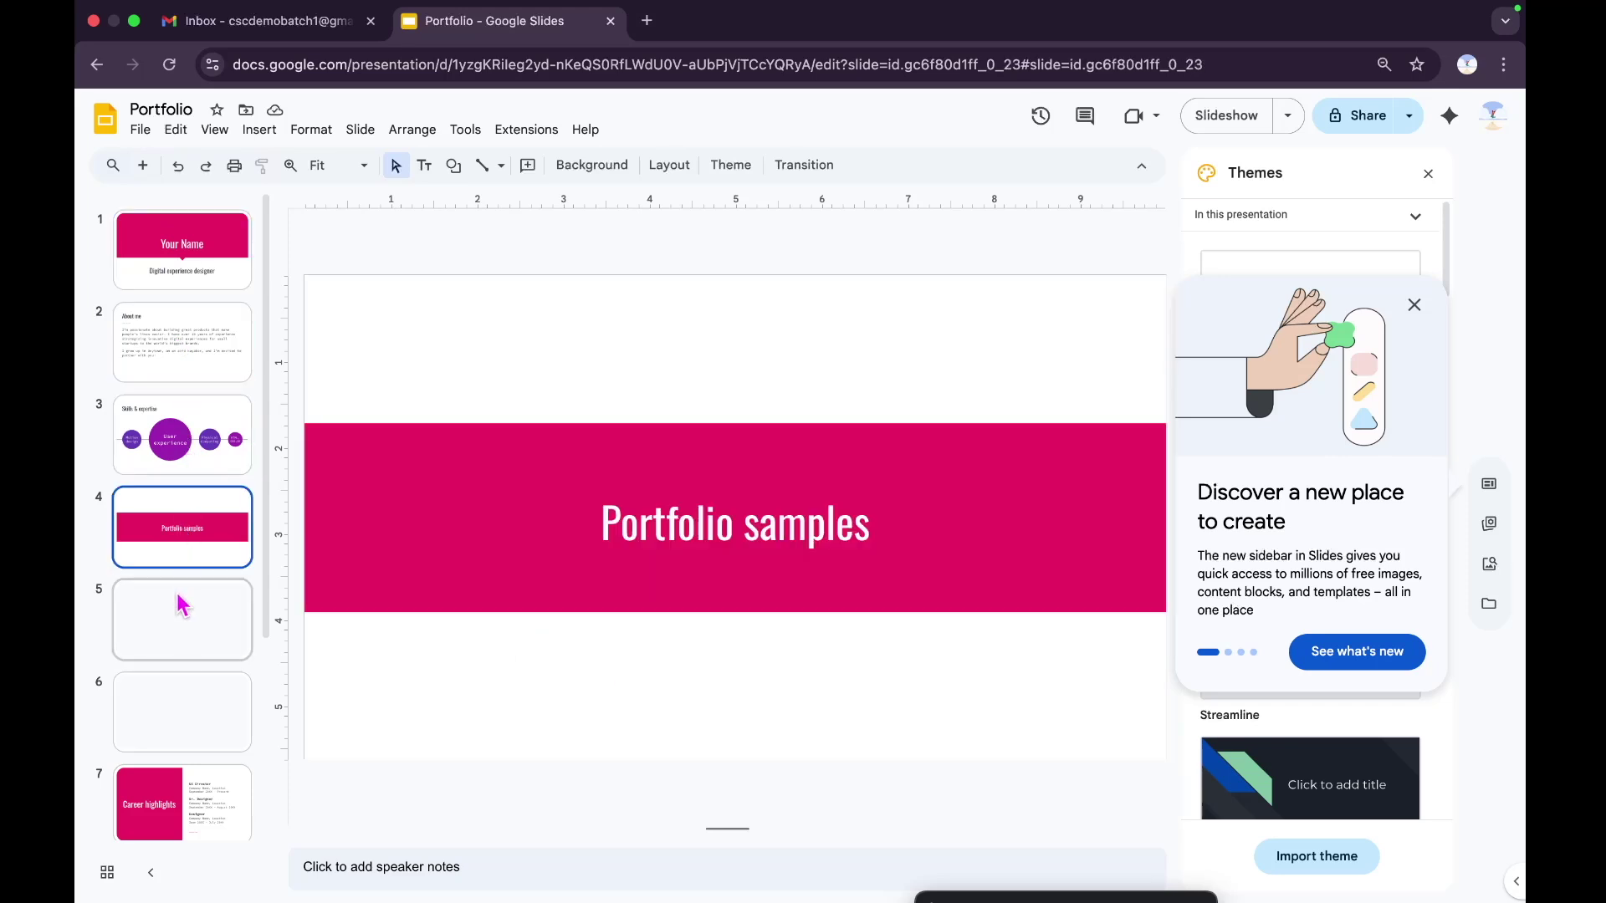
{"action": "left_click", "coordinate": [182, 604]}
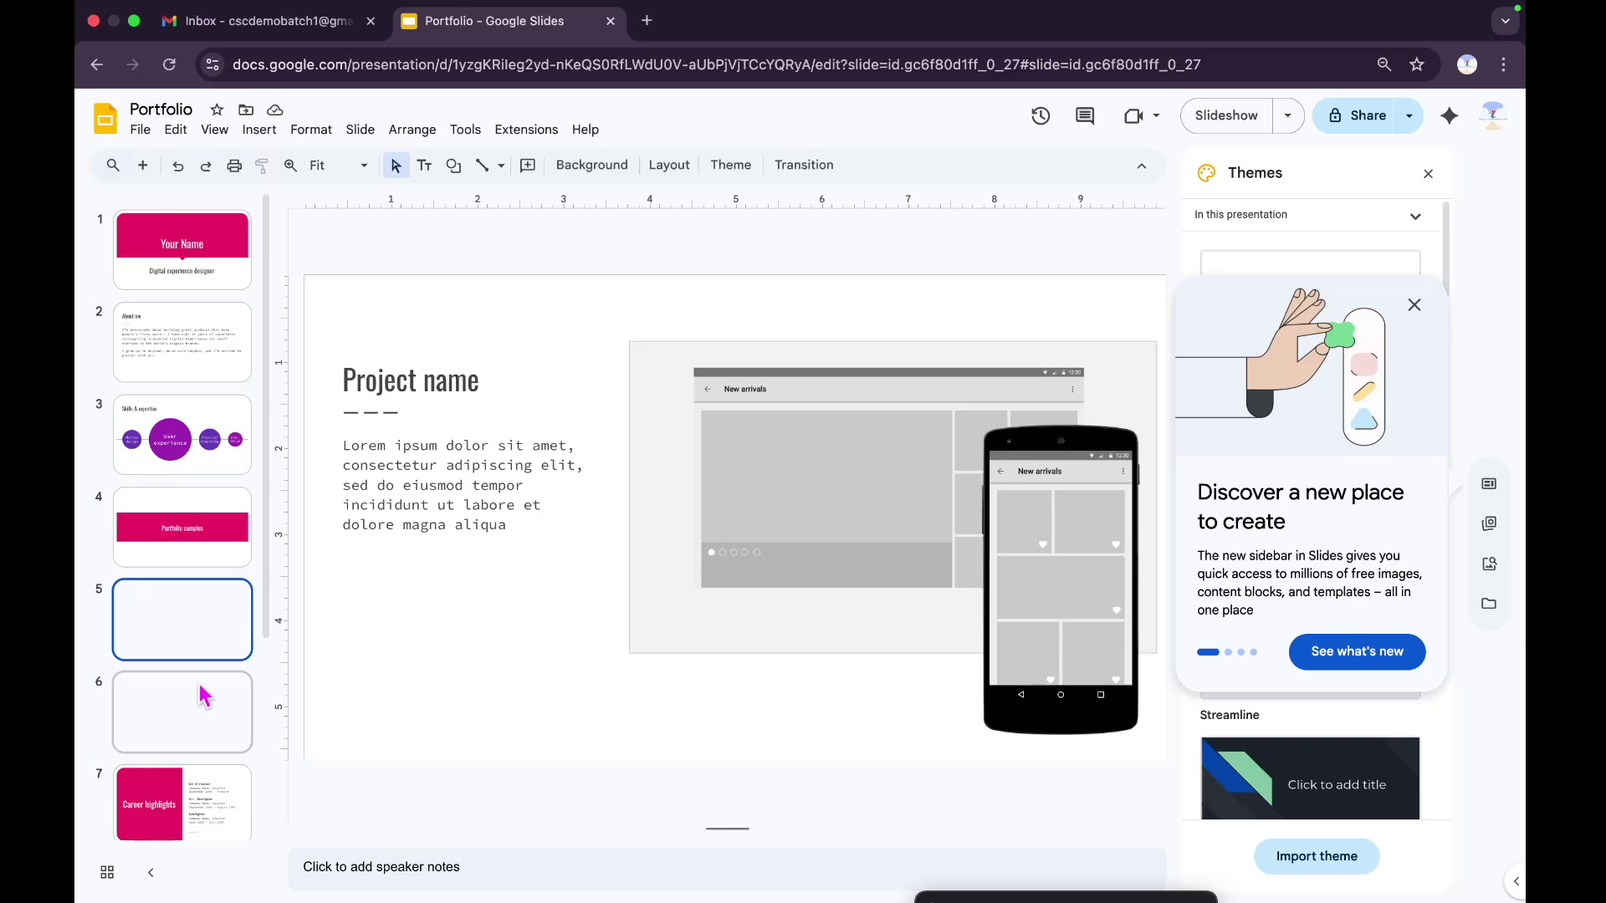
{"action": "left_click", "coordinate": [179, 718]}
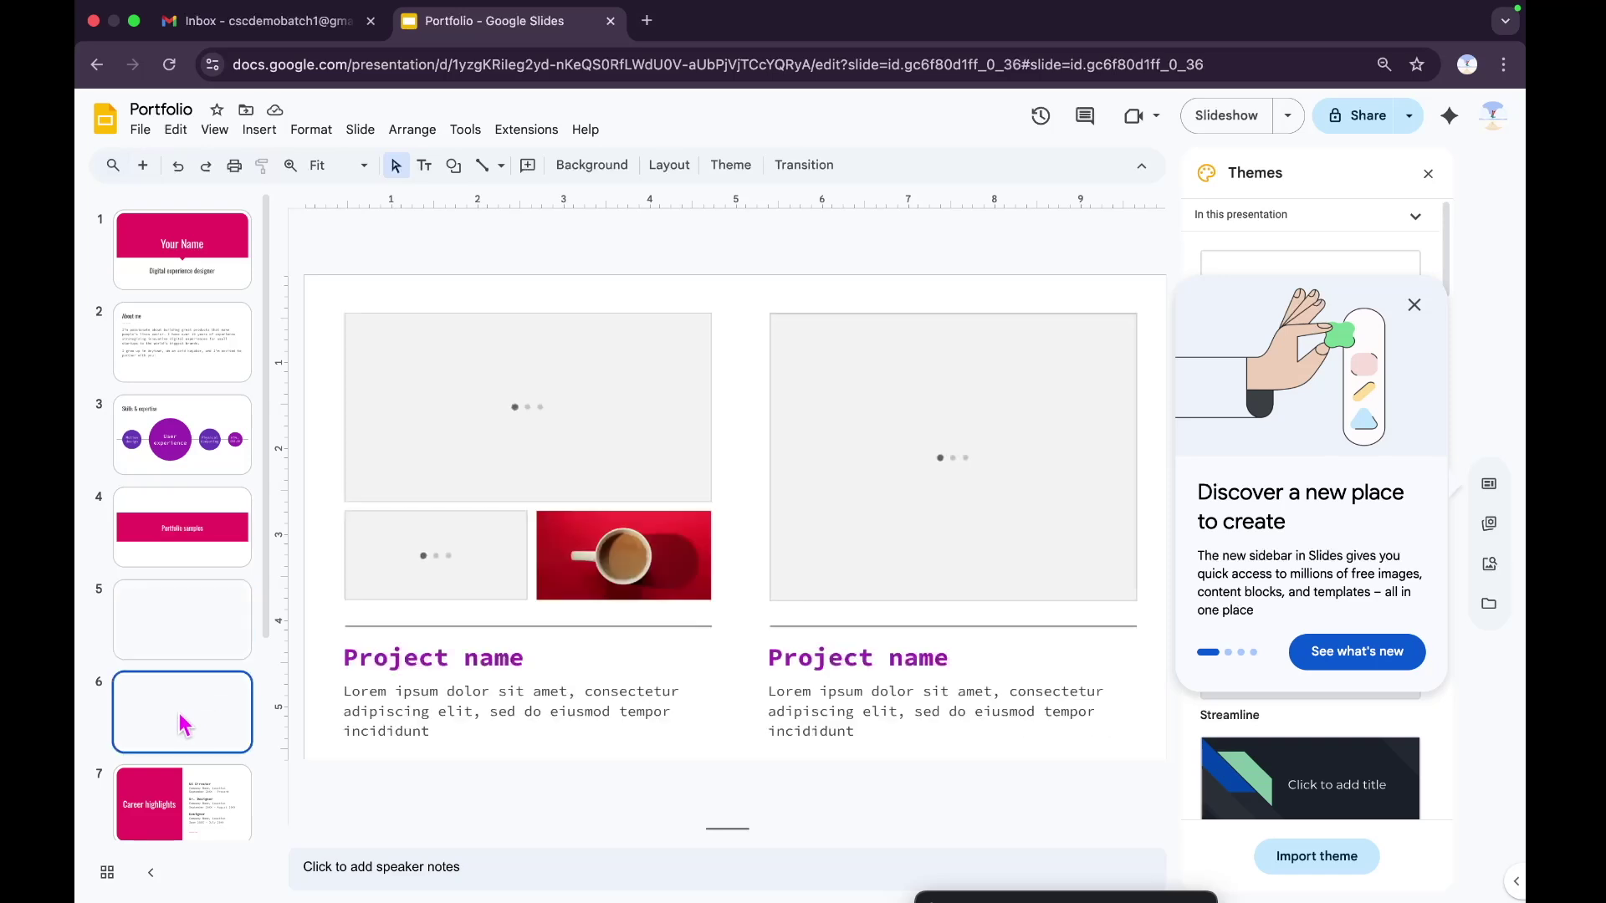
{"action": "scroll", "coordinate": [204, 742], "scroll_direction": "down", "scroll_amount": 5}
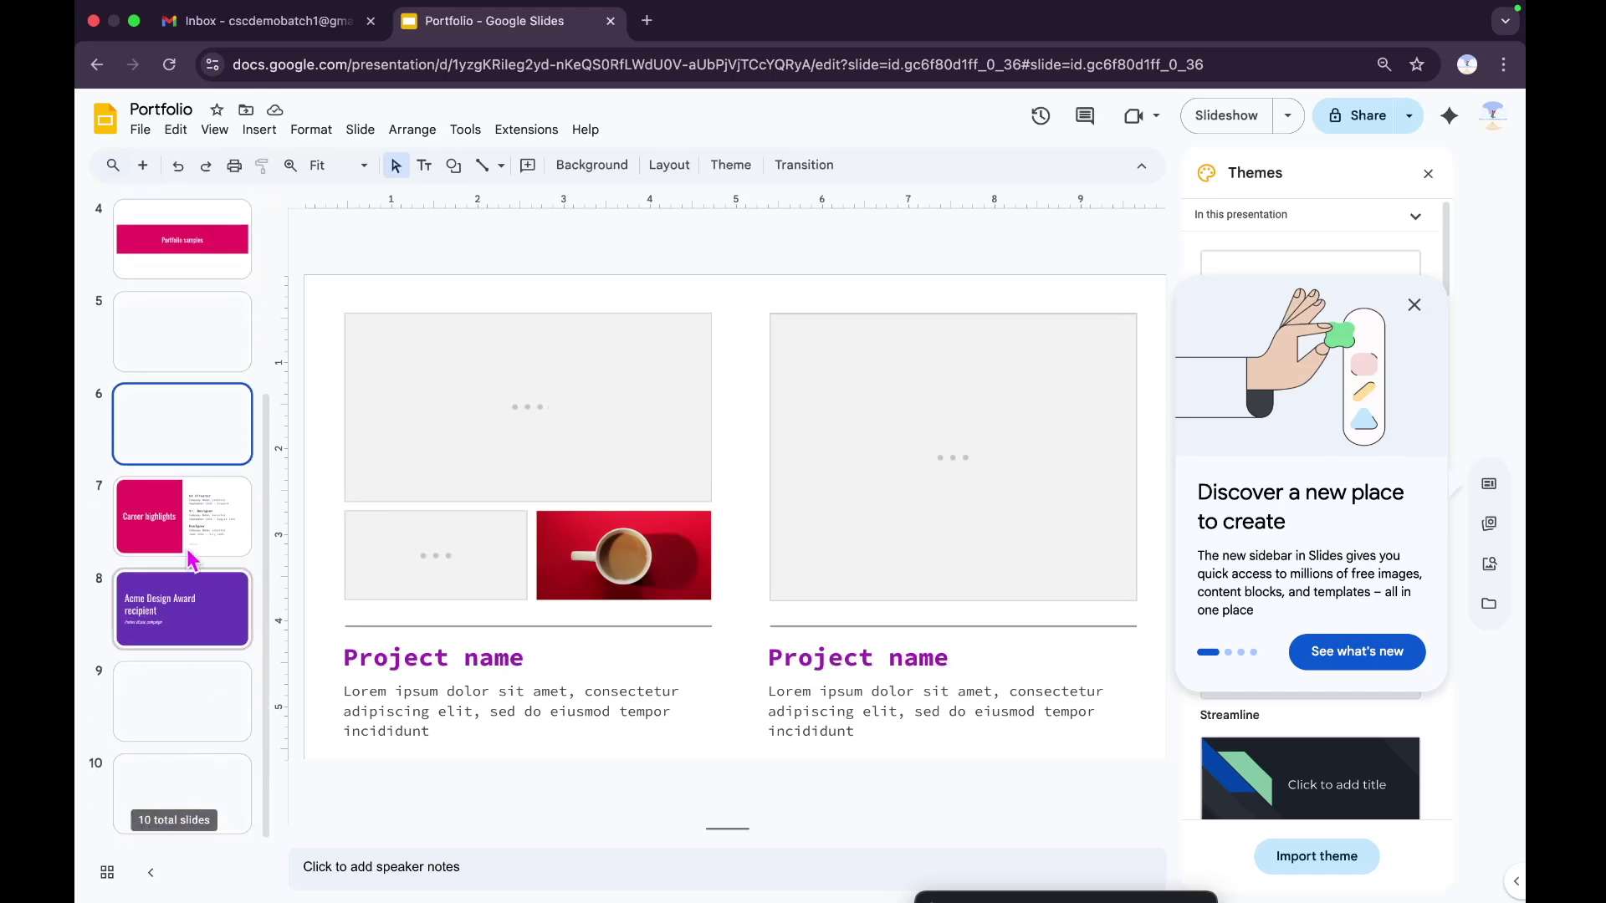
{"action": "left_click", "coordinate": [185, 552]}
{"action": "left_click", "coordinate": [172, 707]}
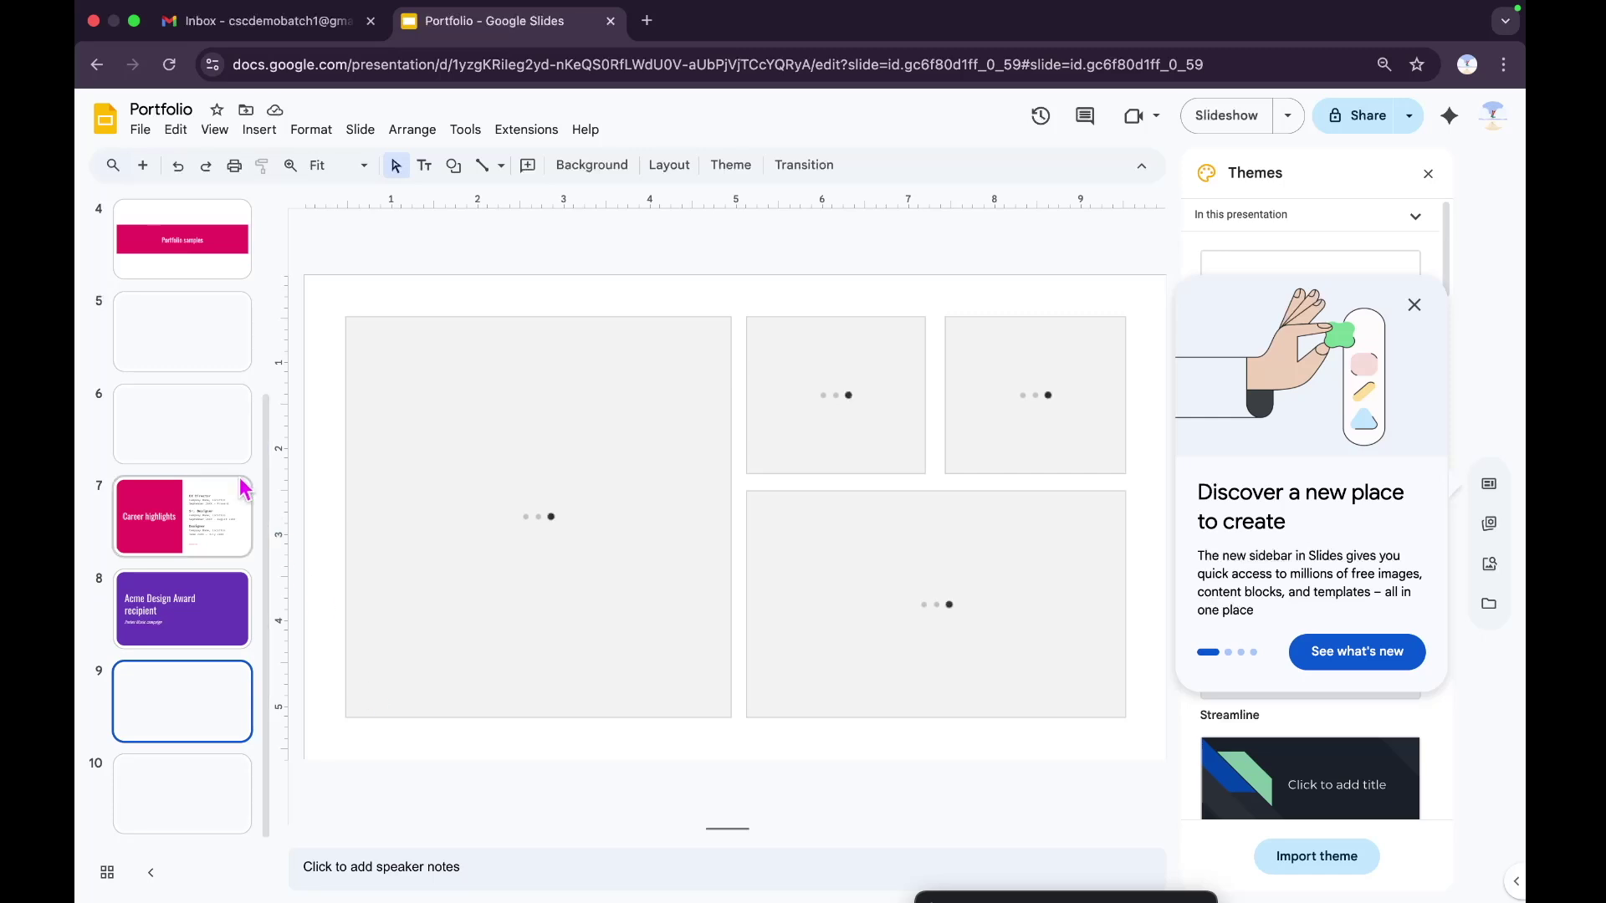
{"action": "scroll", "coordinate": [204, 481], "scroll_direction": "up", "scroll_amount": 5}
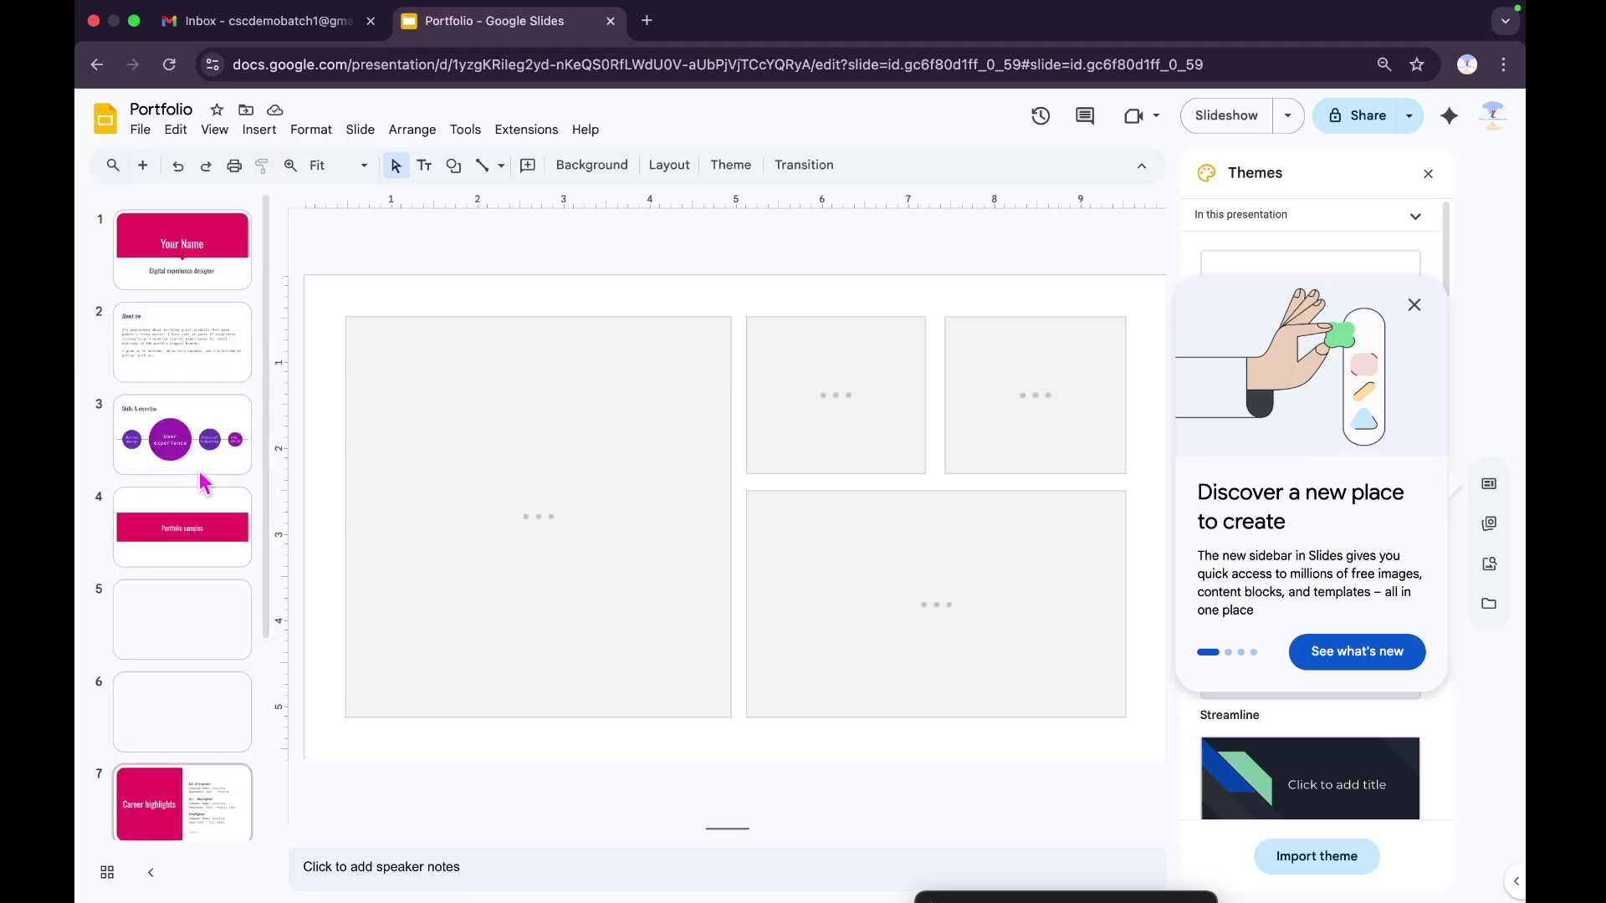
- Dismiss the sidebar introduction and the Themes pane, and select the large image and the lower image placeholder on slide 9 in turn
{"action": "left_click", "coordinate": [1413, 308]}
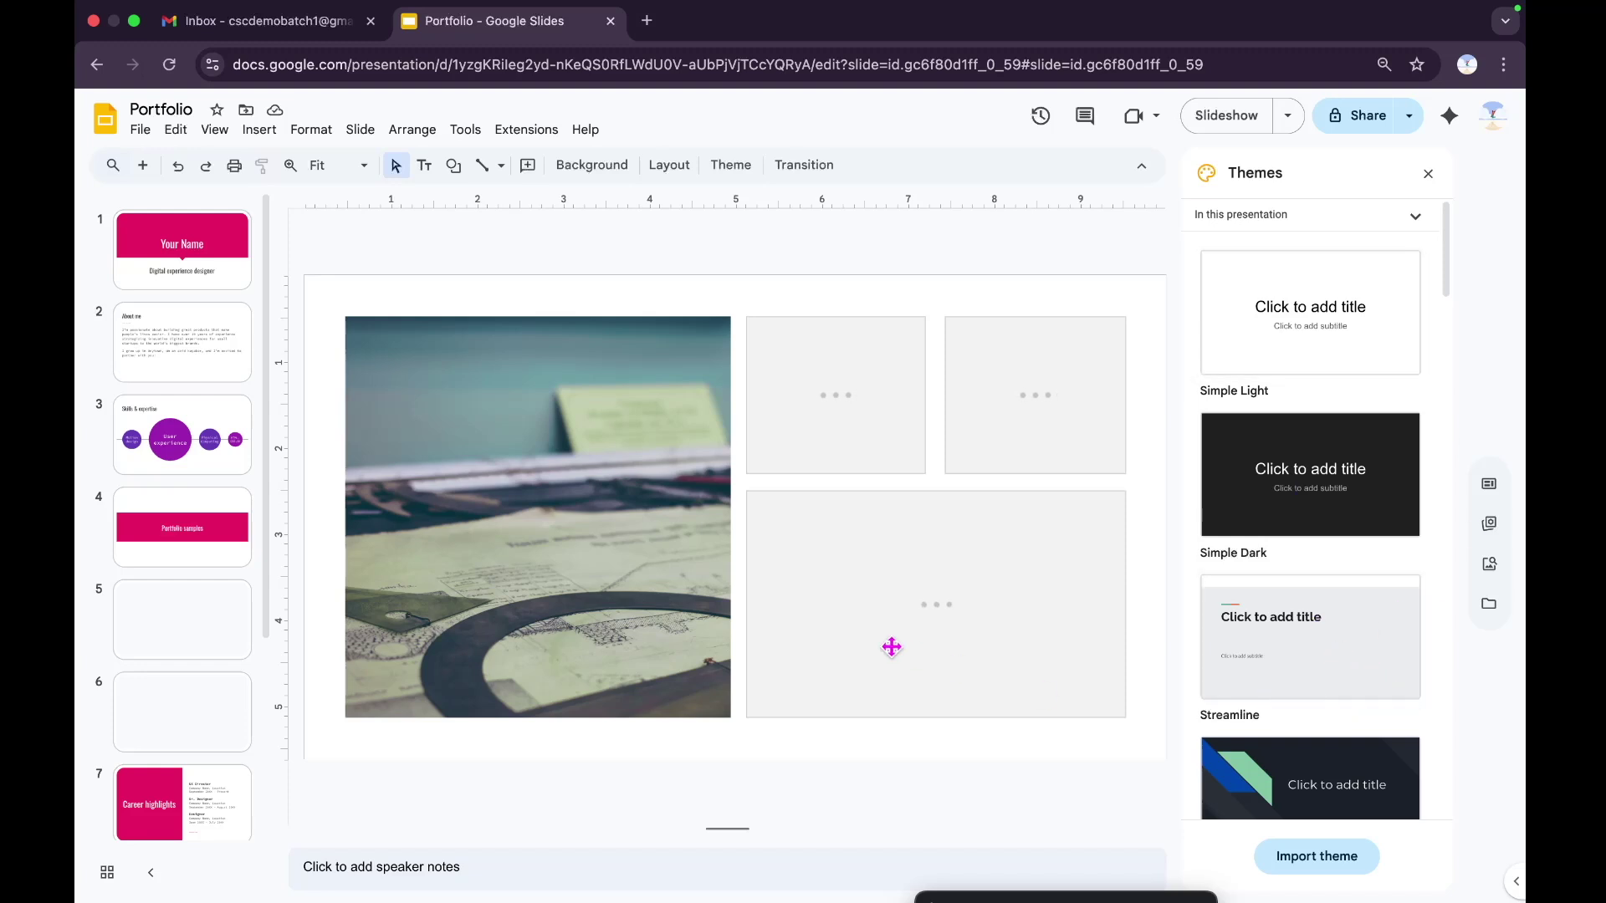
{"action": "left_click", "coordinate": [1428, 173]}
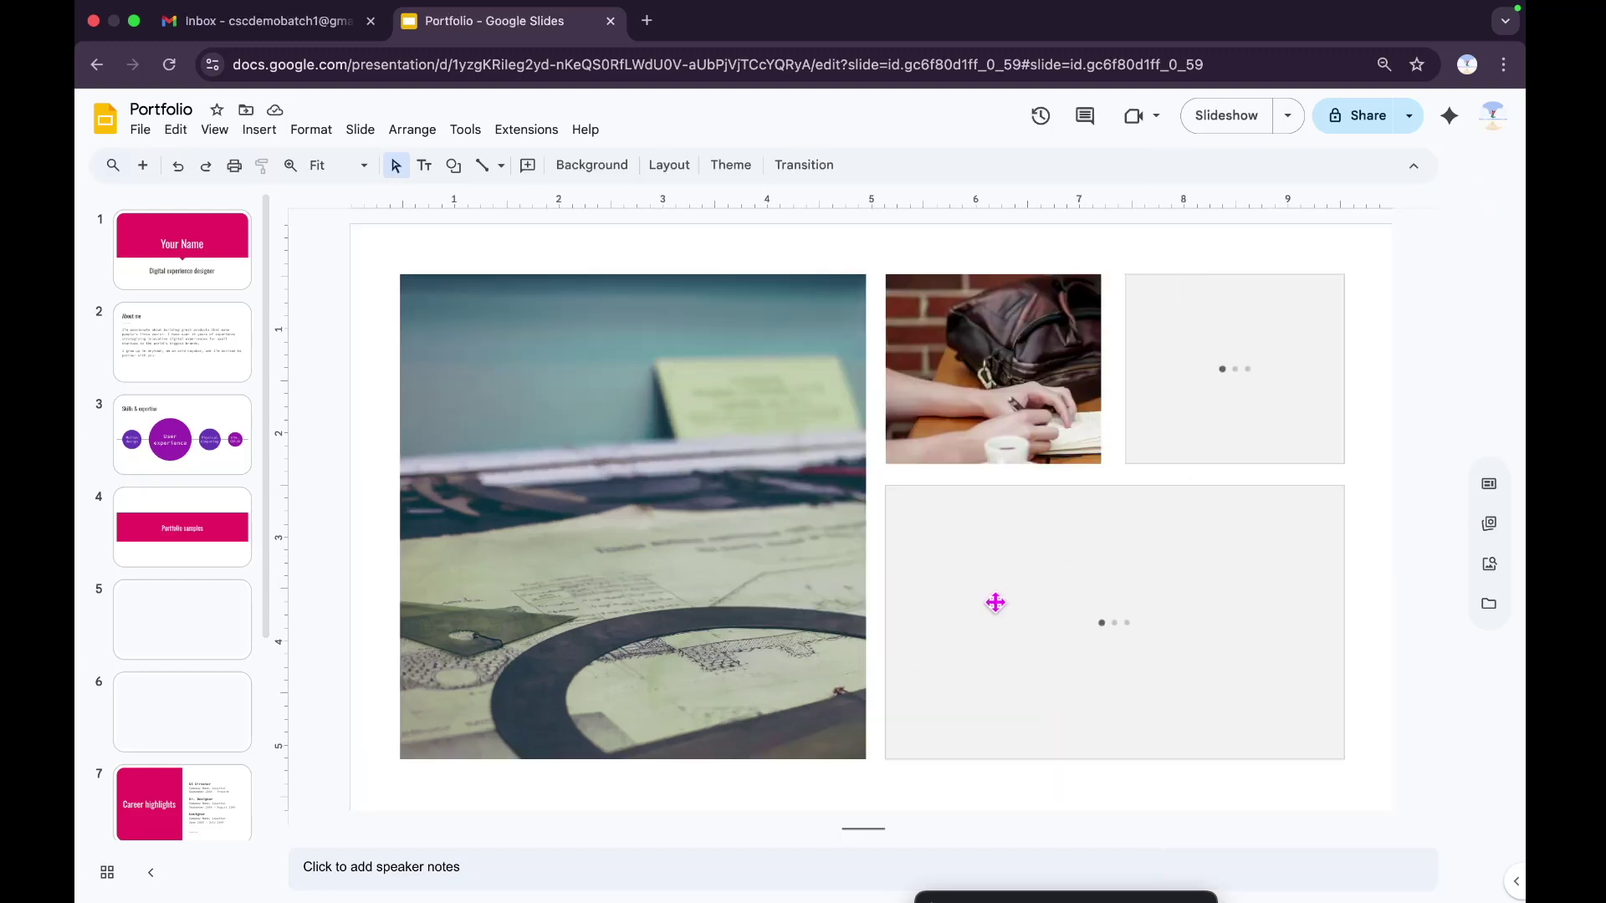
{"action": "scroll", "coordinate": [818, 613], "scroll_direction": "down", "scroll_amount": 1}
{"action": "scroll", "coordinate": [818, 613], "scroll_direction": "up", "scroll_amount": 1}
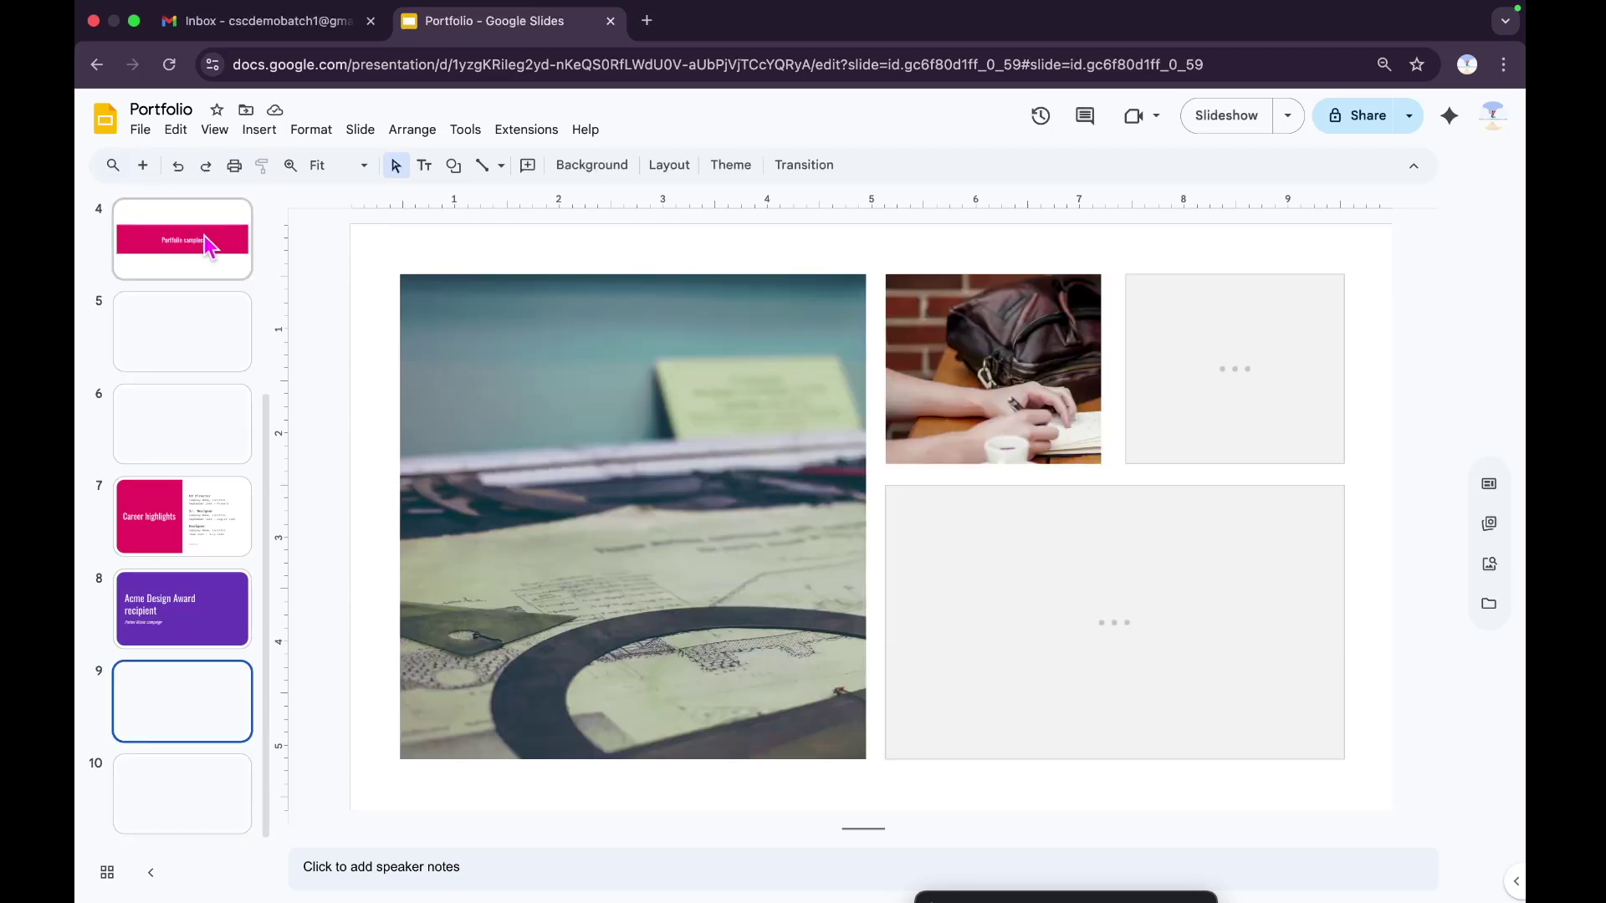
{"action": "left_click", "coordinate": [791, 586]}
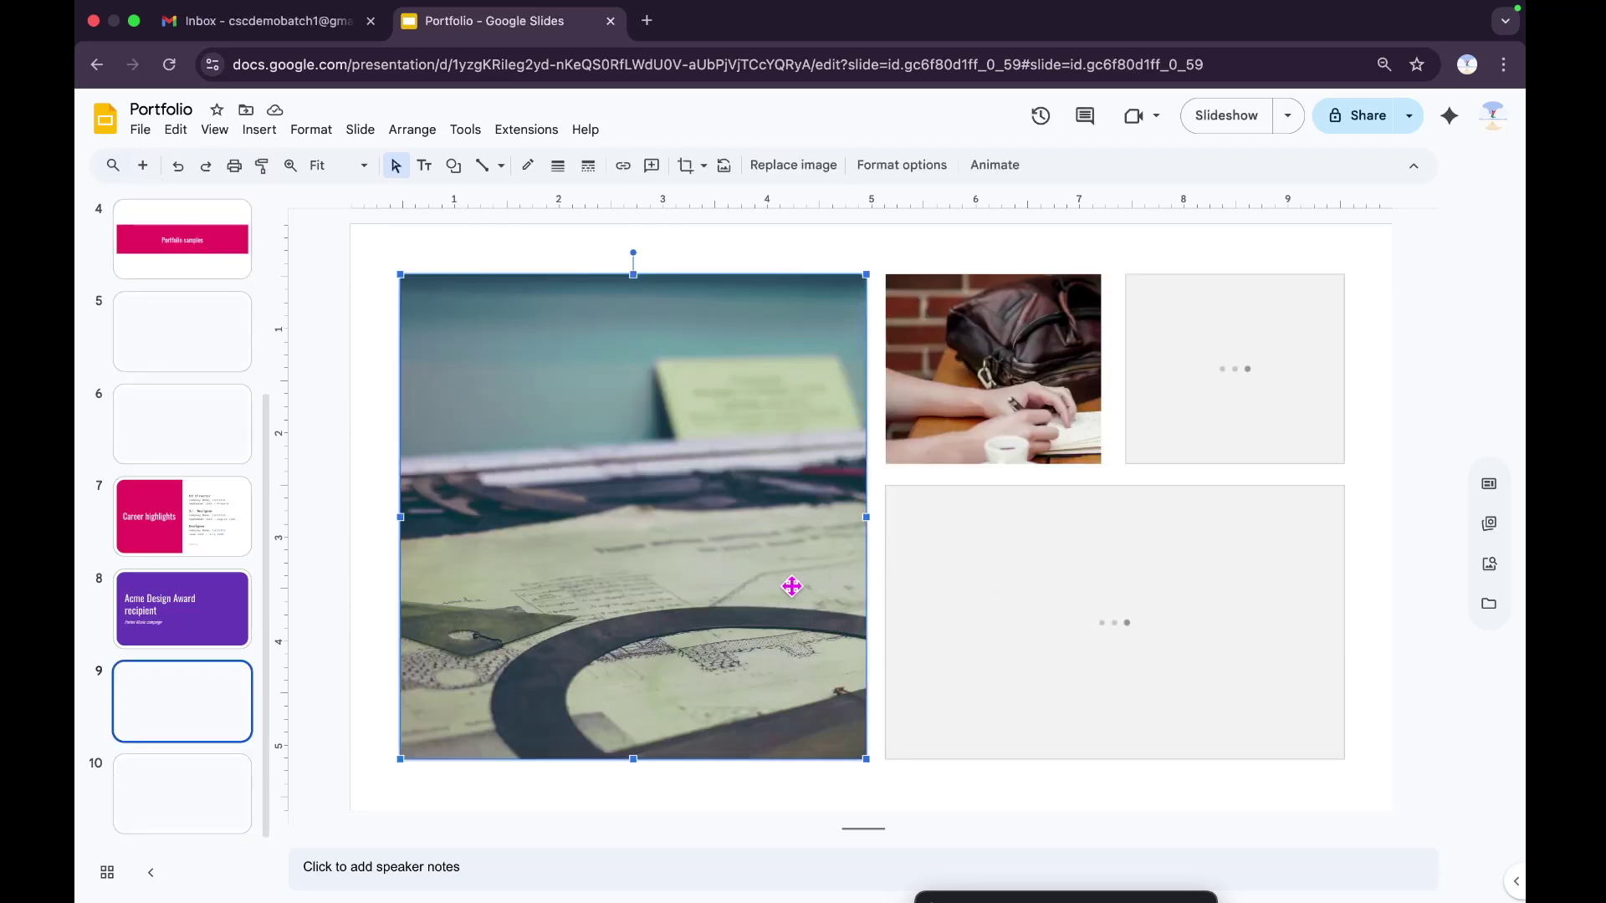
{"action": "left_click", "coordinate": [995, 708]}
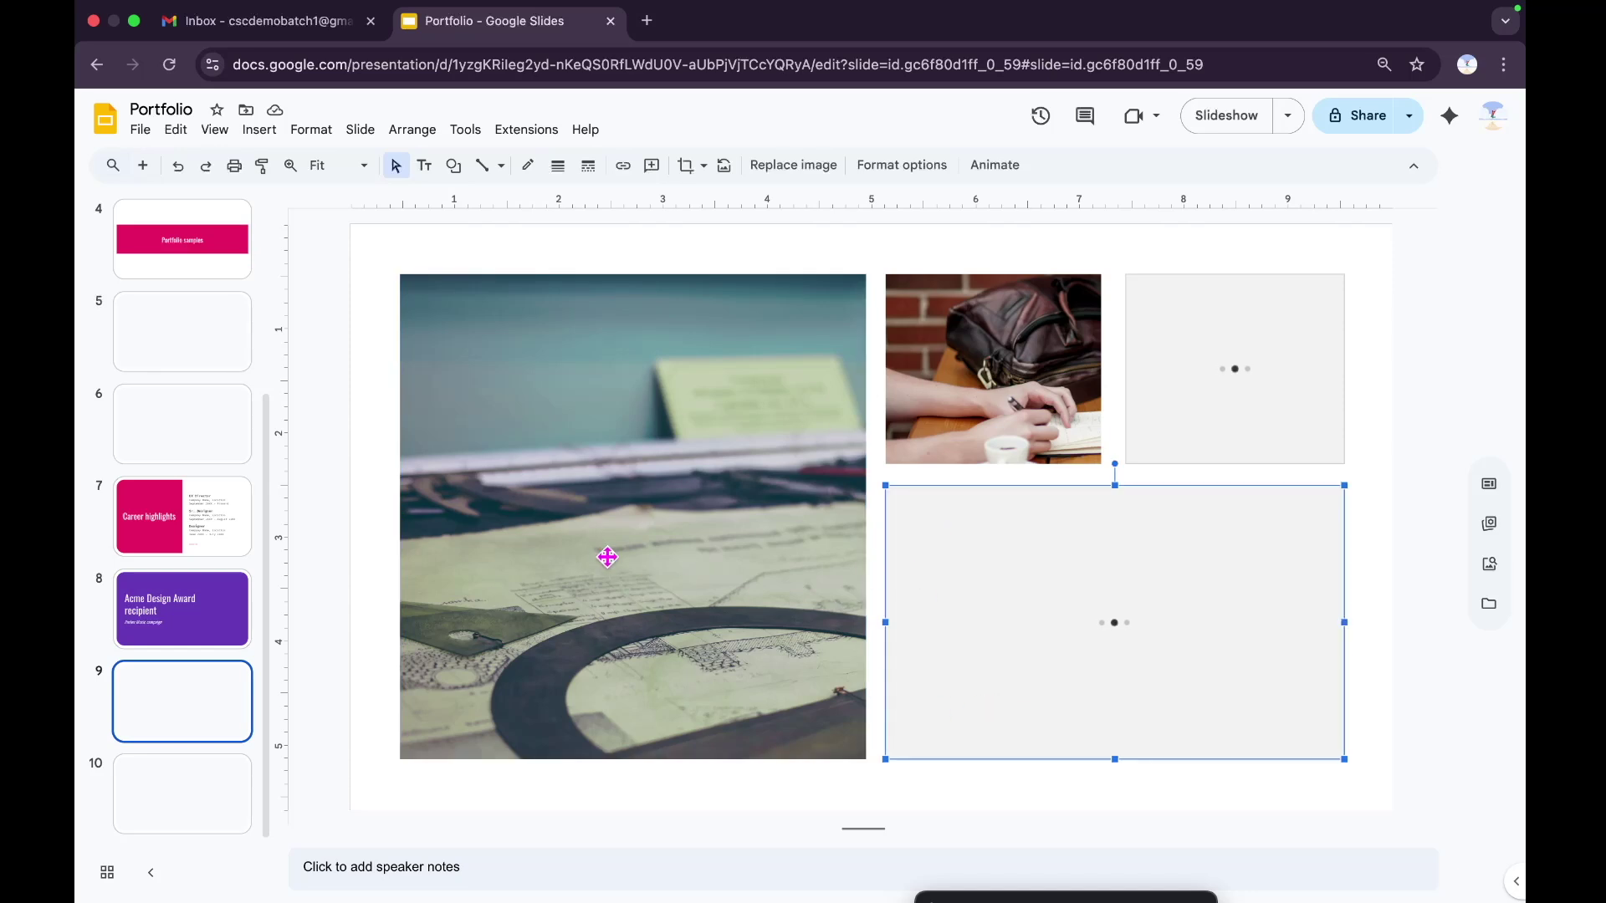
- View slides 5 to 10 of the Portfolio presentation one after another, ending on the Contact slide
{"action": "left_click", "coordinate": [172, 350]}
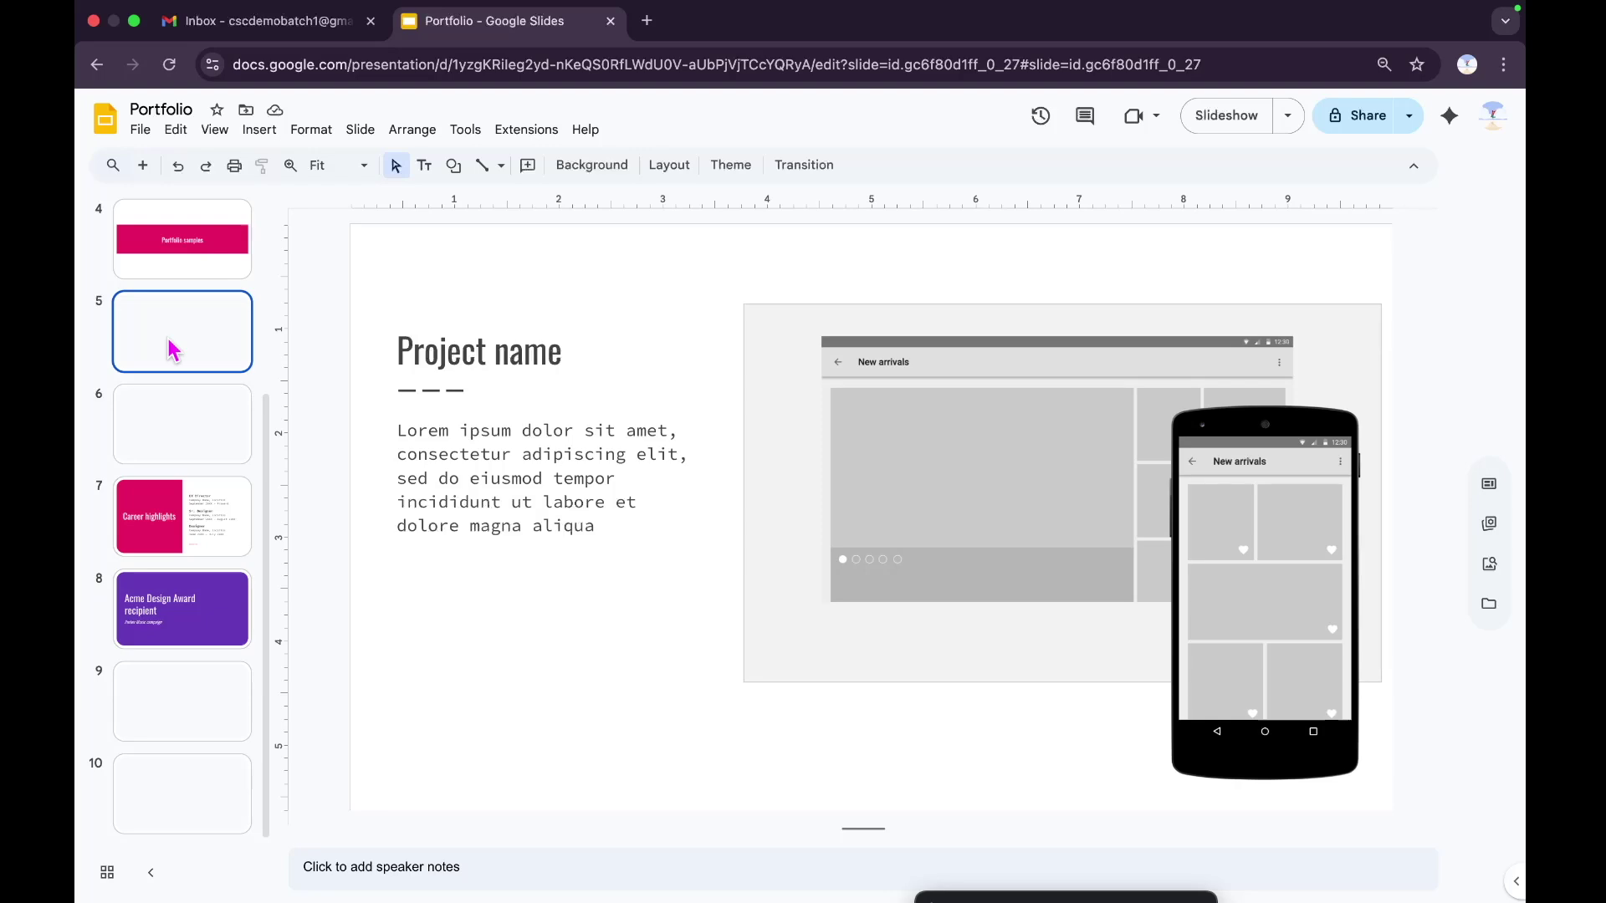
{"action": "left_click", "coordinate": [187, 436]}
{"action": "left_click", "coordinate": [191, 502]}
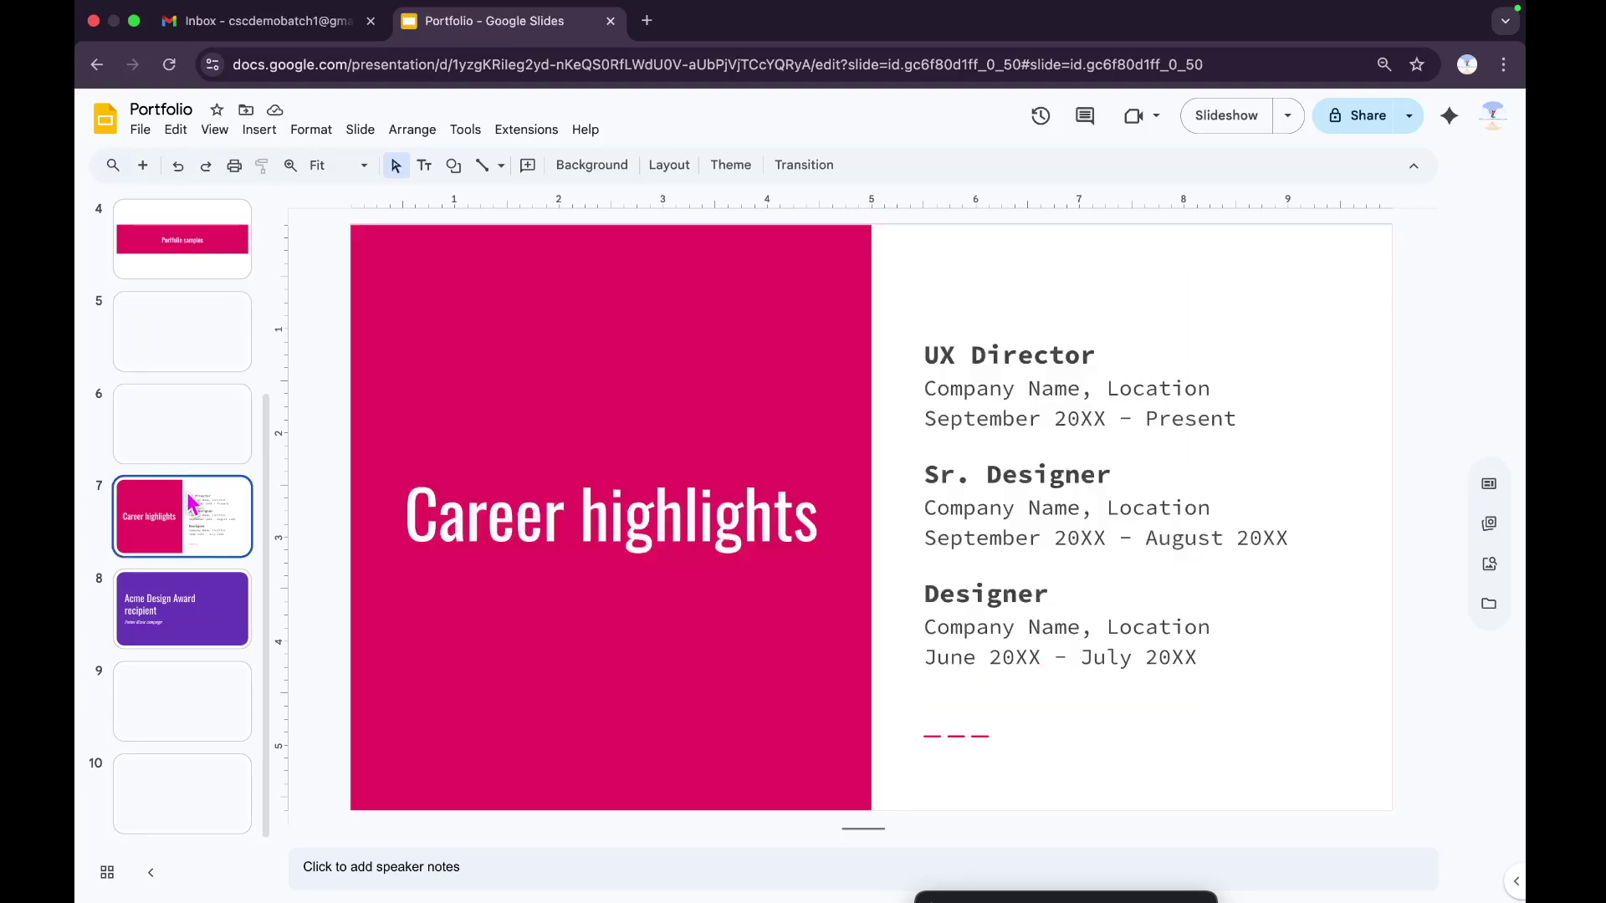
{"action": "left_click", "coordinate": [192, 610]}
{"action": "left_click", "coordinate": [194, 701]}
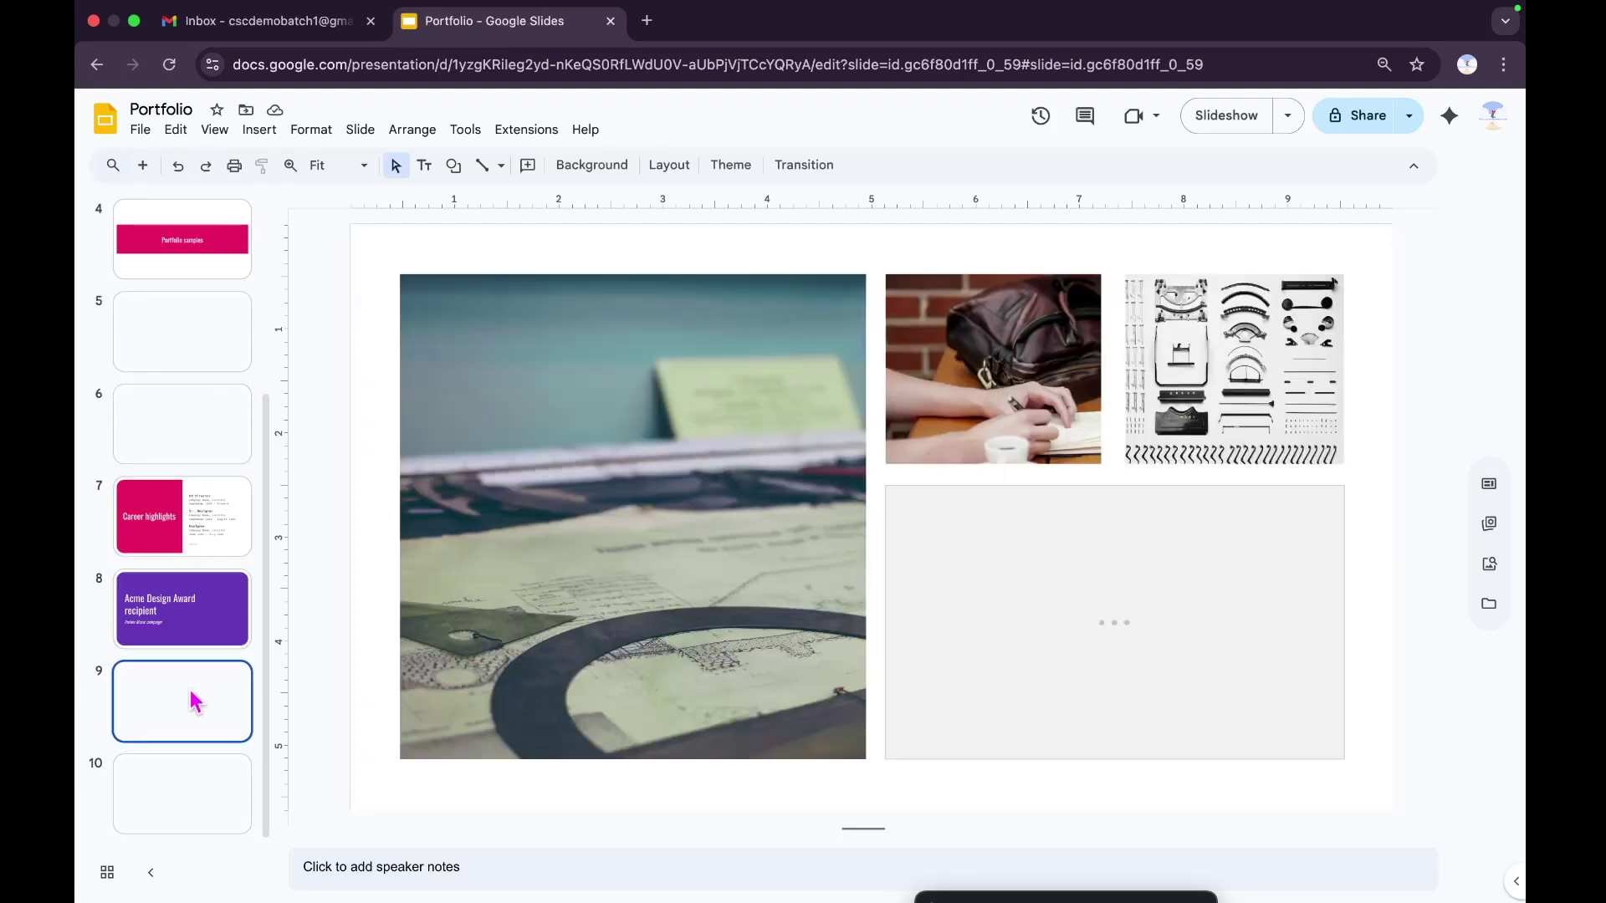
{"action": "left_click", "coordinate": [194, 790]}
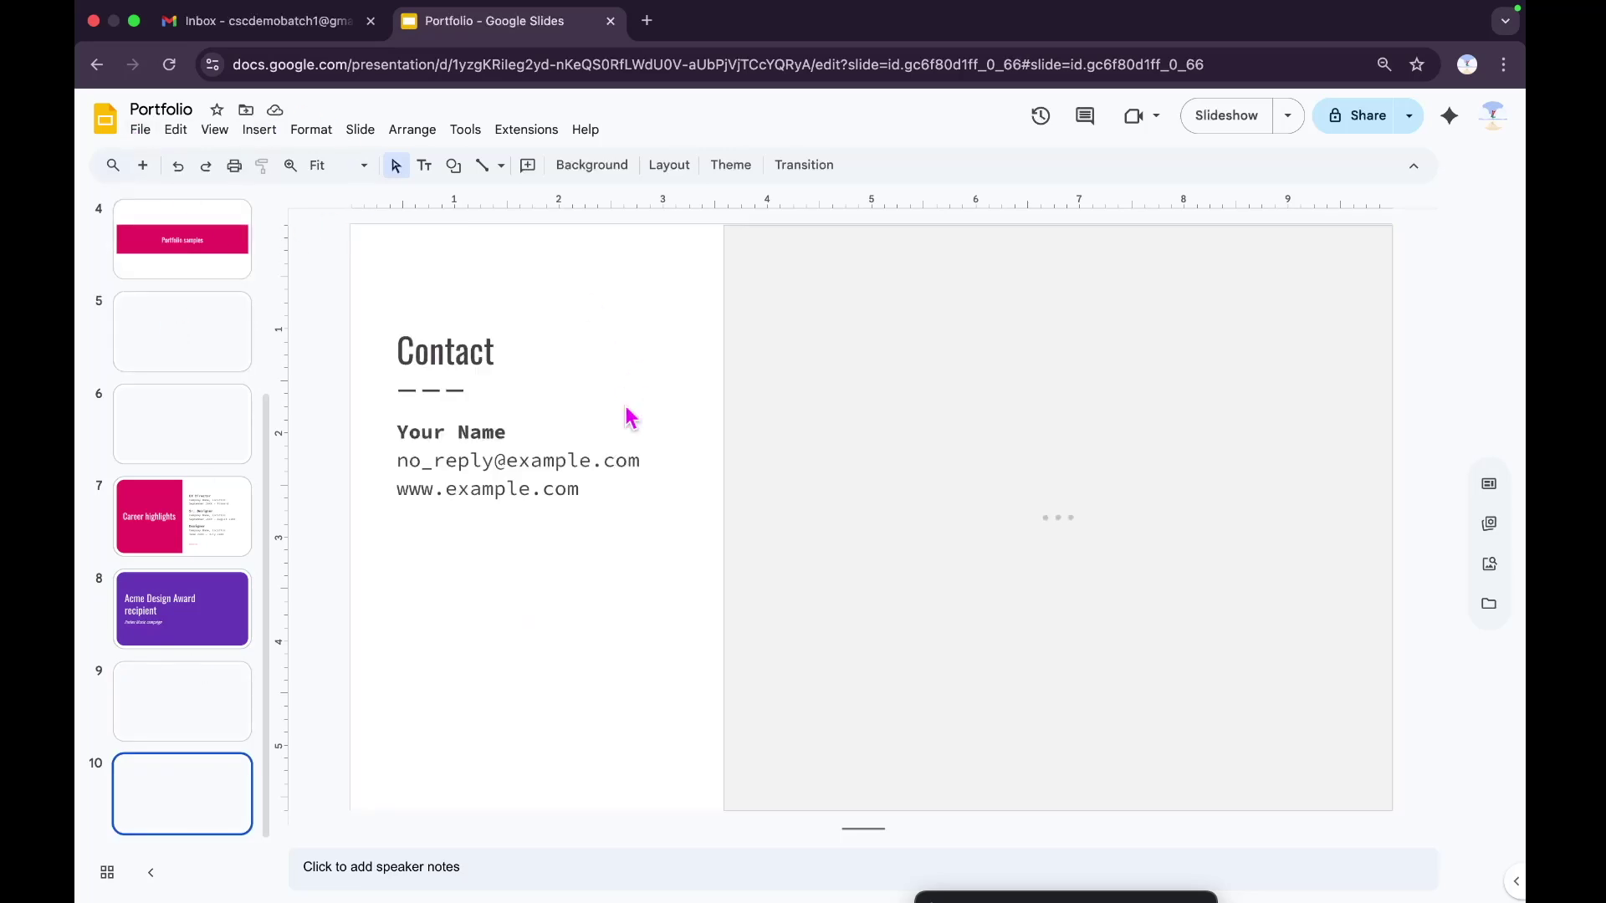
- Switch back to the Computer Skill Course mind map in MindNode and unfold the Introduction node under Working On Google Slides
{"action": "key", "text": "ctrl+Left"}
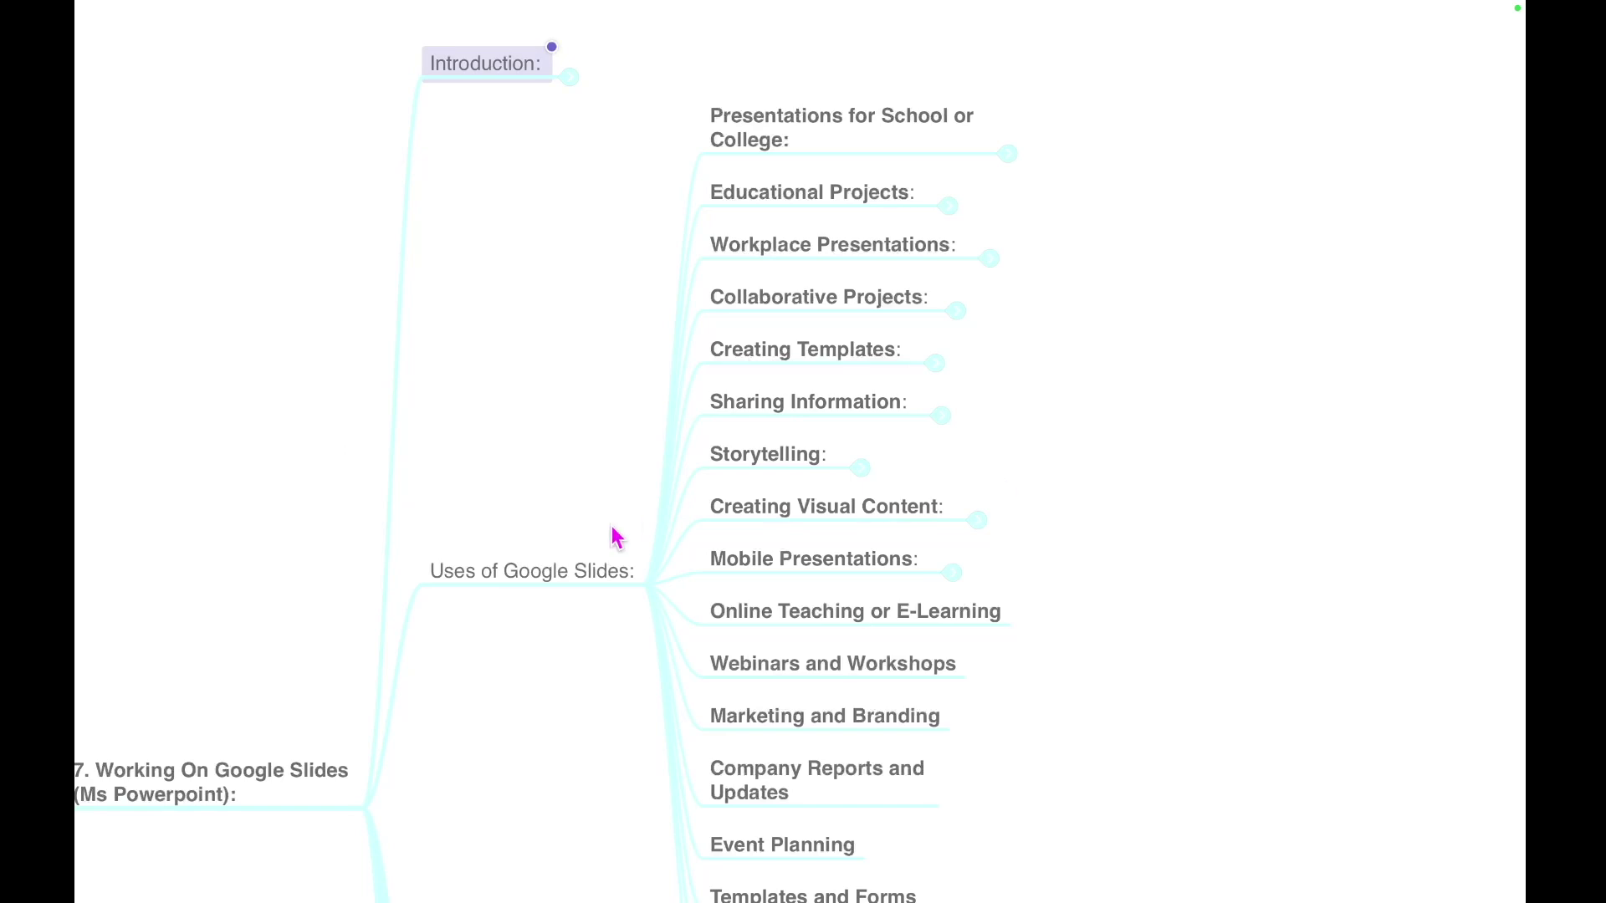
{"action": "scroll", "coordinate": [615, 536], "scroll_direction": "down", "scroll_amount": 3}
{"action": "scroll", "coordinate": [614, 432], "scroll_direction": "down", "scroll_amount": 5}
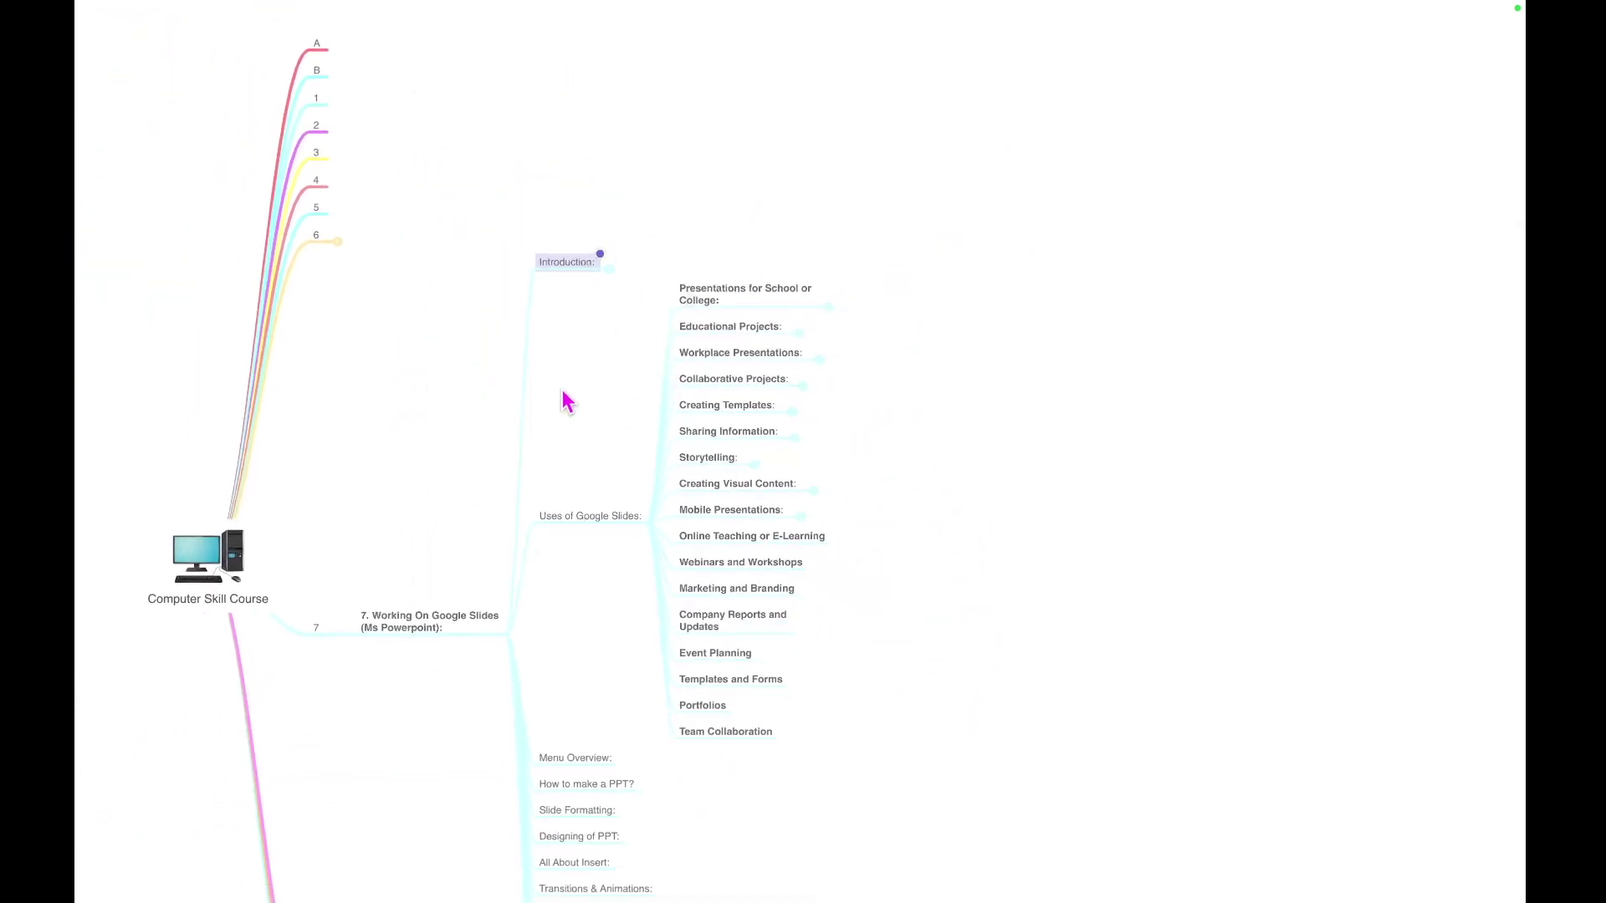
{"action": "scroll", "coordinate": [564, 402], "scroll_direction": "down", "scroll_amount": 2}
{"action": "left_click", "coordinate": [605, 287]}
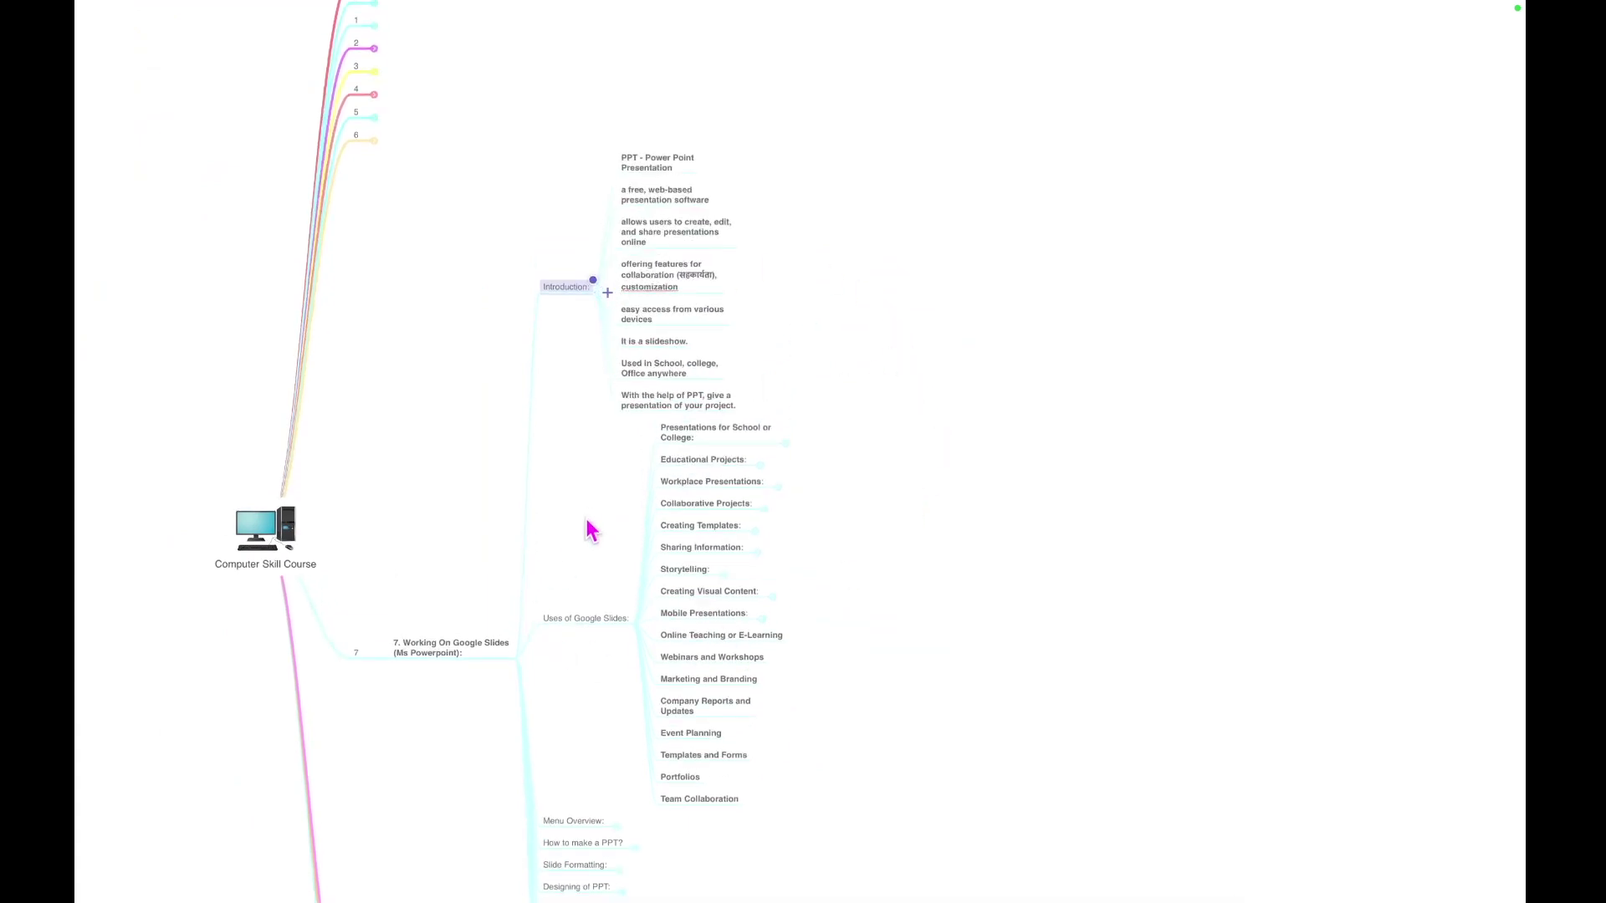
- Select the Uses of Google Slides node and review its subtopics
{"action": "left_click", "coordinate": [585, 618]}
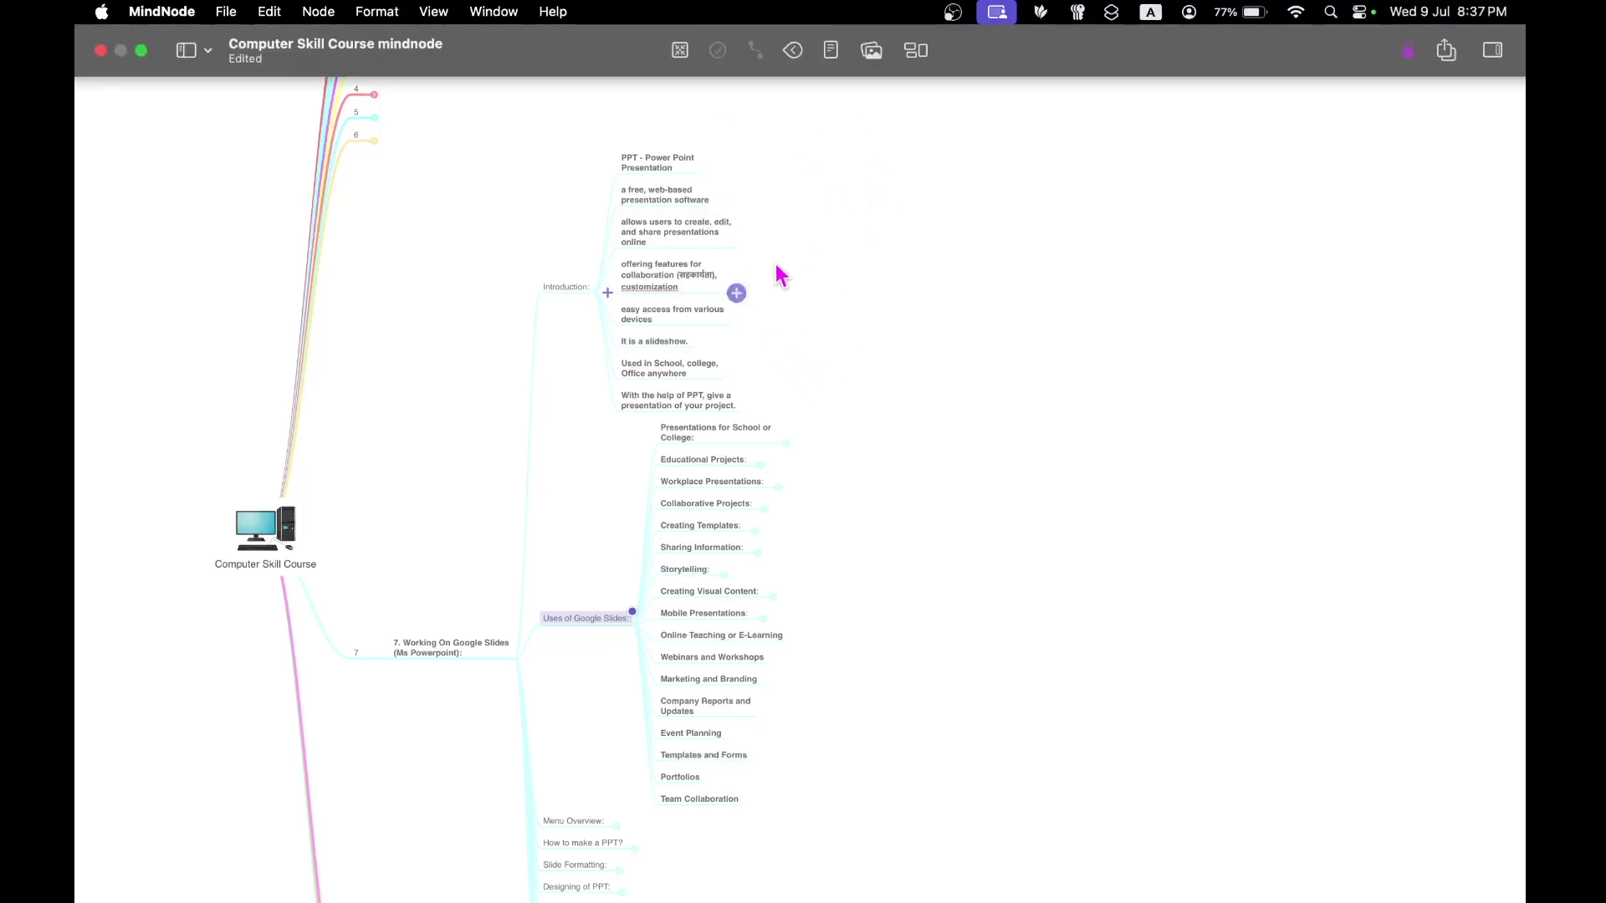
{"action": "scroll", "coordinate": [908, 316], "scroll_direction": "left", "scroll_amount": 2}
{"action": "scroll", "coordinate": [646, 609], "scroll_direction": "right", "scroll_amount": 3}
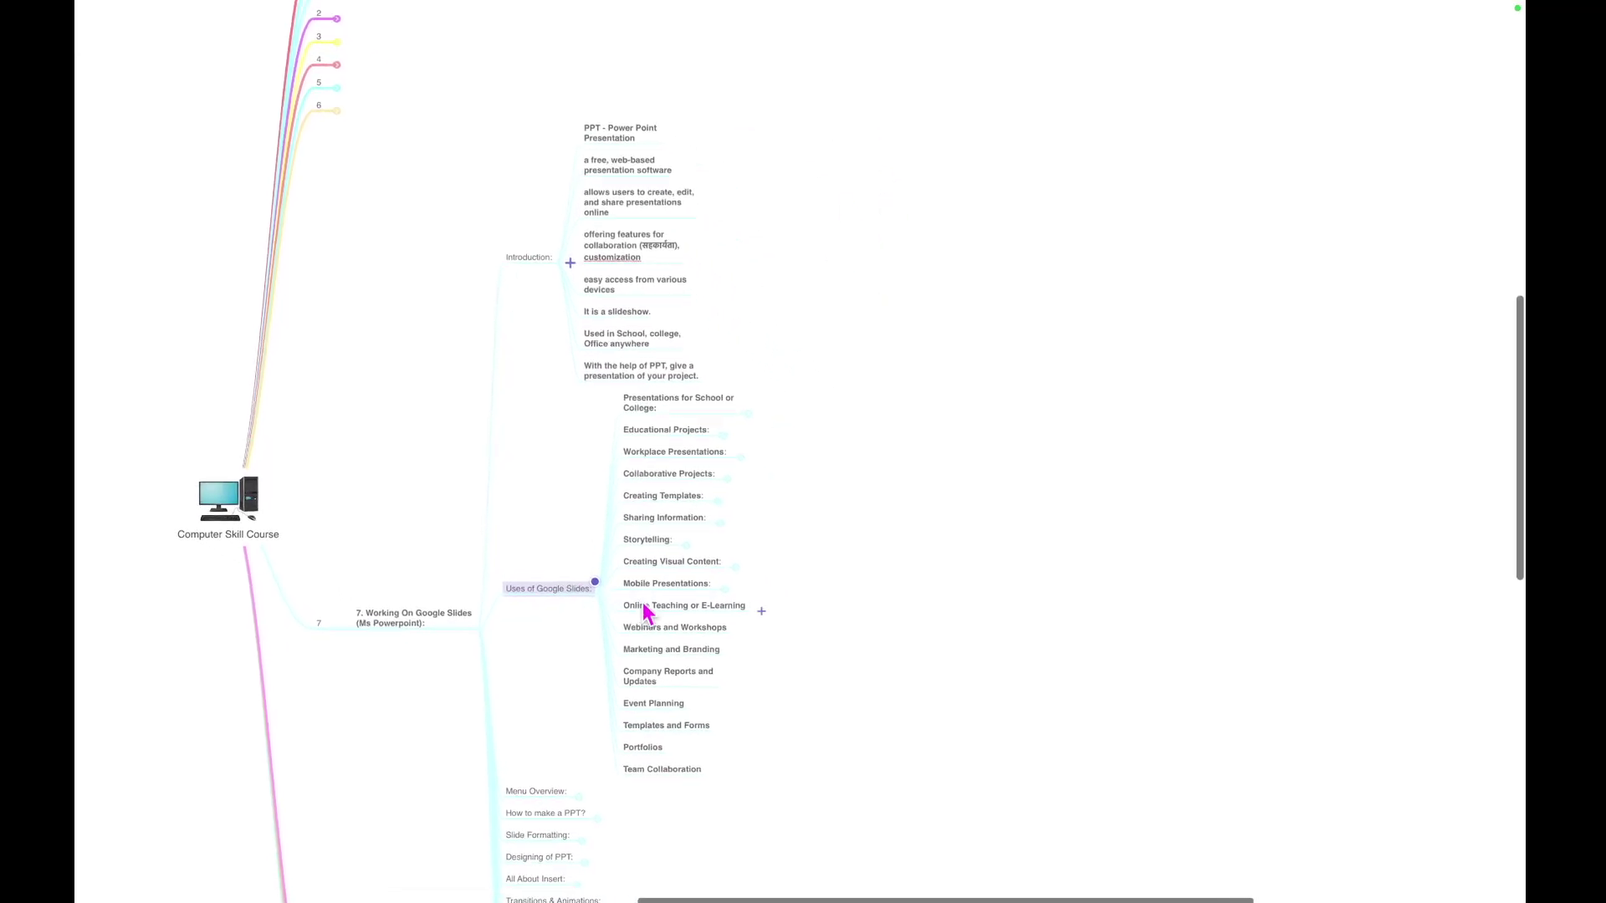
{"action": "scroll", "coordinate": [512, 523], "scroll_direction": "up", "scroll_amount": 3}
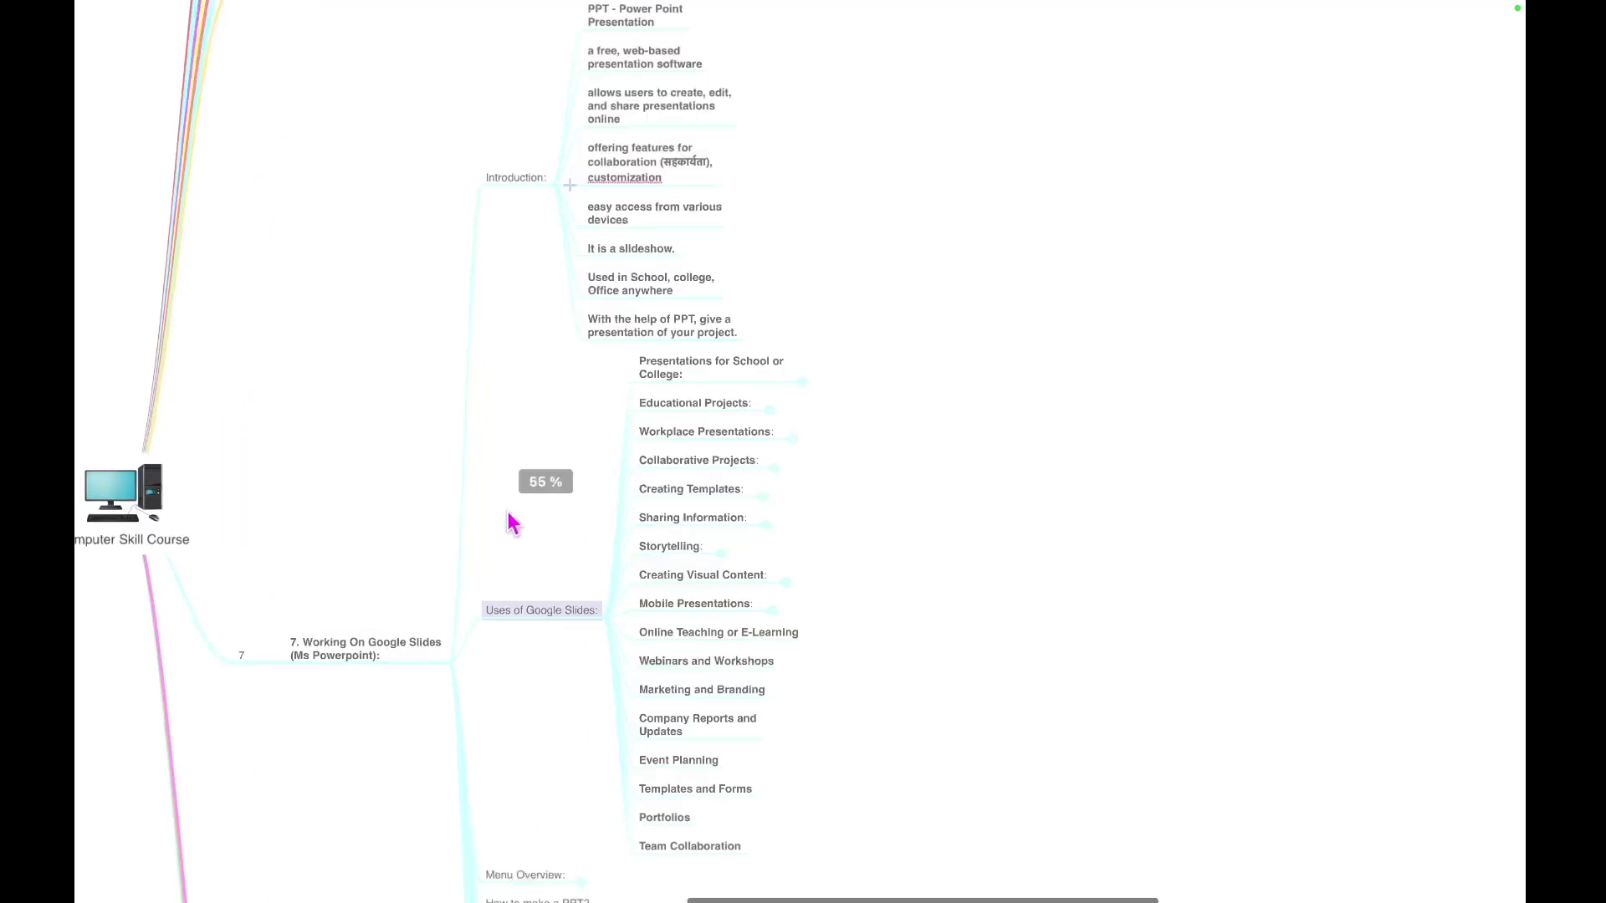
- Fold the Uses of Google Slides node and the Introduction node under Working On Google Slides
{"action": "mouse_move", "coordinate": [889, 10]}
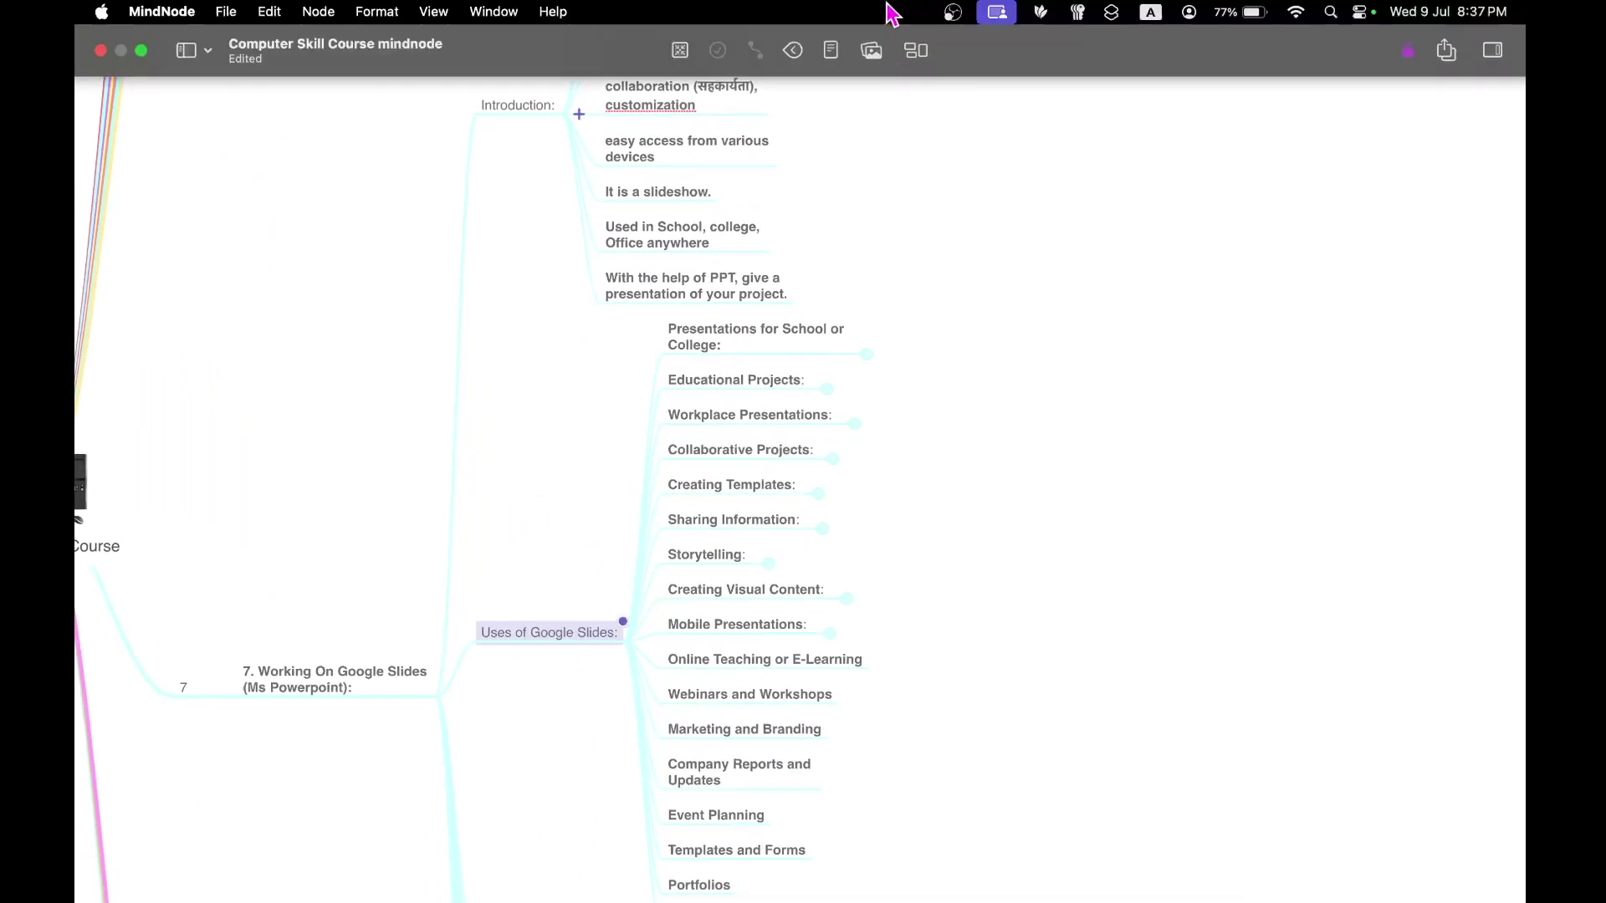
{"action": "left_click", "coordinate": [795, 53]}
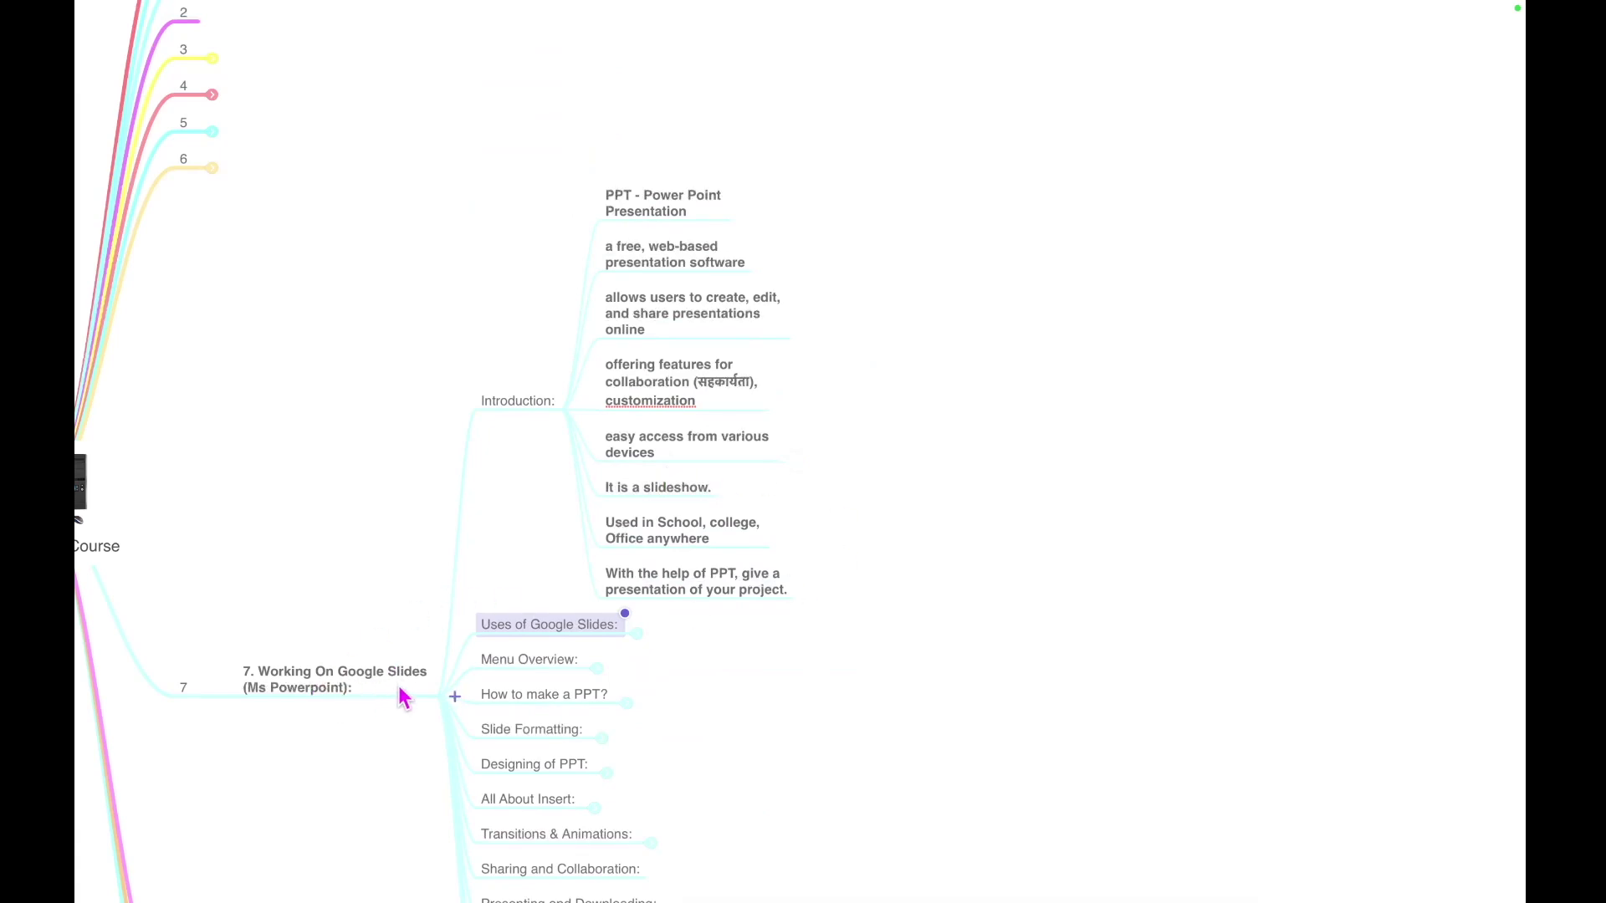
{"action": "scroll", "coordinate": [757, 703], "scroll_direction": "down", "scroll_amount": 2}
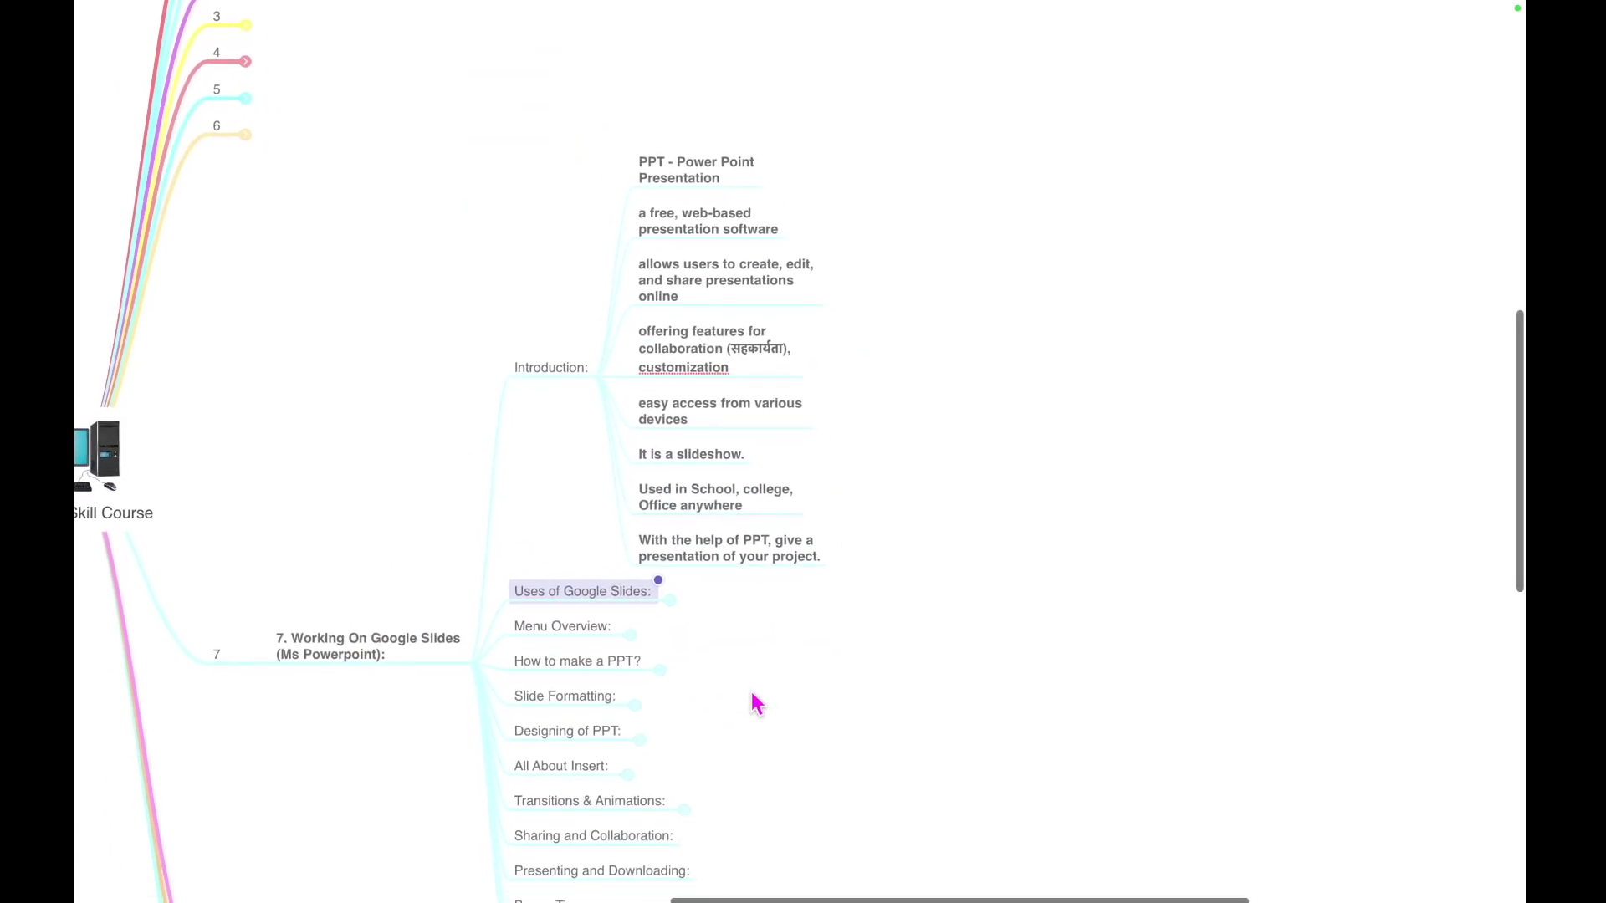
{"action": "scroll", "coordinate": [757, 703], "scroll_direction": "down", "scroll_amount": 1}
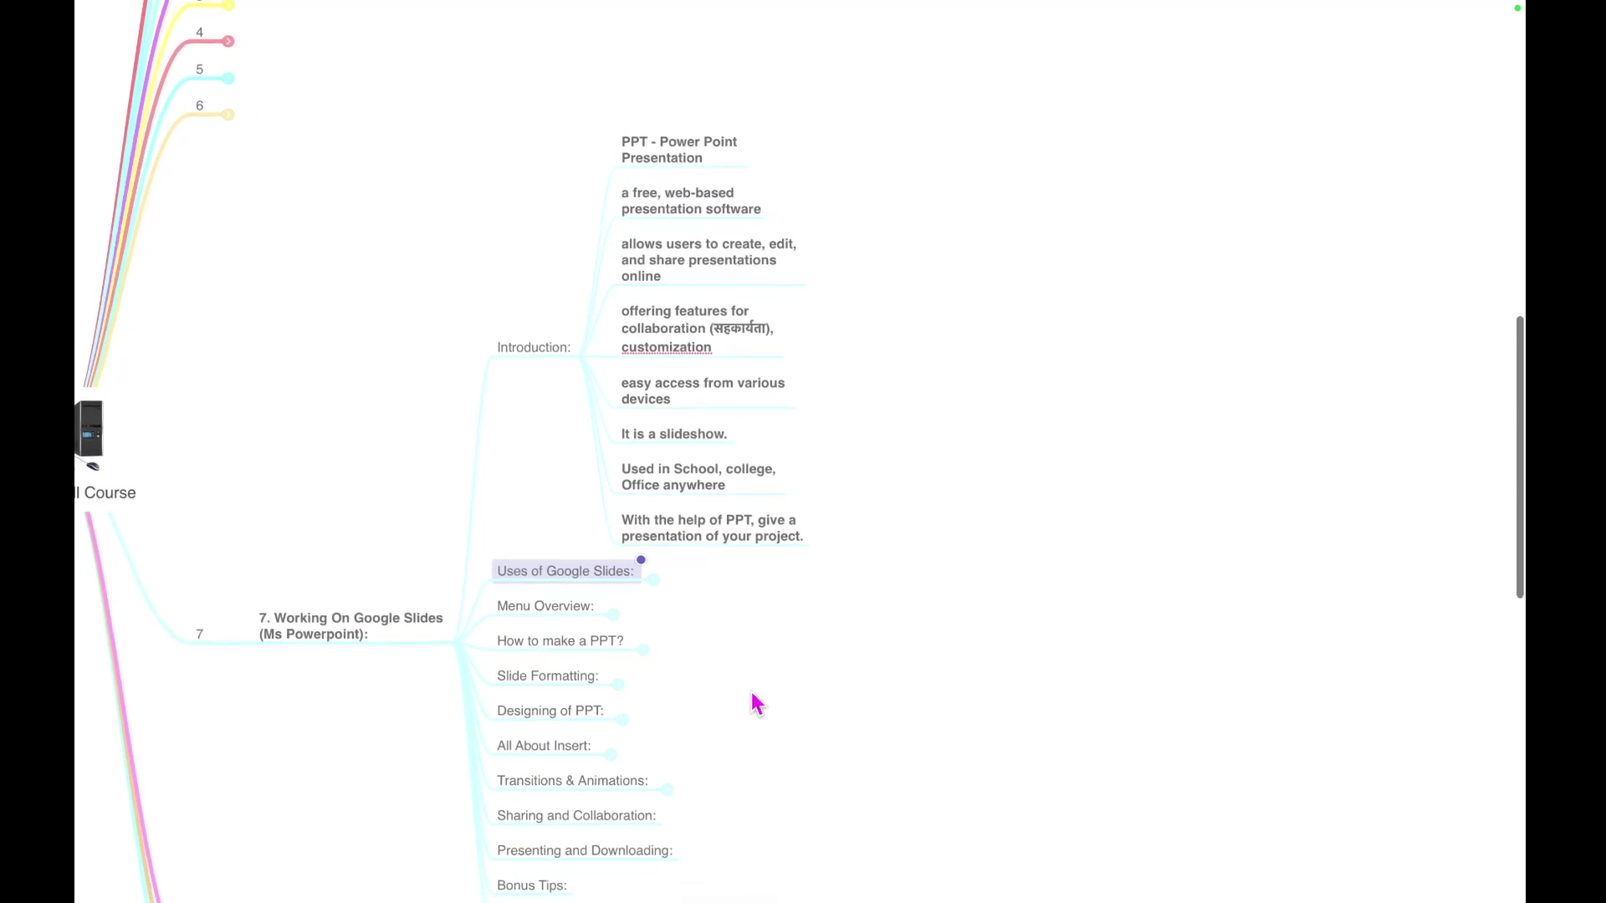
{"action": "left_click", "coordinate": [530, 289]}
{"action": "left_click", "coordinate": [534, 347]}
{"action": "mouse_move", "coordinate": [726, 12]}
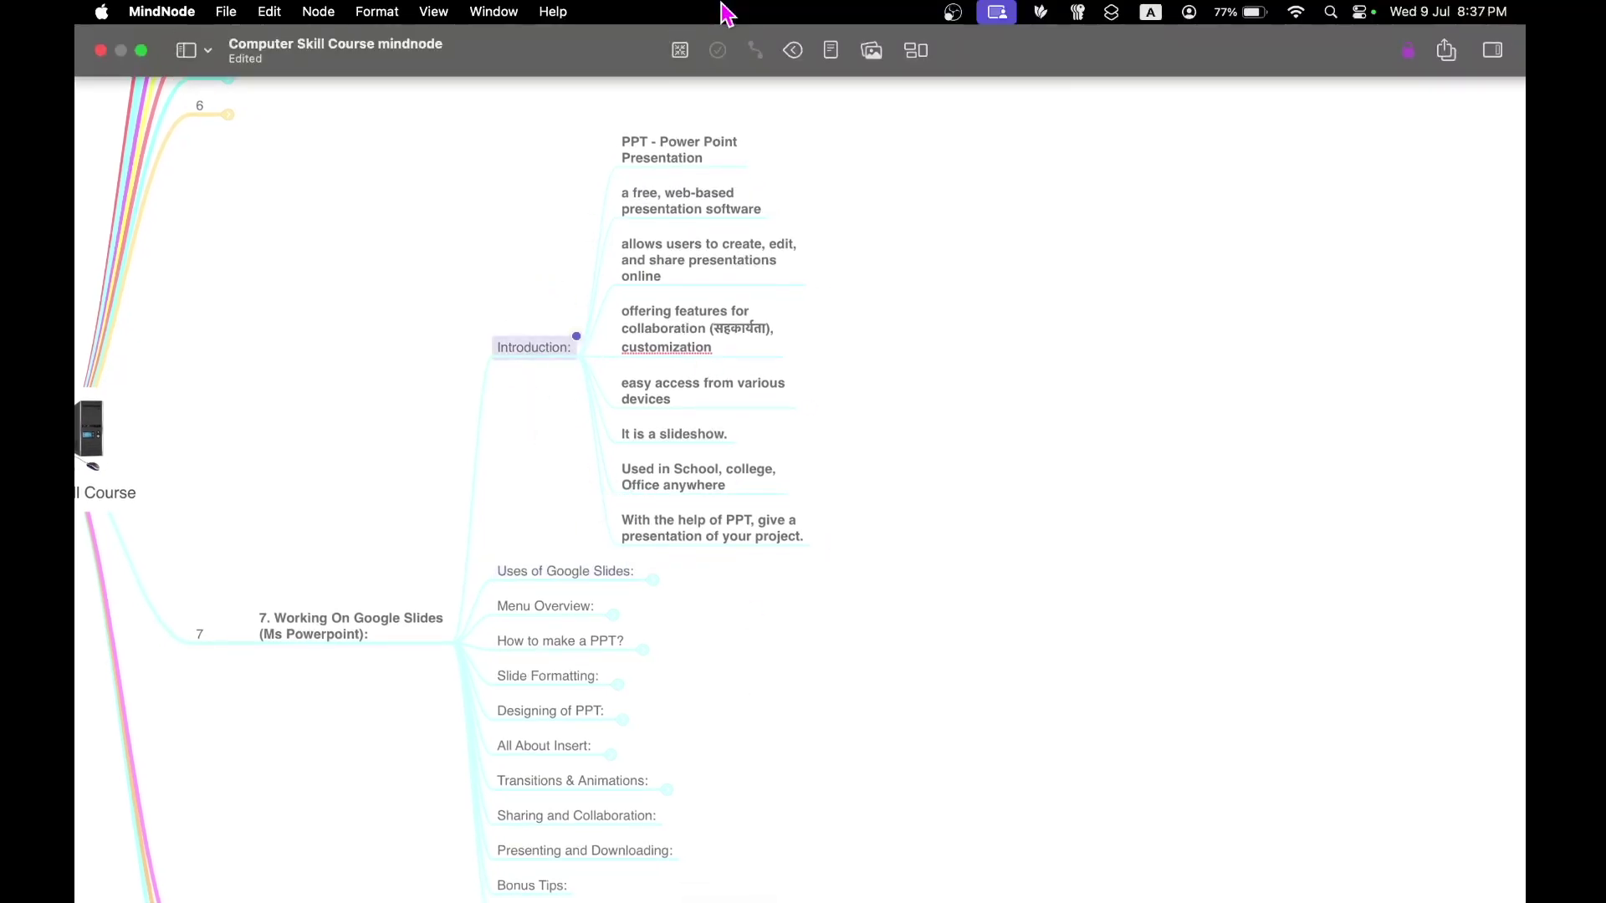
{"action": "left_click", "coordinate": [793, 52]}
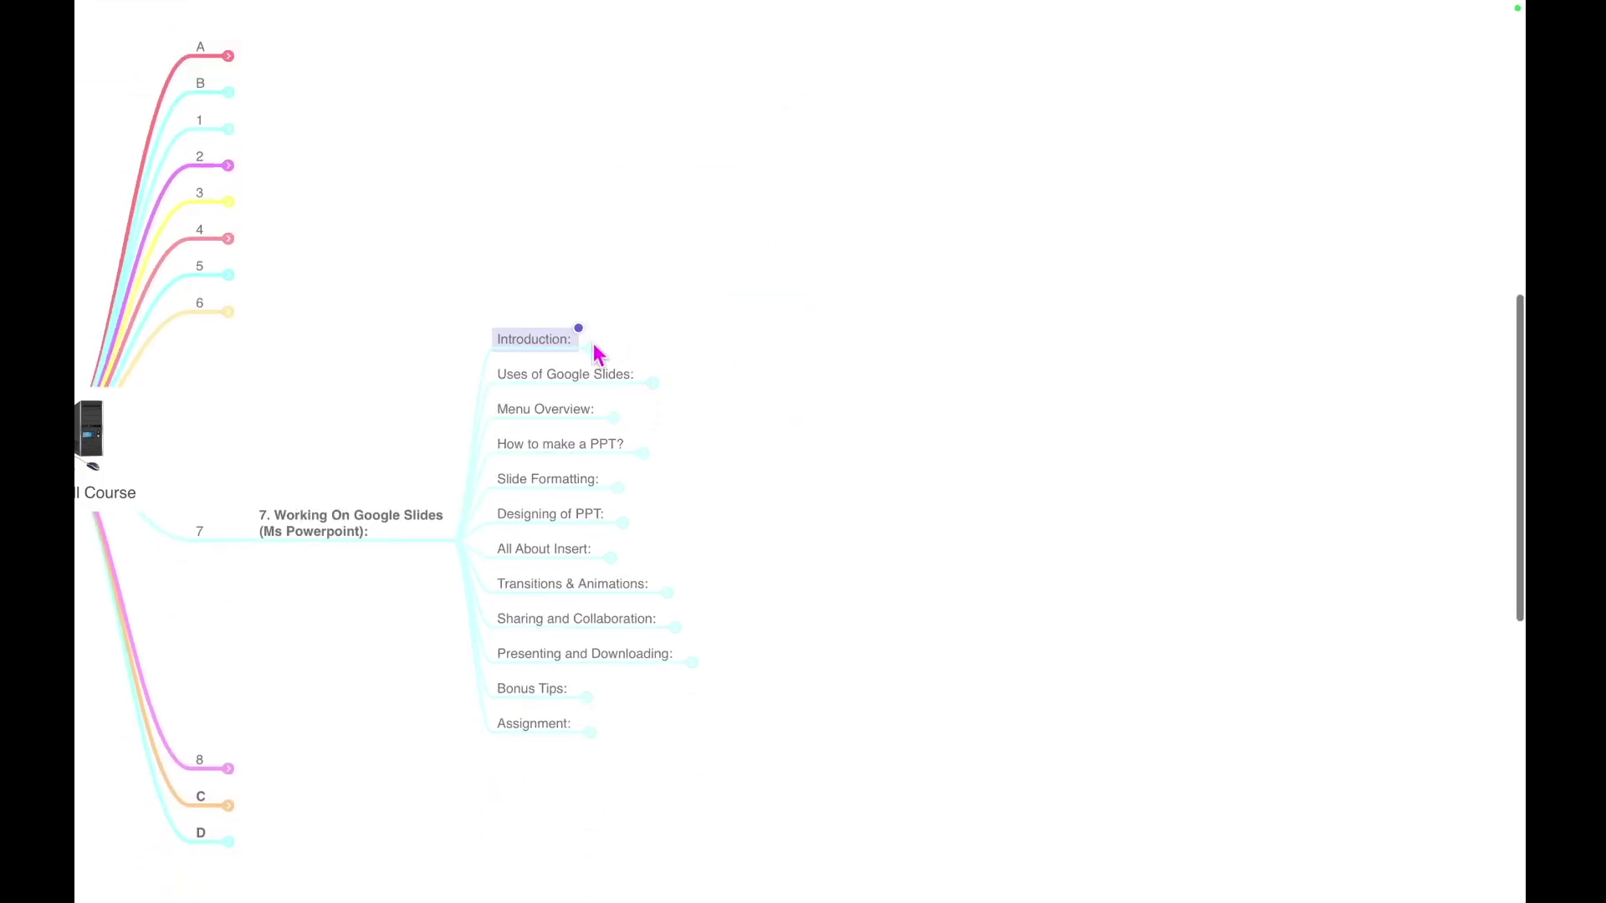
- Unfold the Introduction node, enlarge its subtopics for reading, and start a screen-area capture
{"action": "left_click", "coordinate": [594, 349]}
{"action": "scroll", "coordinate": [960, 444], "scroll_direction": "up", "scroll_amount": 3}
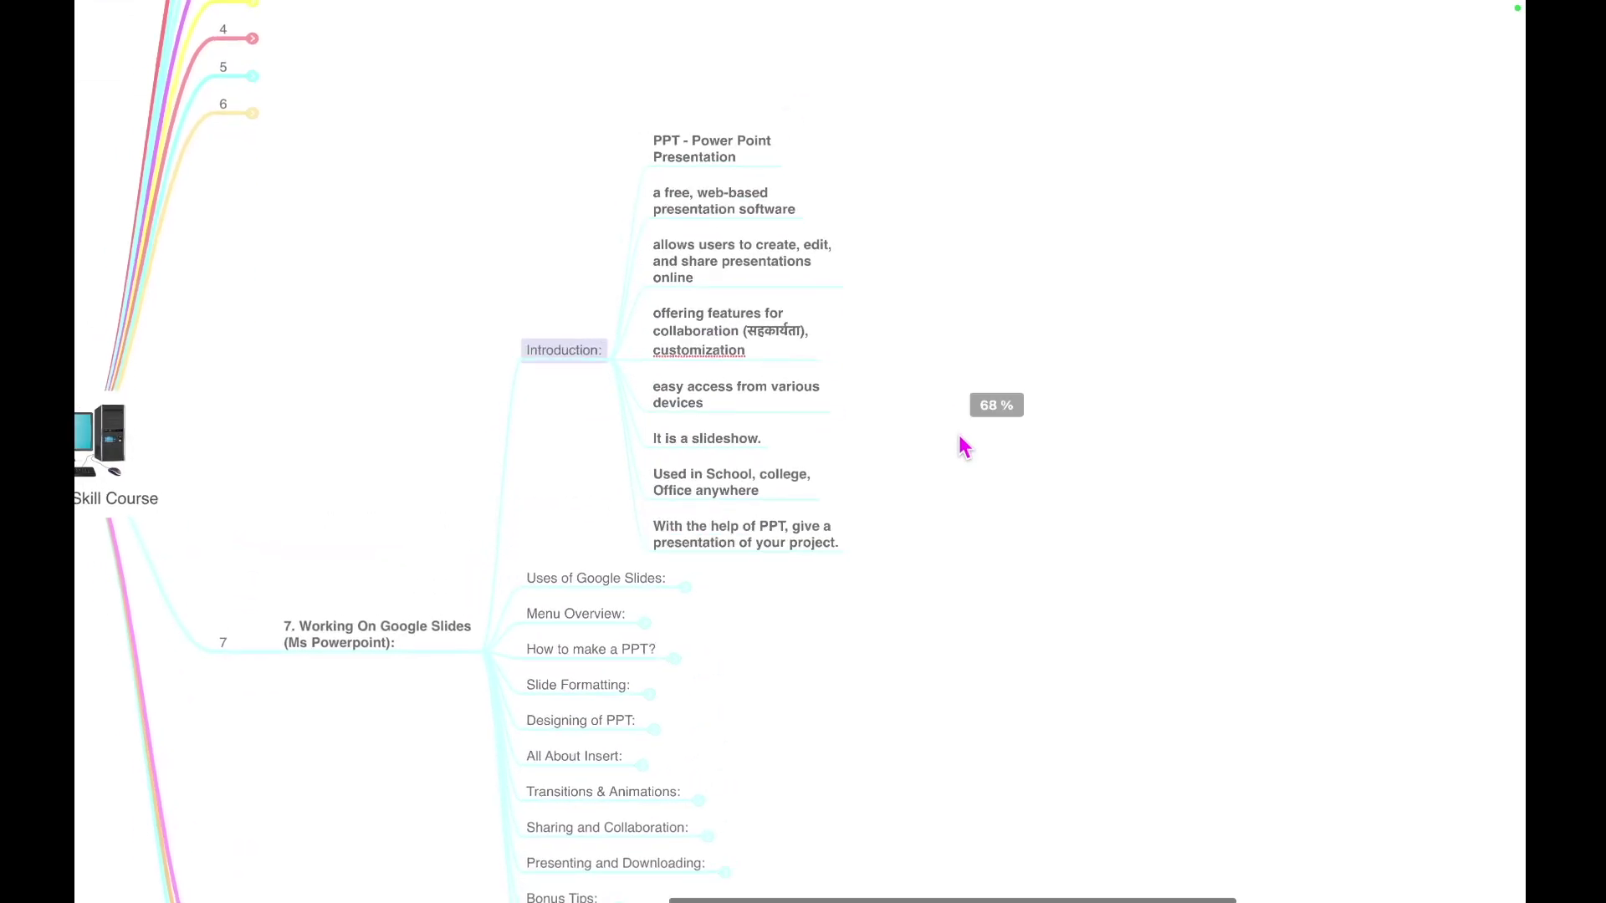
{"action": "scroll", "coordinate": [960, 444], "scroll_direction": "up", "scroll_amount": 2}
{"action": "scroll", "coordinate": [961, 444], "scroll_direction": "left", "scroll_amount": 2}
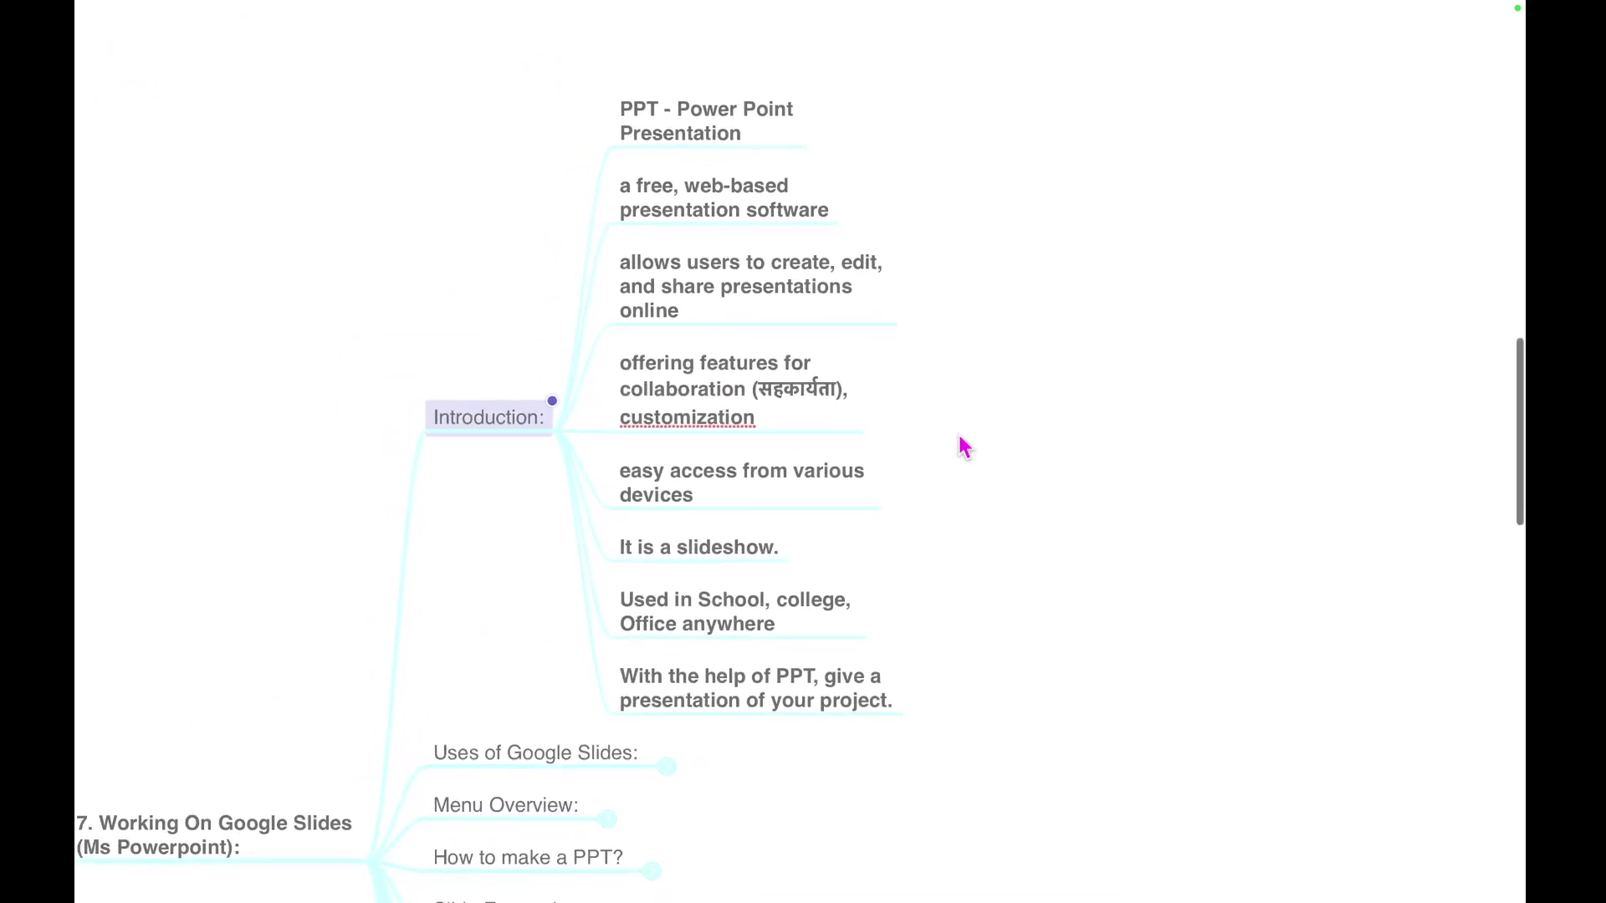
{"action": "key", "text": "super+shift+4"}
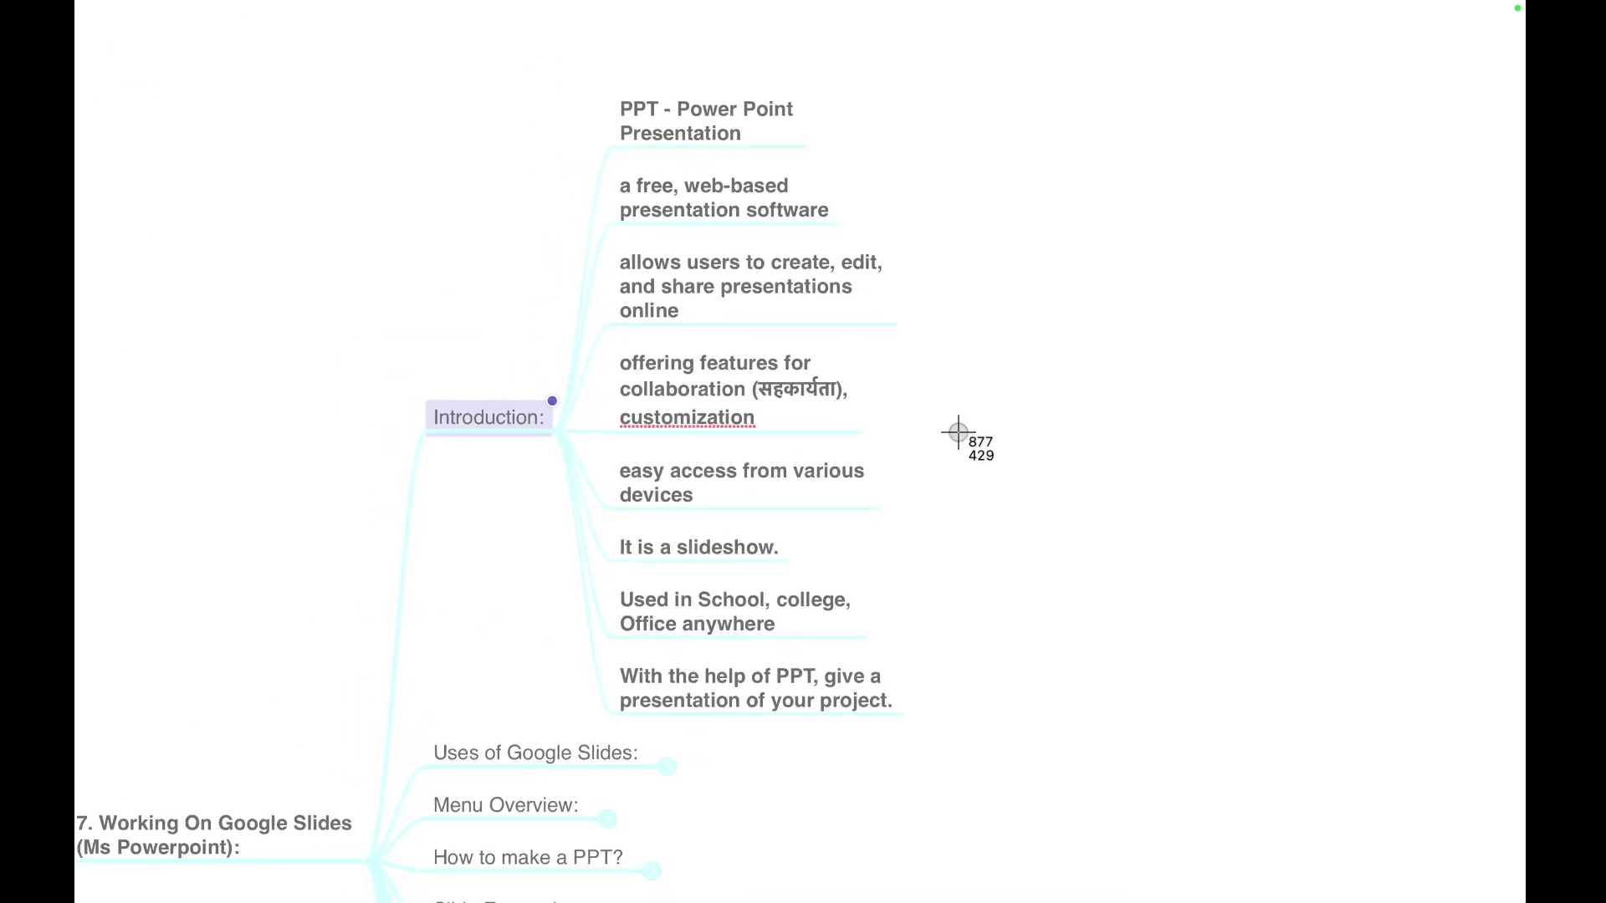
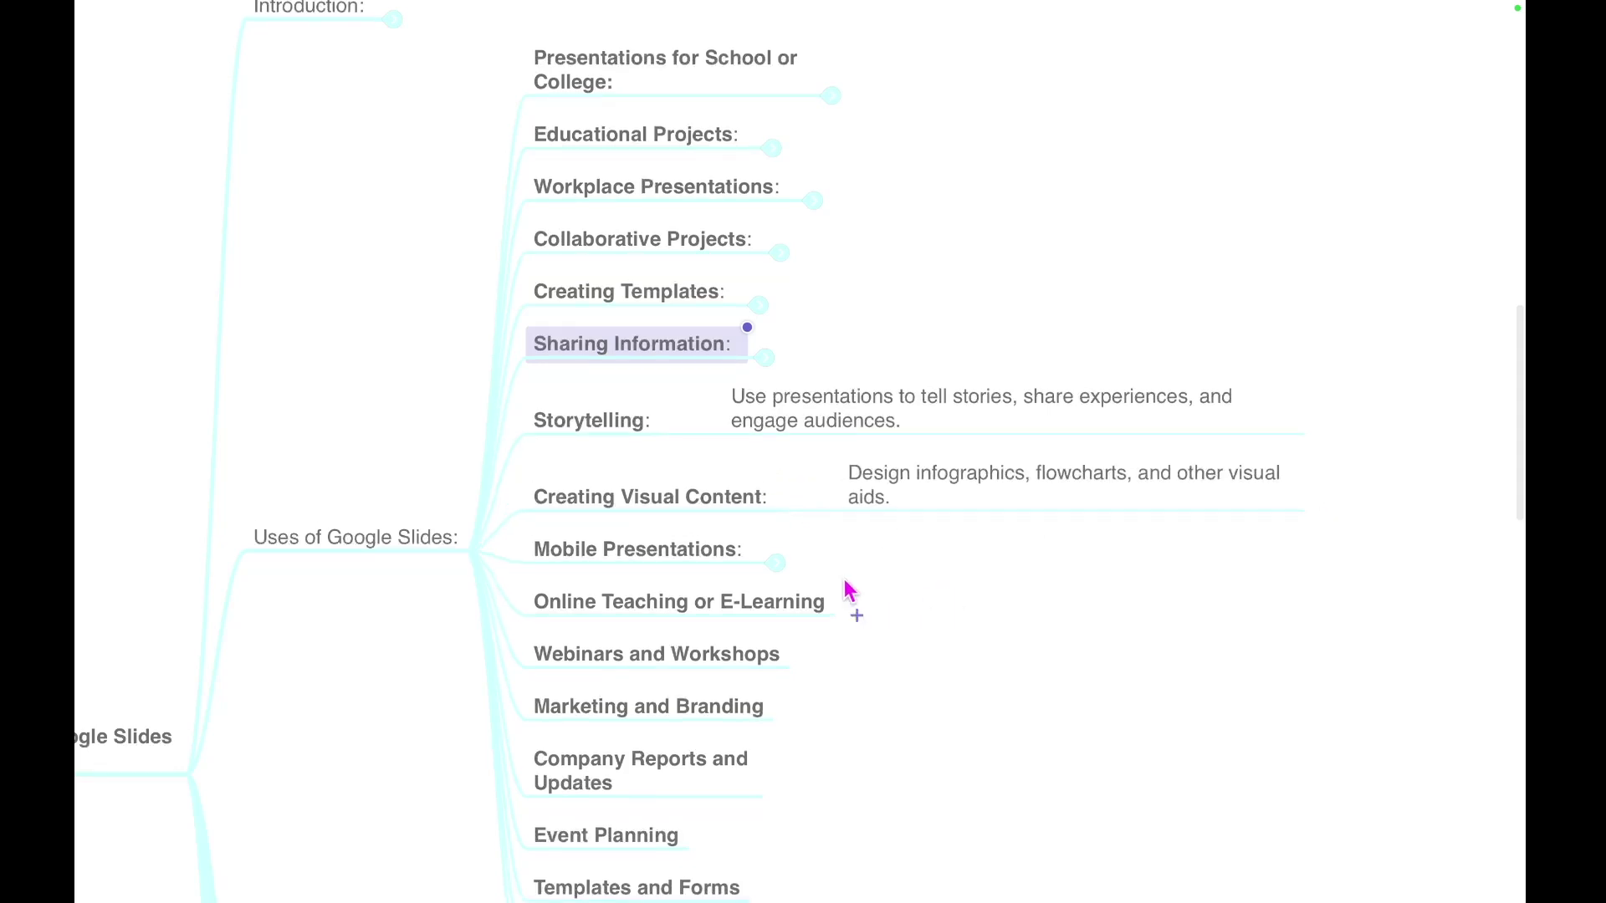
- Unfold Mobile Presentations to read its note, and fold the Mobile Presentations, Creating Visual Content and Storytelling nodes
{"action": "mouse_move", "coordinate": [623, 490]}
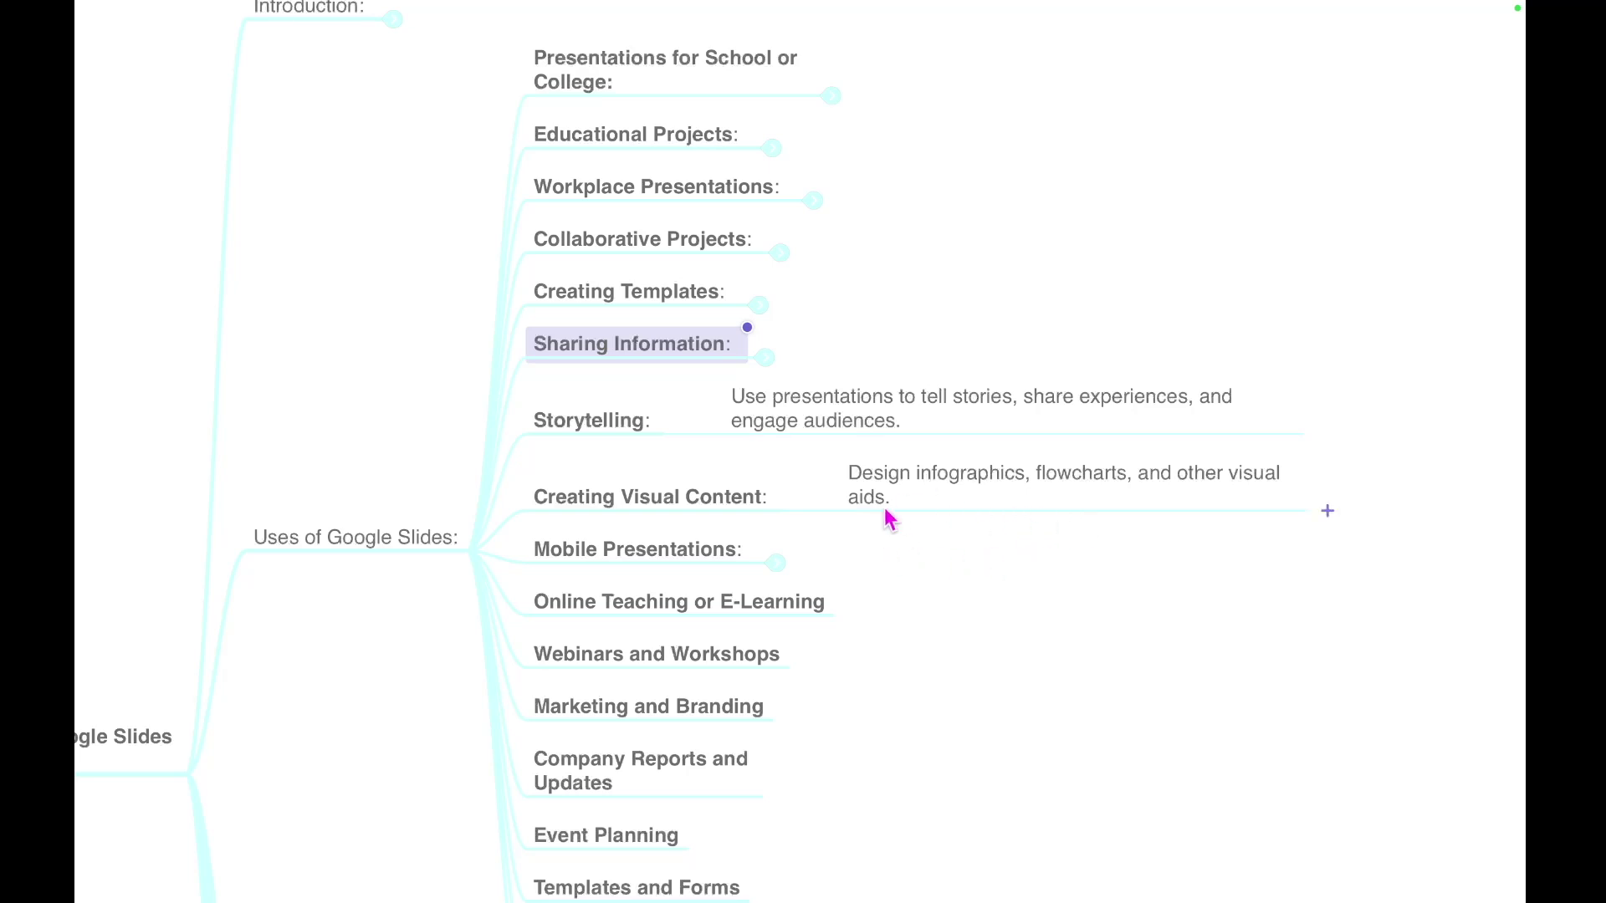
{"action": "left_click", "coordinate": [776, 563]}
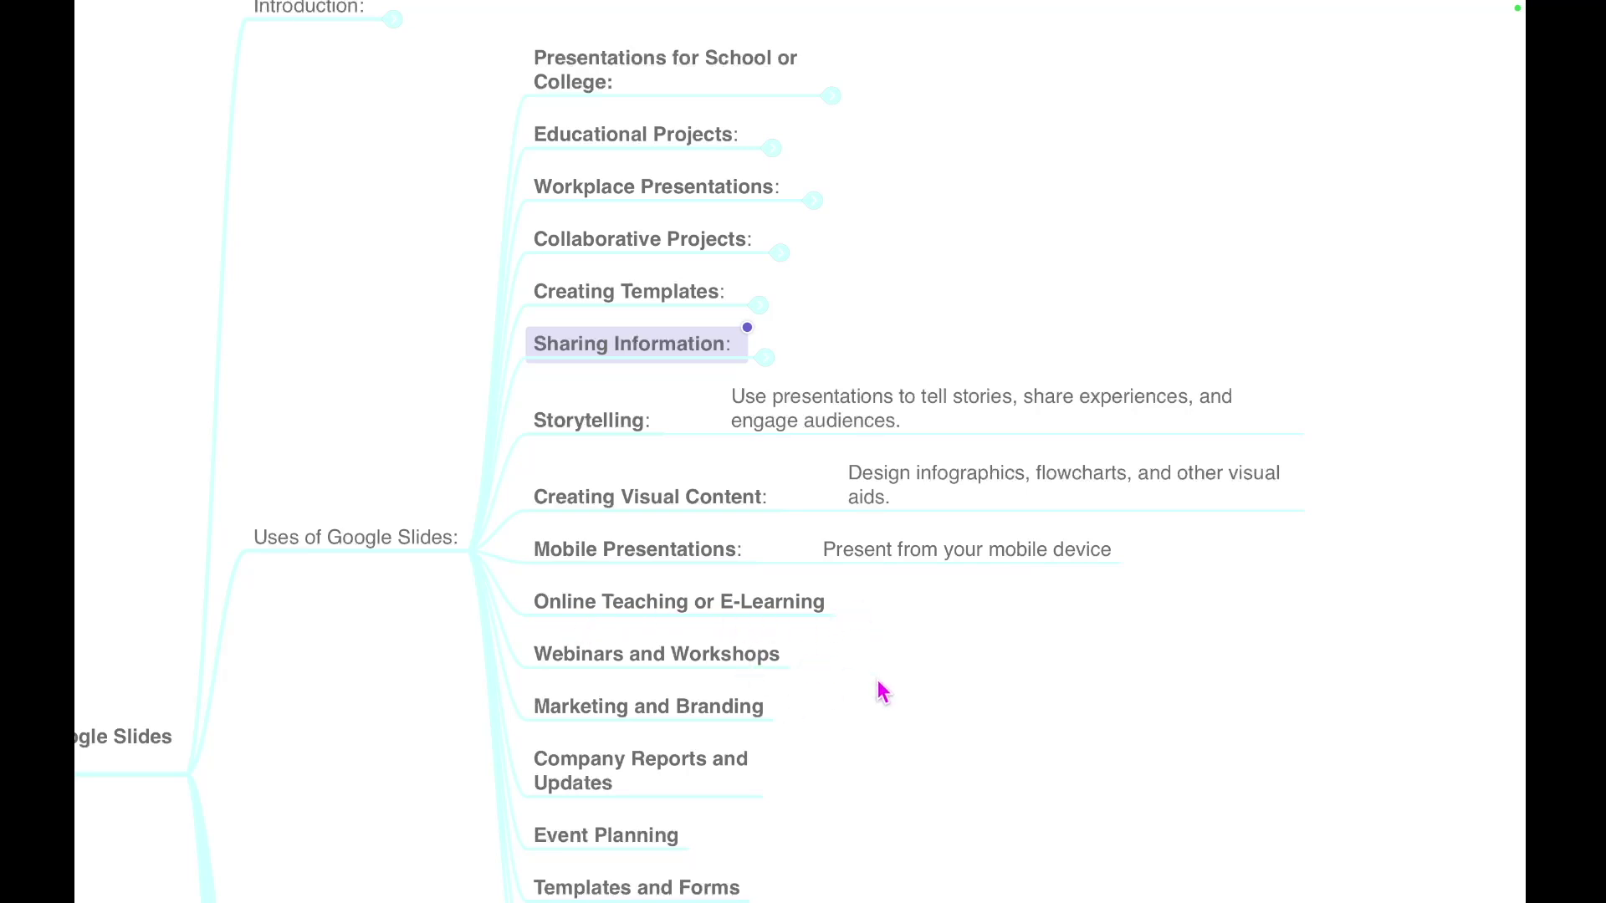
{"action": "left_click", "coordinate": [655, 555]}
{"action": "mouse_move", "coordinate": [932, 28]}
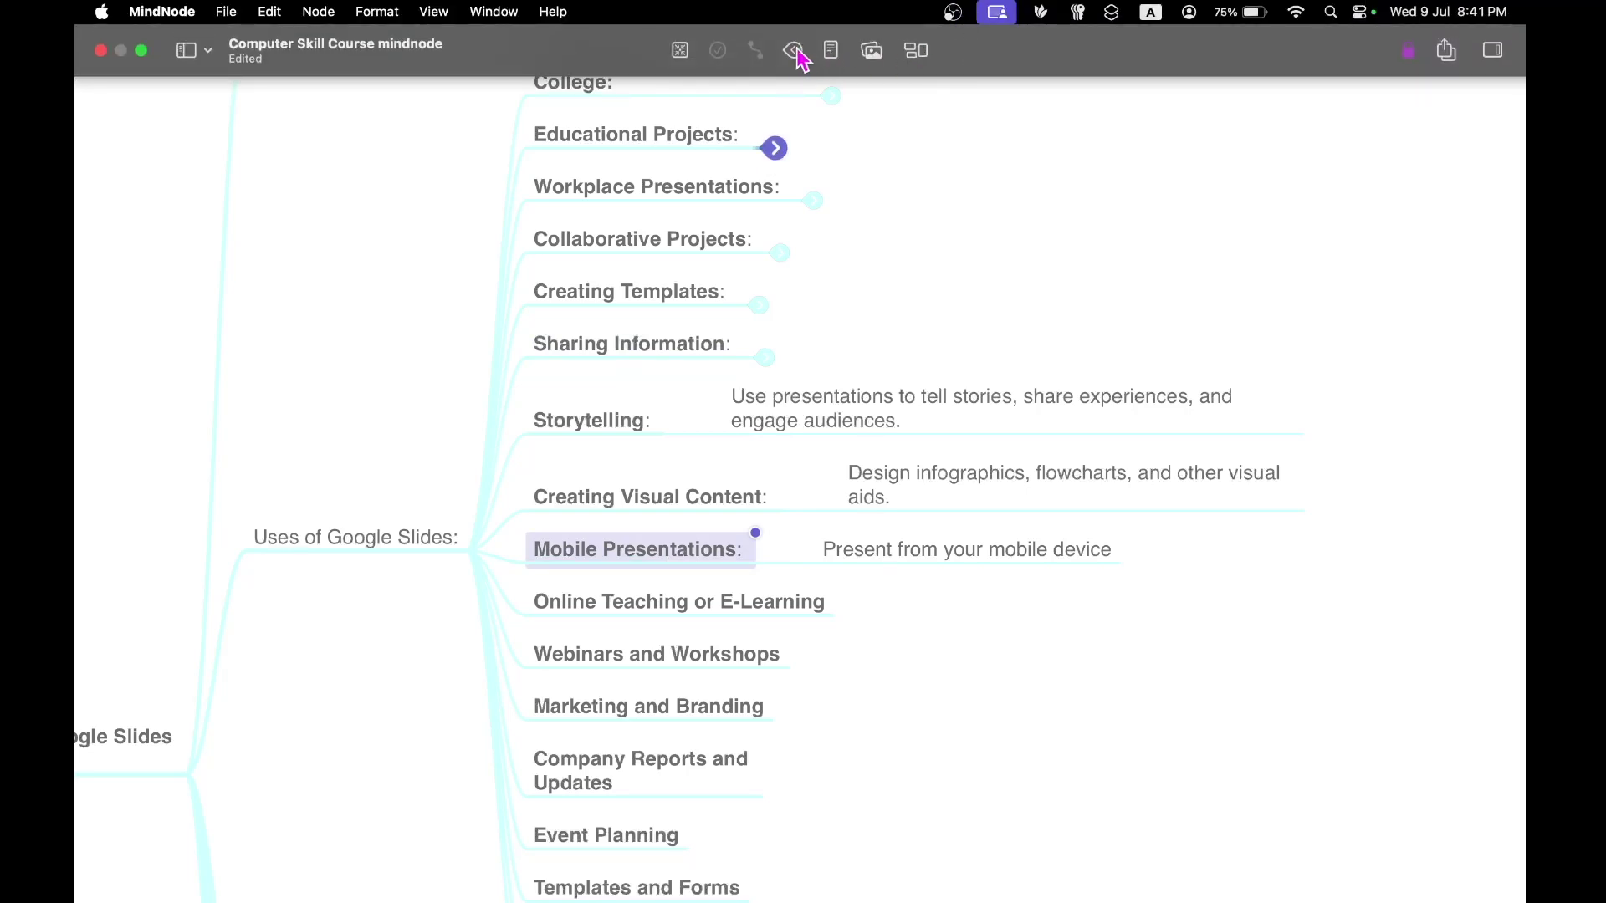
{"action": "left_click", "coordinate": [616, 500]}
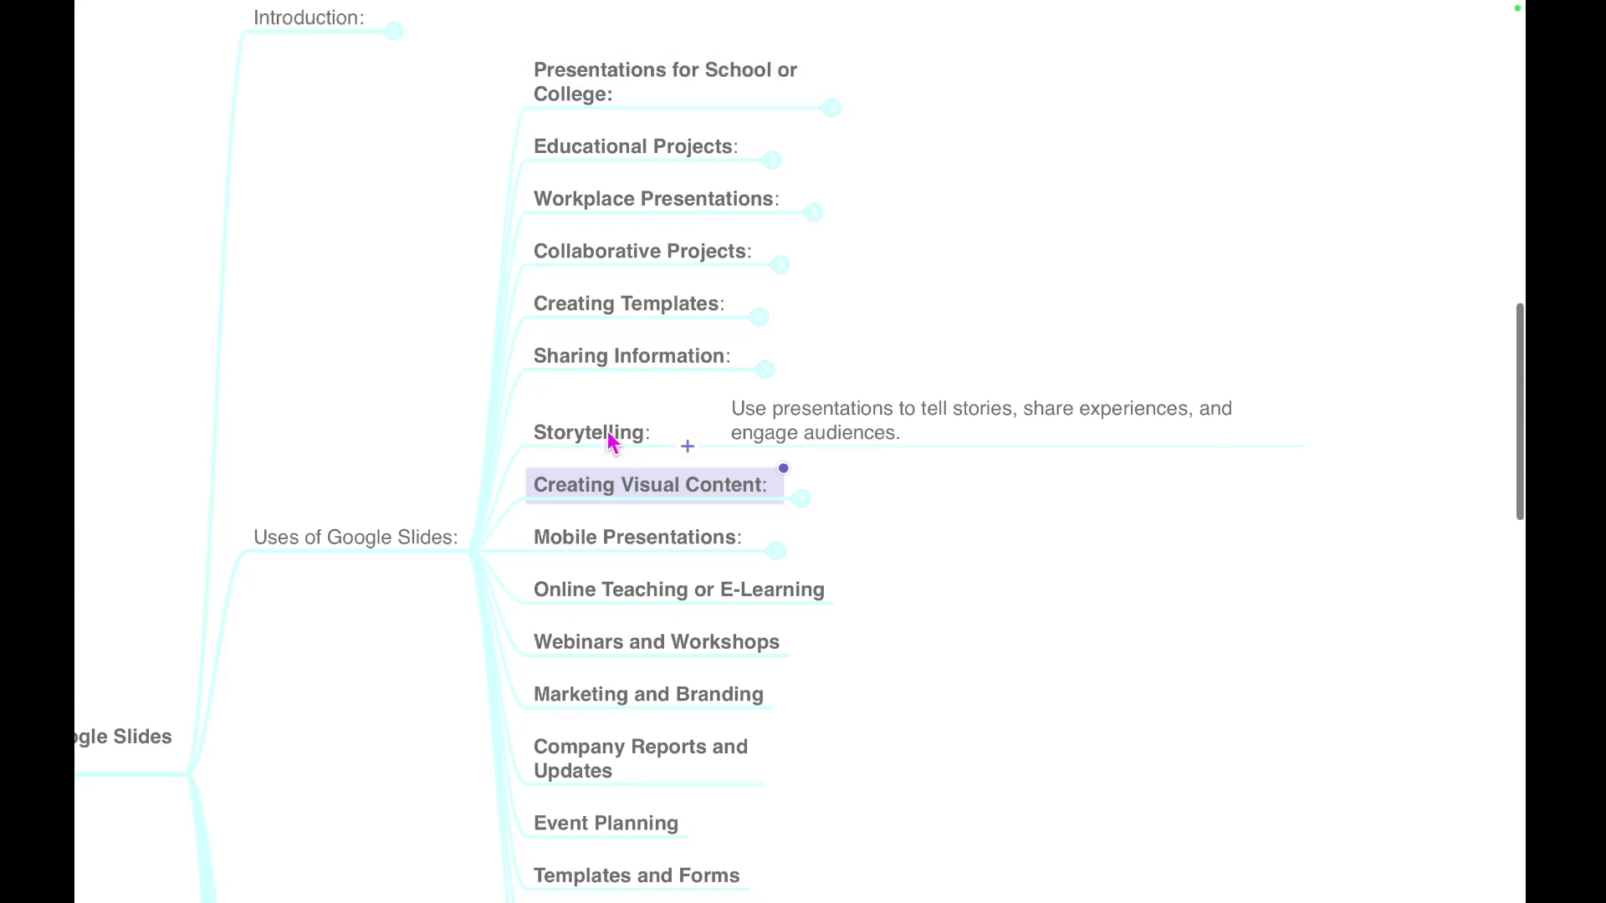
{"action": "left_click", "coordinate": [635, 435]}
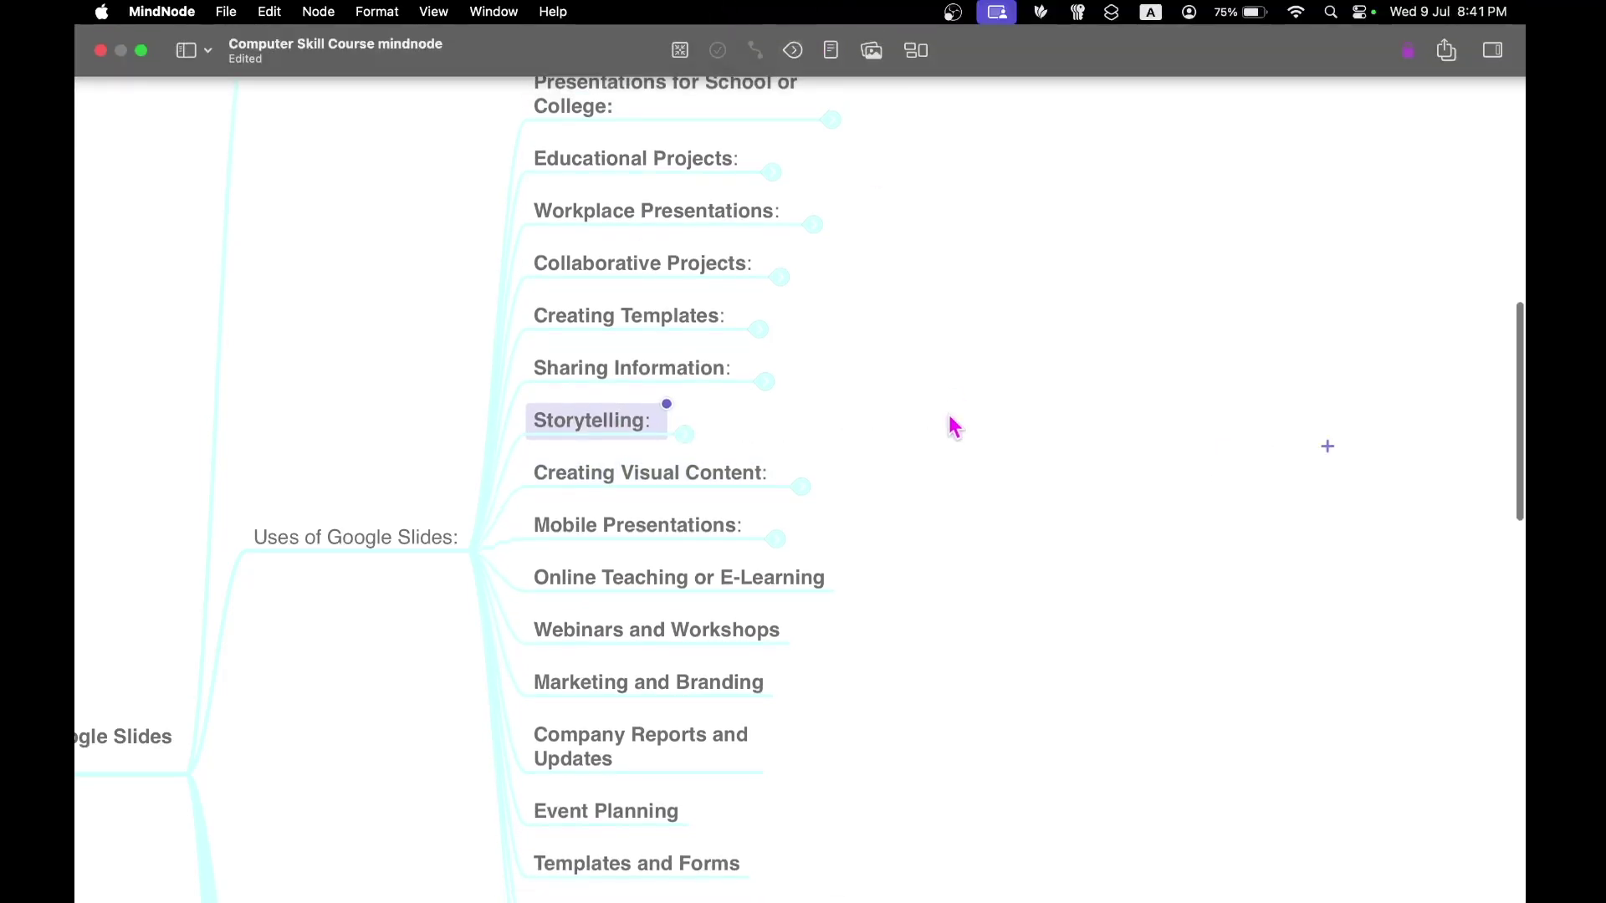
- Review the remaining uses of Google Slides from Online Teaching or E-Learning down to Team Collaboration
{"action": "scroll", "coordinate": [952, 424], "scroll_direction": "down", "scroll_amount": 4}
{"action": "scroll", "coordinate": [952, 424], "scroll_direction": "down", "scroll_amount": 1}
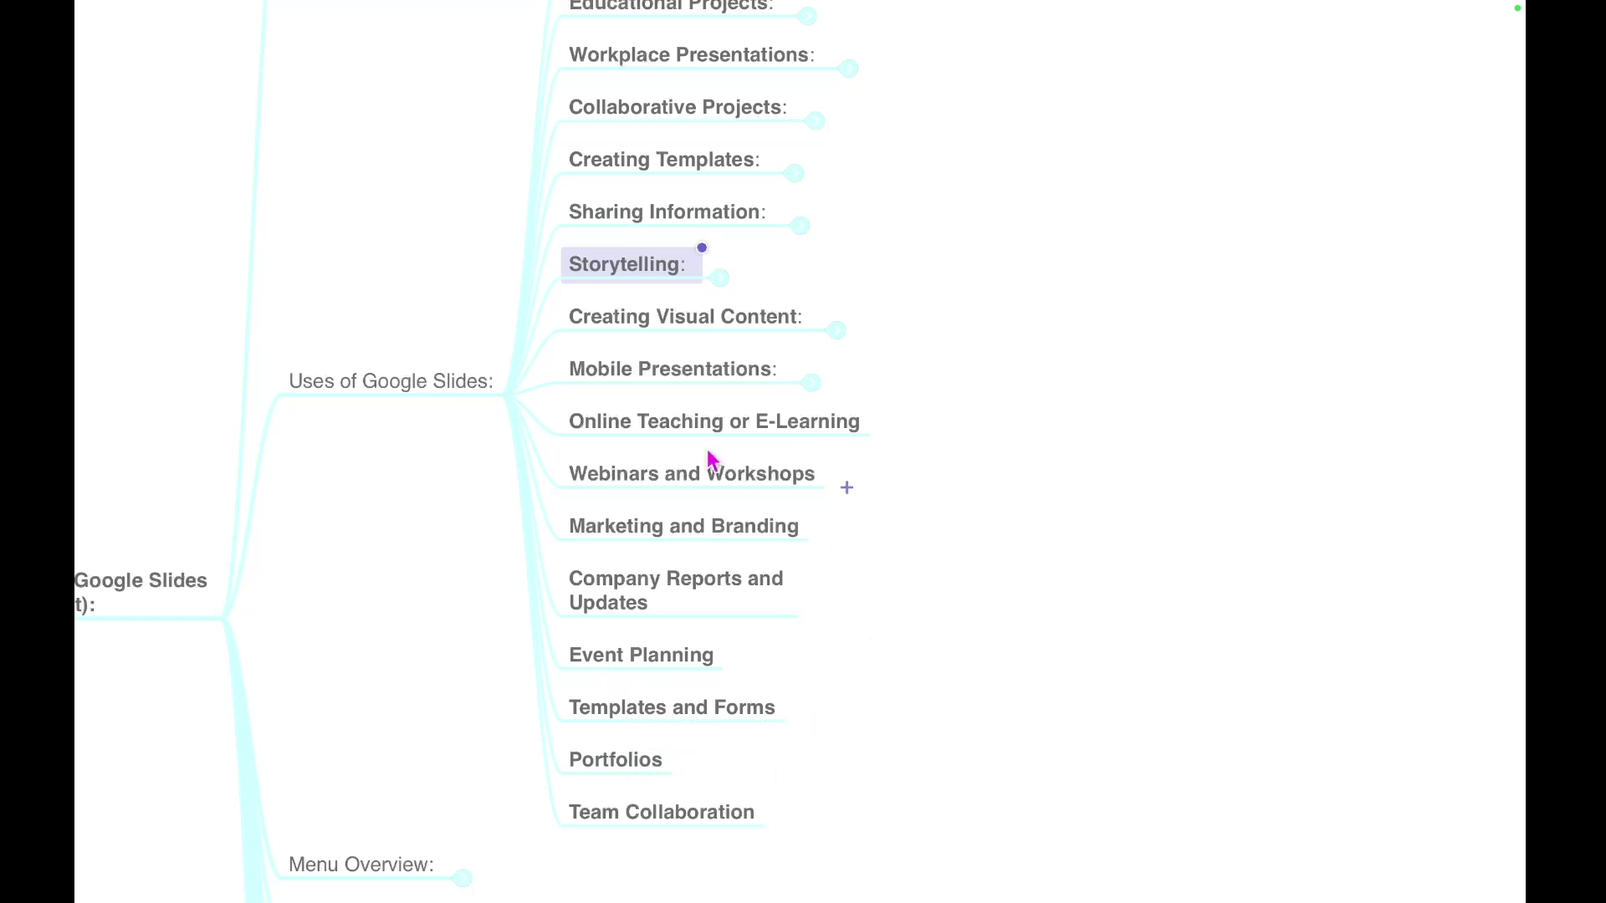
{"action": "scroll", "coordinate": [727, 563], "scroll_direction": "down", "scroll_amount": 1}
{"action": "scroll", "coordinate": [726, 563], "scroll_direction": "up", "scroll_amount": 1}
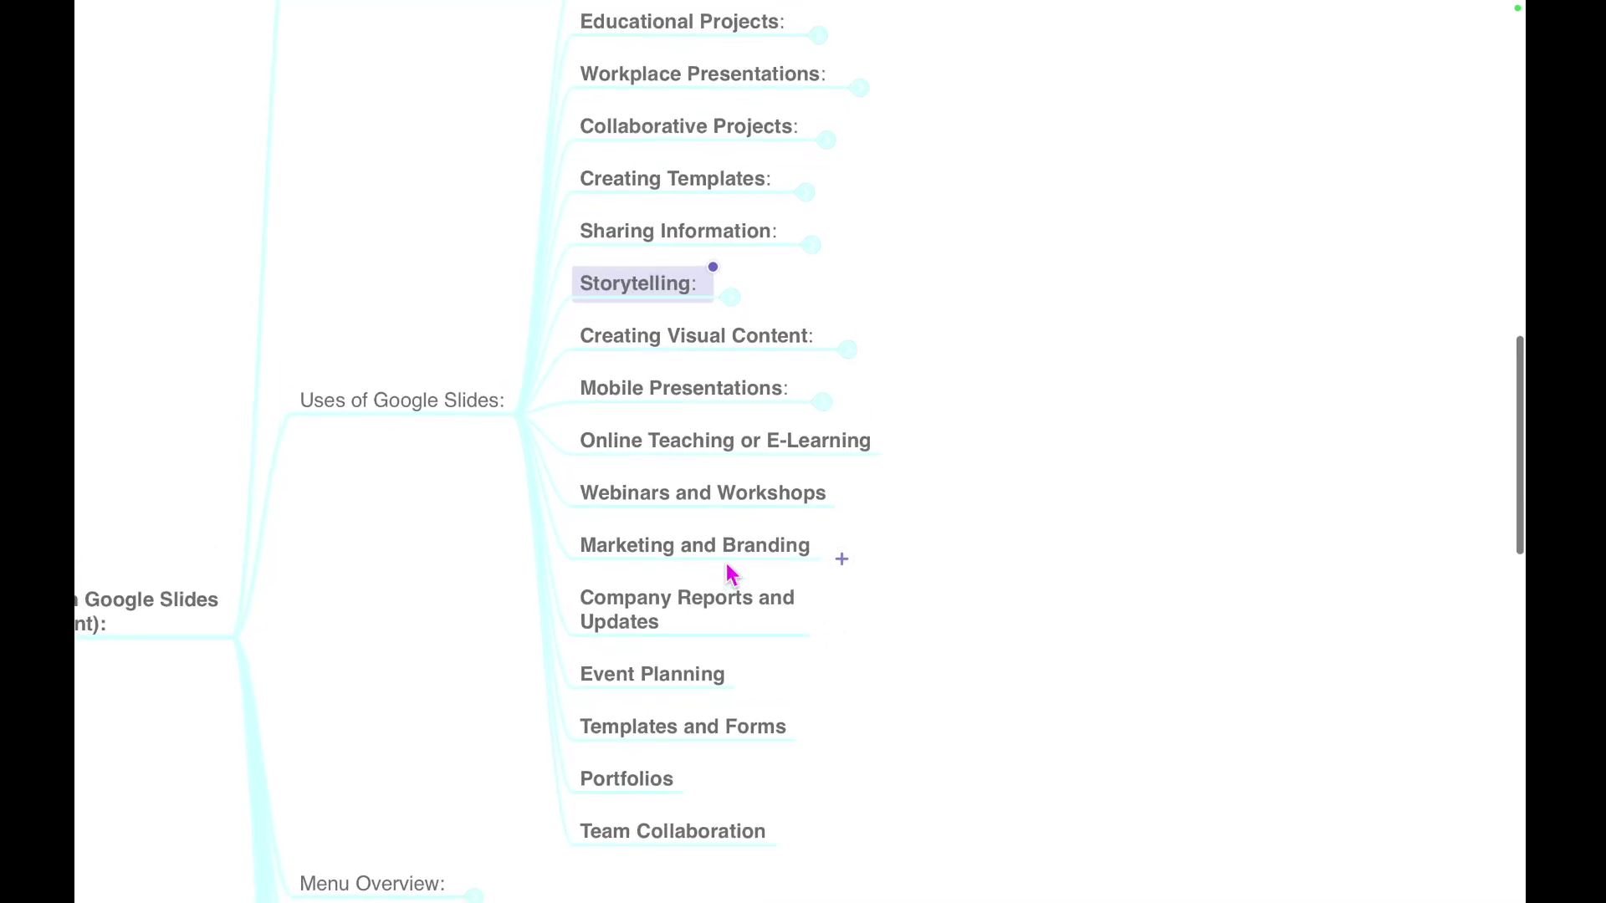
{"action": "scroll", "coordinate": [801, 665], "scroll_direction": "right", "scroll_amount": 1}
{"action": "scroll", "coordinate": [801, 665], "scroll_direction": "down", "scroll_amount": 1}
{"action": "scroll", "coordinate": [801, 665], "scroll_direction": "up", "scroll_amount": 1}
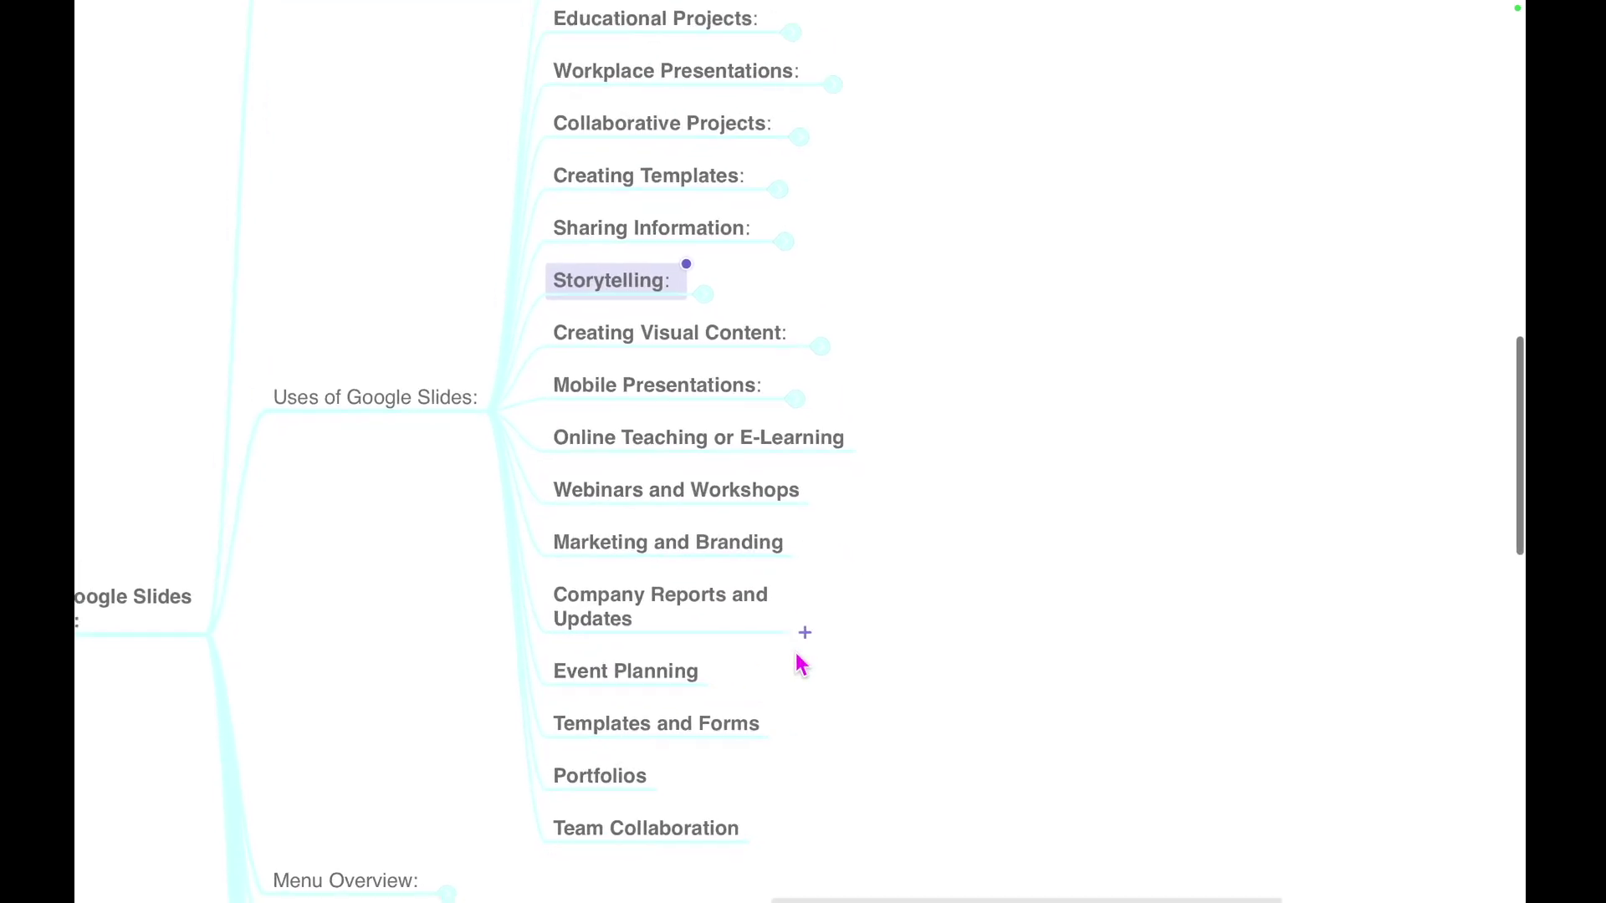
{"action": "scroll", "coordinate": [838, 783], "scroll_direction": "down", "scroll_amount": 1}
{"action": "scroll", "coordinate": [838, 783], "scroll_direction": "right", "scroll_amount": 1}
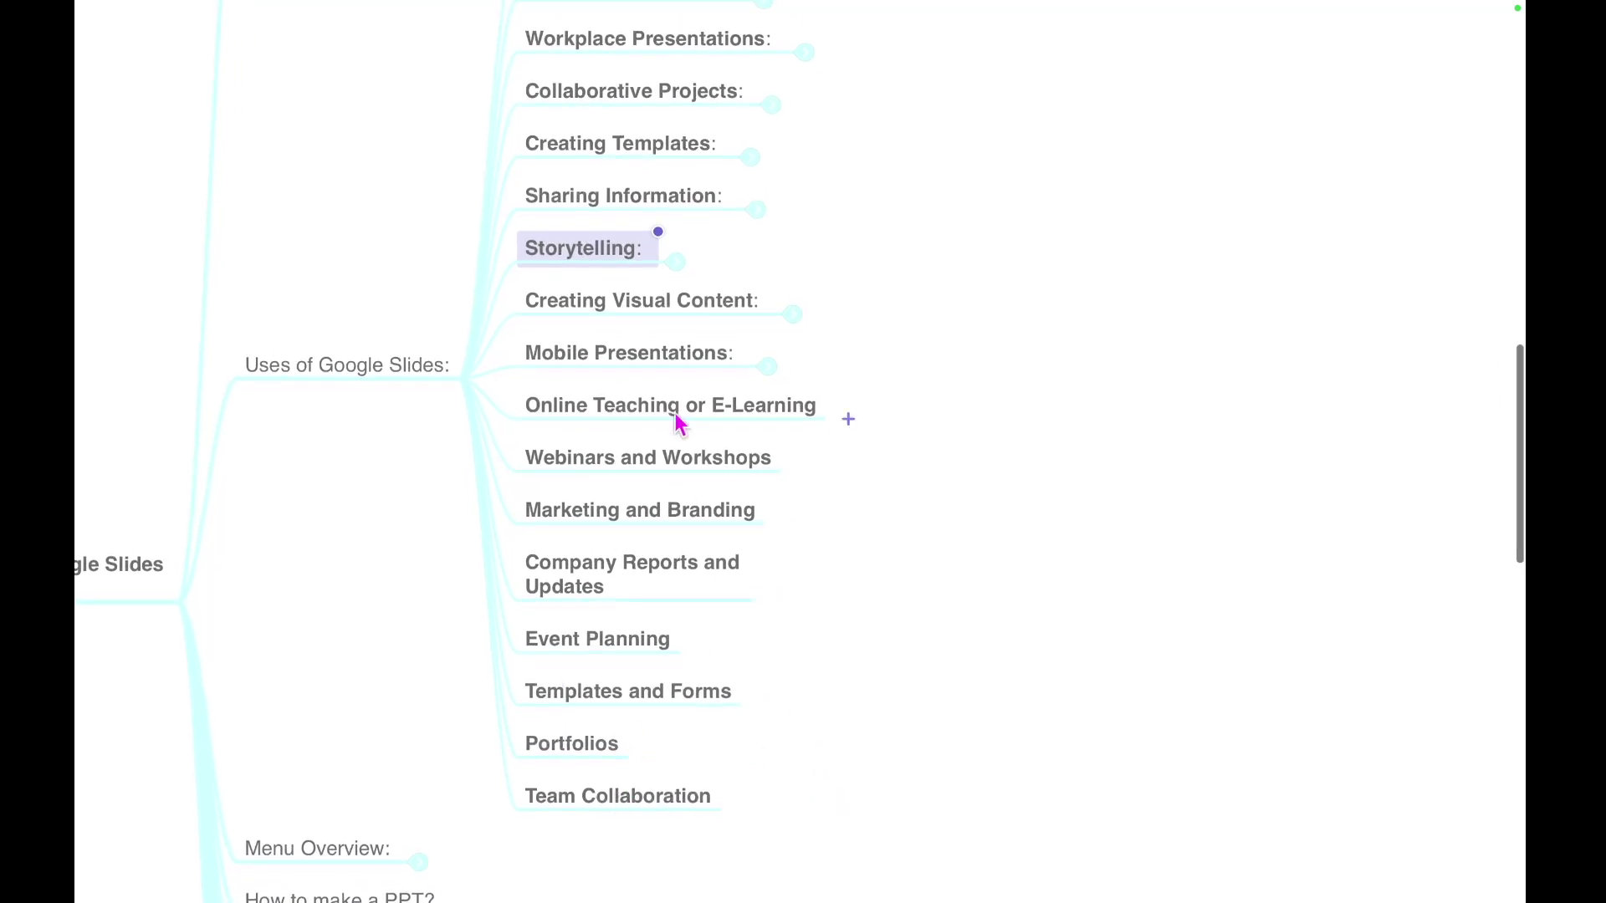
- Fold the Uses of Google Slides node and unfold the Menu Overview node
{"action": "left_click_drag", "start_coordinate": [348, 211], "coordinate": [344, 368]}
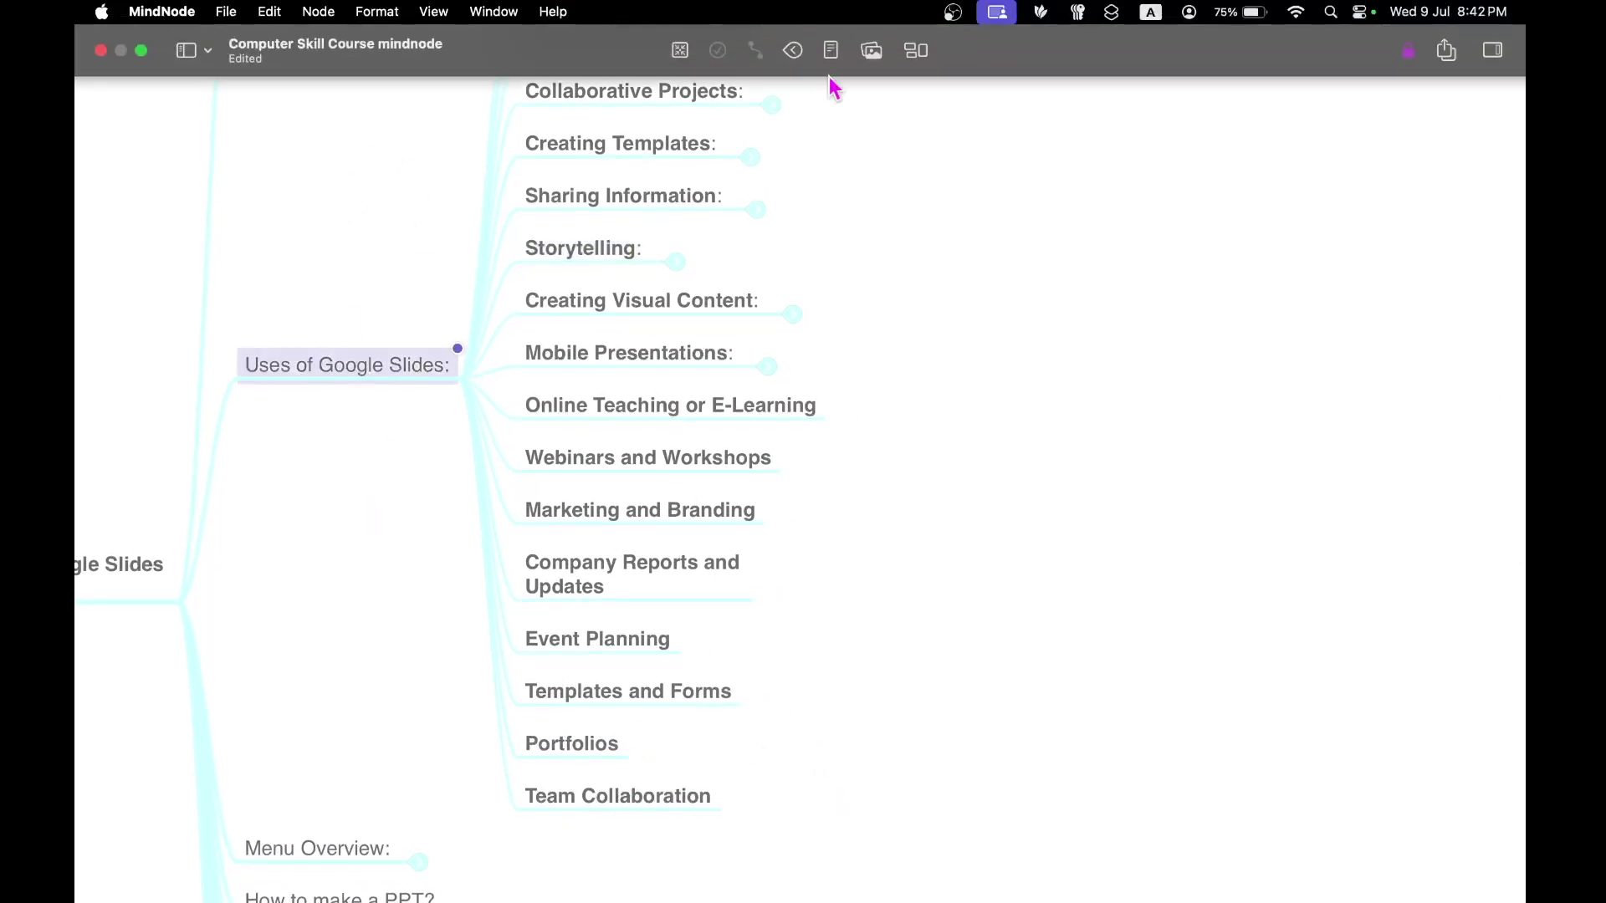
{"action": "left_click", "coordinate": [795, 47]}
{"action": "scroll", "coordinate": [737, 441], "scroll_direction": "left", "scroll_amount": 4}
{"action": "scroll", "coordinate": [738, 441], "scroll_direction": "down", "scroll_amount": 1}
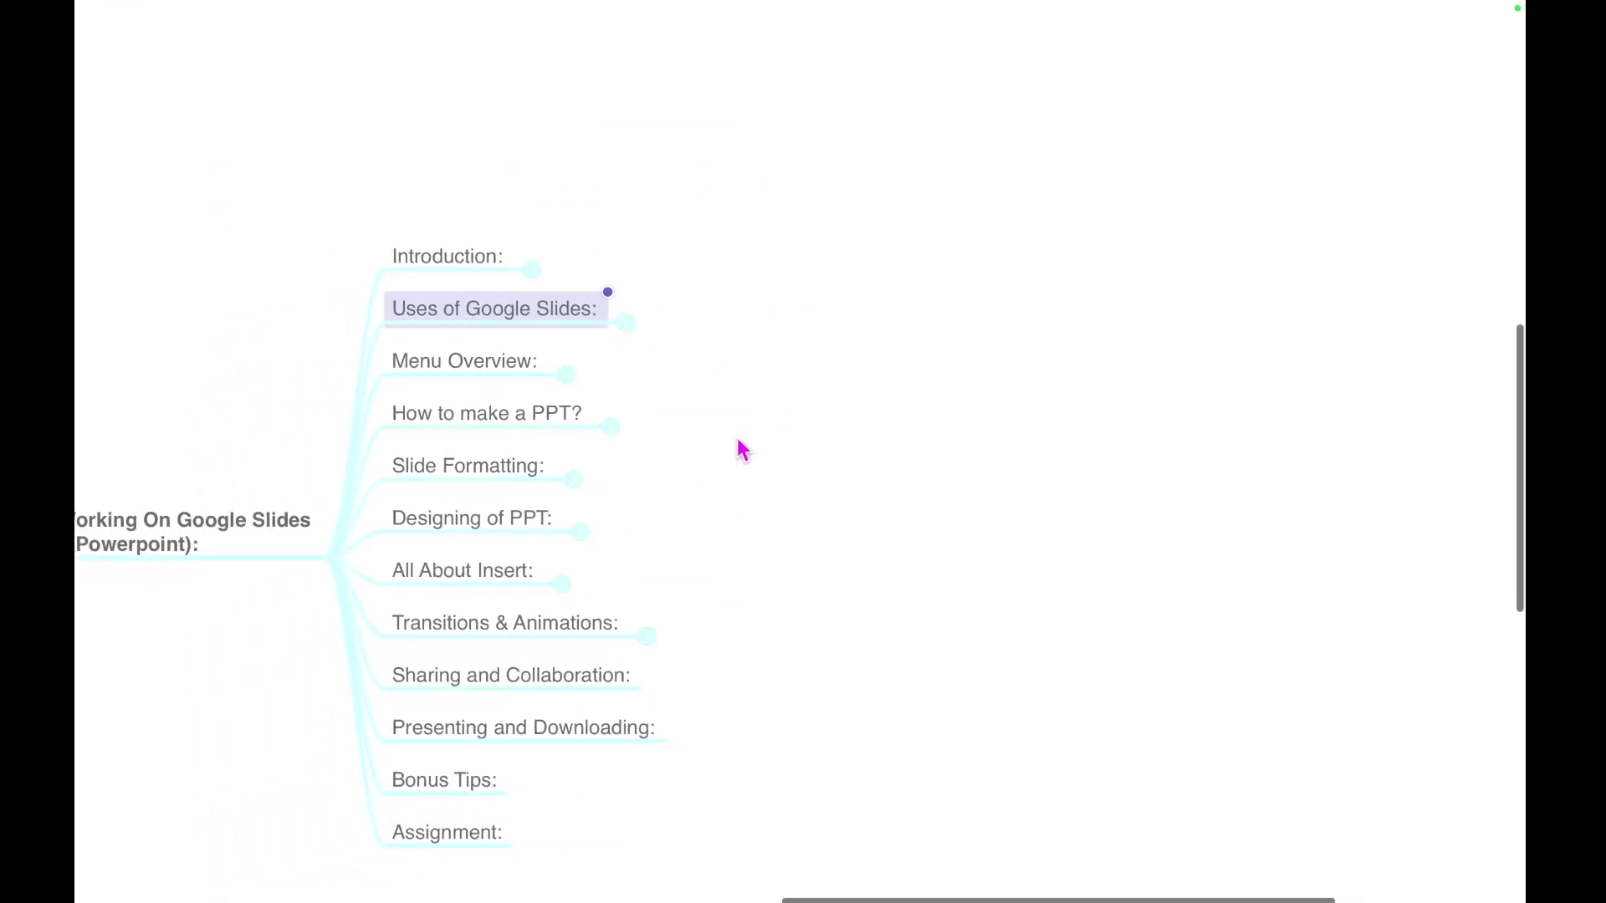
{"action": "left_click", "coordinate": [575, 376]}
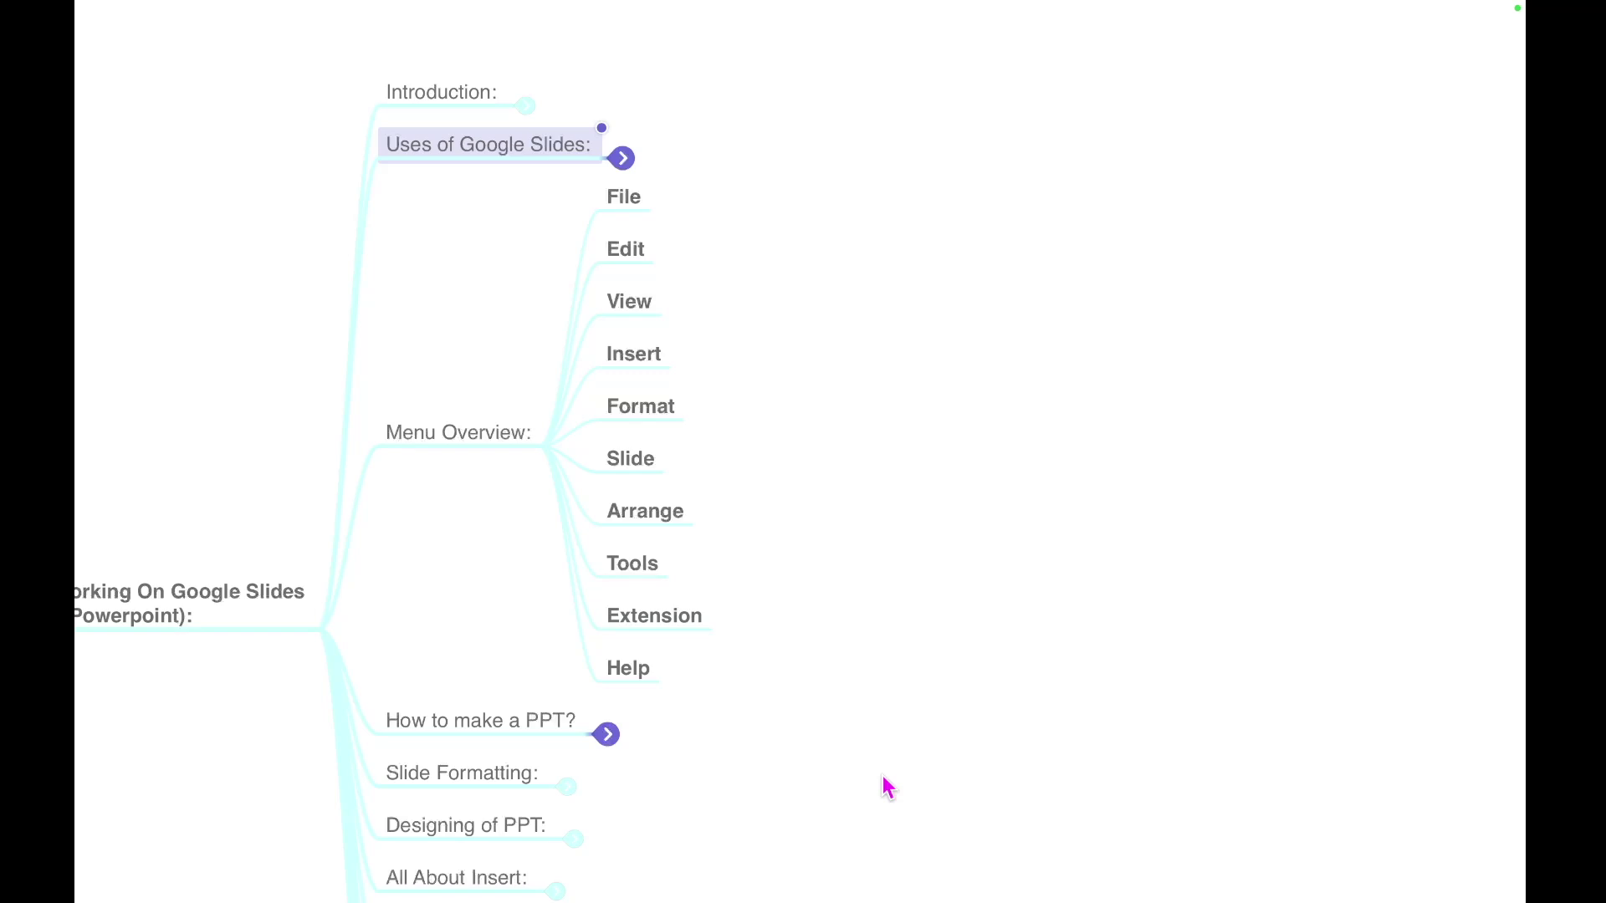
- Switch to the Portfolio presentation in Google Slides and move the floating meeting window off the slide
{"action": "key", "text": "ctrl+Right"}
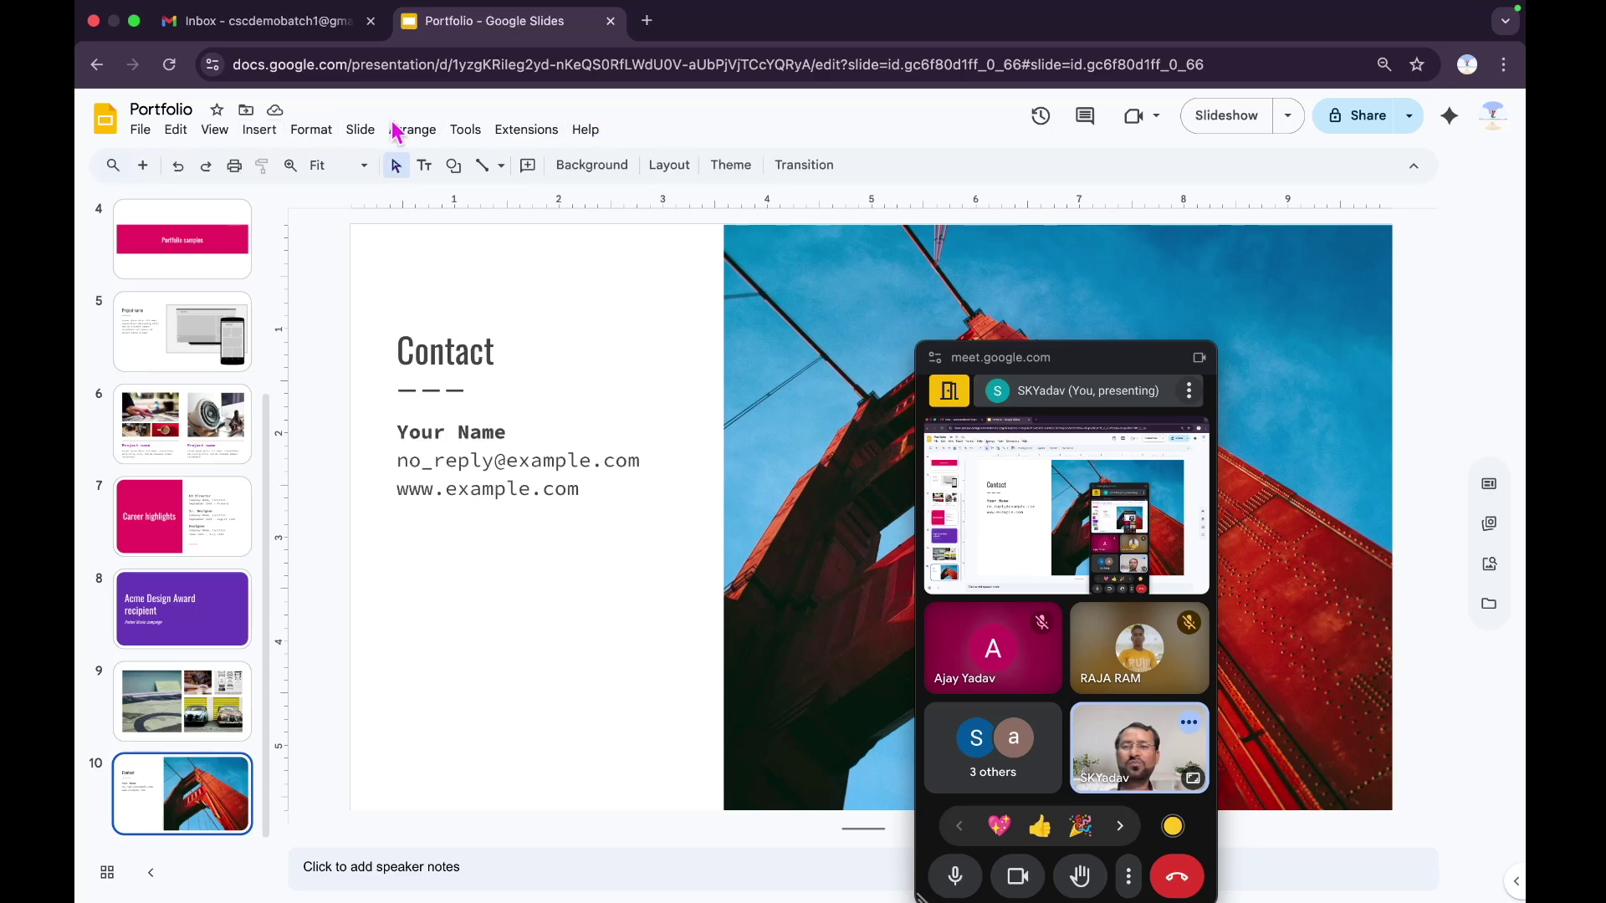
{"action": "left_click", "coordinate": [140, 133]}
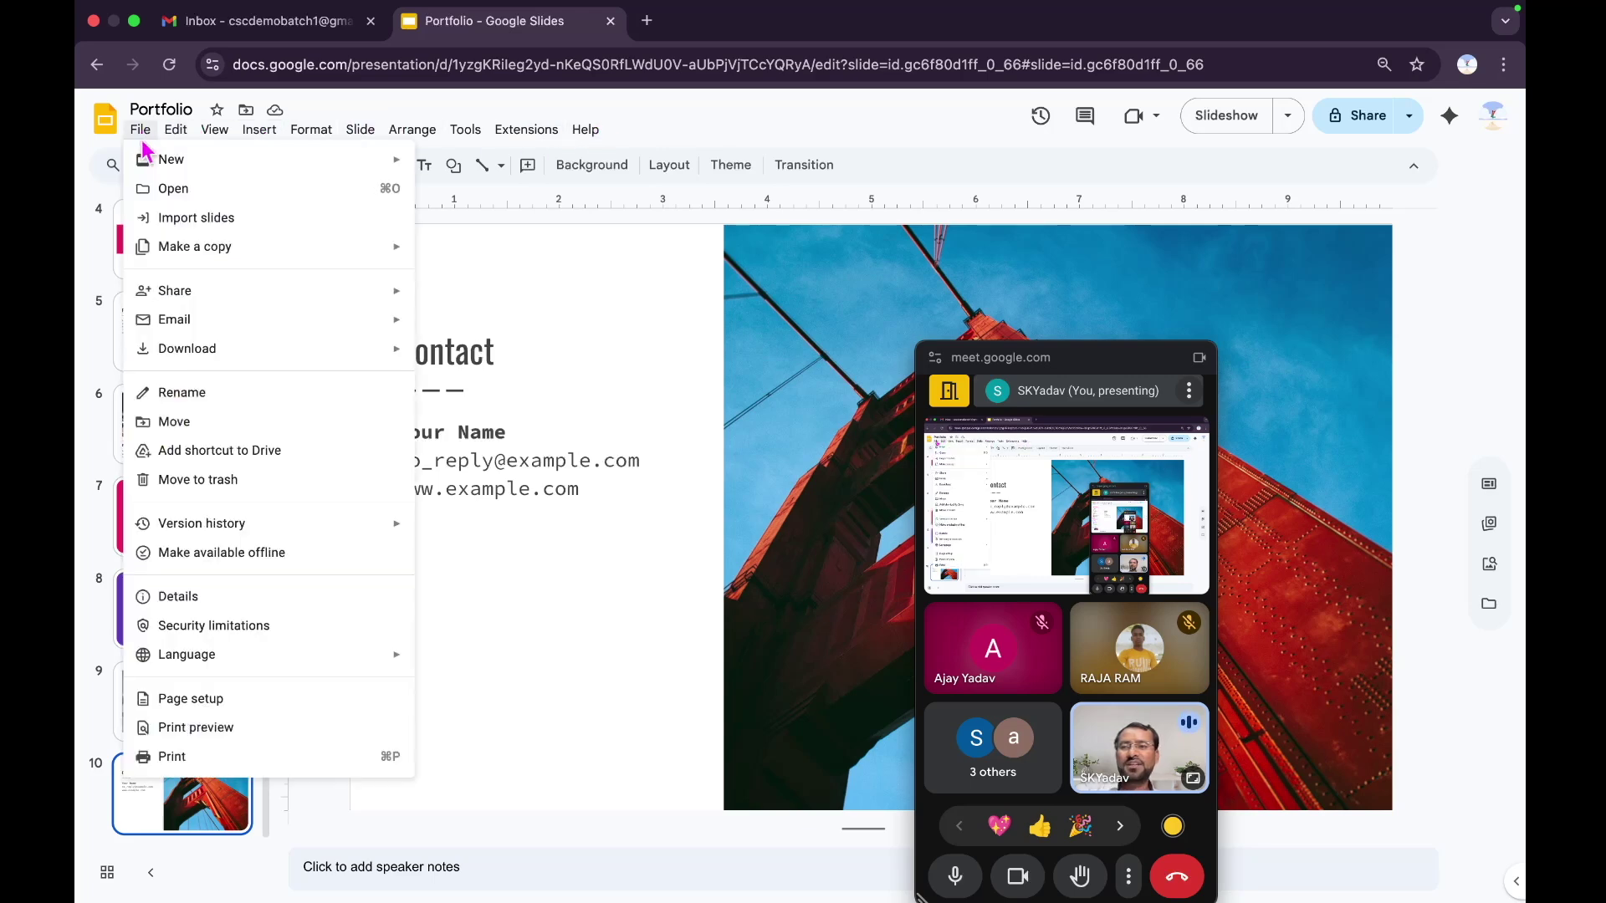
{"action": "mouse_move", "coordinate": [147, 170]}
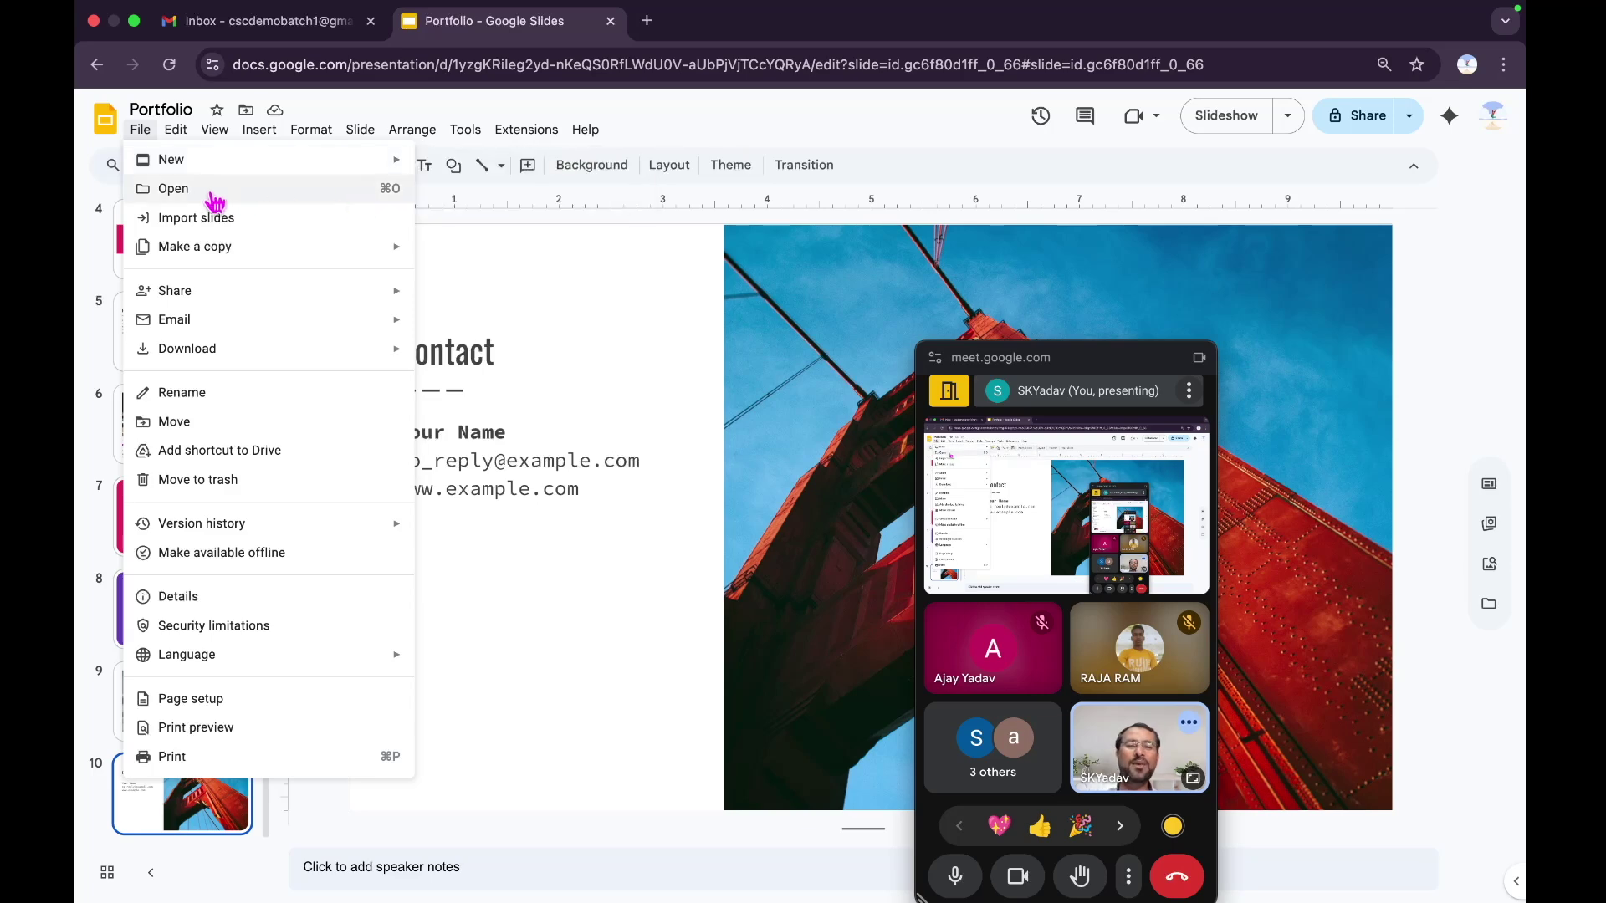
{"action": "left_click_drag", "start_coordinate": [1124, 361], "coordinate": [1405, 893]}
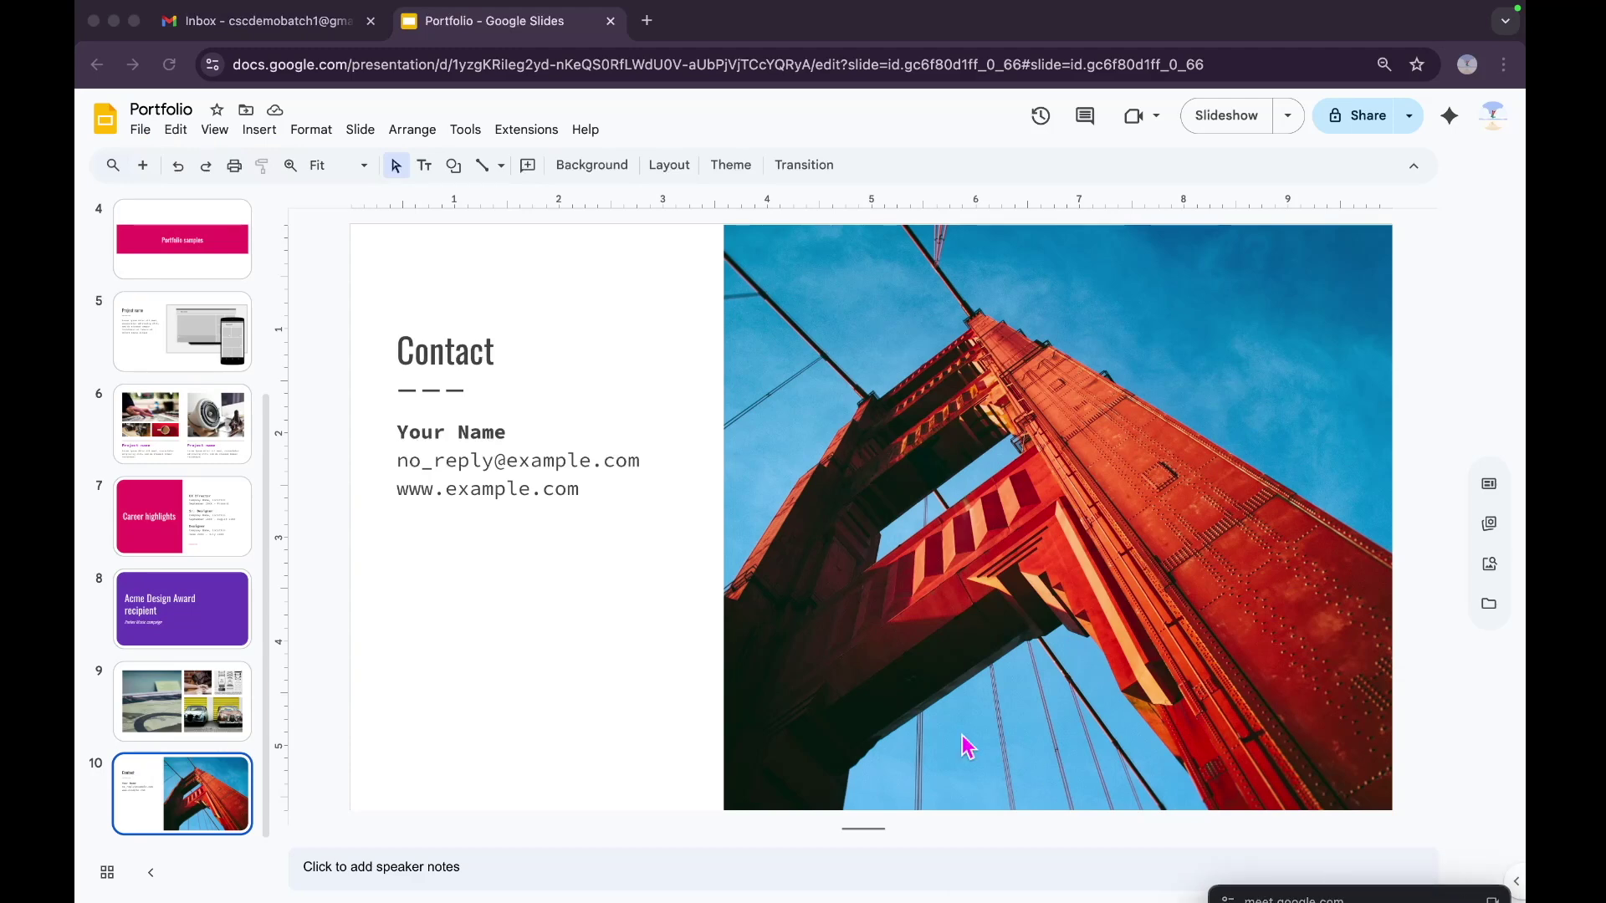
- Review the File commands of the presentation, including Import slides, Make a copy, Share, Email and Download
{"action": "left_click", "coordinate": [139, 133]}
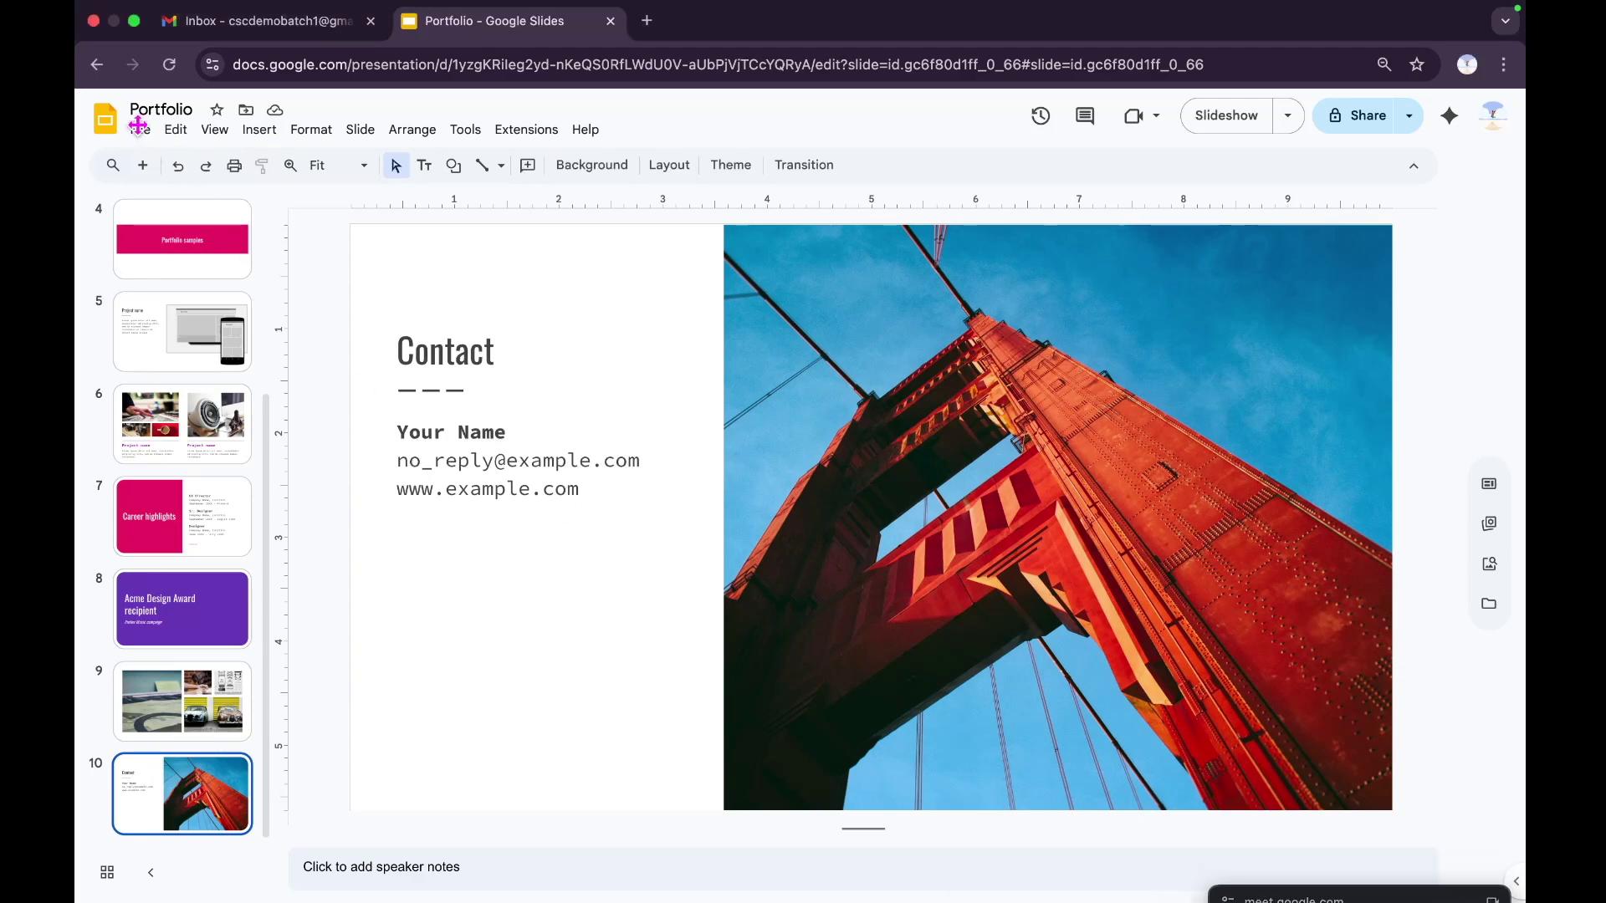
{"action": "left_click", "coordinate": [140, 134]}
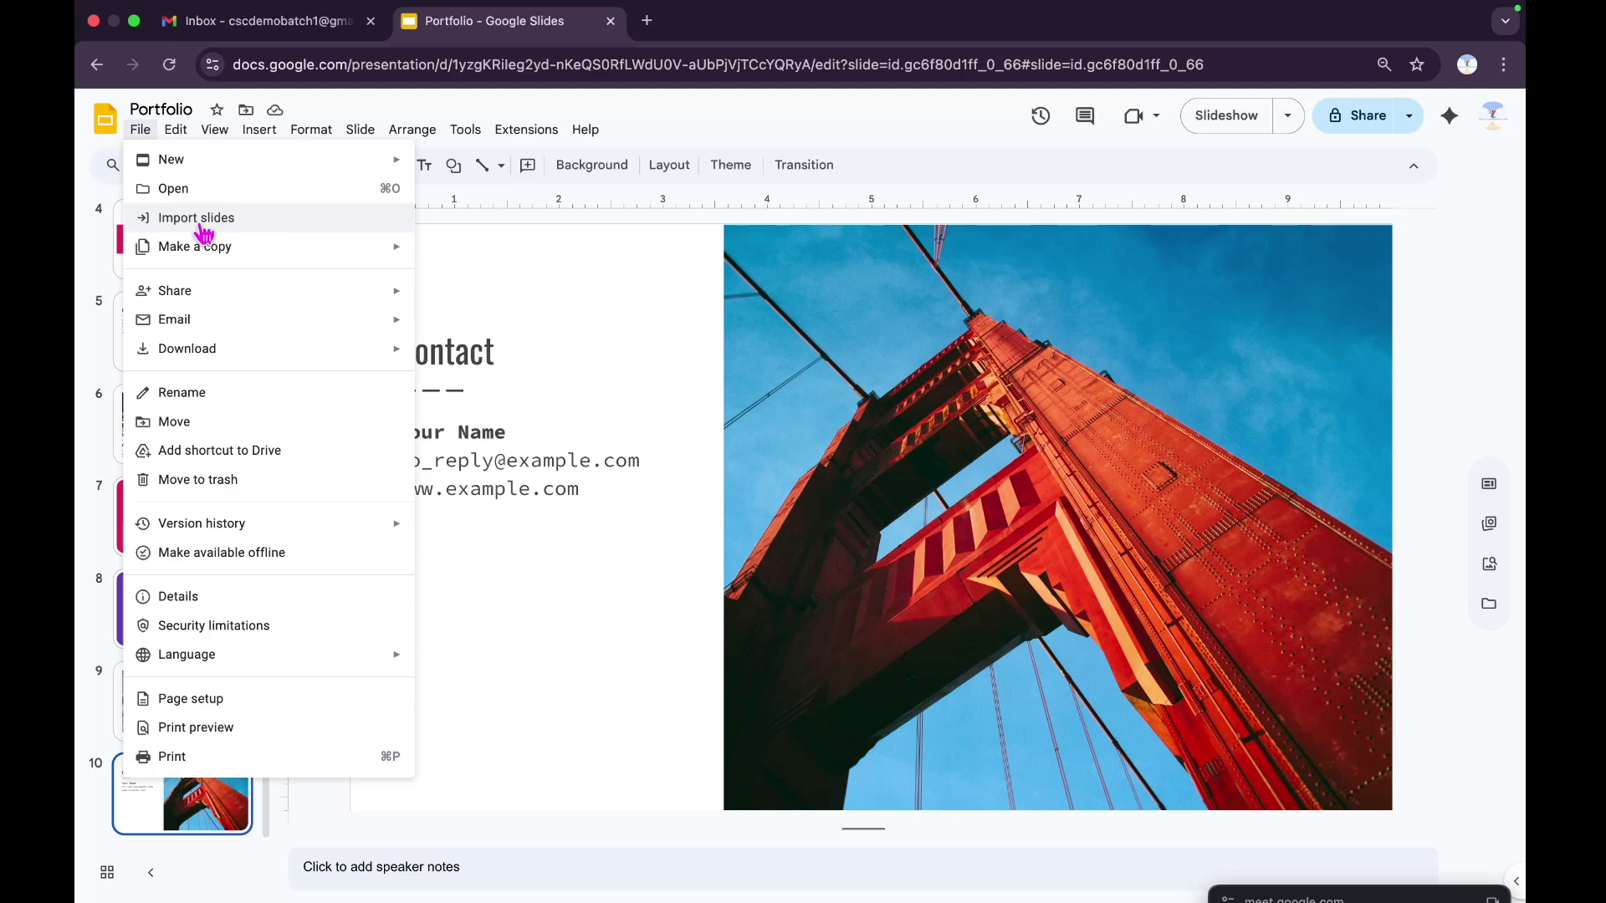
{"action": "mouse_move", "coordinate": [209, 258]}
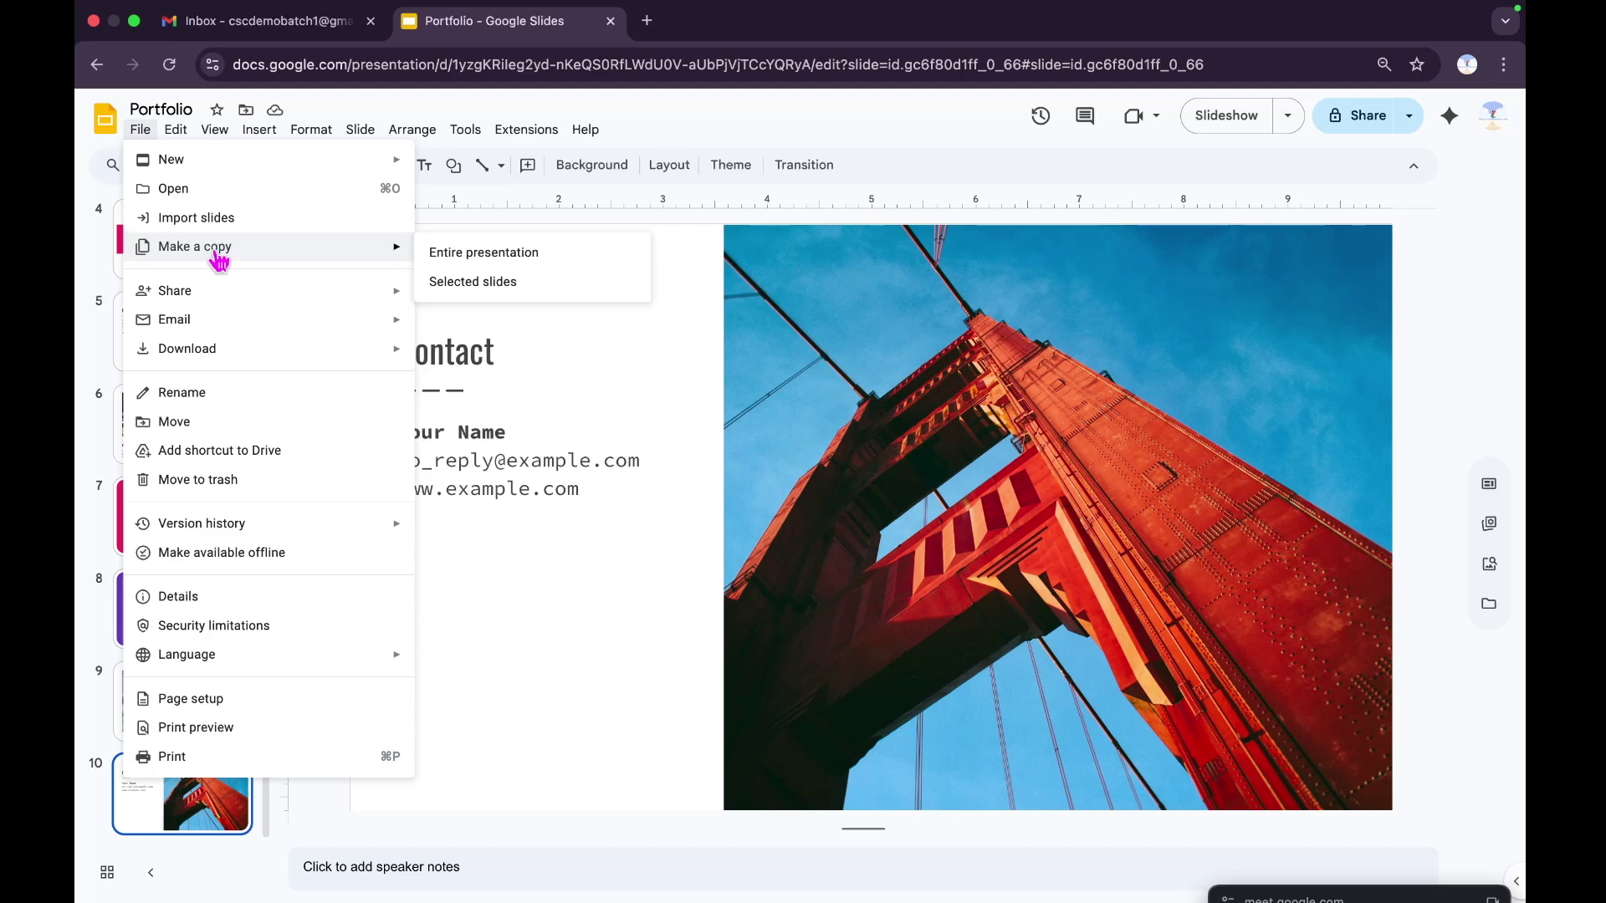
{"action": "mouse_move", "coordinate": [215, 297]}
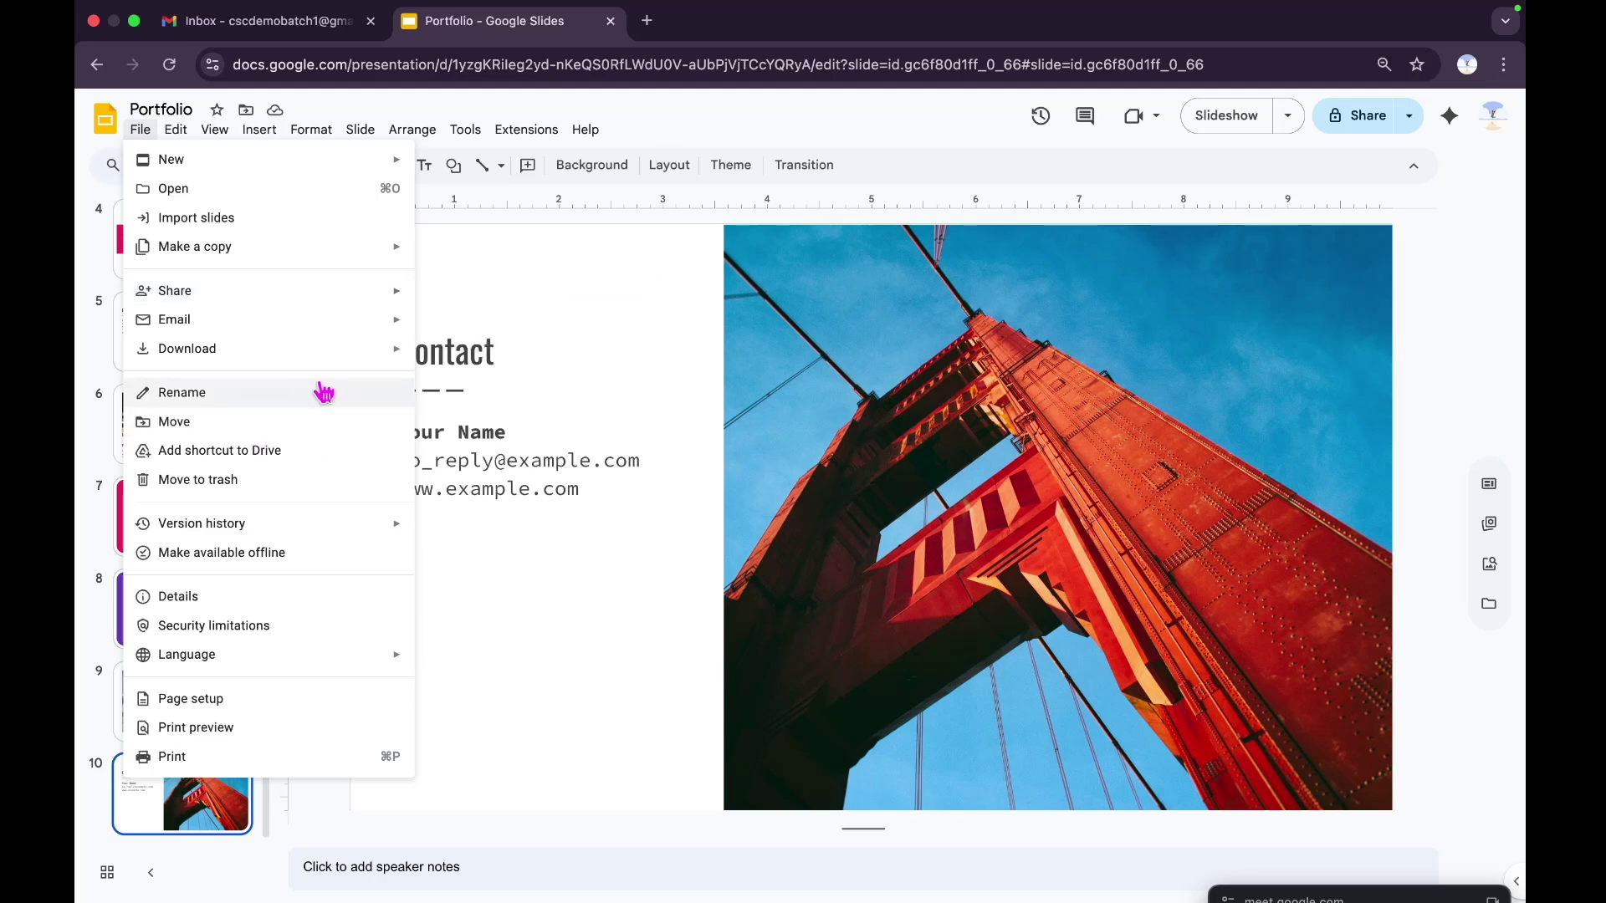
{"action": "mouse_move", "coordinate": [210, 328]}
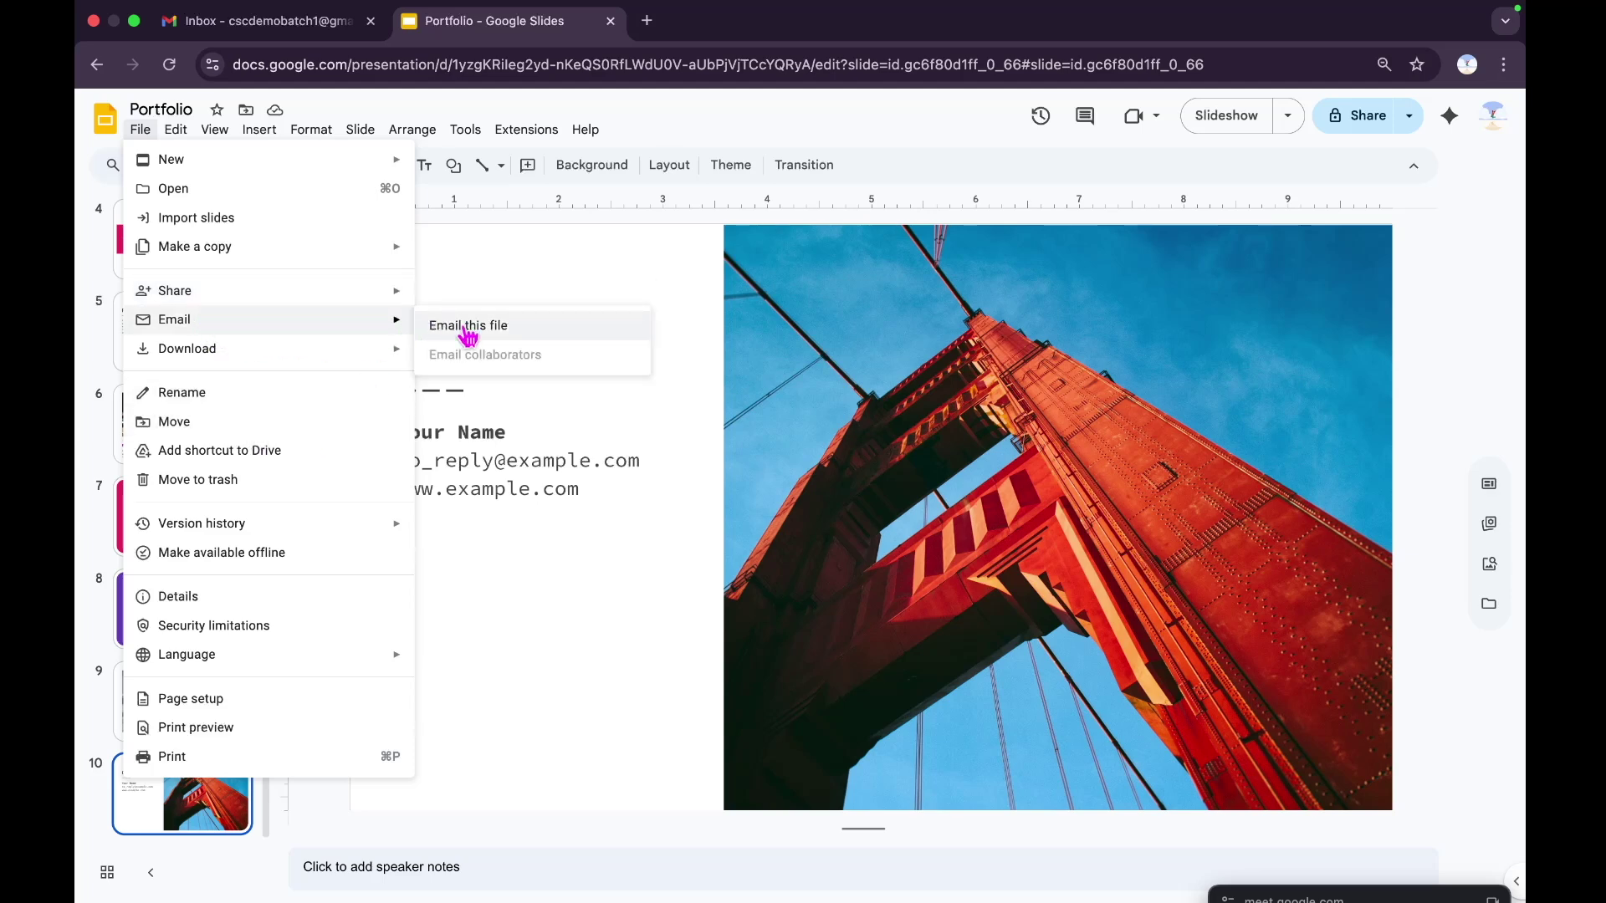
{"action": "mouse_move", "coordinate": [369, 350]}
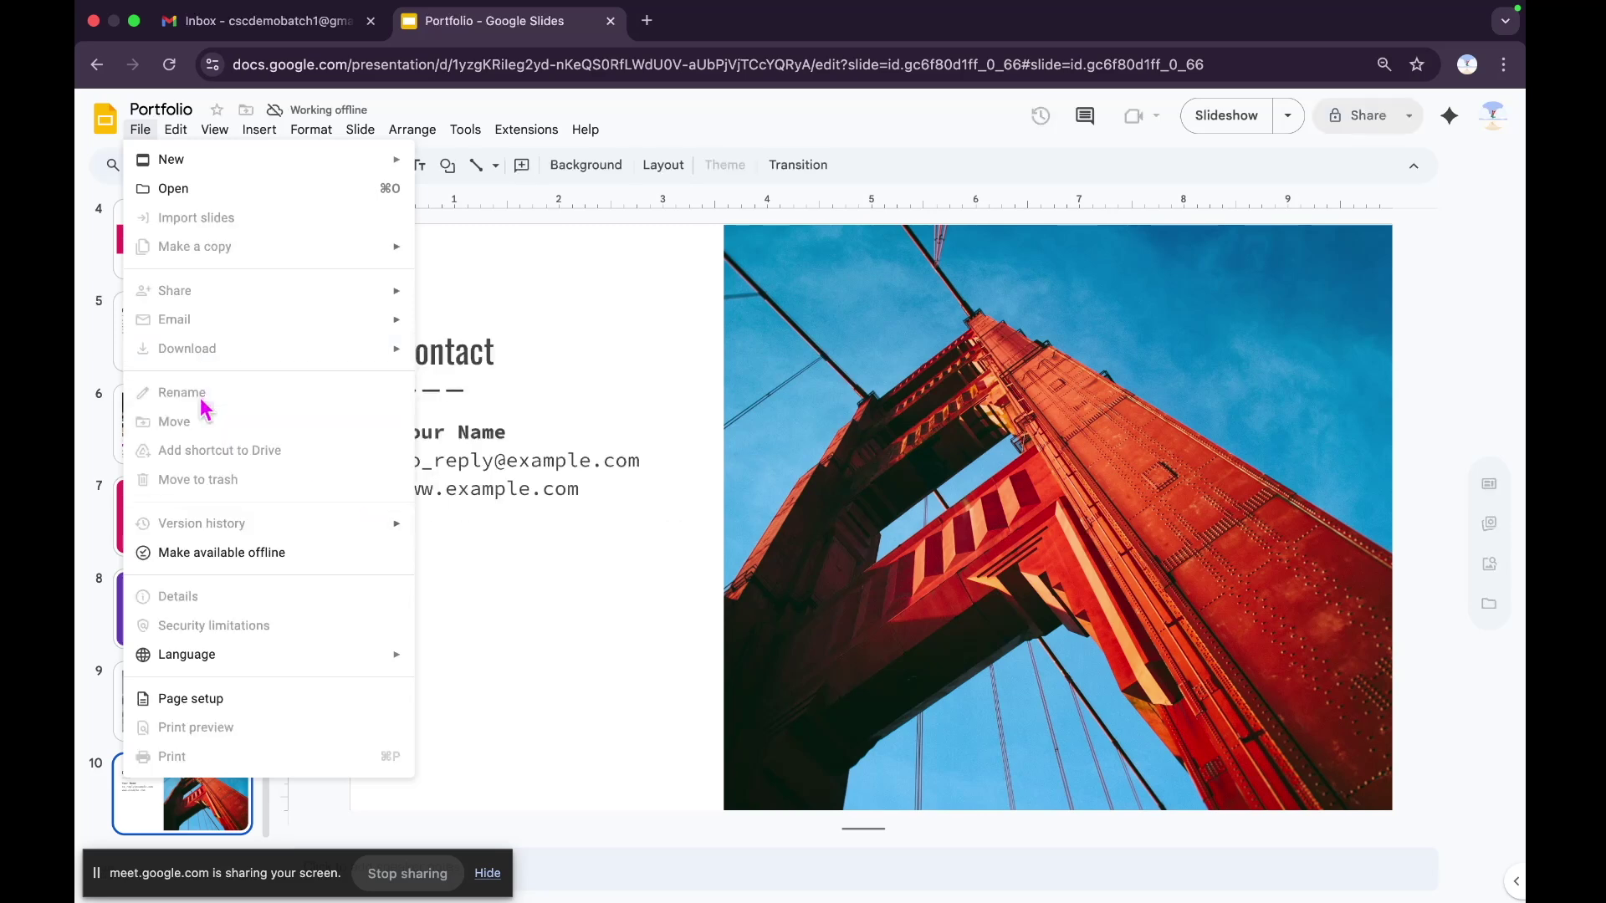
- Look through the Format and File commands, and select the contact details text box on the Contact slide
{"action": "mouse_move", "coordinate": [311, 128]}
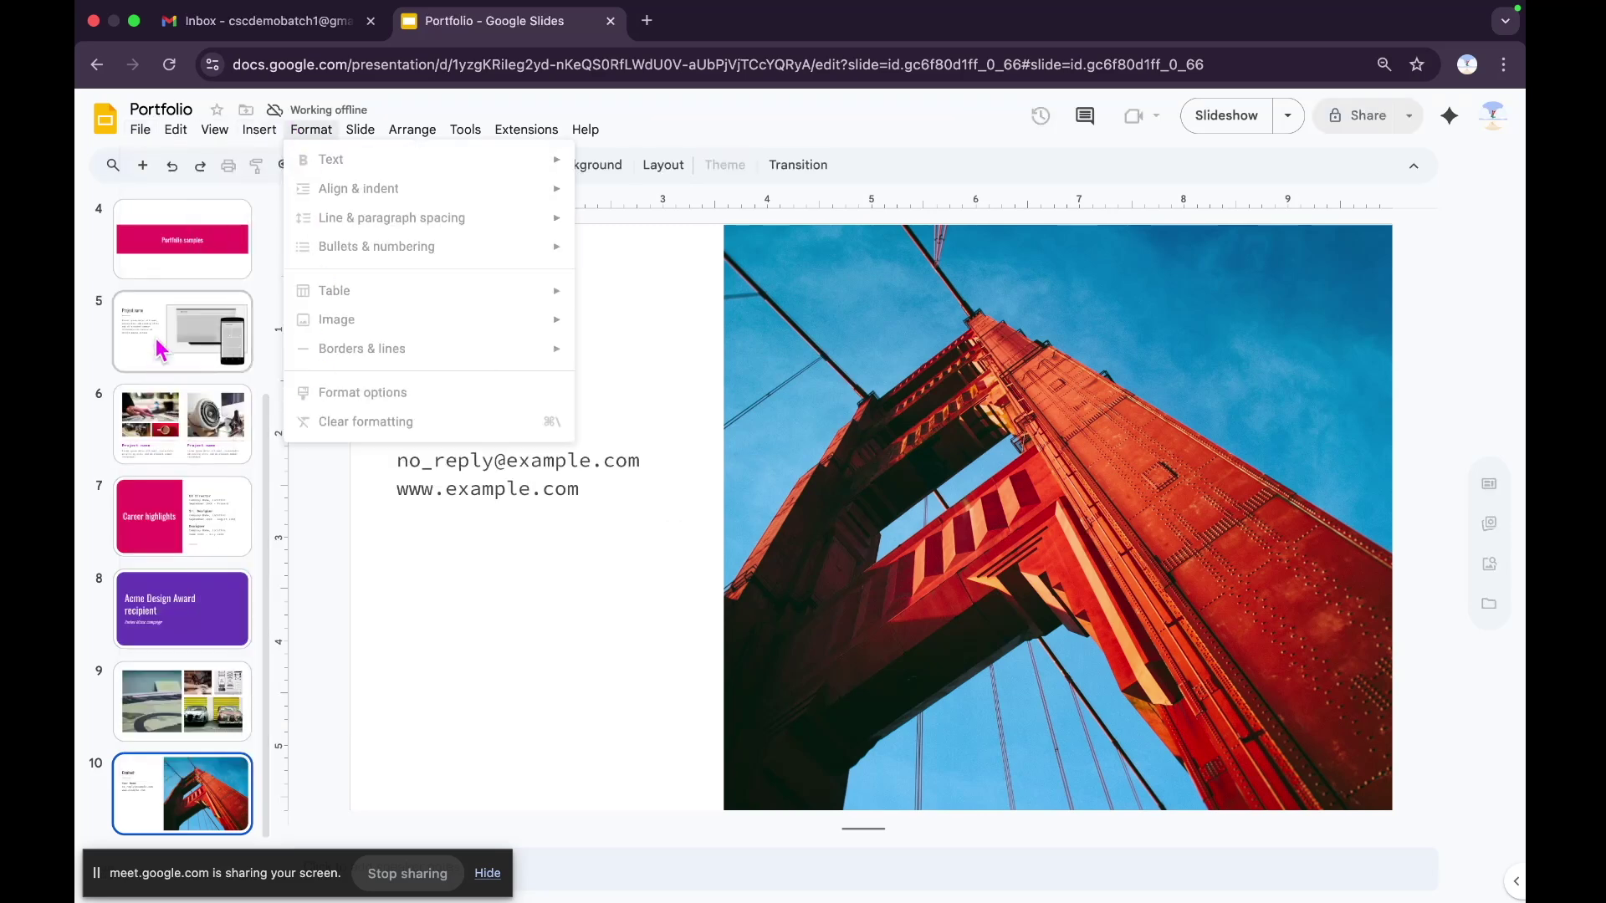
{"action": "mouse_move", "coordinate": [140, 131]}
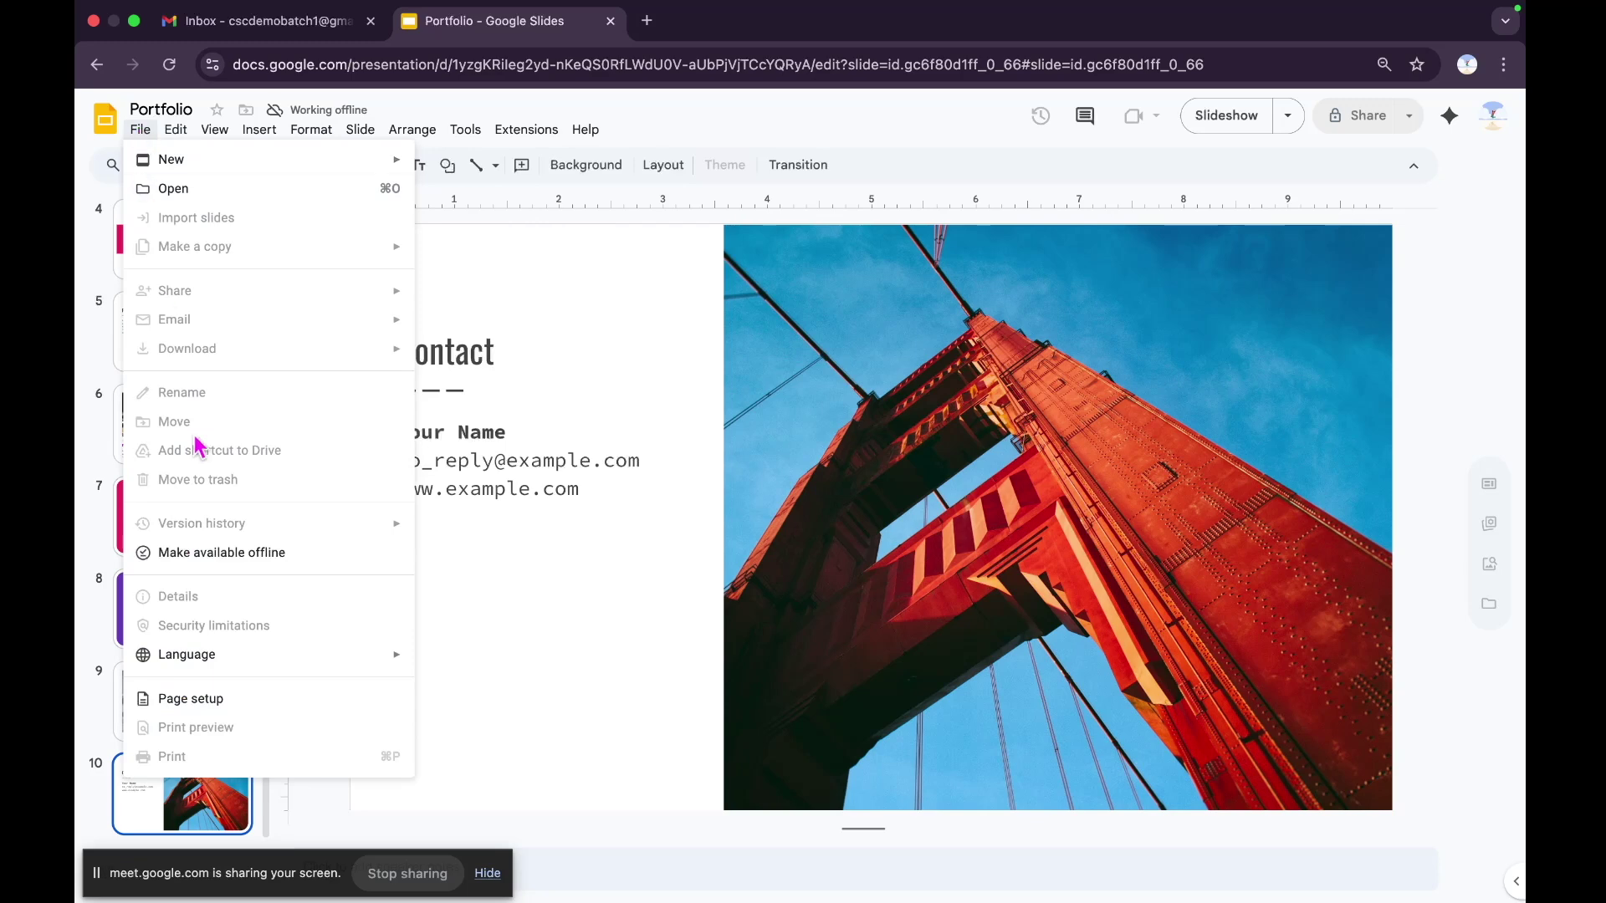
{"action": "left_click", "coordinate": [519, 635]}
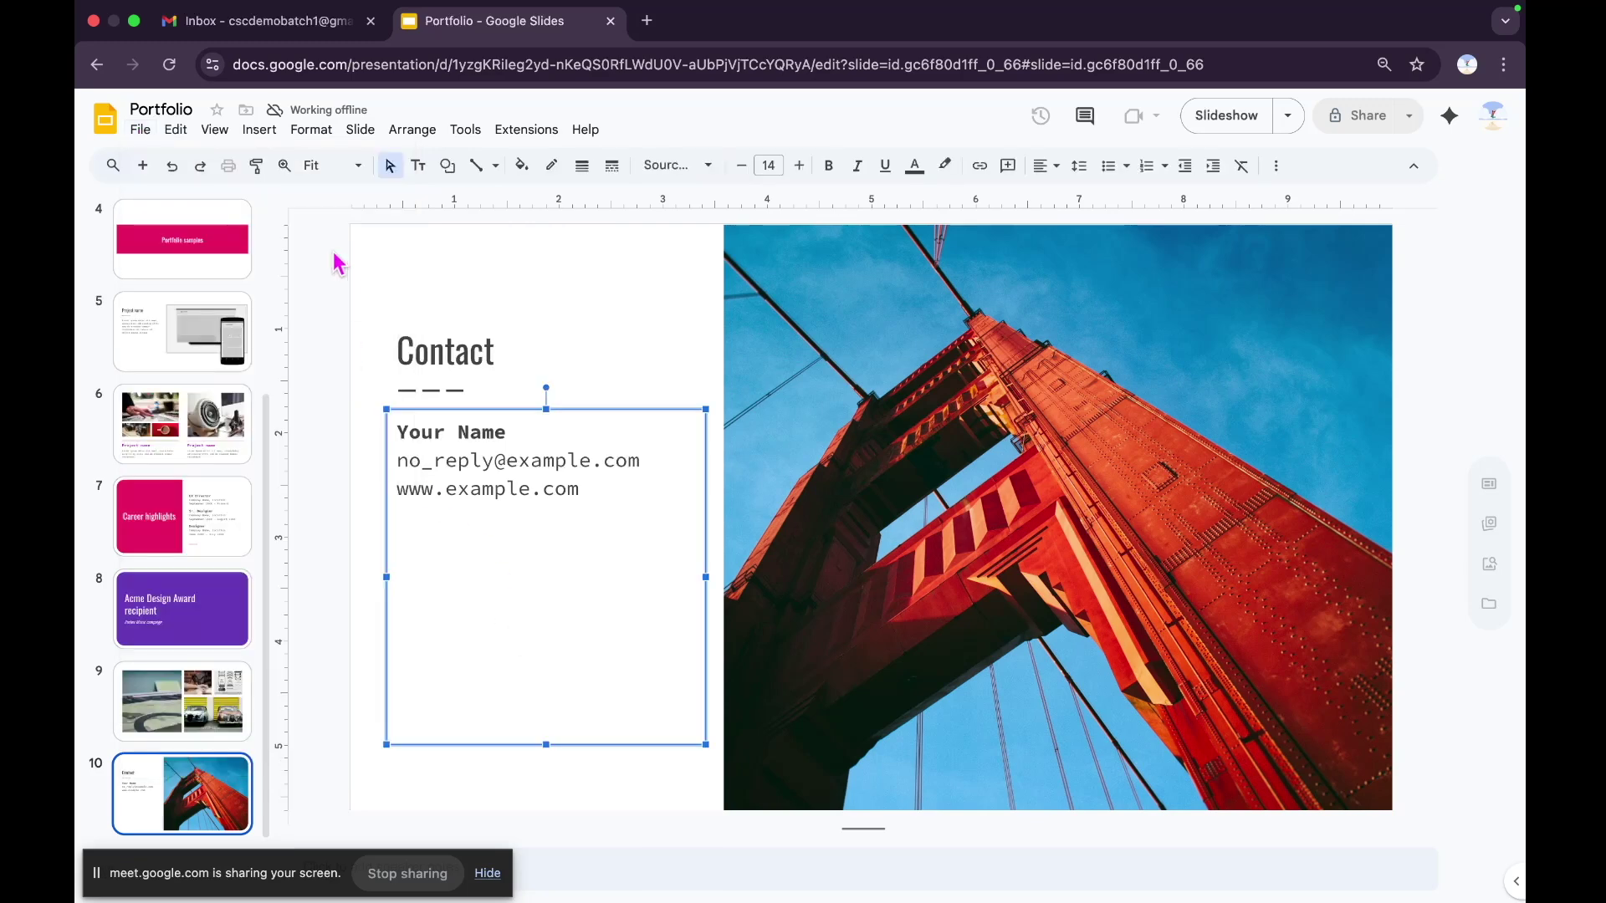
- Select the word Contact in the title of the Contact slide
{"action": "left_click", "coordinate": [140, 130]}
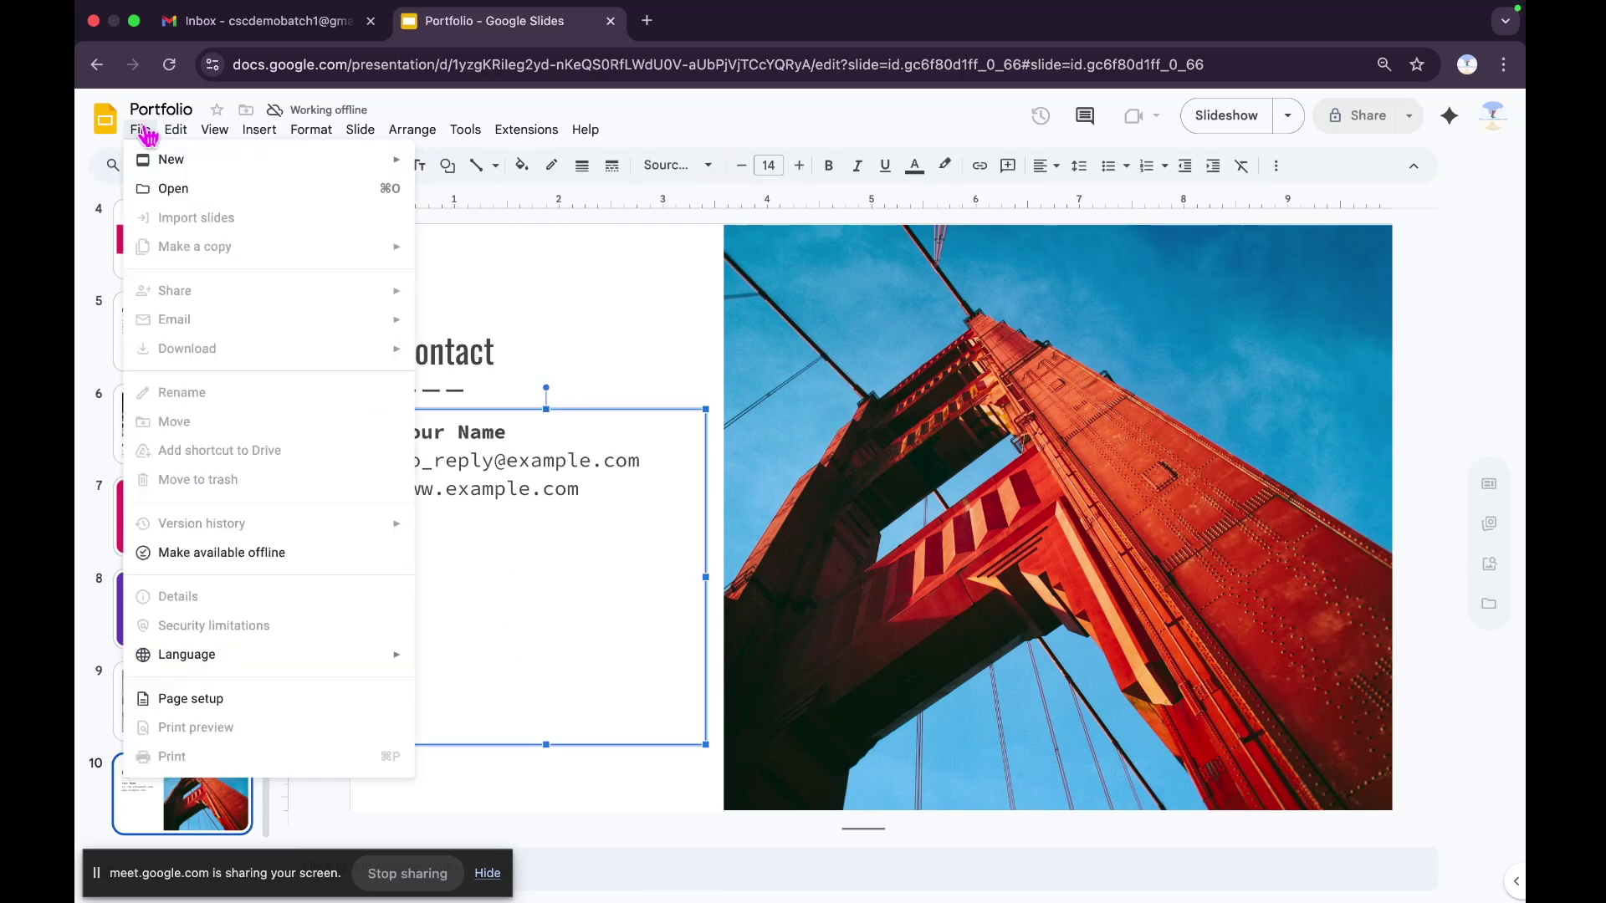
{"action": "left_click", "coordinate": [505, 489]}
{"action": "double_click", "coordinate": [502, 489]}
{"action": "double_click", "coordinate": [456, 361]}
- Review the version history and offline availability commands, and view the presentation's document details before closing them
{"action": "left_click", "coordinate": [139, 130]}
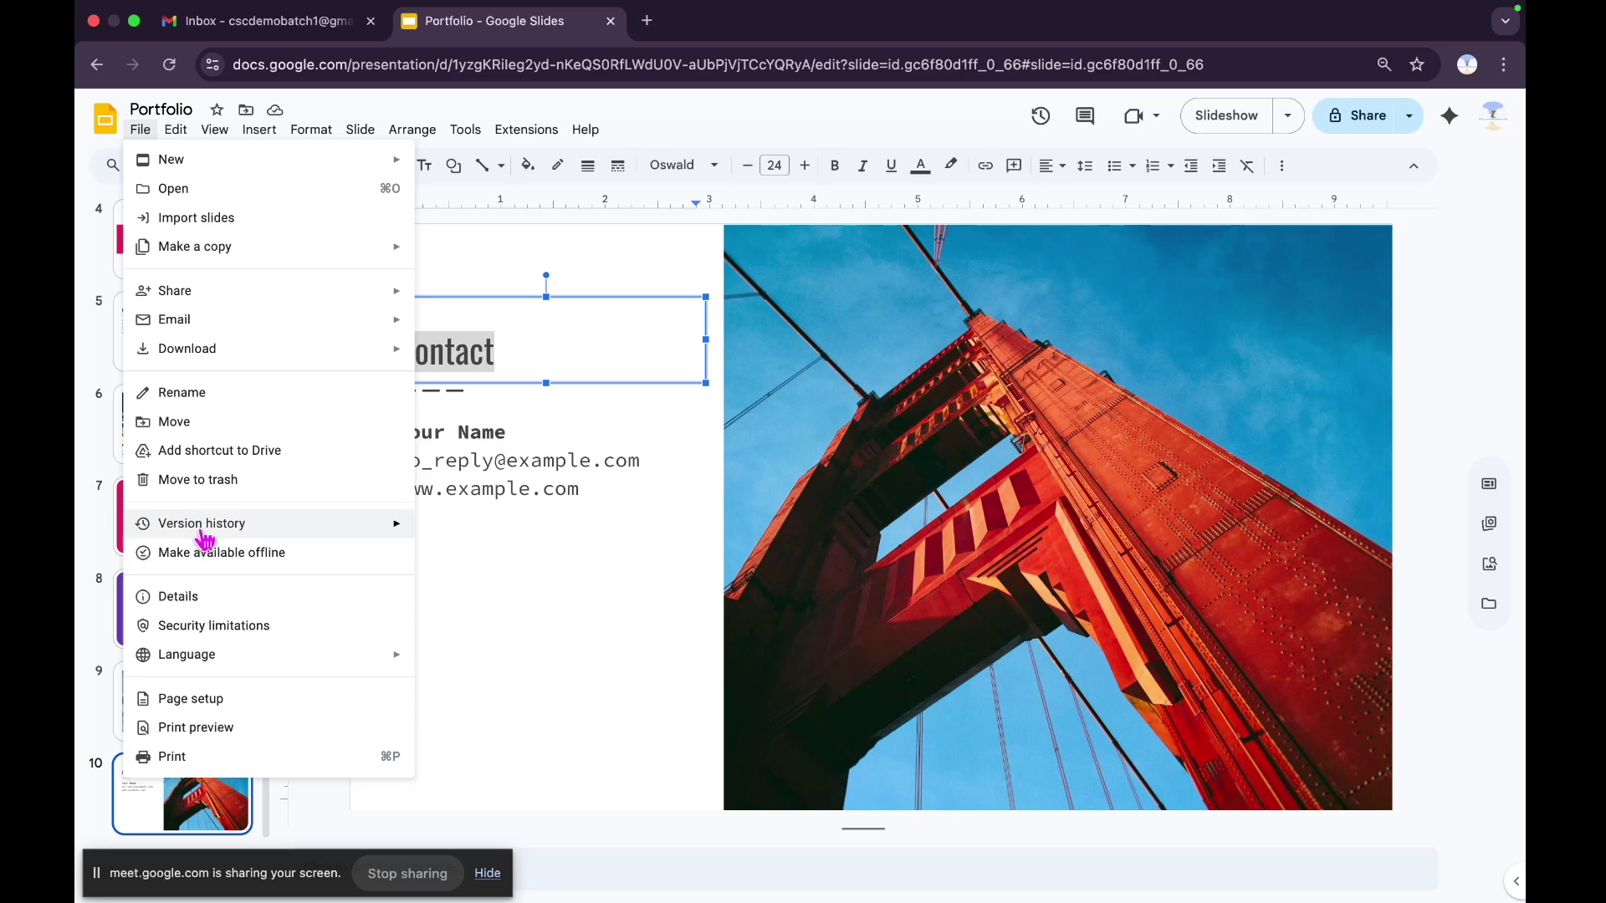
{"action": "mouse_move", "coordinate": [230, 530]}
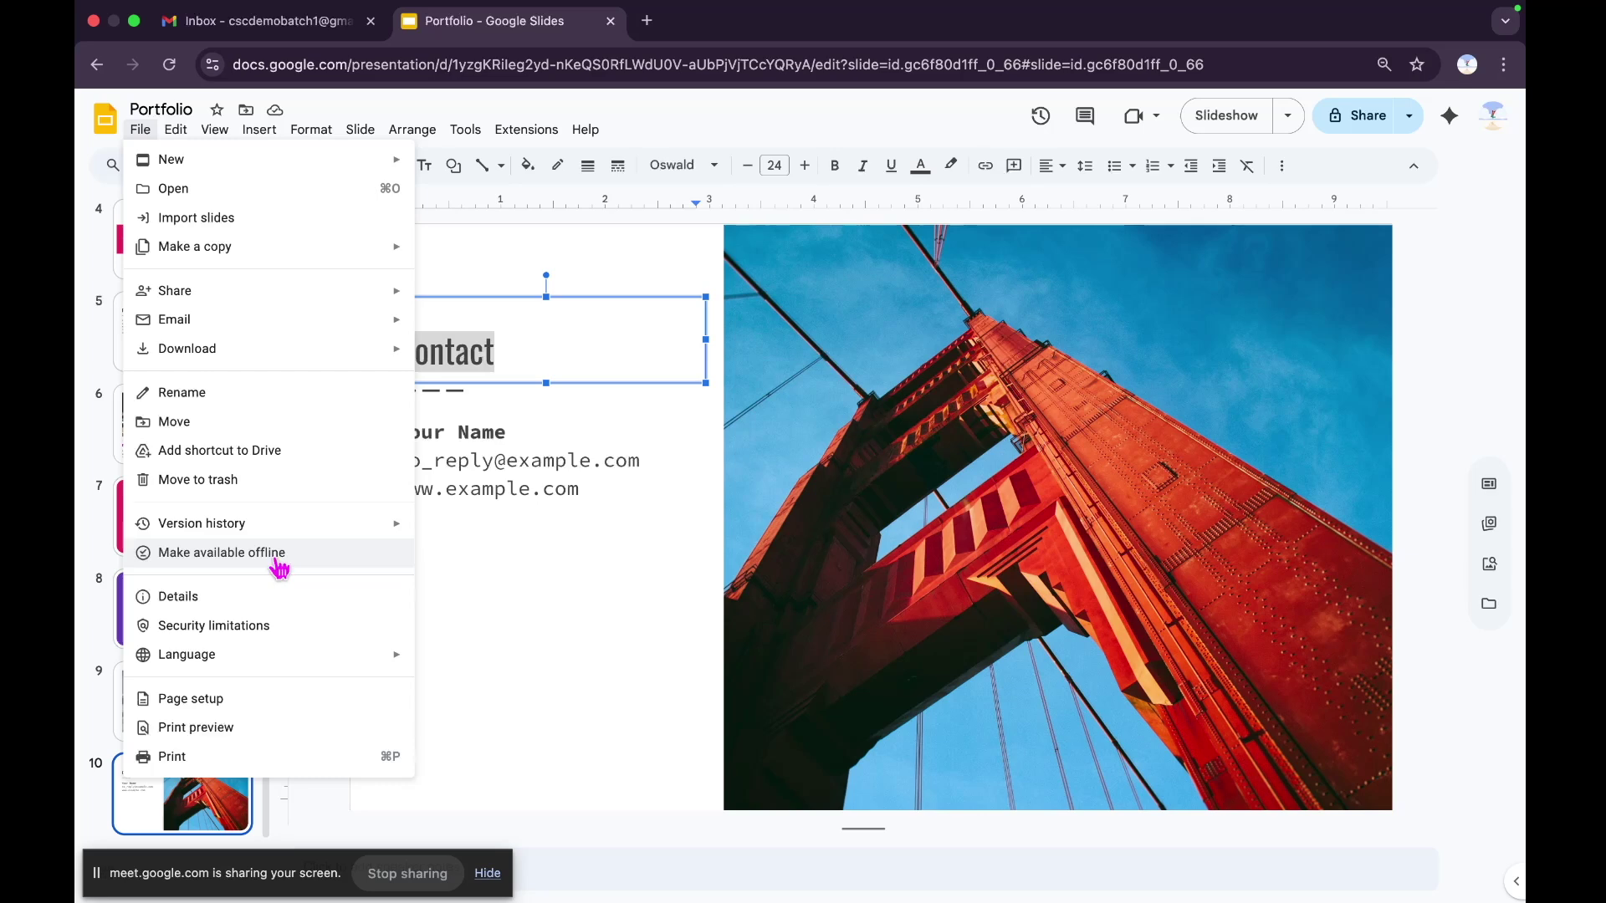
{"action": "left_click", "coordinate": [179, 596]}
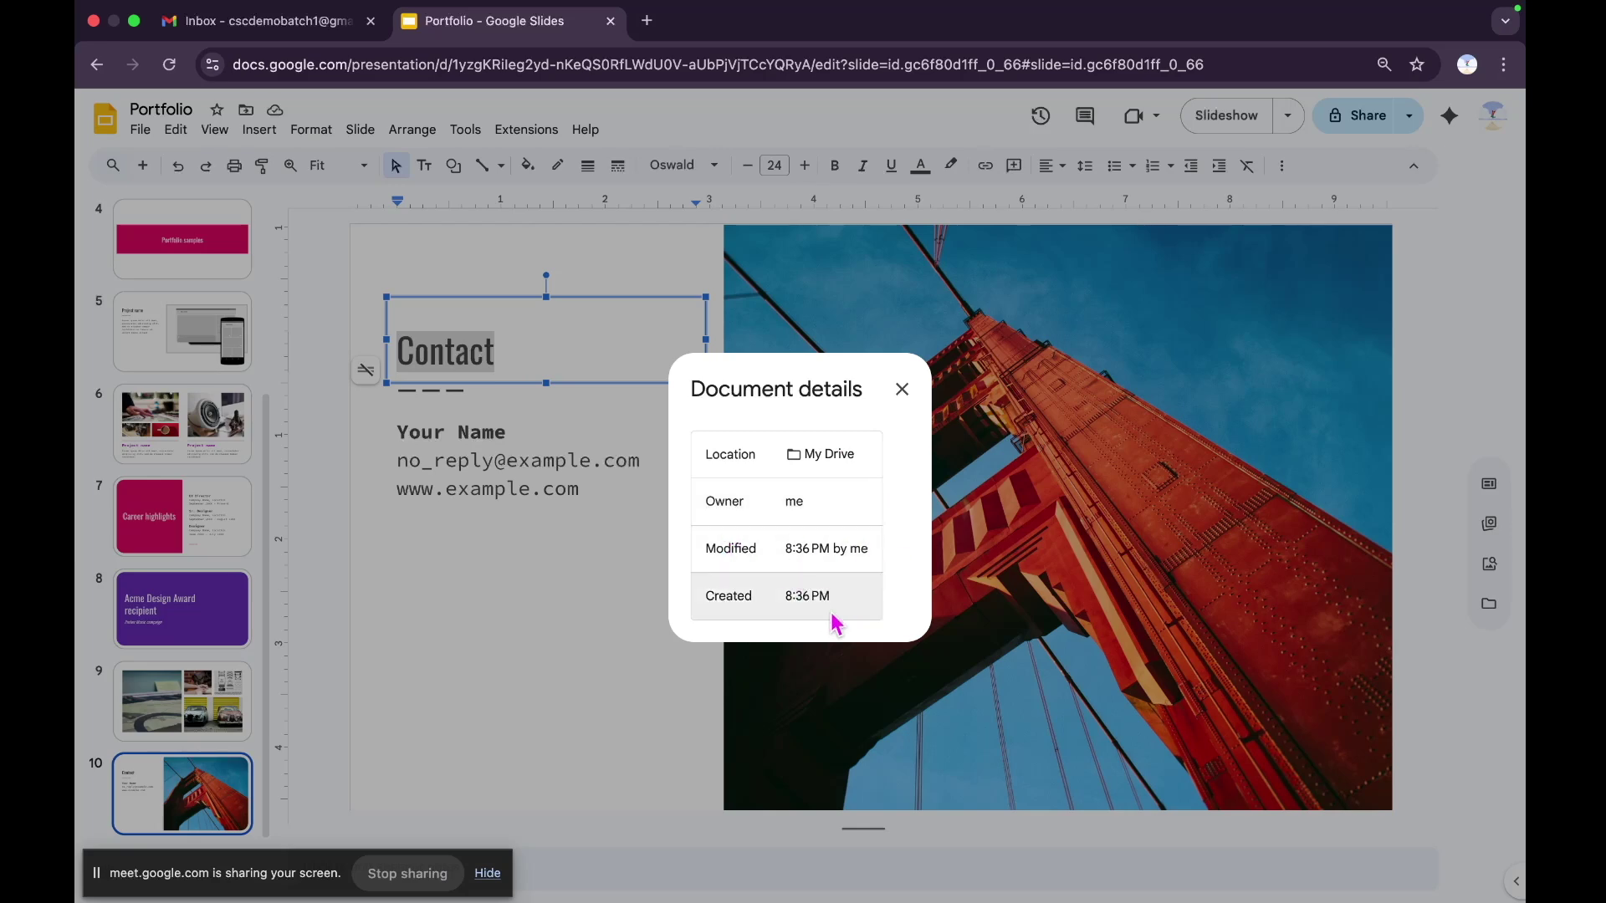
{"action": "left_click", "coordinate": [902, 389]}
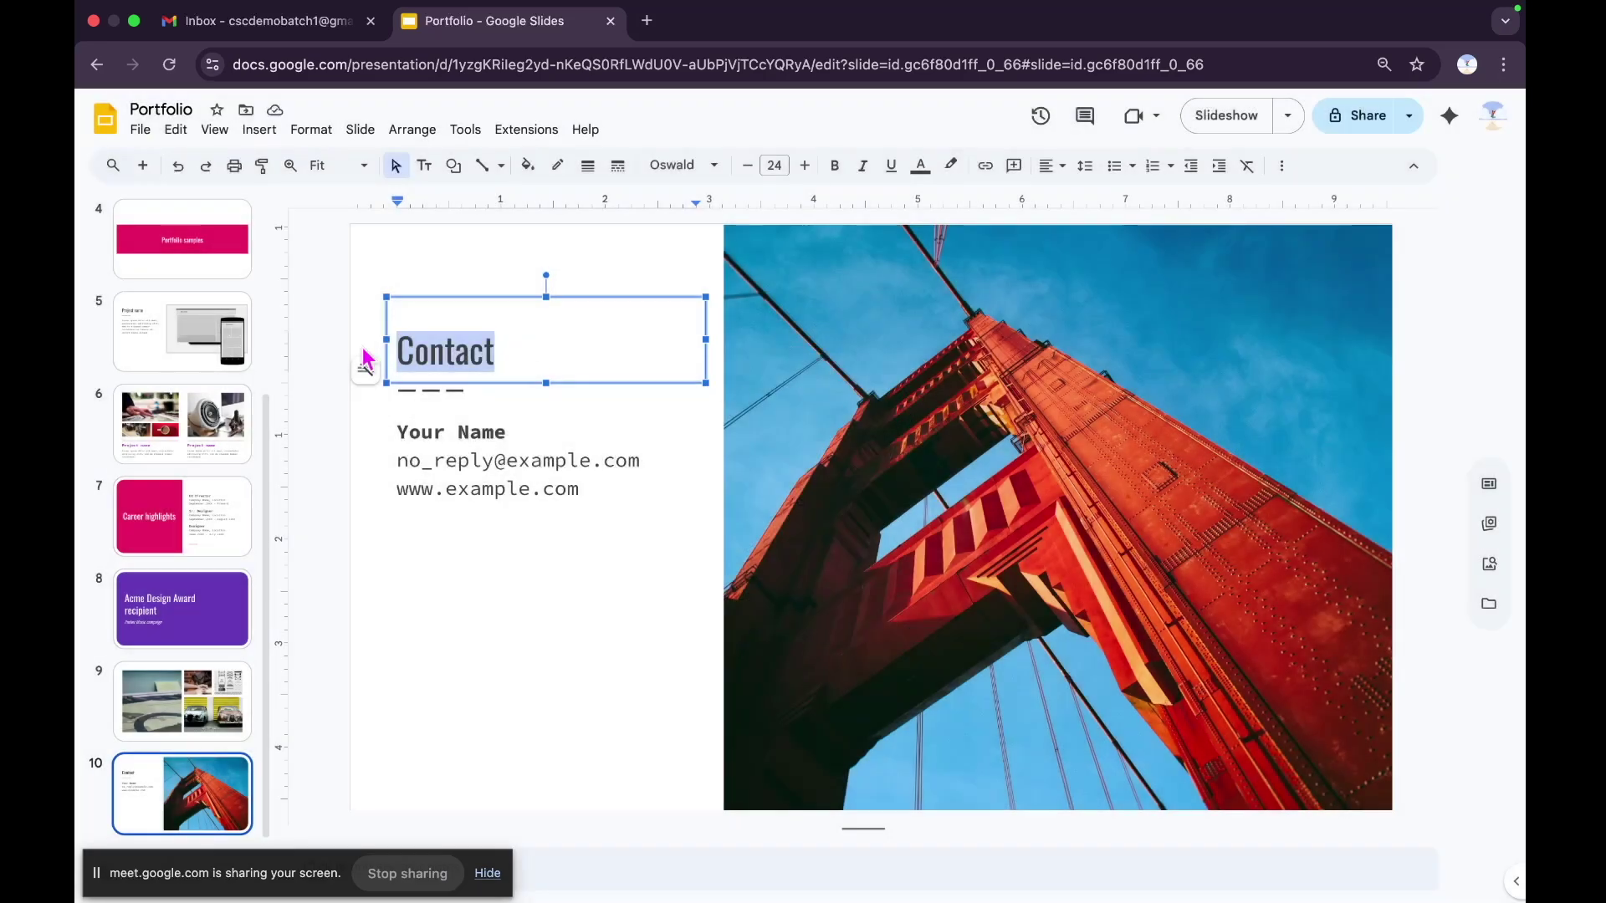
- Examine the Security limitations command and browse the list of available languages for the presentation
{"action": "left_click", "coordinate": [144, 134]}
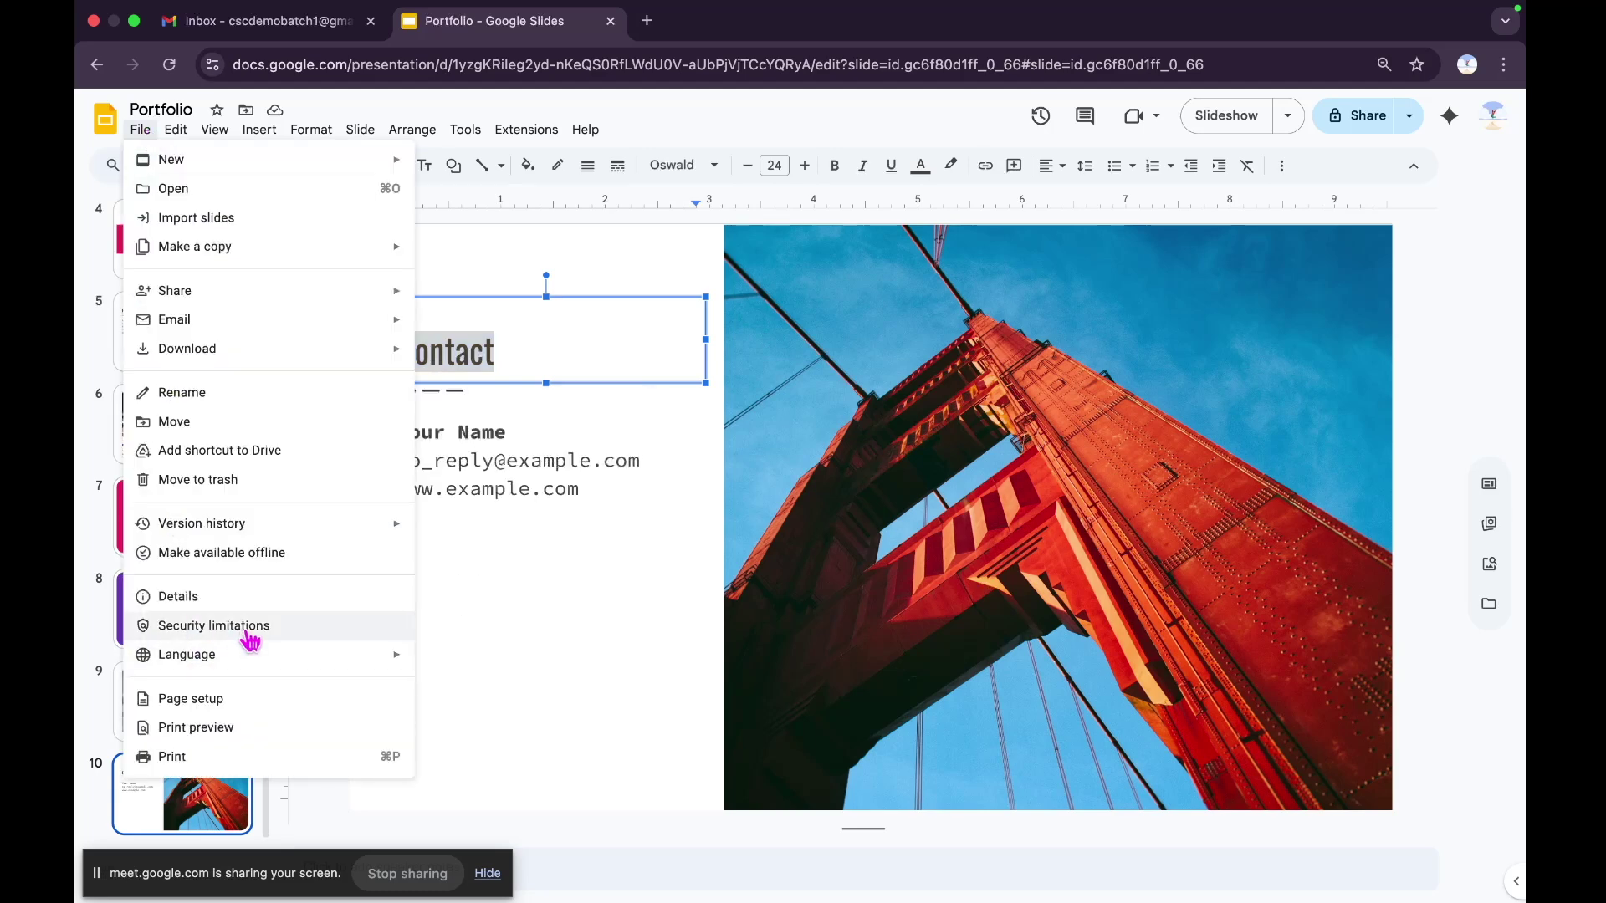
{"action": "mouse_move", "coordinate": [226, 663]}
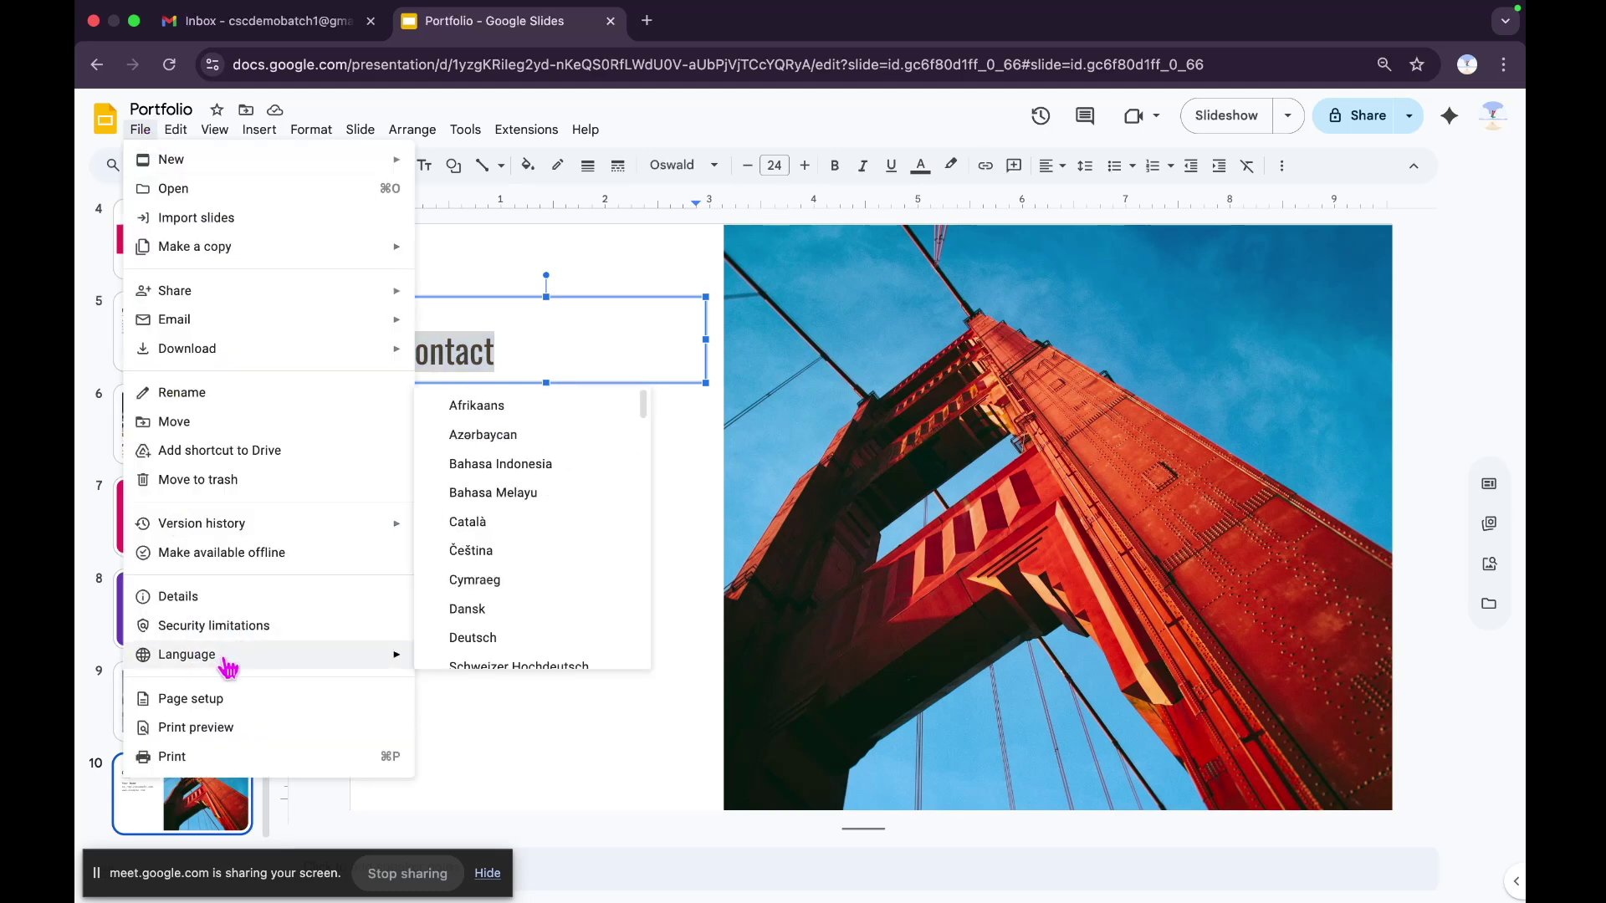
{"action": "scroll", "coordinate": [502, 640], "scroll_direction": "down", "scroll_amount": 3}
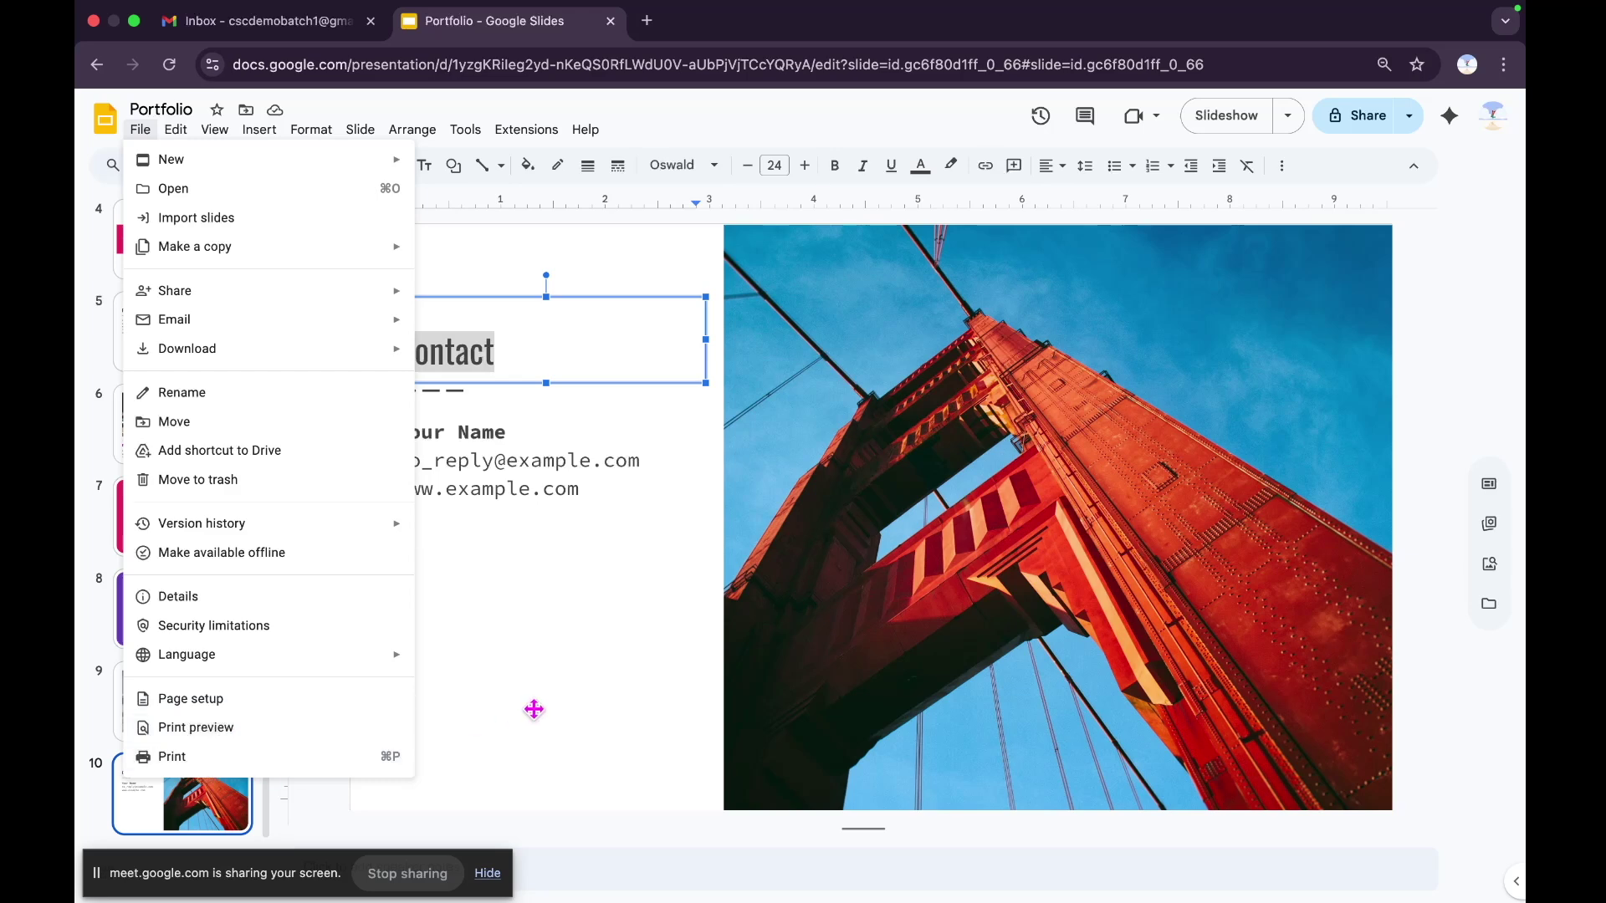
- Look through the editing and viewing commands, and preview the Contact slide as a slideshow before returning to the editor
{"action": "mouse_move", "coordinate": [179, 135]}
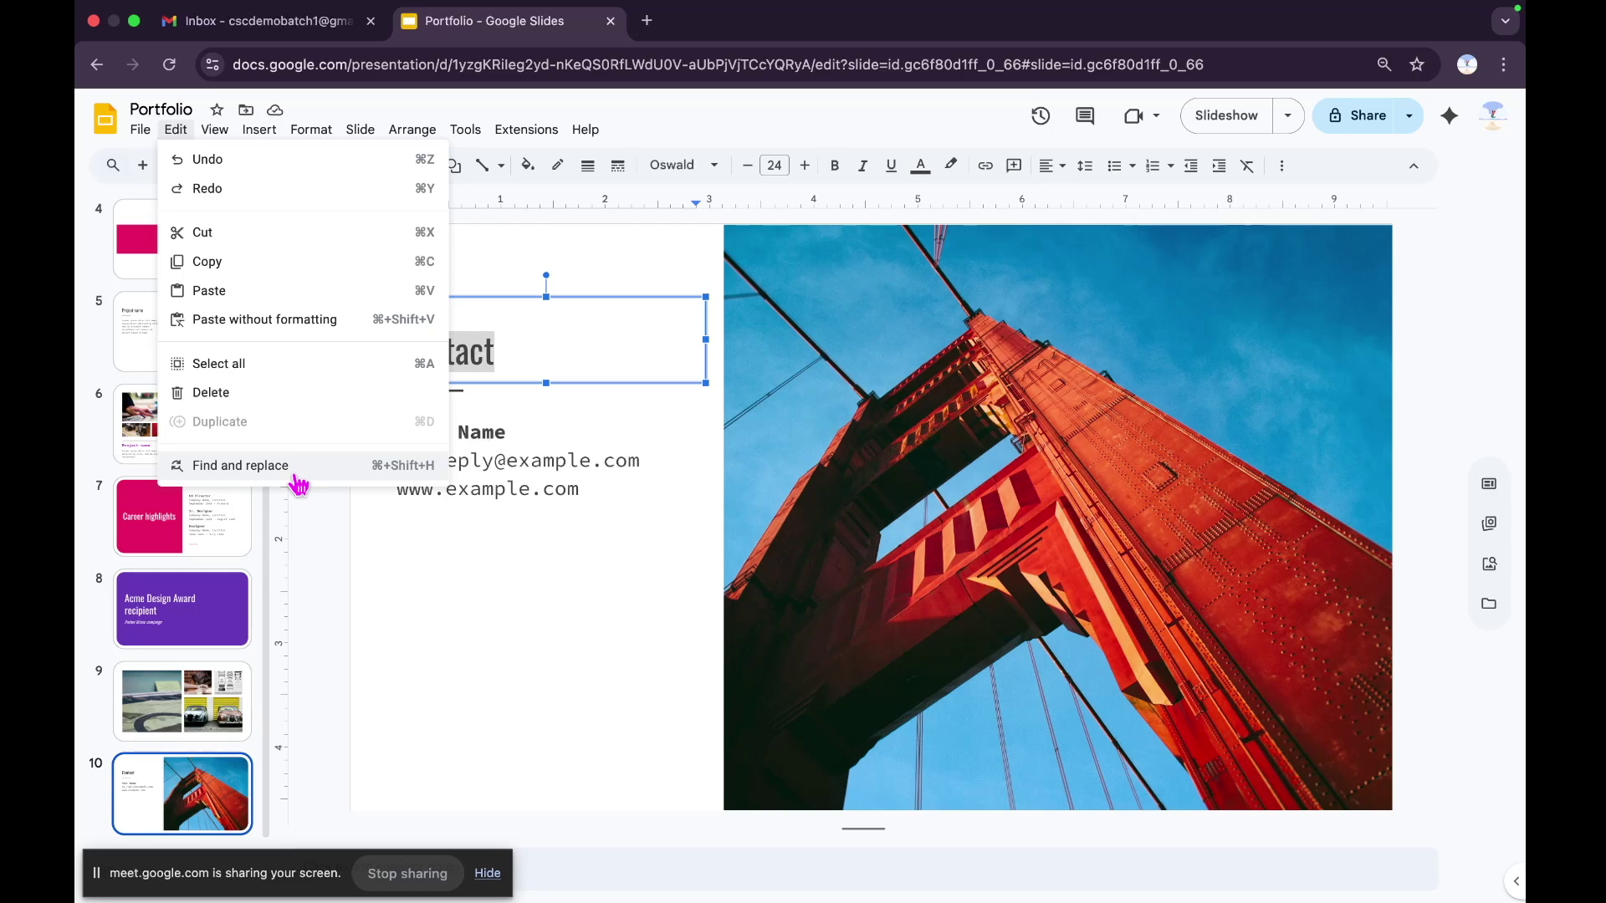
{"action": "mouse_move", "coordinate": [221, 132]}
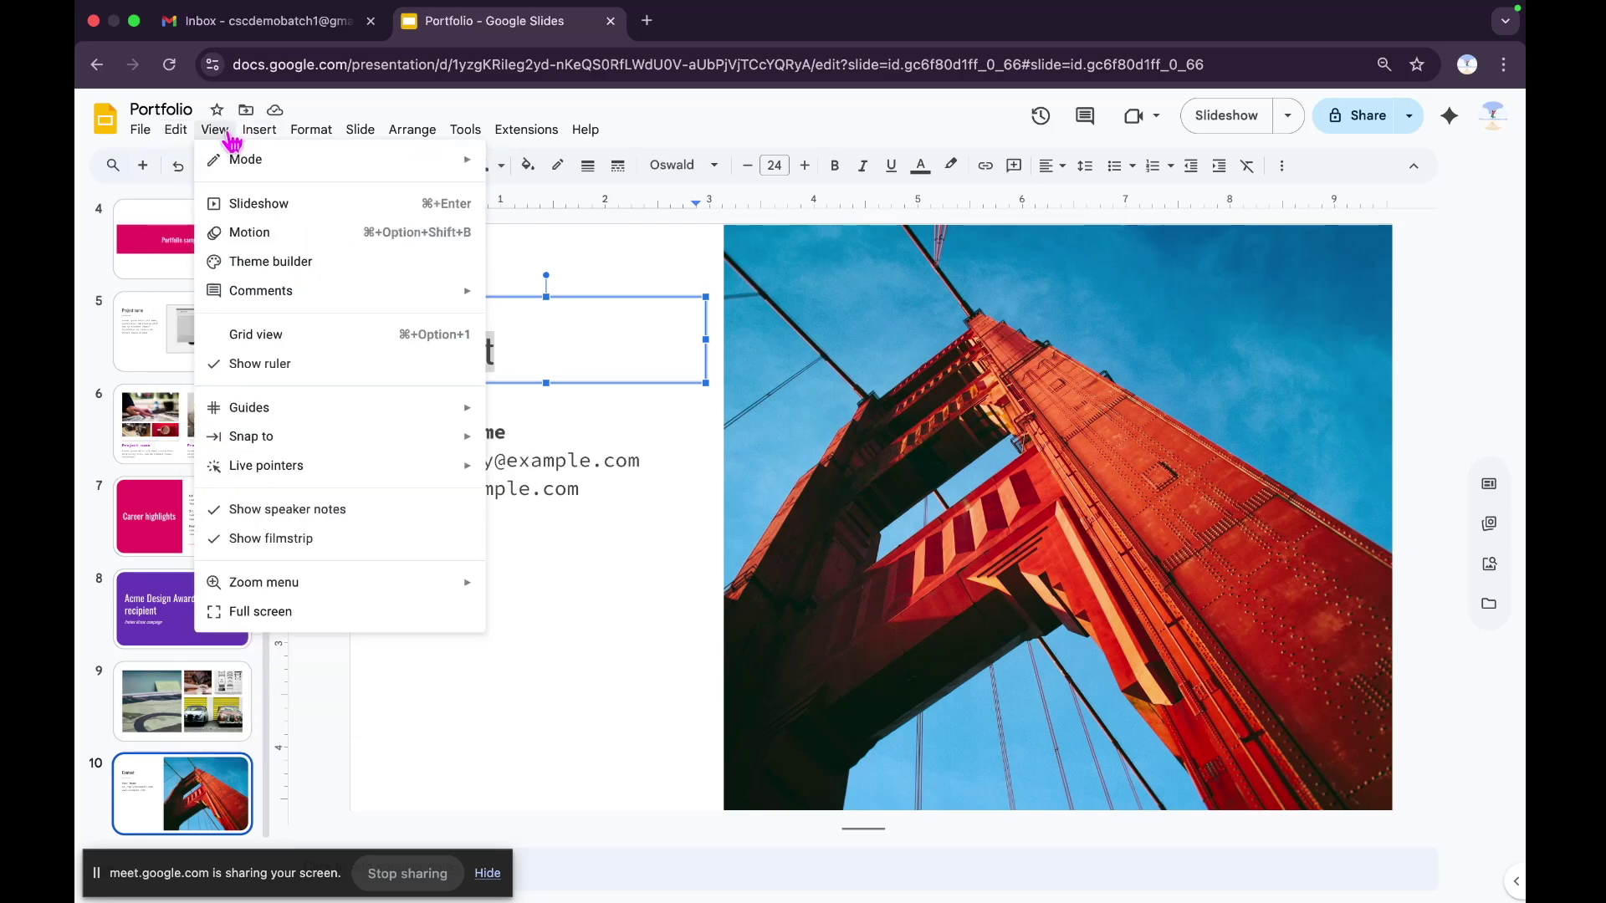
{"action": "mouse_move", "coordinate": [254, 169]}
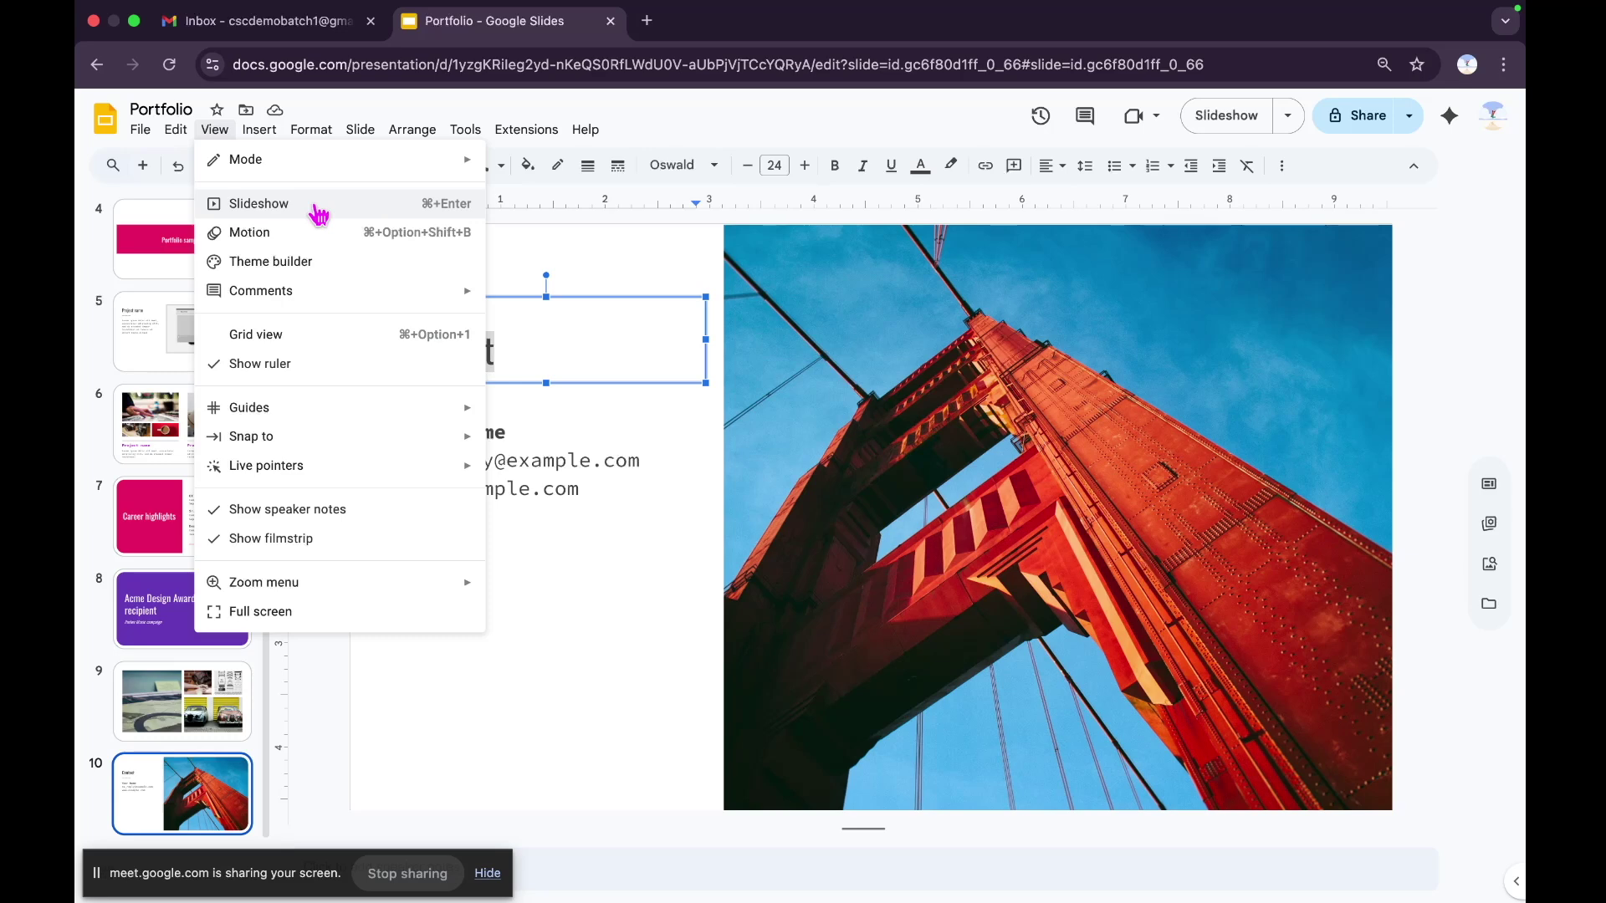
{"action": "left_click", "coordinate": [319, 215]}
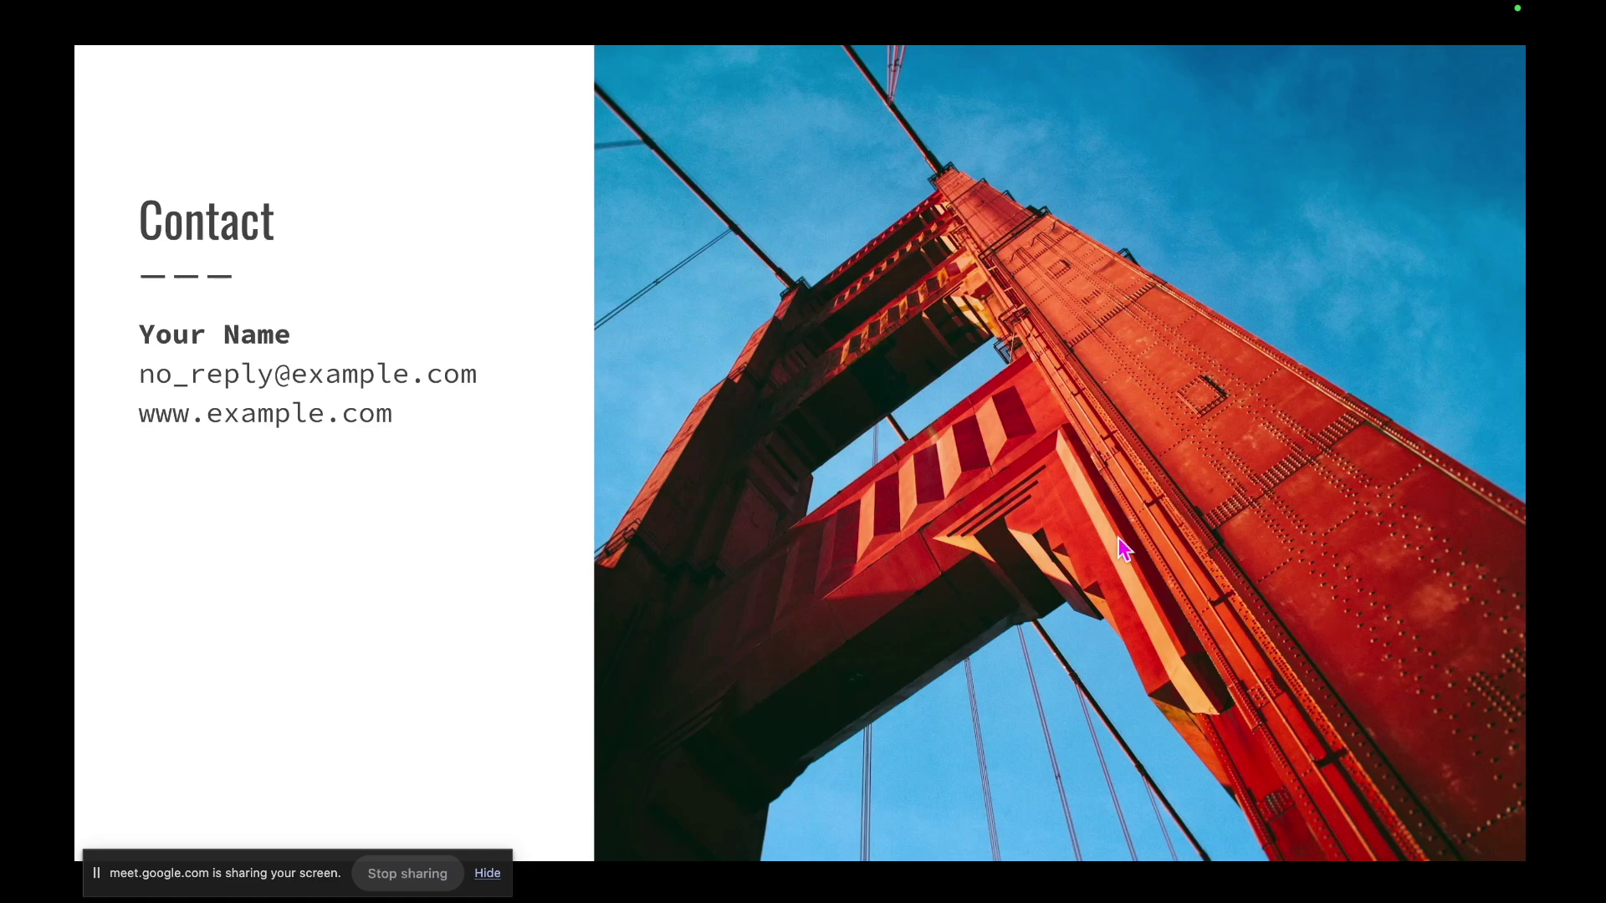
{"action": "key", "text": "Escape"}
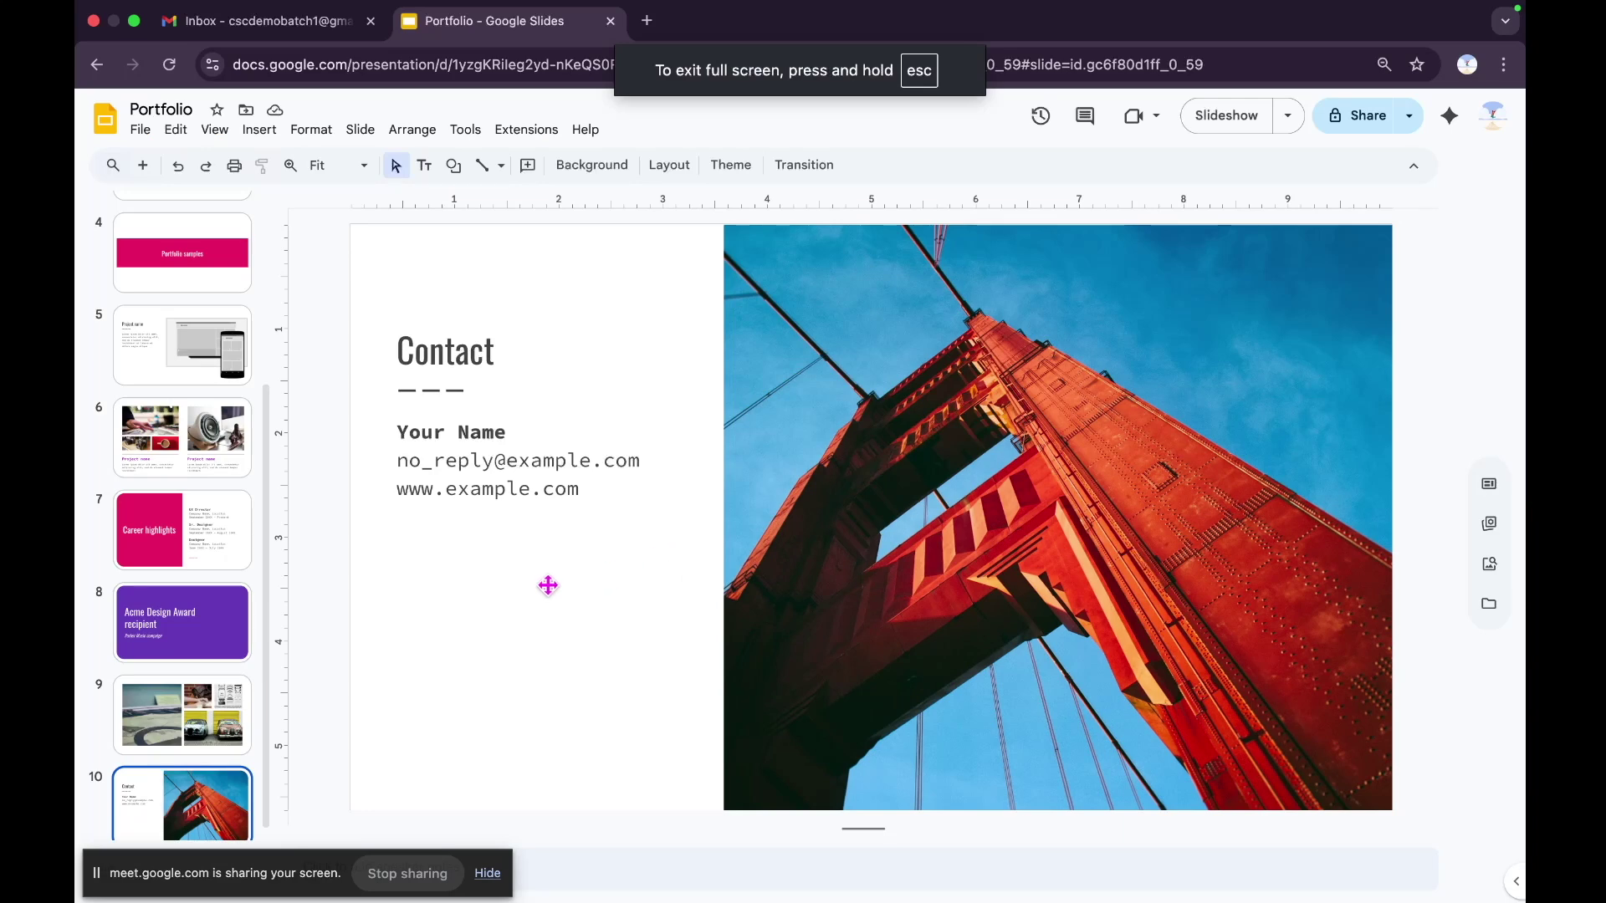
- Open slide 6 with the two Project name entries and review the Motion, Comments, Snap to and Live pointers view options
{"action": "key", "text": "Up"}
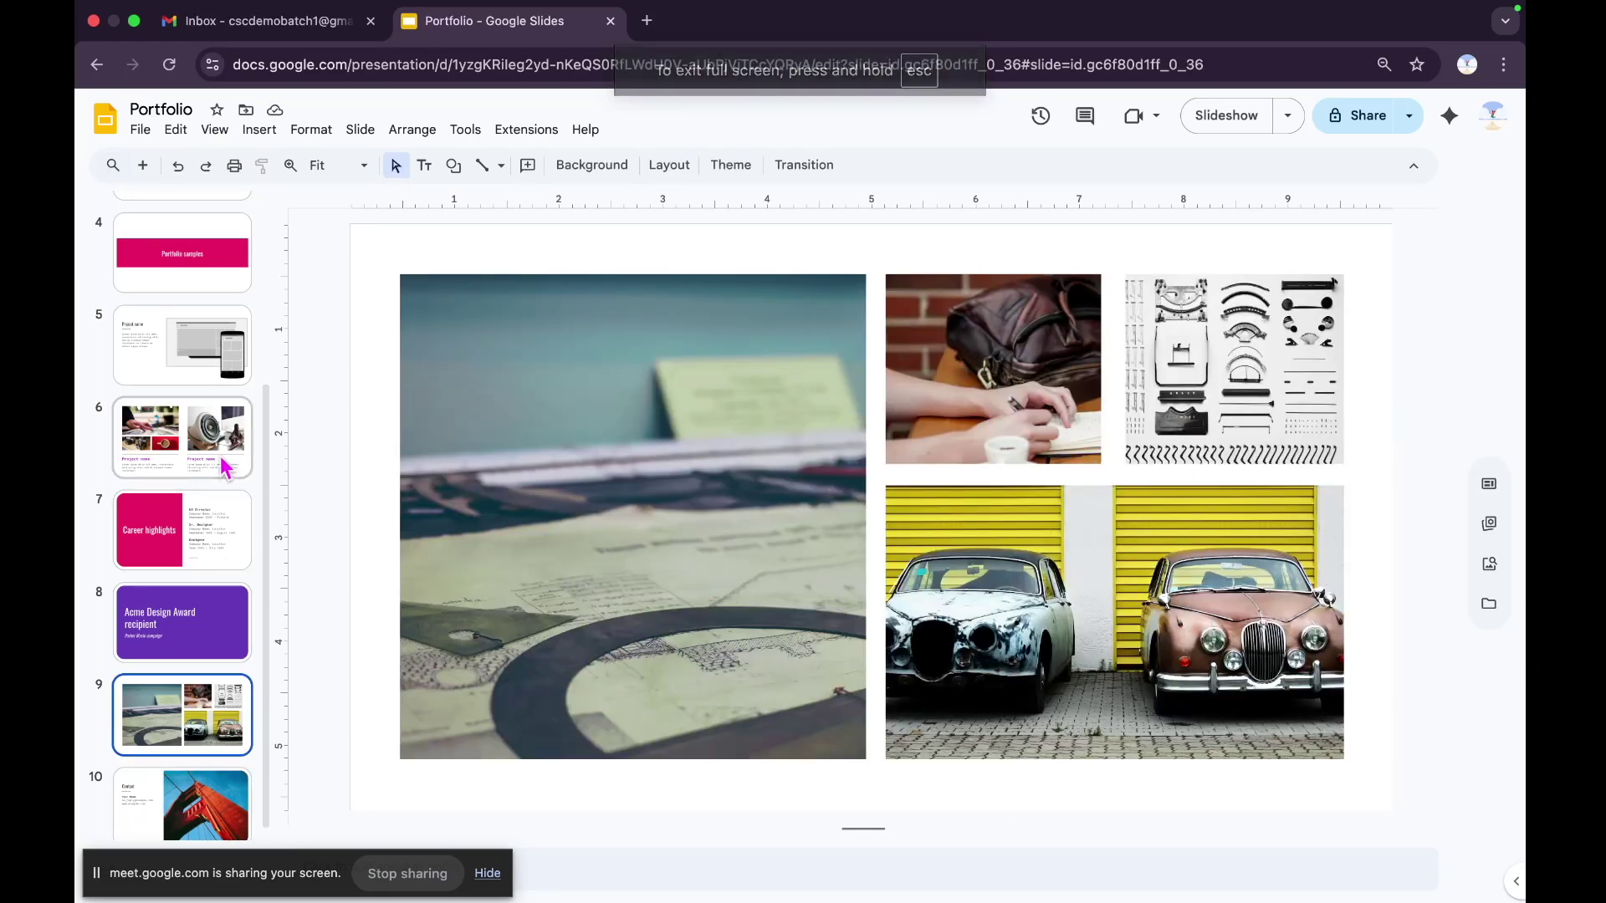
{"action": "left_click", "coordinate": [224, 467]}
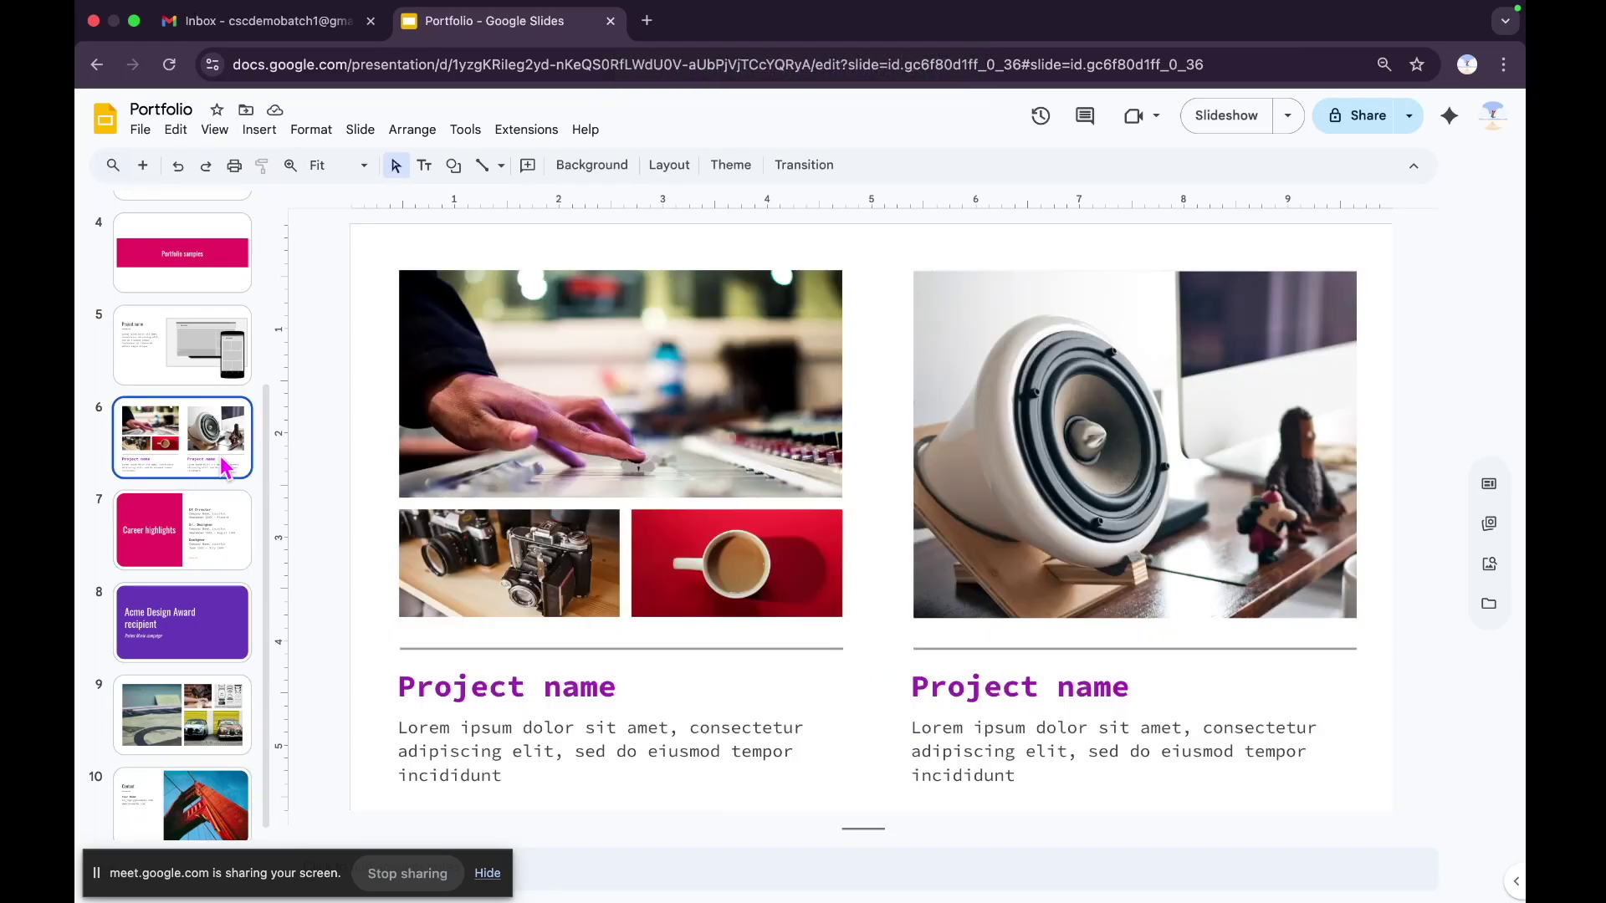
{"action": "left_click", "coordinate": [183, 138]}
{"action": "mouse_move", "coordinate": [224, 139]}
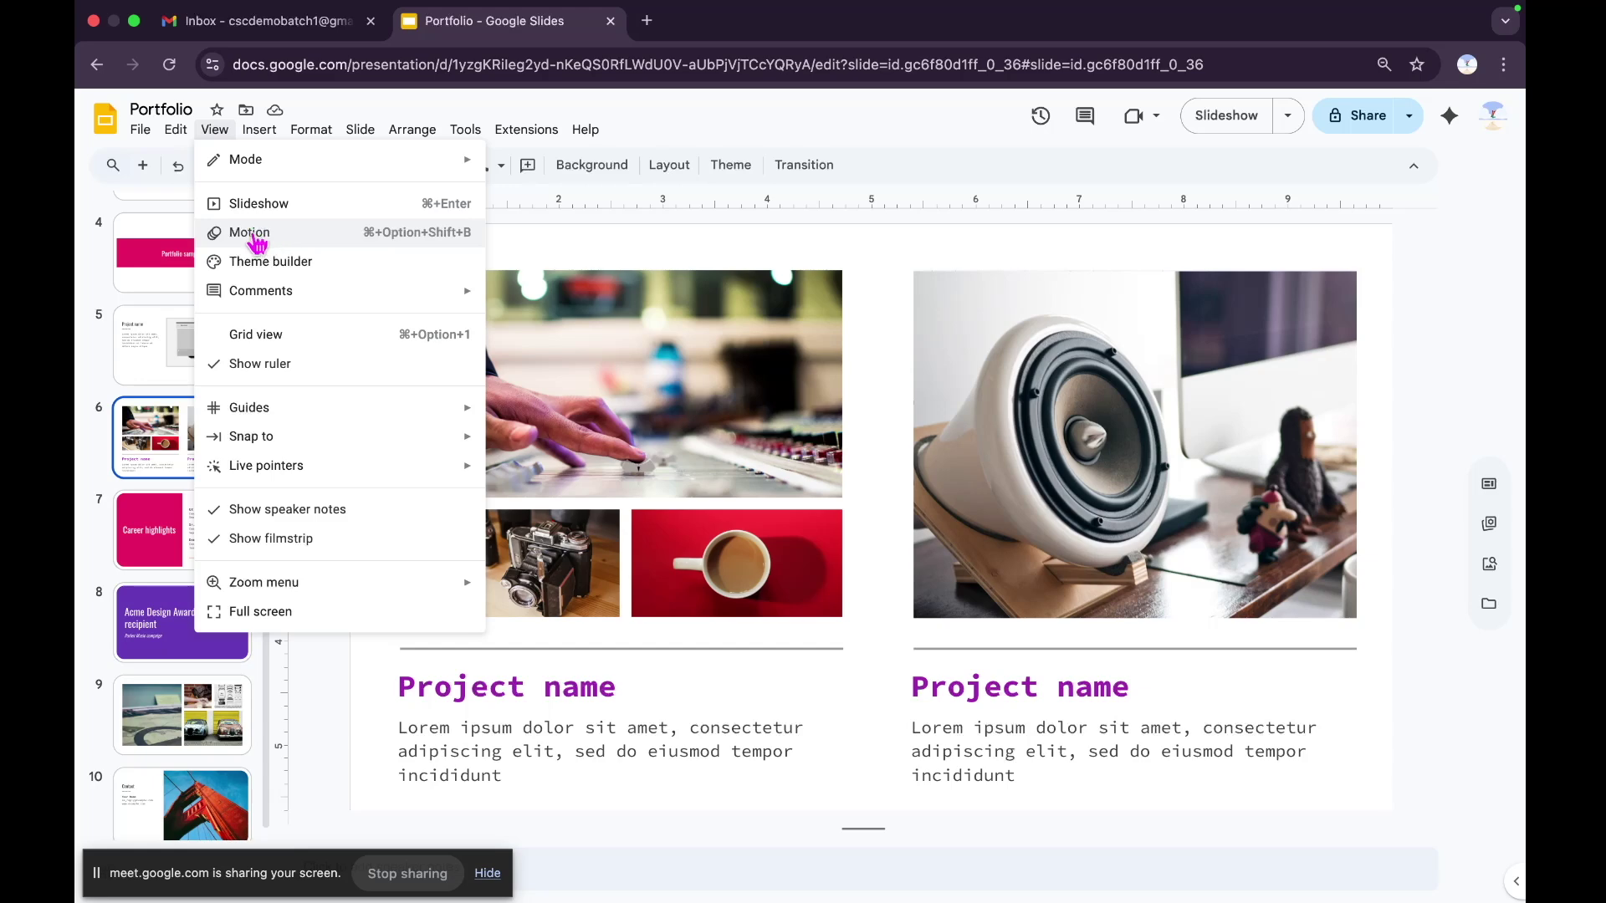
{"action": "mouse_move", "coordinate": [260, 302]}
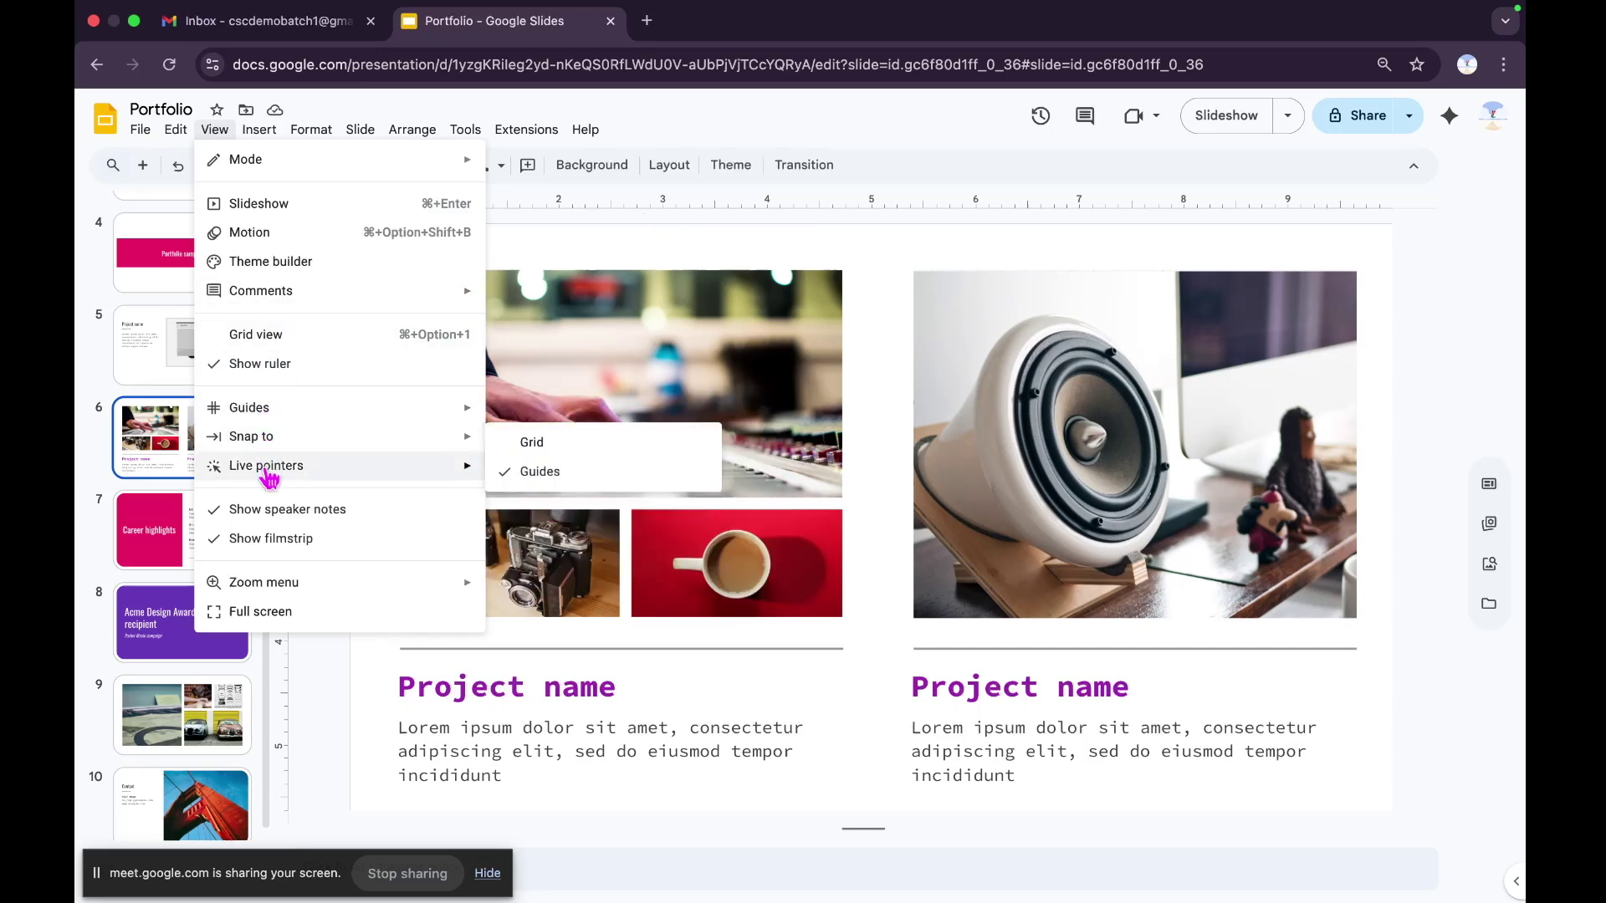
{"action": "mouse_move", "coordinate": [266, 473]}
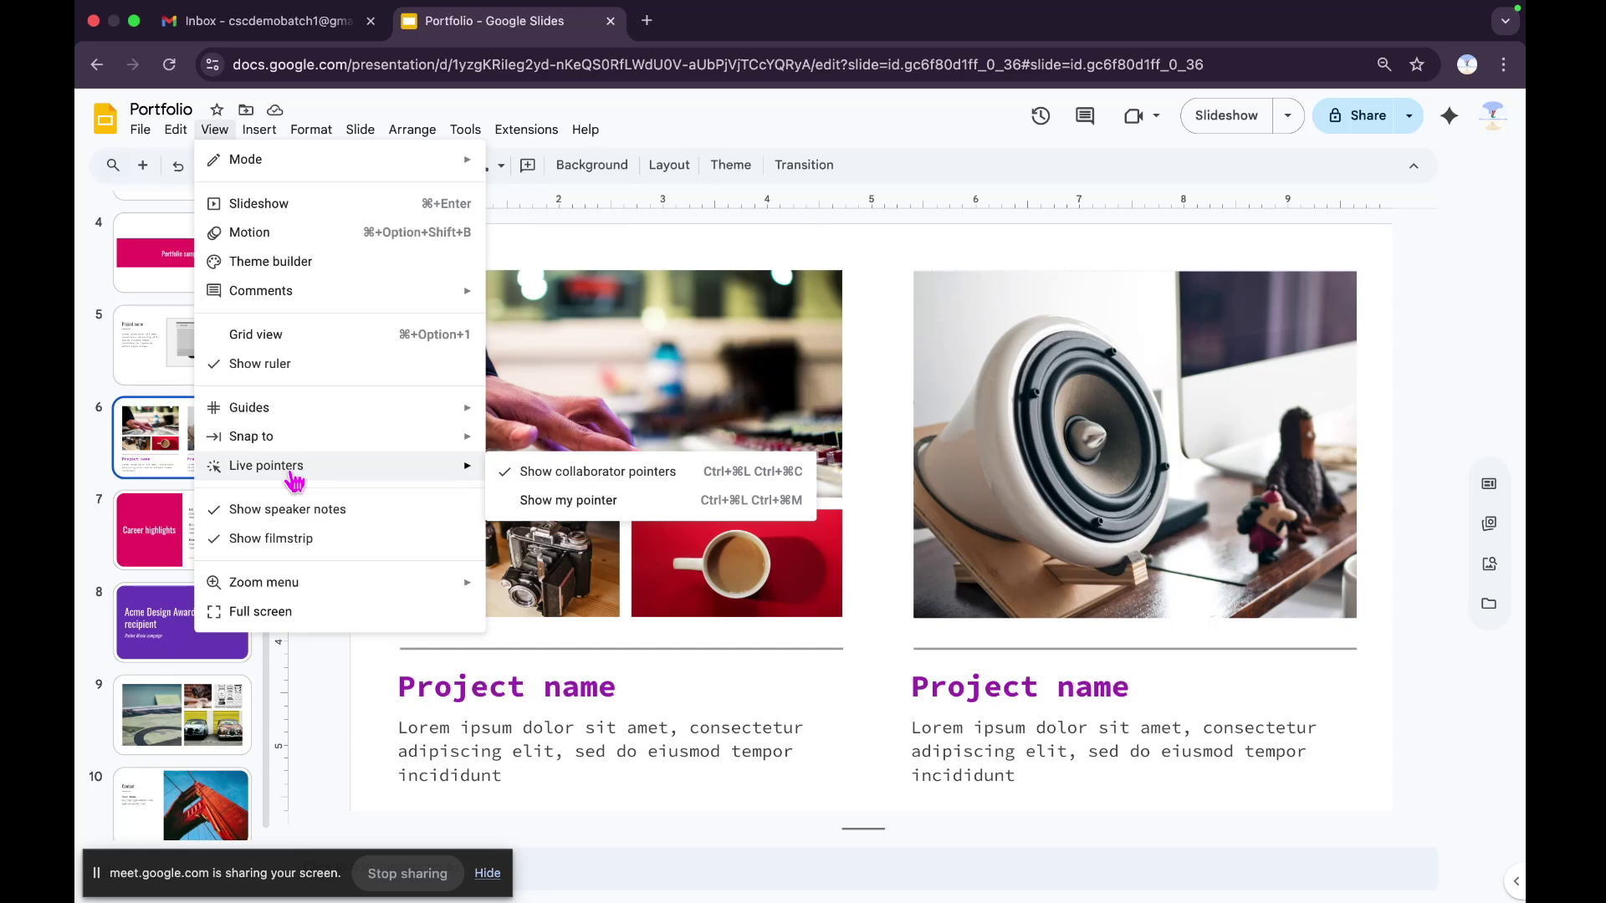
- Zoom slide 6 to 150% and restore its zoom level to Fit
{"action": "mouse_move", "coordinate": [270, 591]}
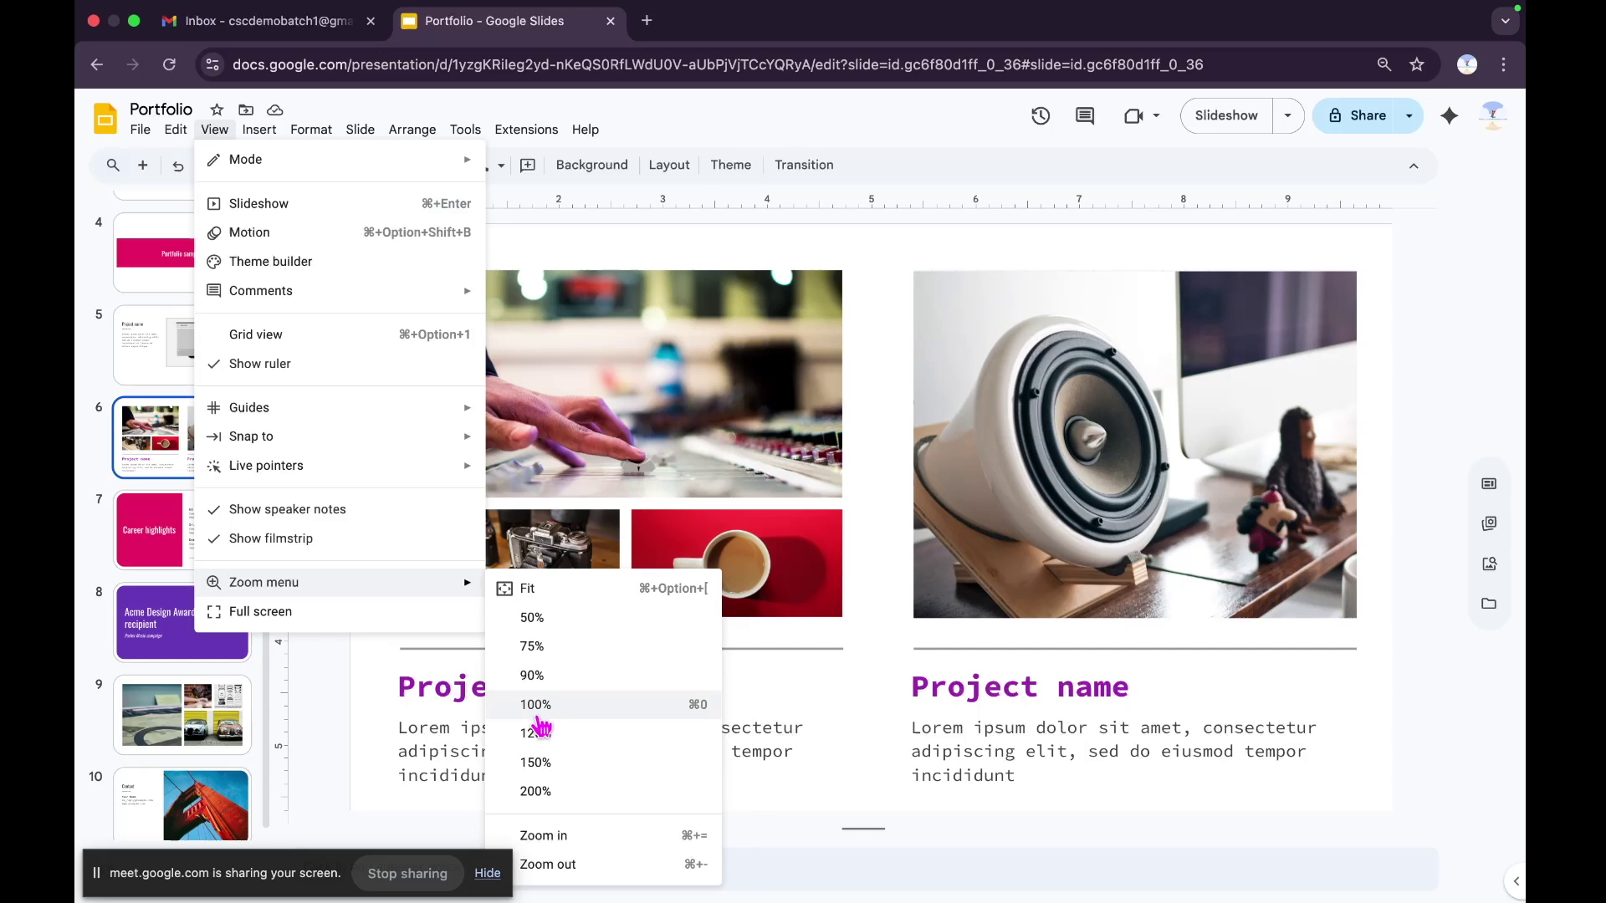
{"action": "left_click", "coordinate": [545, 762]}
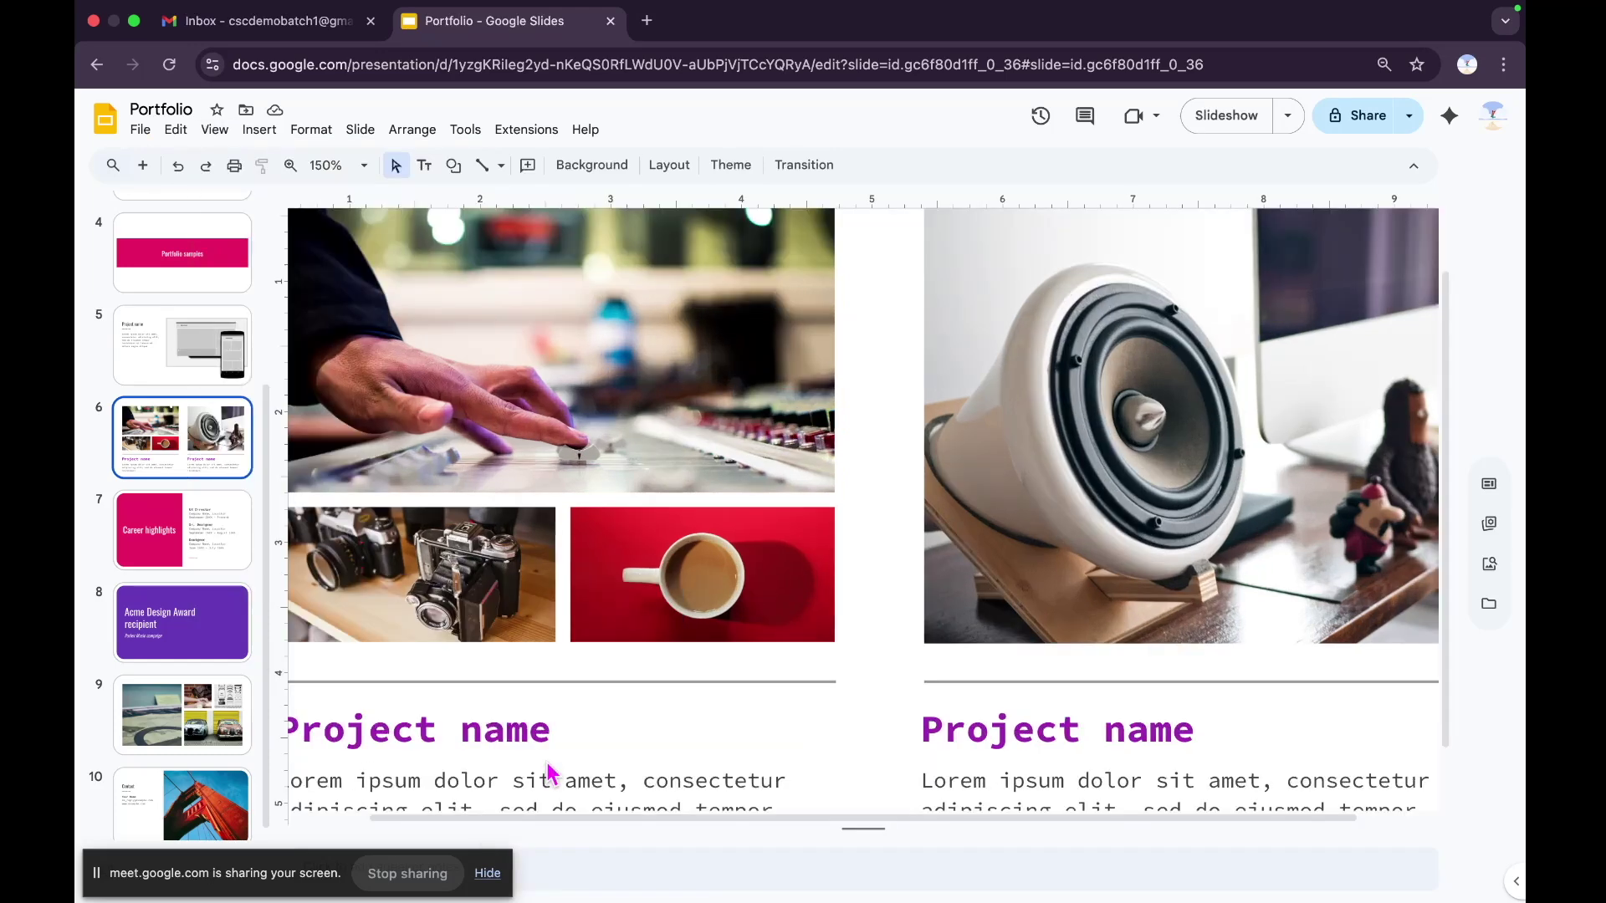
{"action": "left_click", "coordinate": [215, 131]}
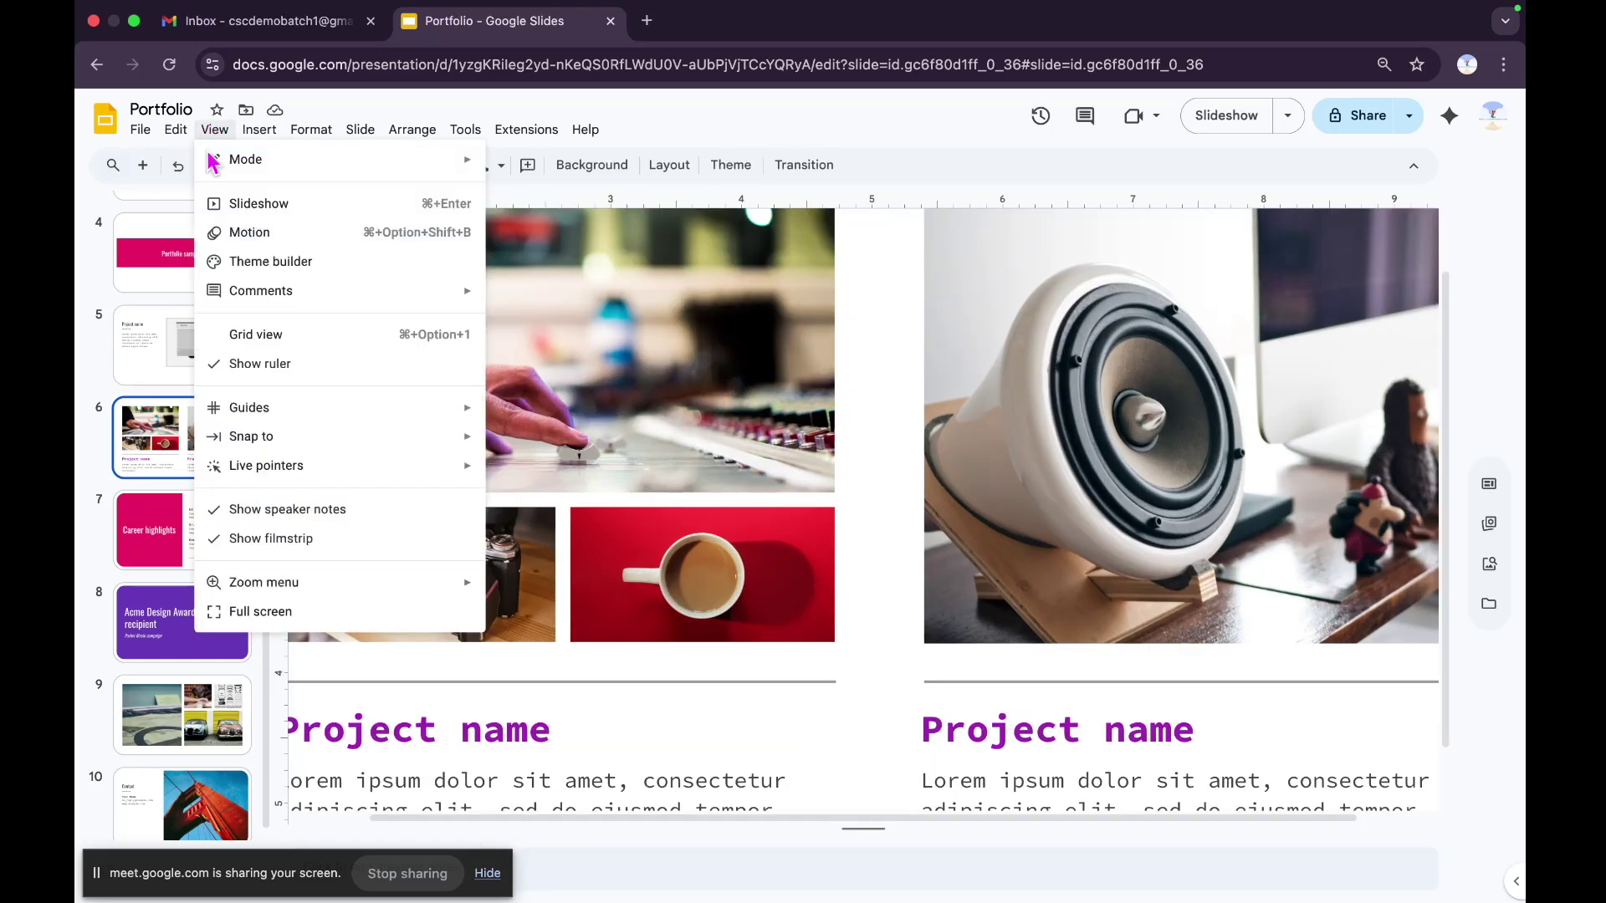
{"action": "mouse_move", "coordinate": [329, 593]}
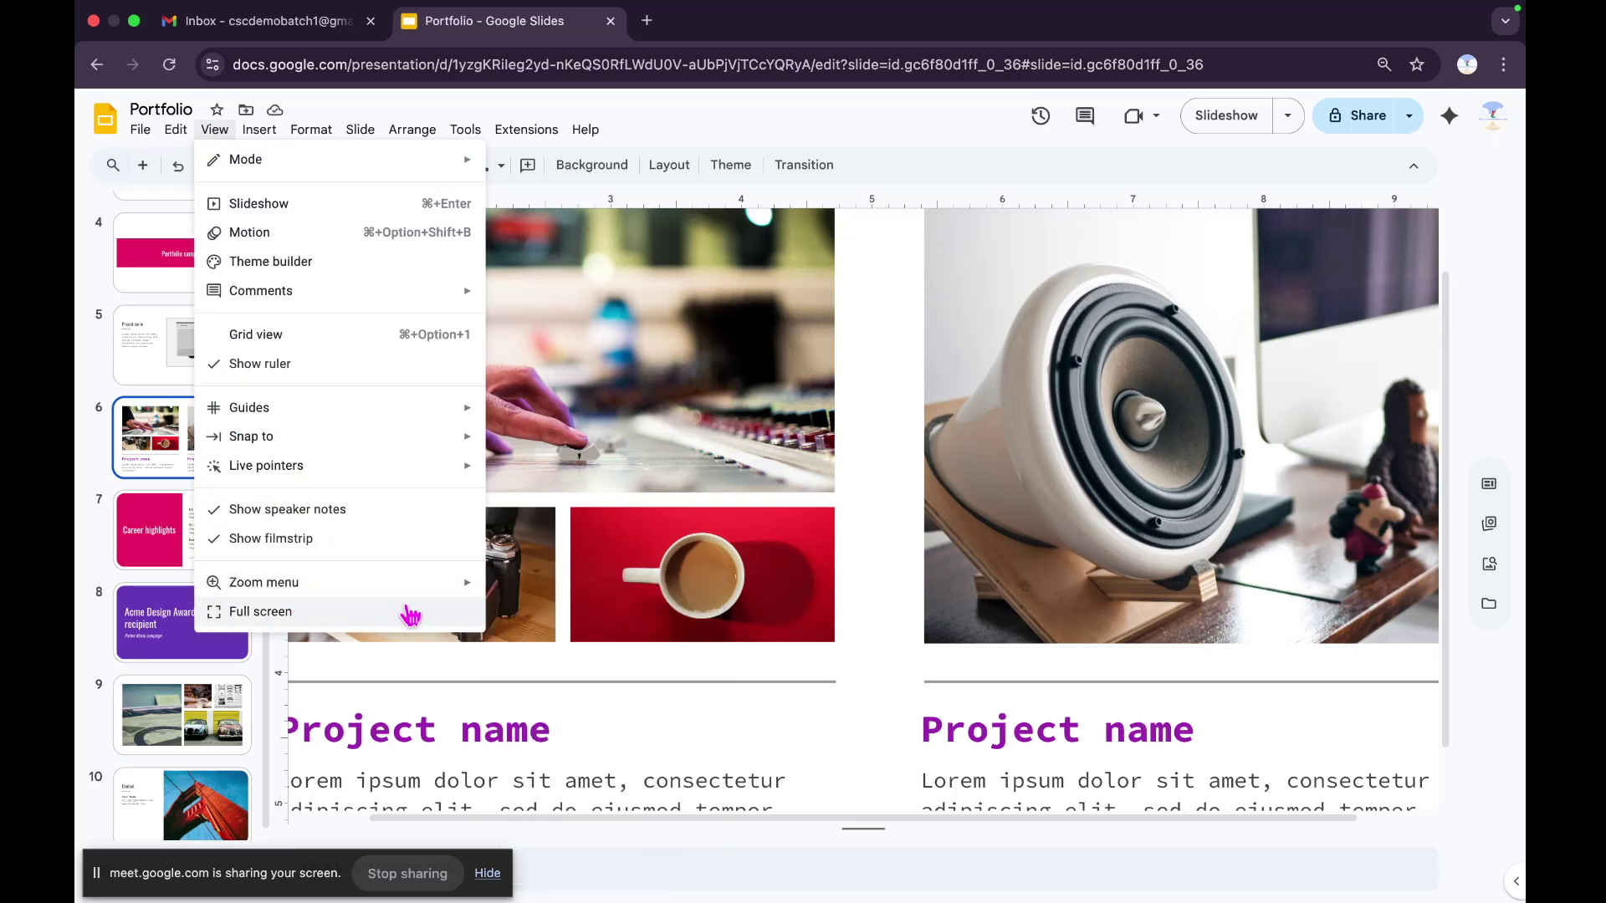
{"action": "mouse_move", "coordinate": [405, 591]}
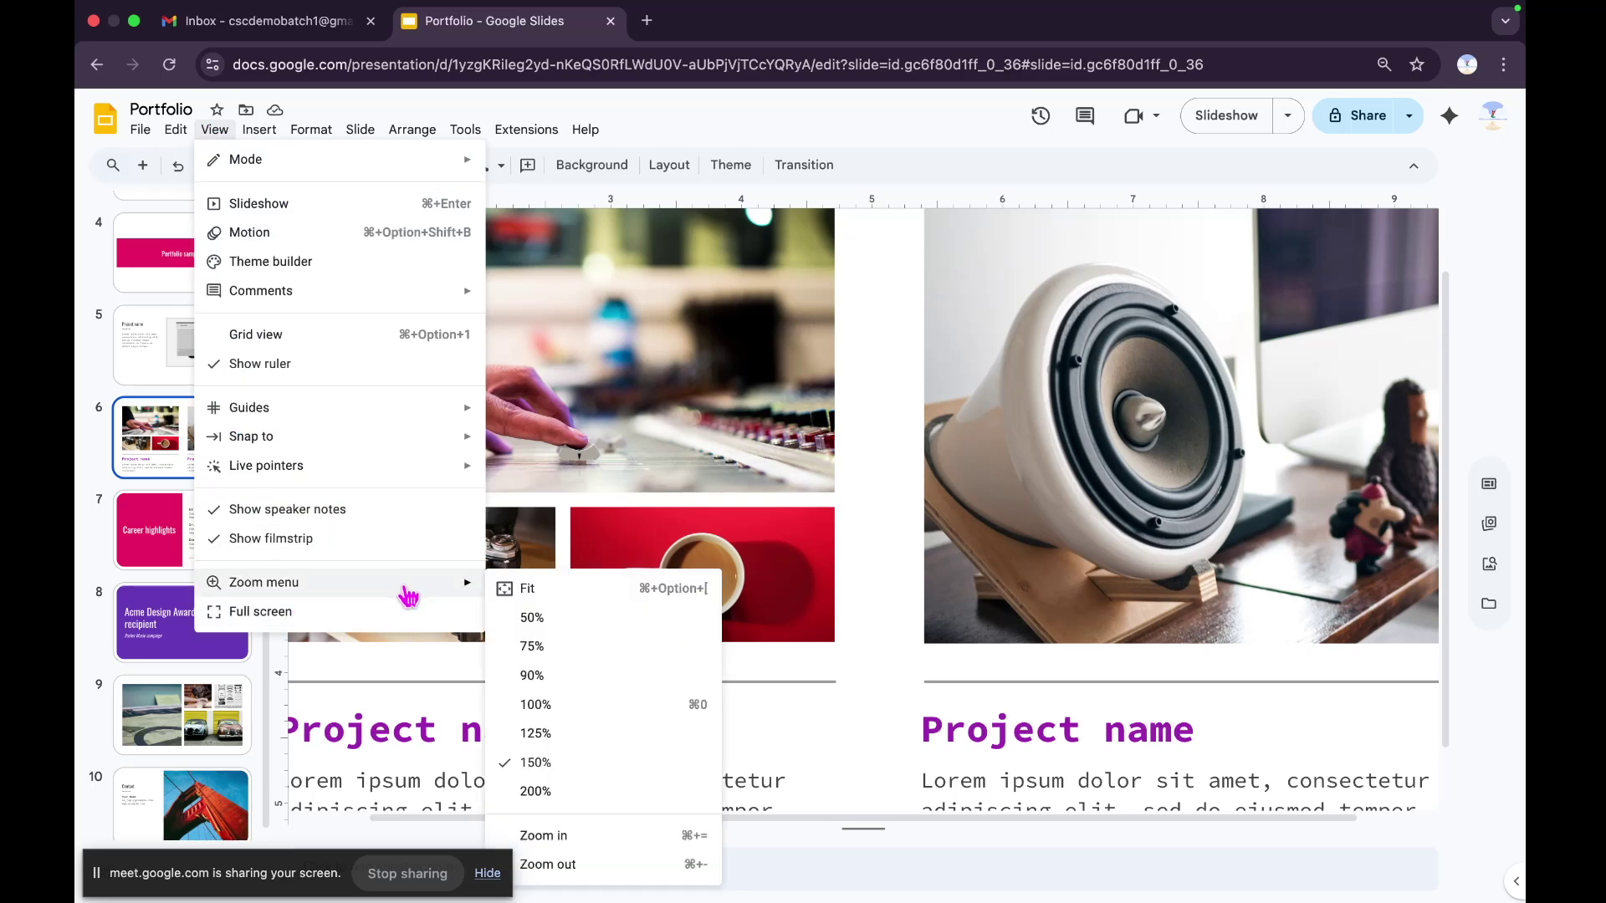
{"action": "left_click", "coordinate": [523, 587]}
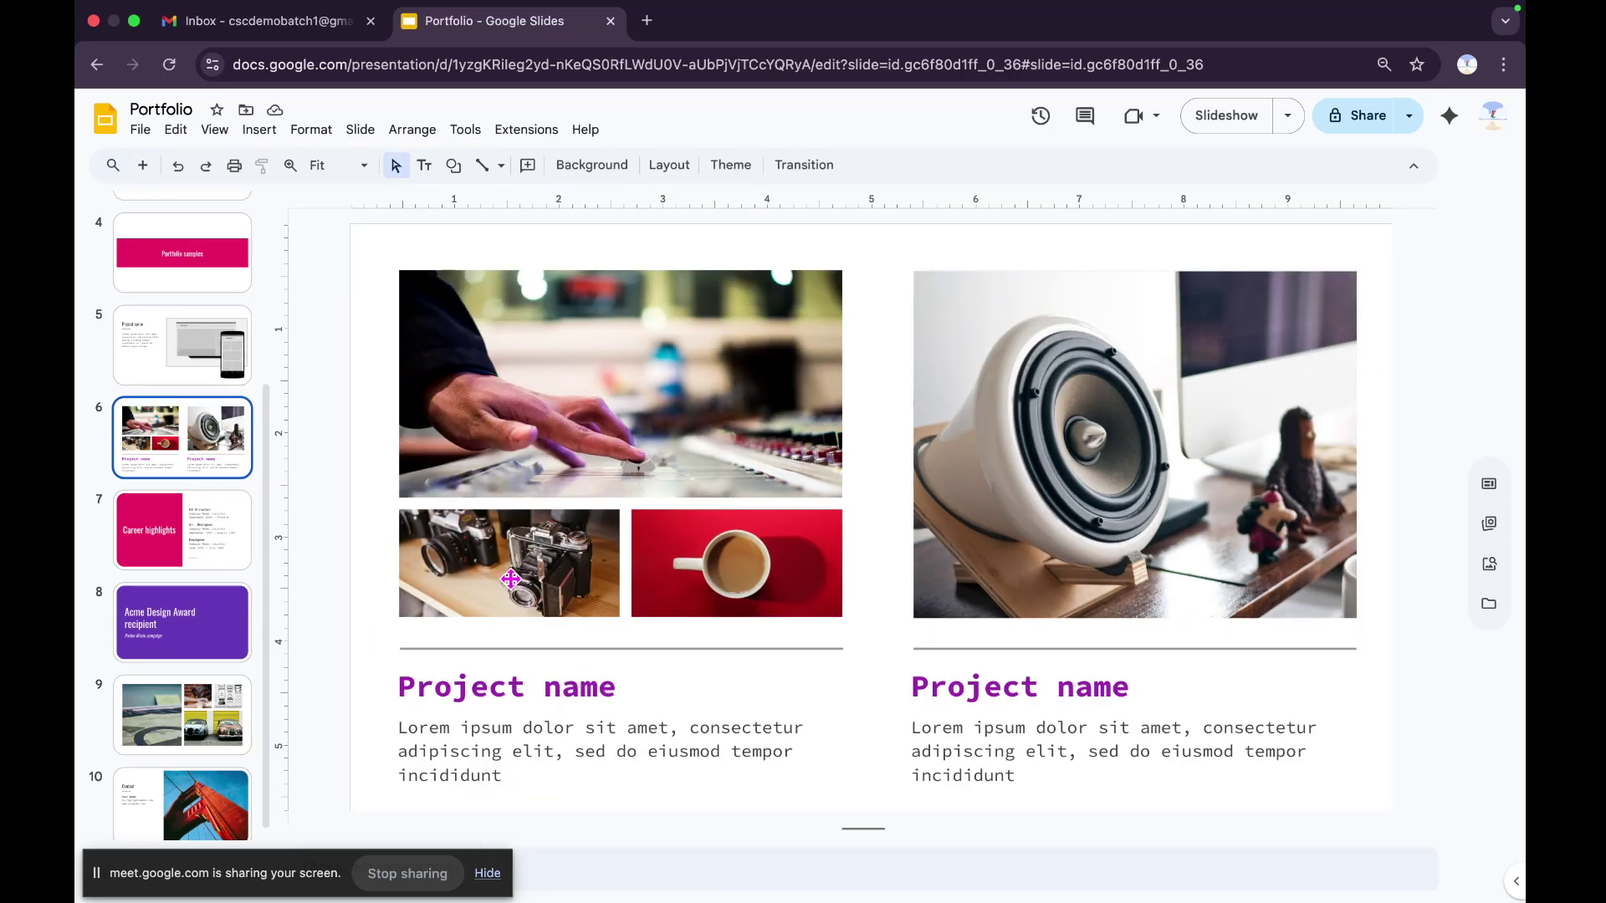
- Review the items that can be inserted on a slide, including Image, Text box, Shape, Diagram, Table and Chart
{"action": "left_click", "coordinate": [221, 131]}
{"action": "left_click", "coordinate": [270, 131]}
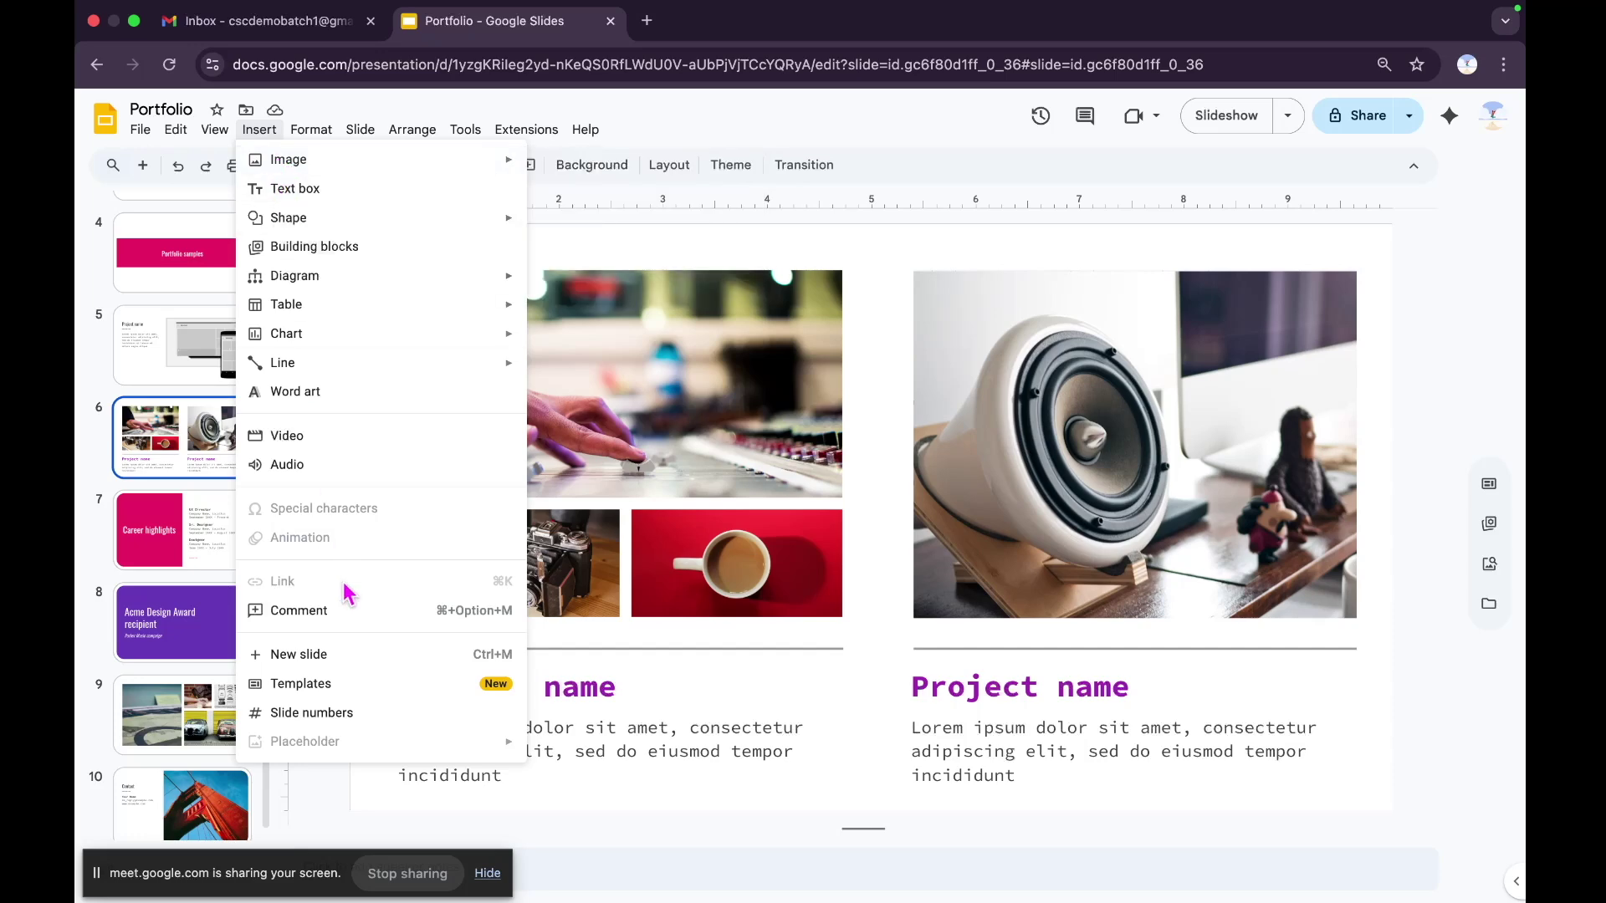
{"action": "mouse_move", "coordinate": [306, 162]}
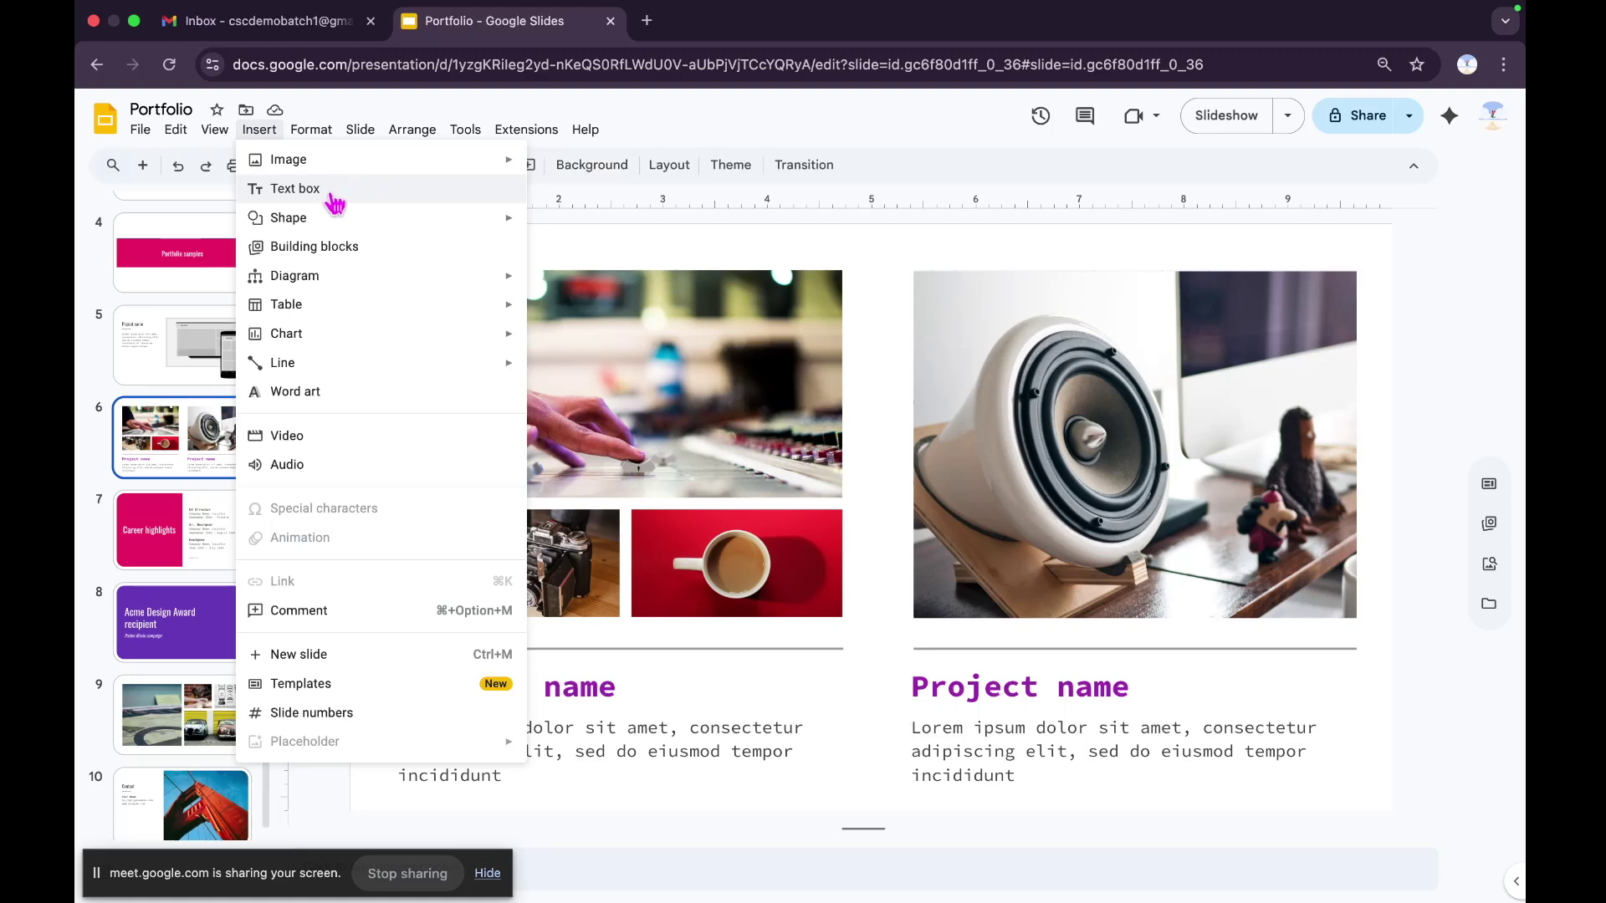
{"action": "mouse_move", "coordinate": [325, 228]}
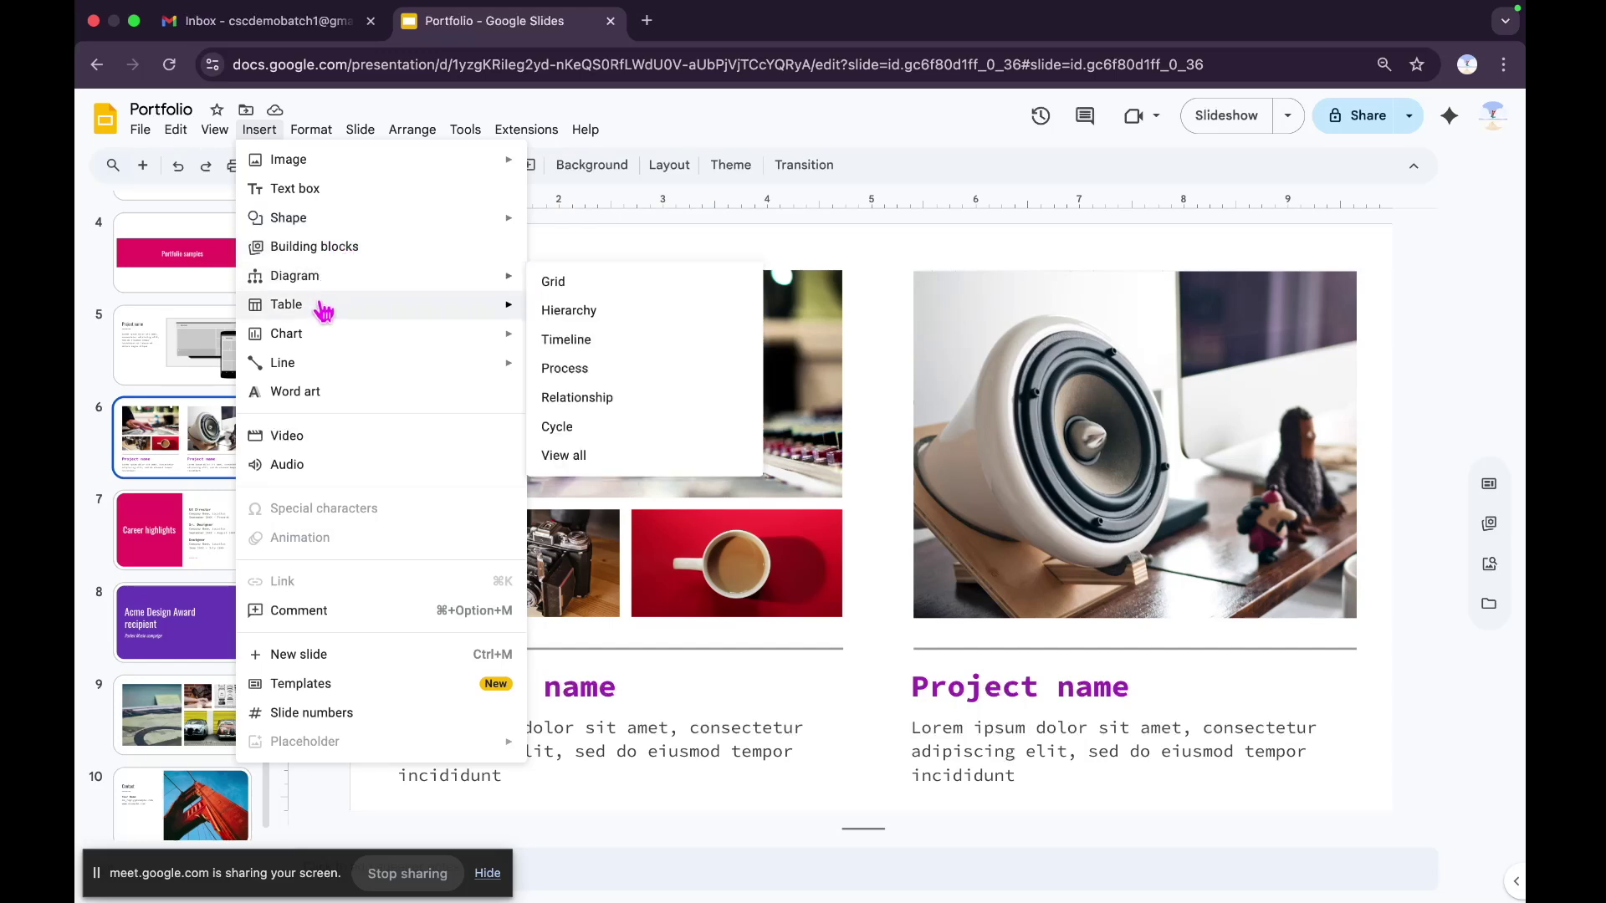
{"action": "mouse_move", "coordinate": [318, 343]}
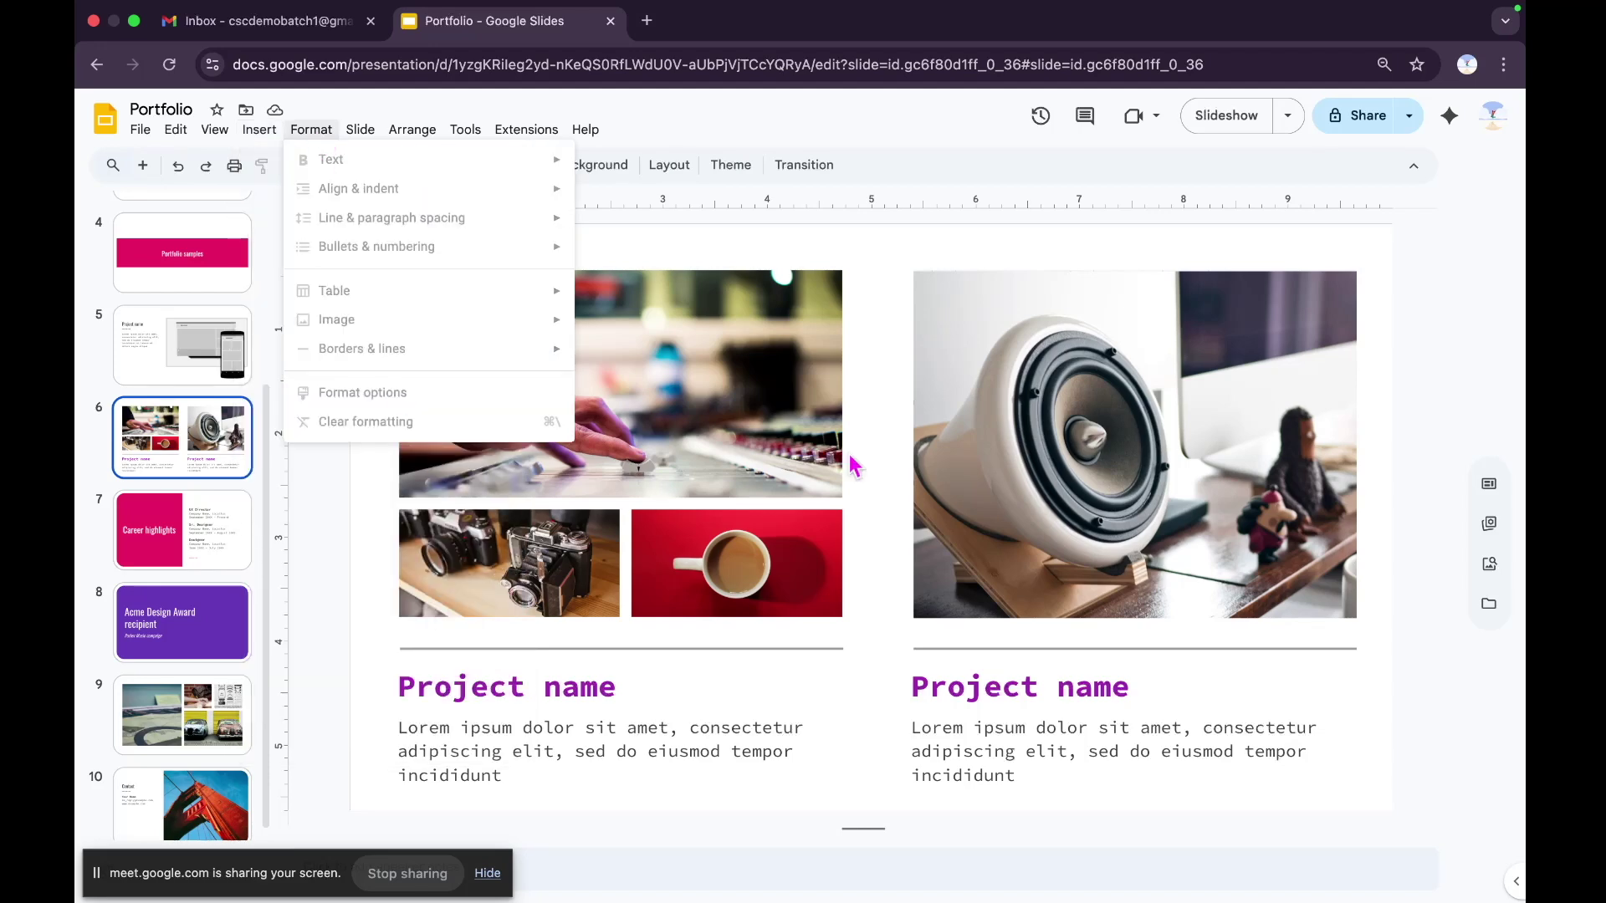
- Open slide 4 and place the text cursor in its Portfolio samples title
{"action": "left_click", "coordinate": [779, 521]}
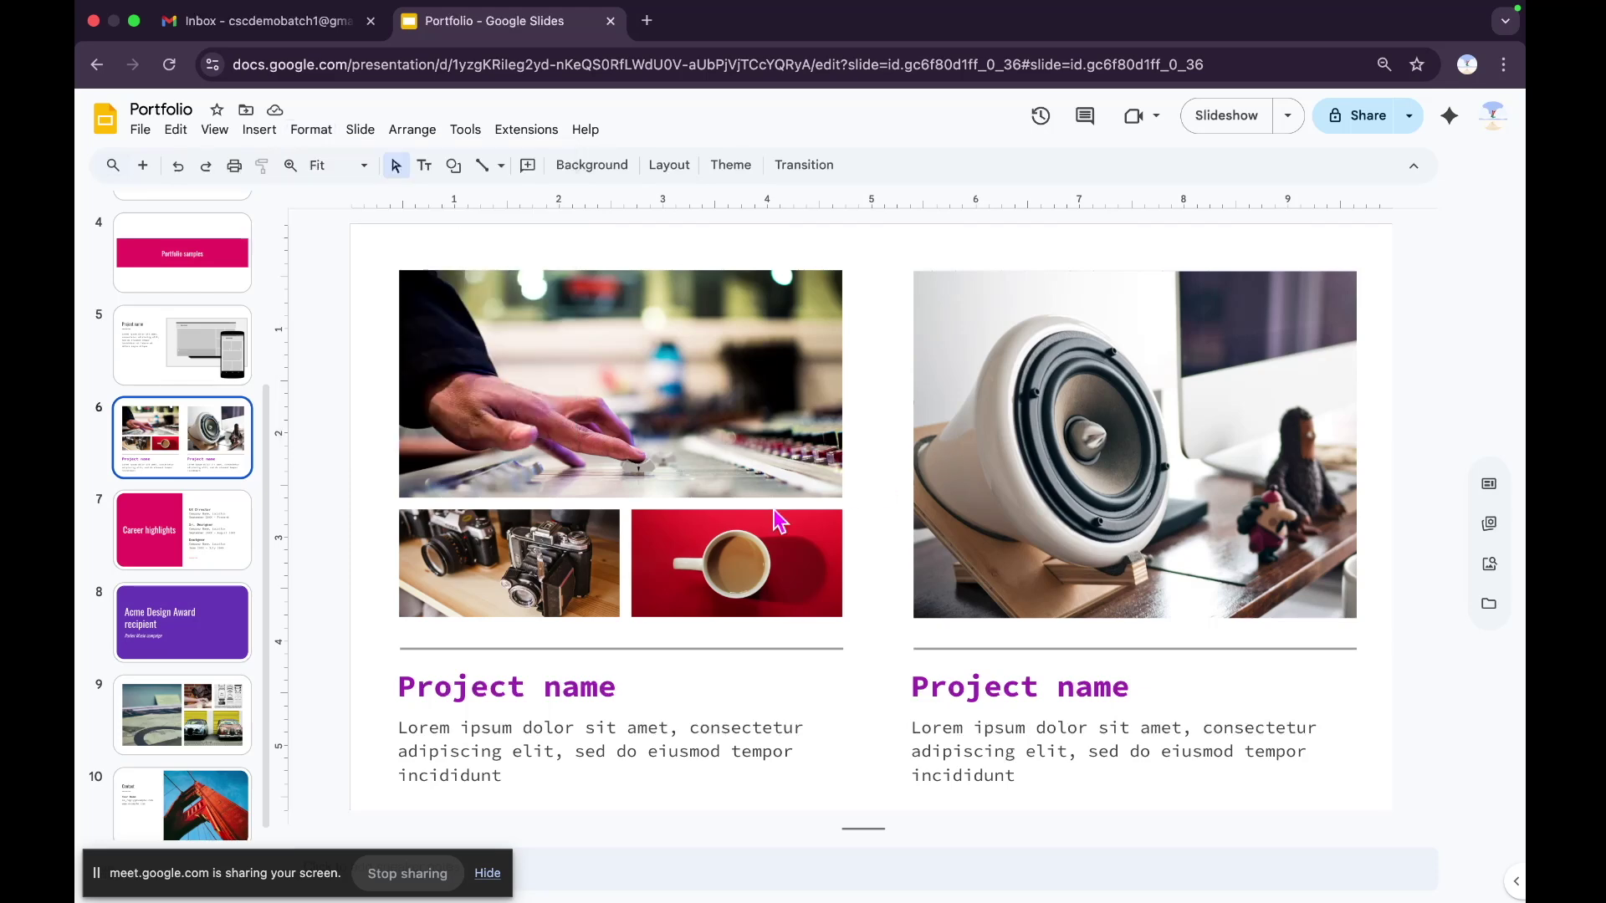
{"action": "left_click", "coordinate": [215, 540]}
{"action": "left_click", "coordinate": [194, 259]}
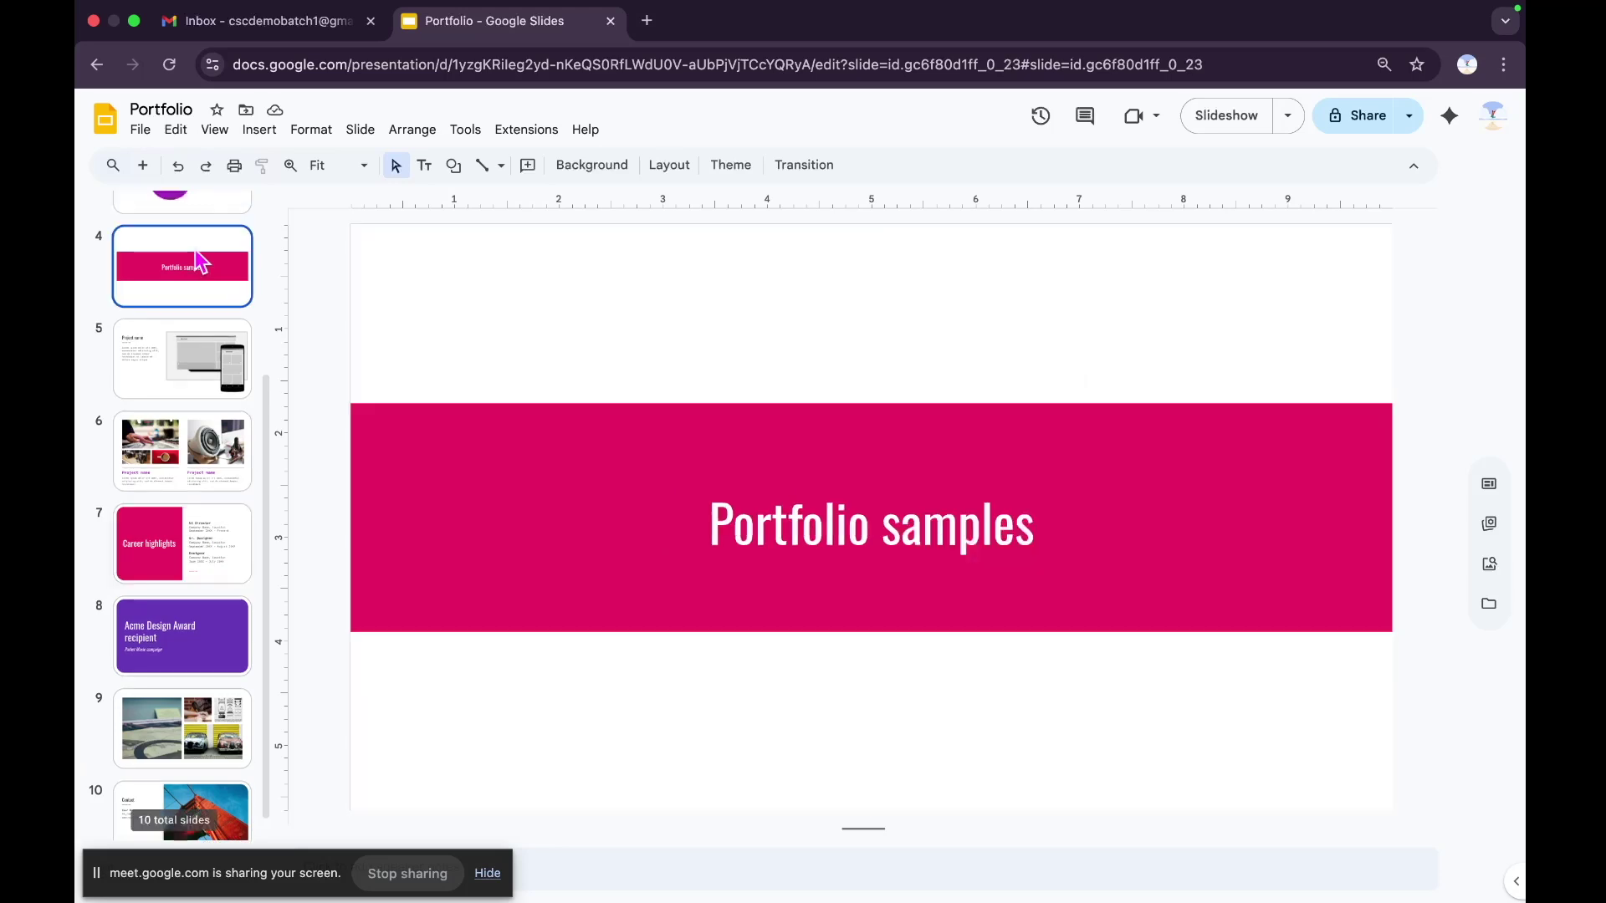
{"action": "left_click", "coordinate": [831, 577]}
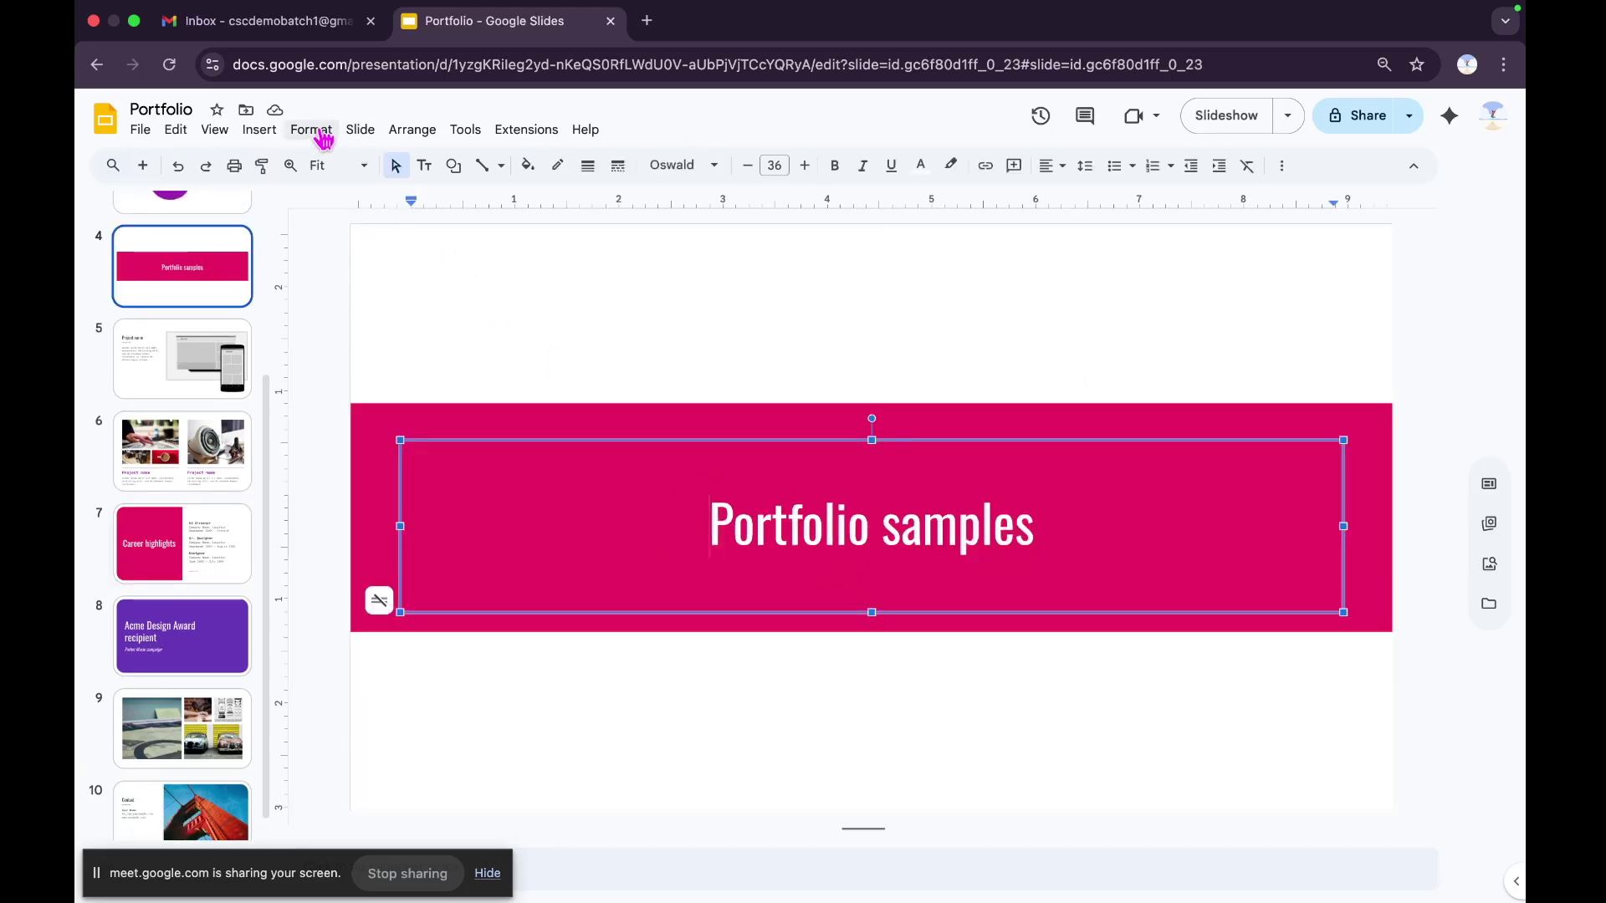
- Review the text formatting options for the Portfolio samples title, including Size, Color and Capitalization
{"action": "left_click", "coordinate": [323, 134]}
{"action": "mouse_move", "coordinate": [330, 160]}
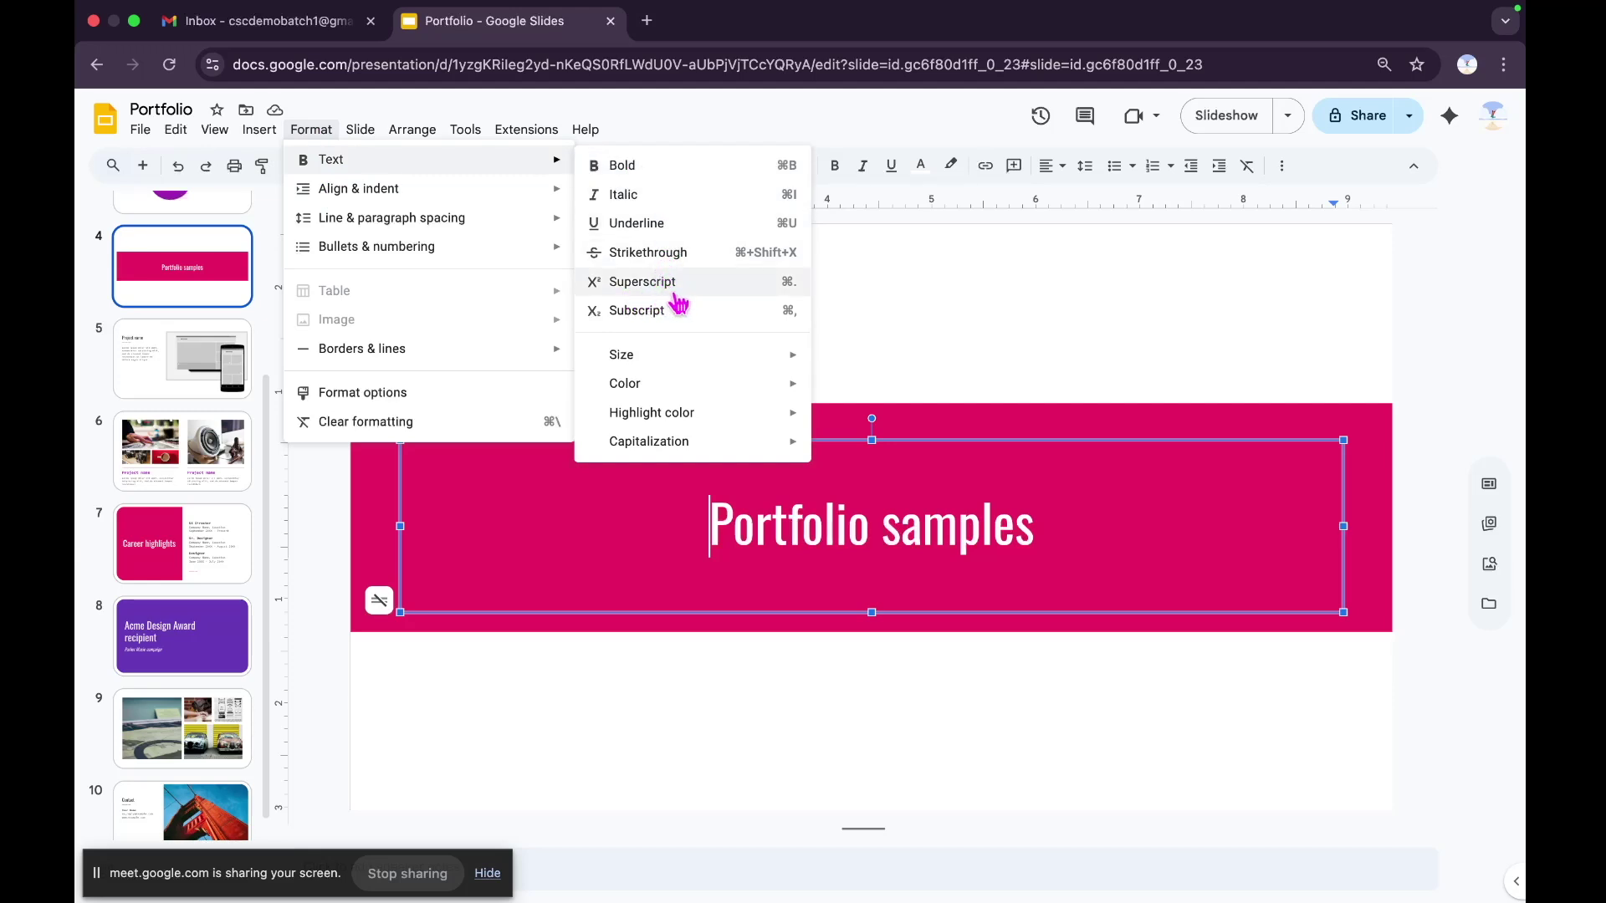
{"action": "mouse_move", "coordinate": [665, 356]}
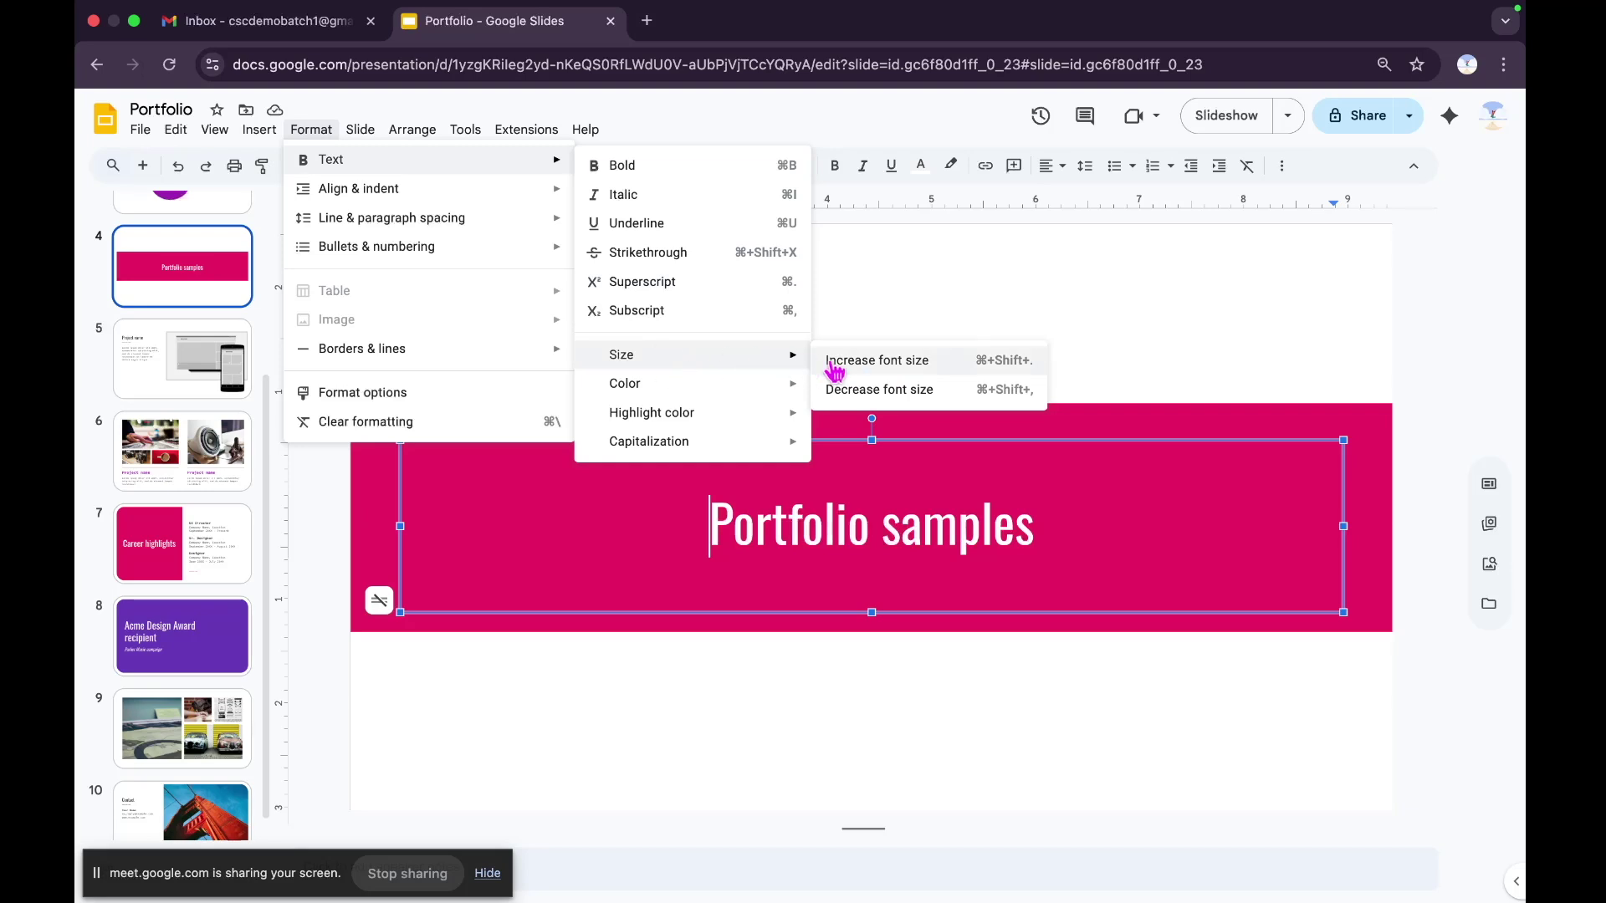
{"action": "mouse_move", "coordinate": [713, 392]}
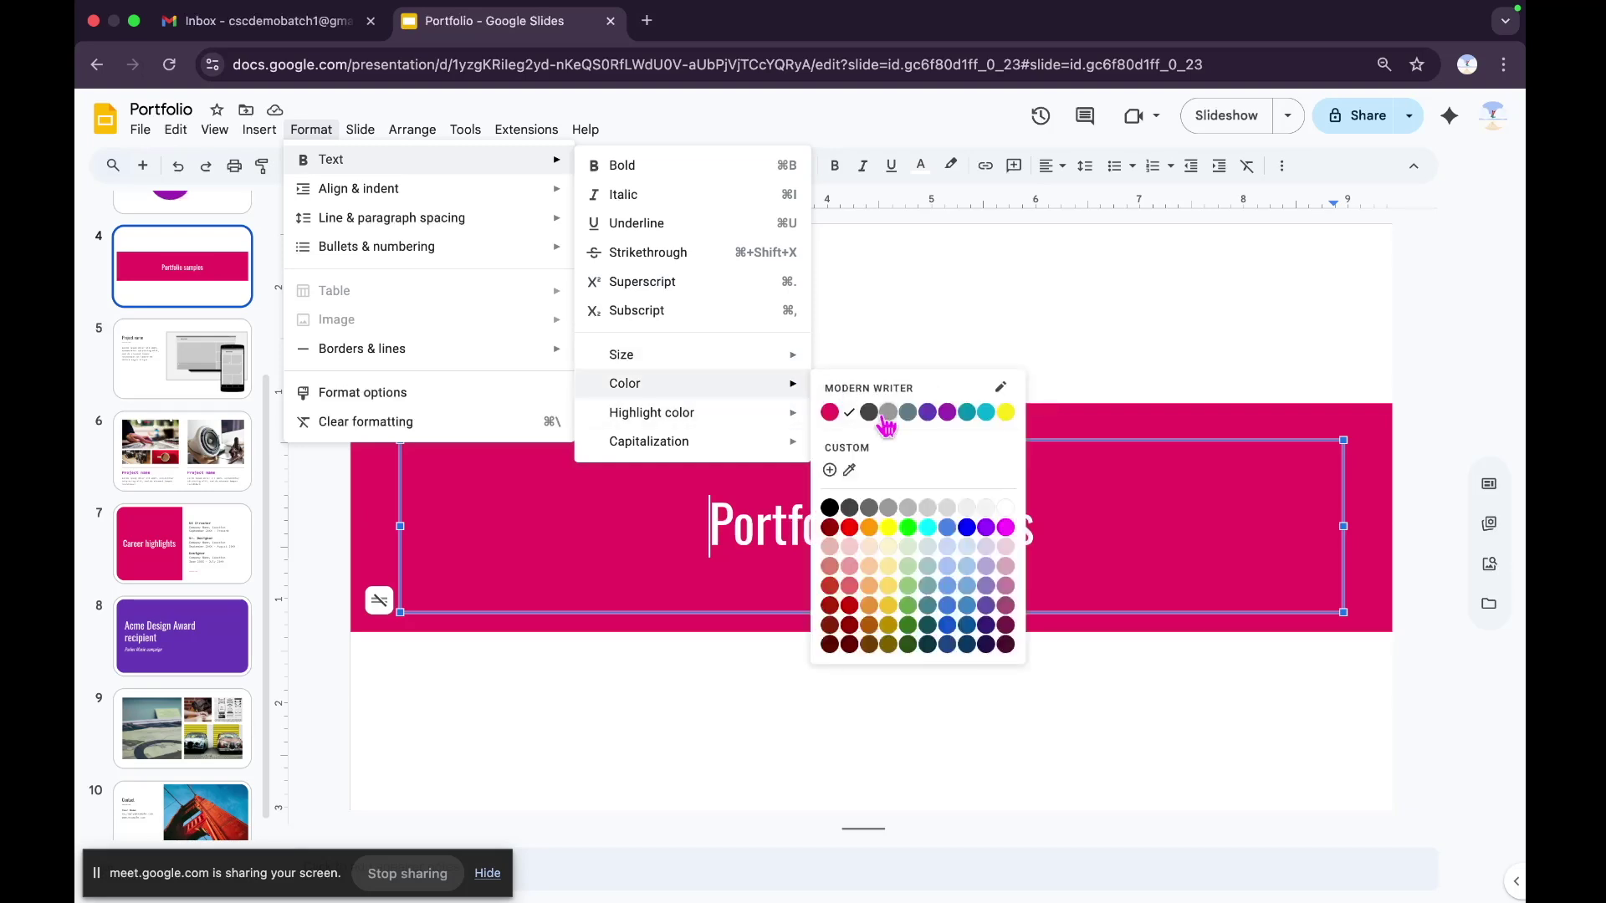
{"action": "mouse_move", "coordinate": [785, 455]}
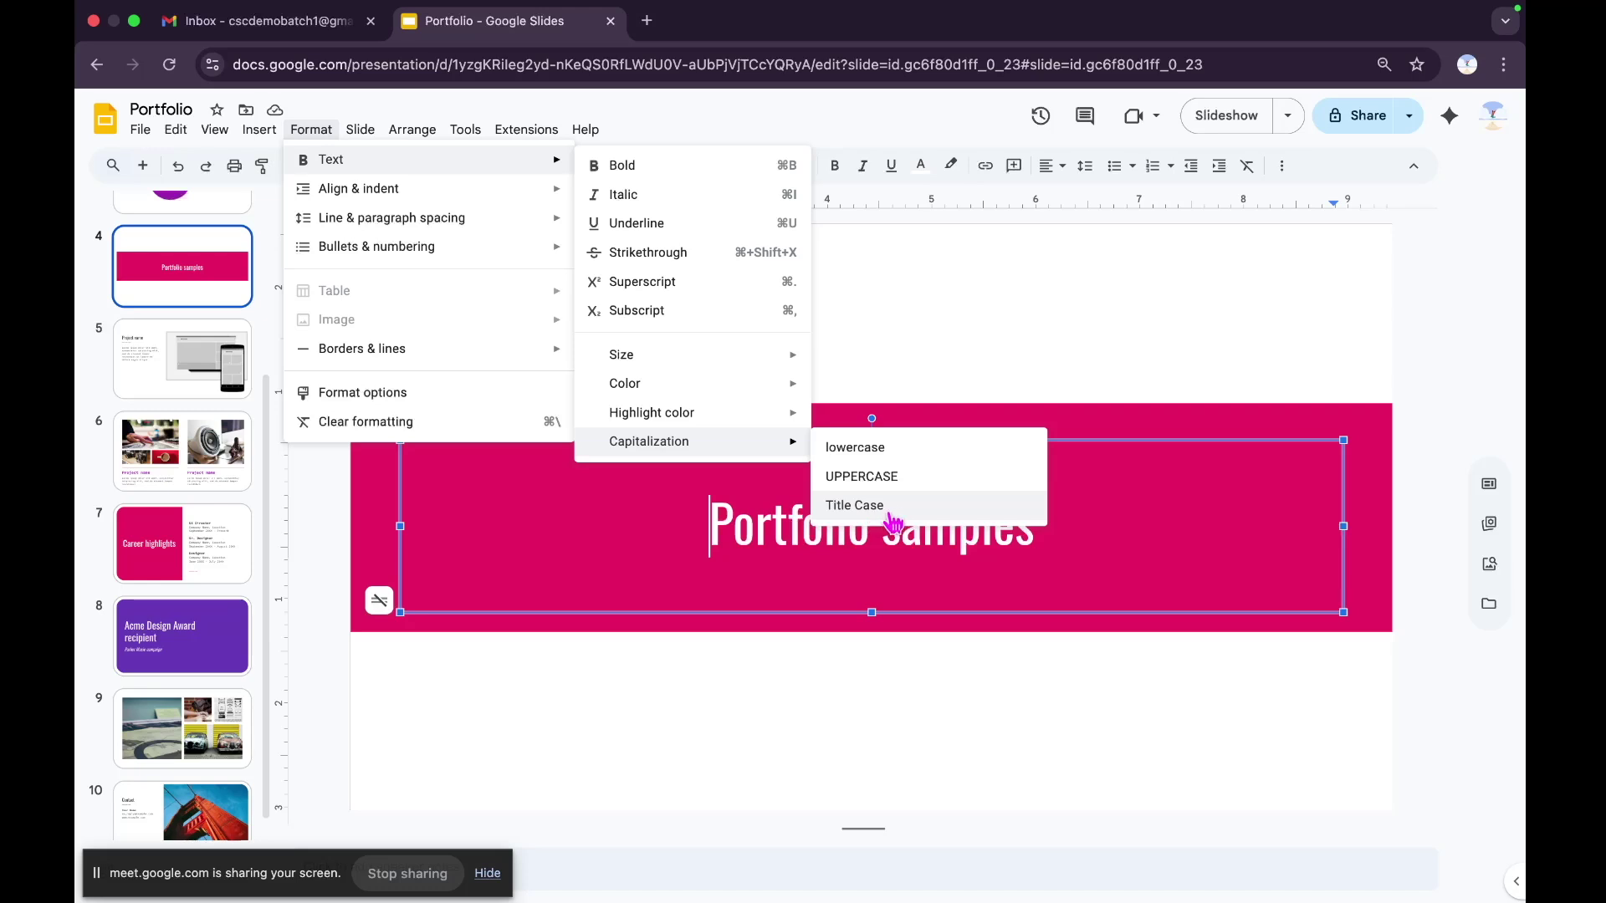
- Review the alignment, line spacing, bullets and borders formatting options, and the commands for managing slides and arranging objects
{"action": "mouse_move", "coordinate": [674, 427]}
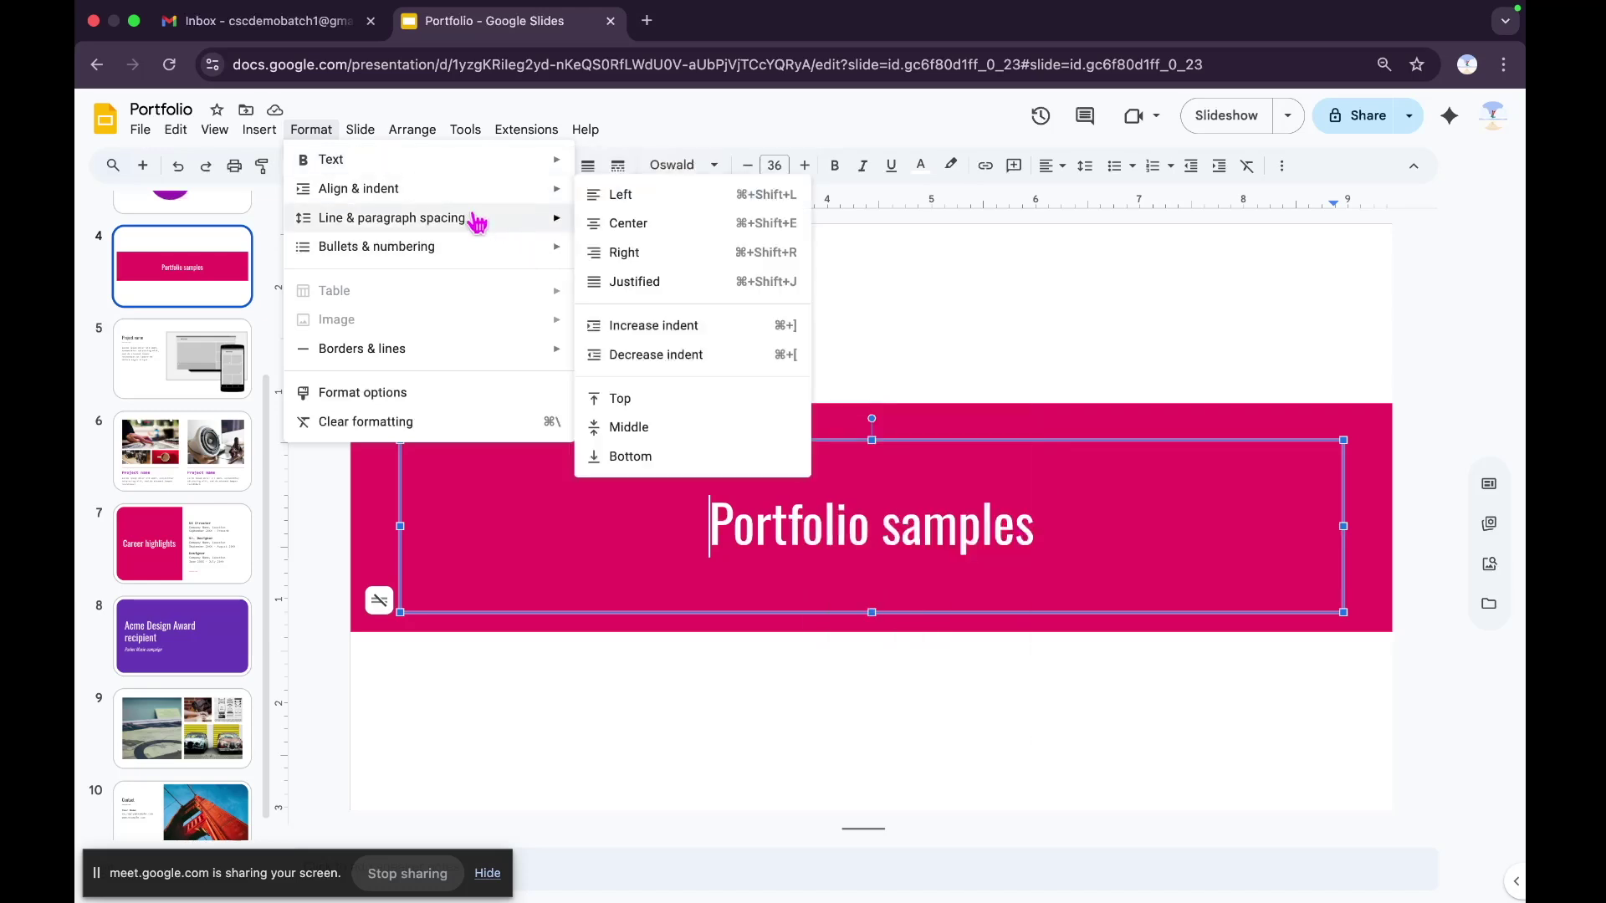
{"action": "mouse_move", "coordinate": [494, 193]}
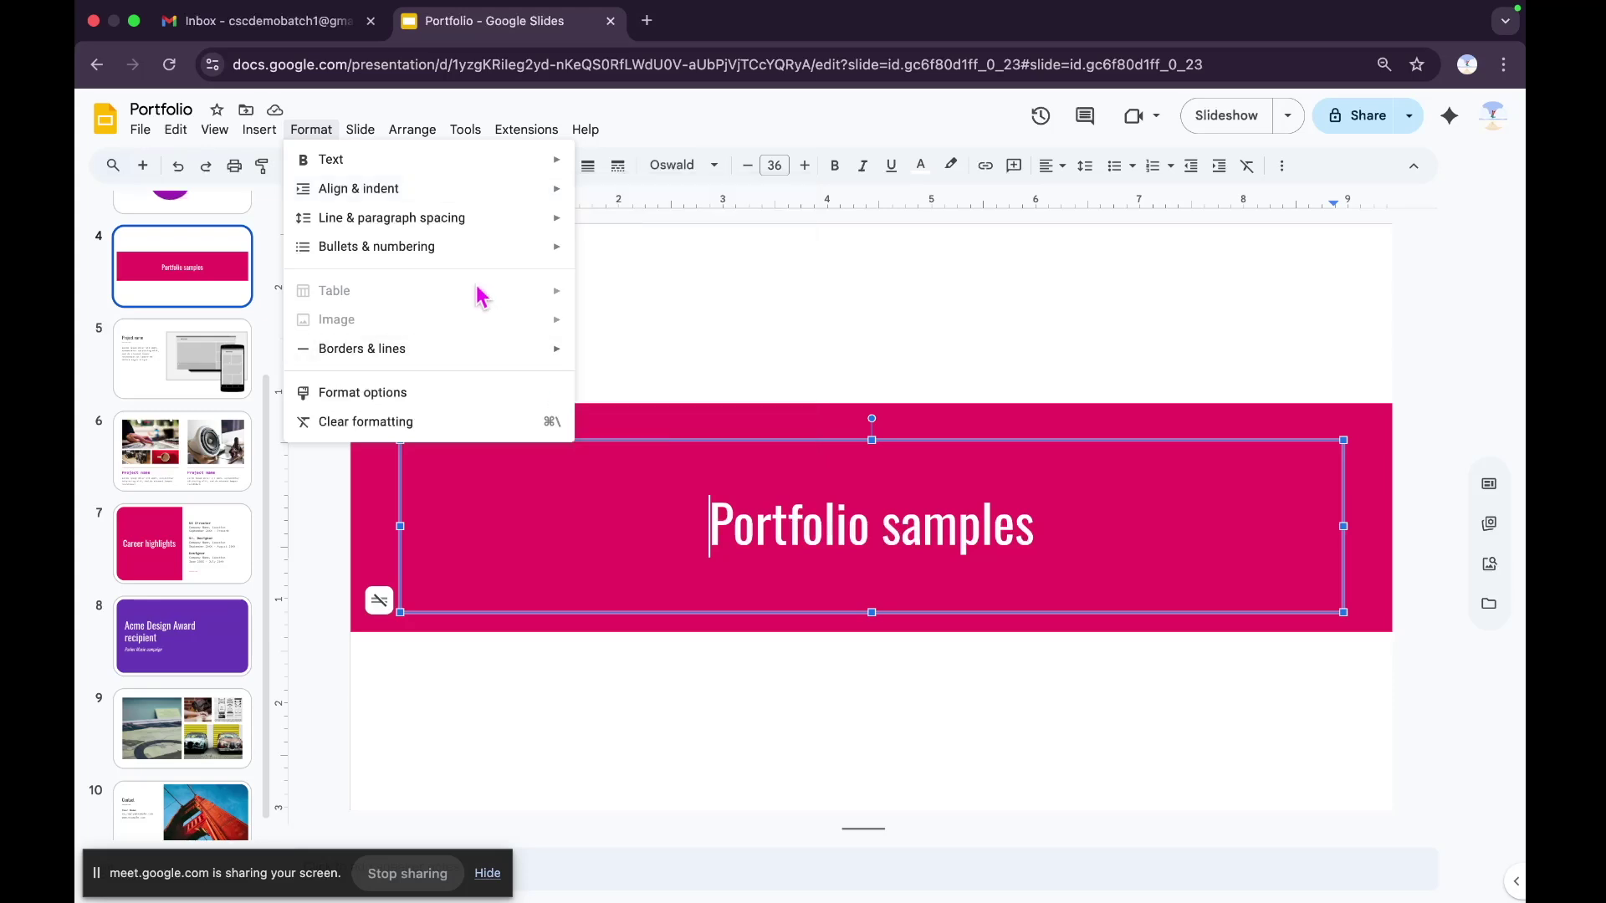
{"action": "mouse_move", "coordinate": [464, 224]}
{"action": "mouse_move", "coordinate": [545, 249]}
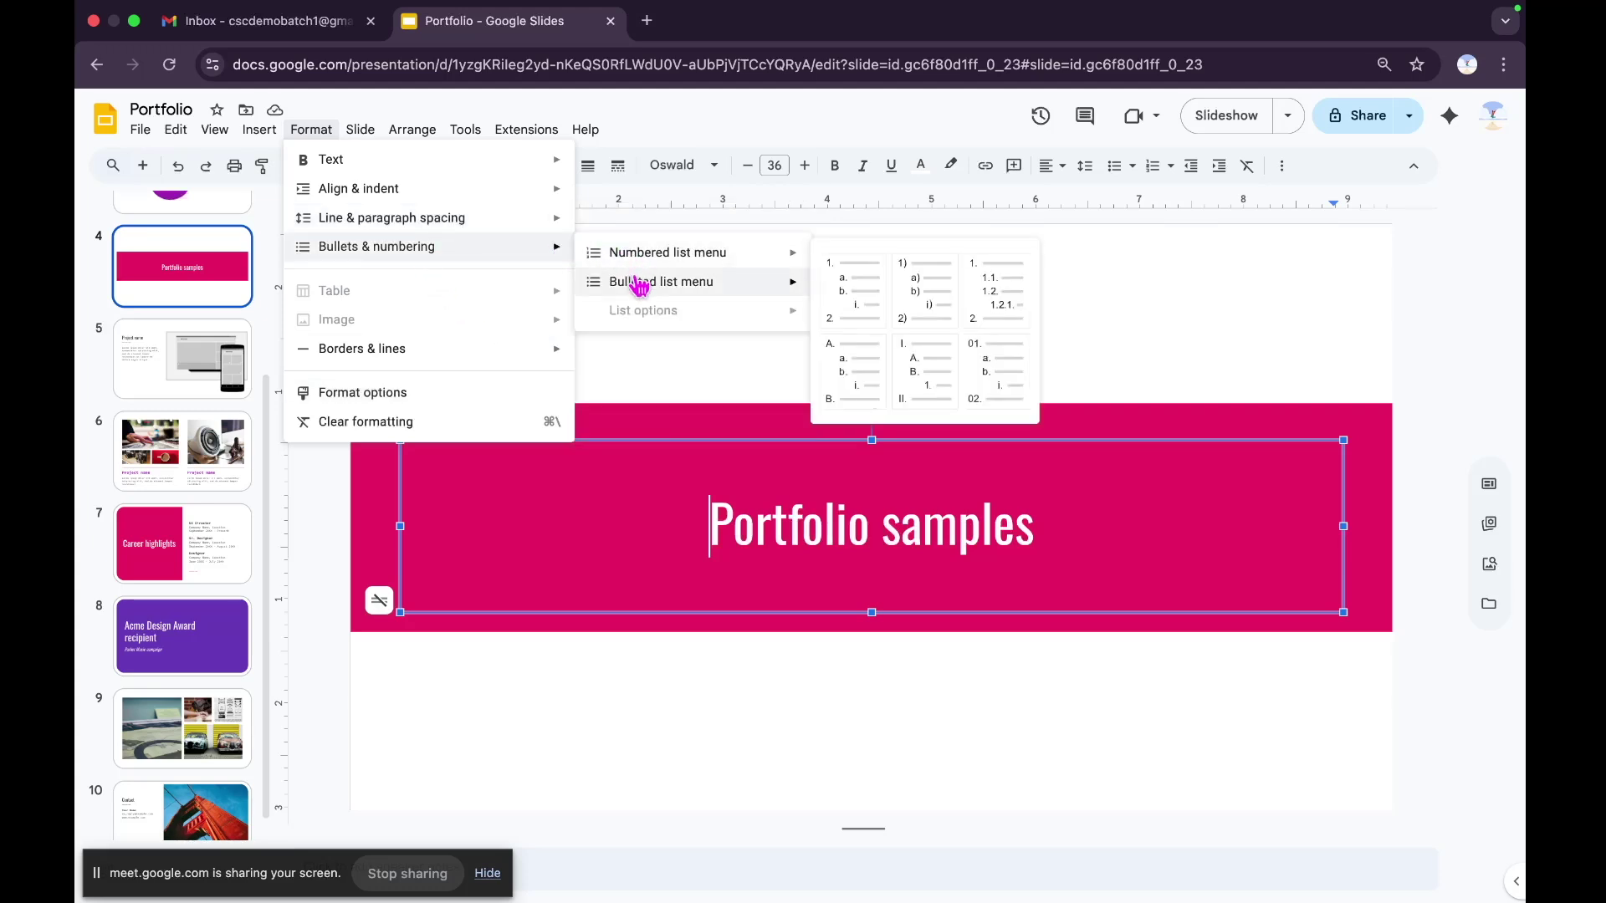
{"action": "mouse_move", "coordinate": [405, 358]}
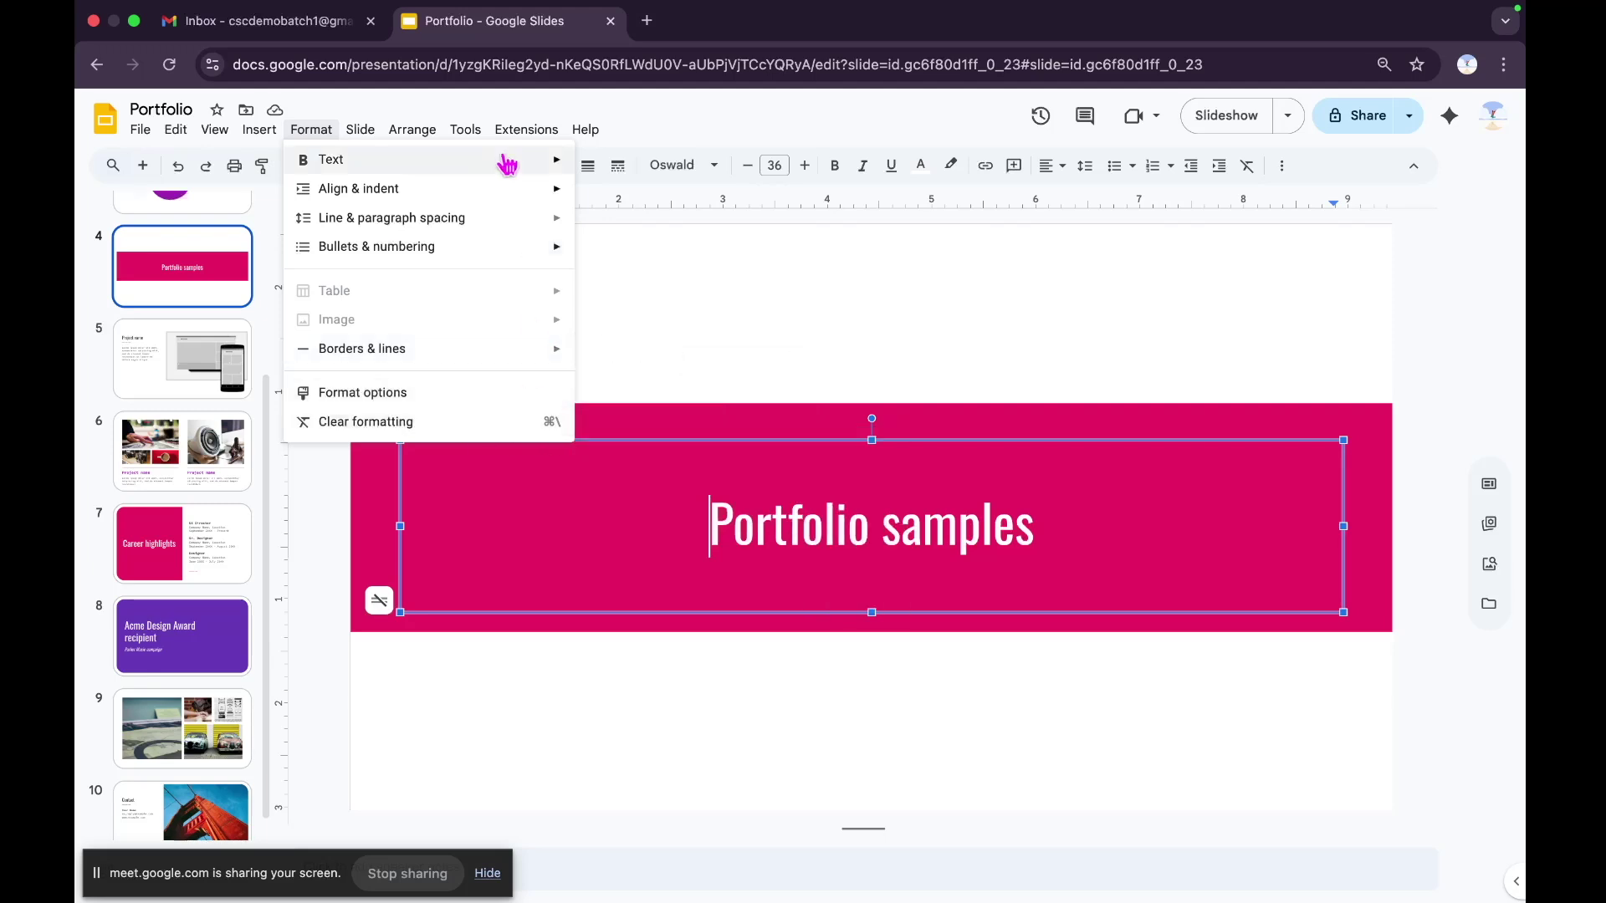
{"action": "mouse_move", "coordinate": [360, 130]}
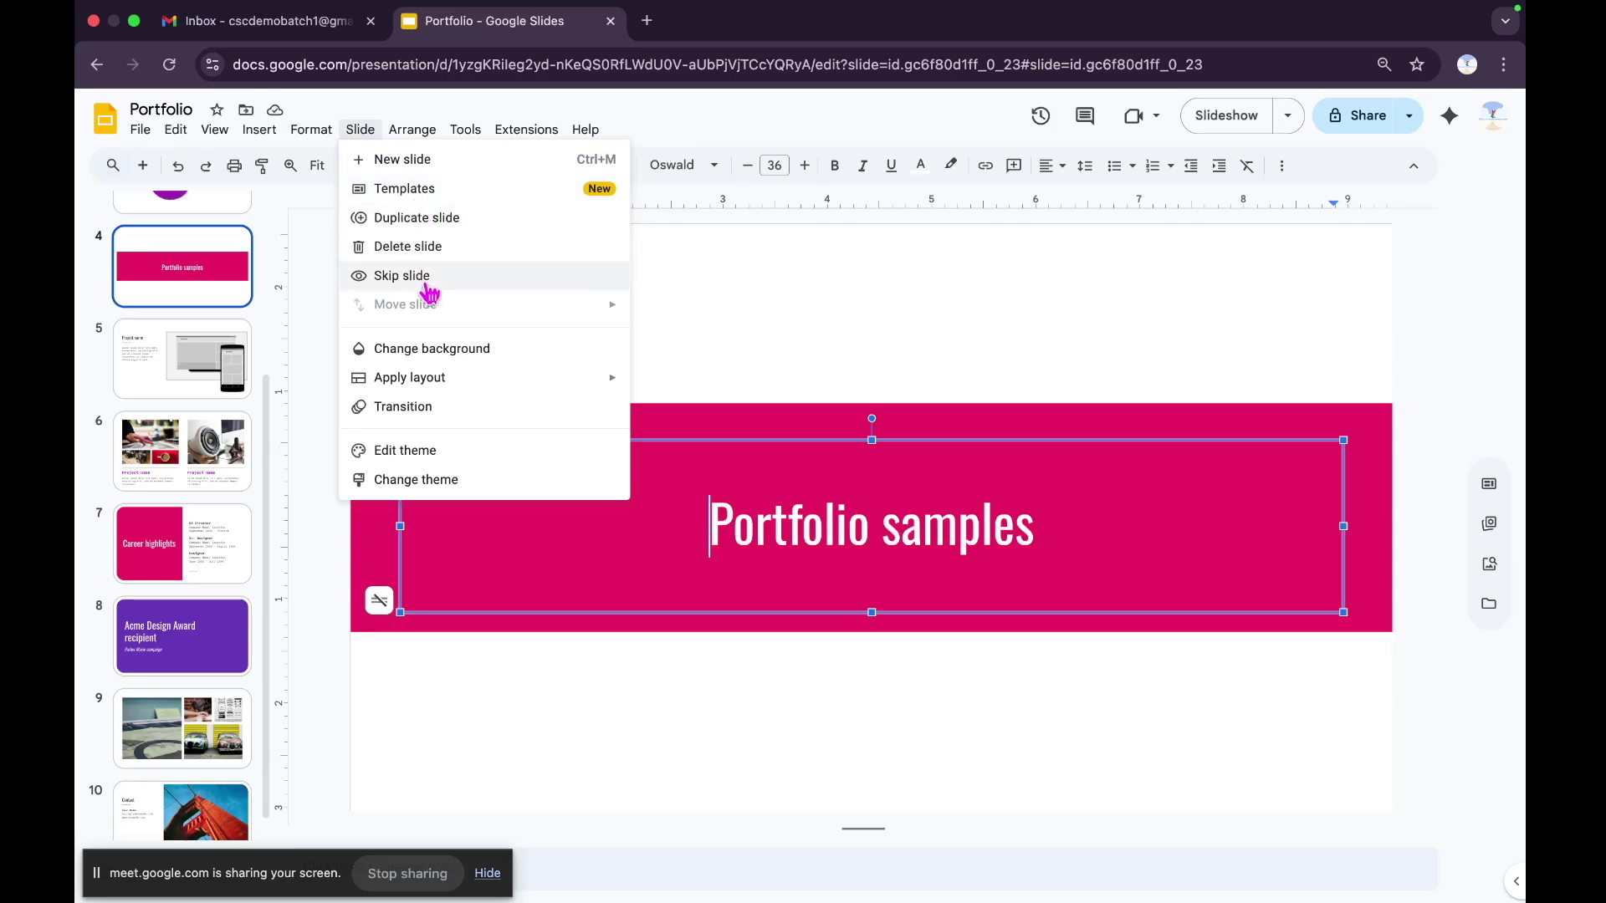
{"action": "mouse_move", "coordinate": [419, 130]}
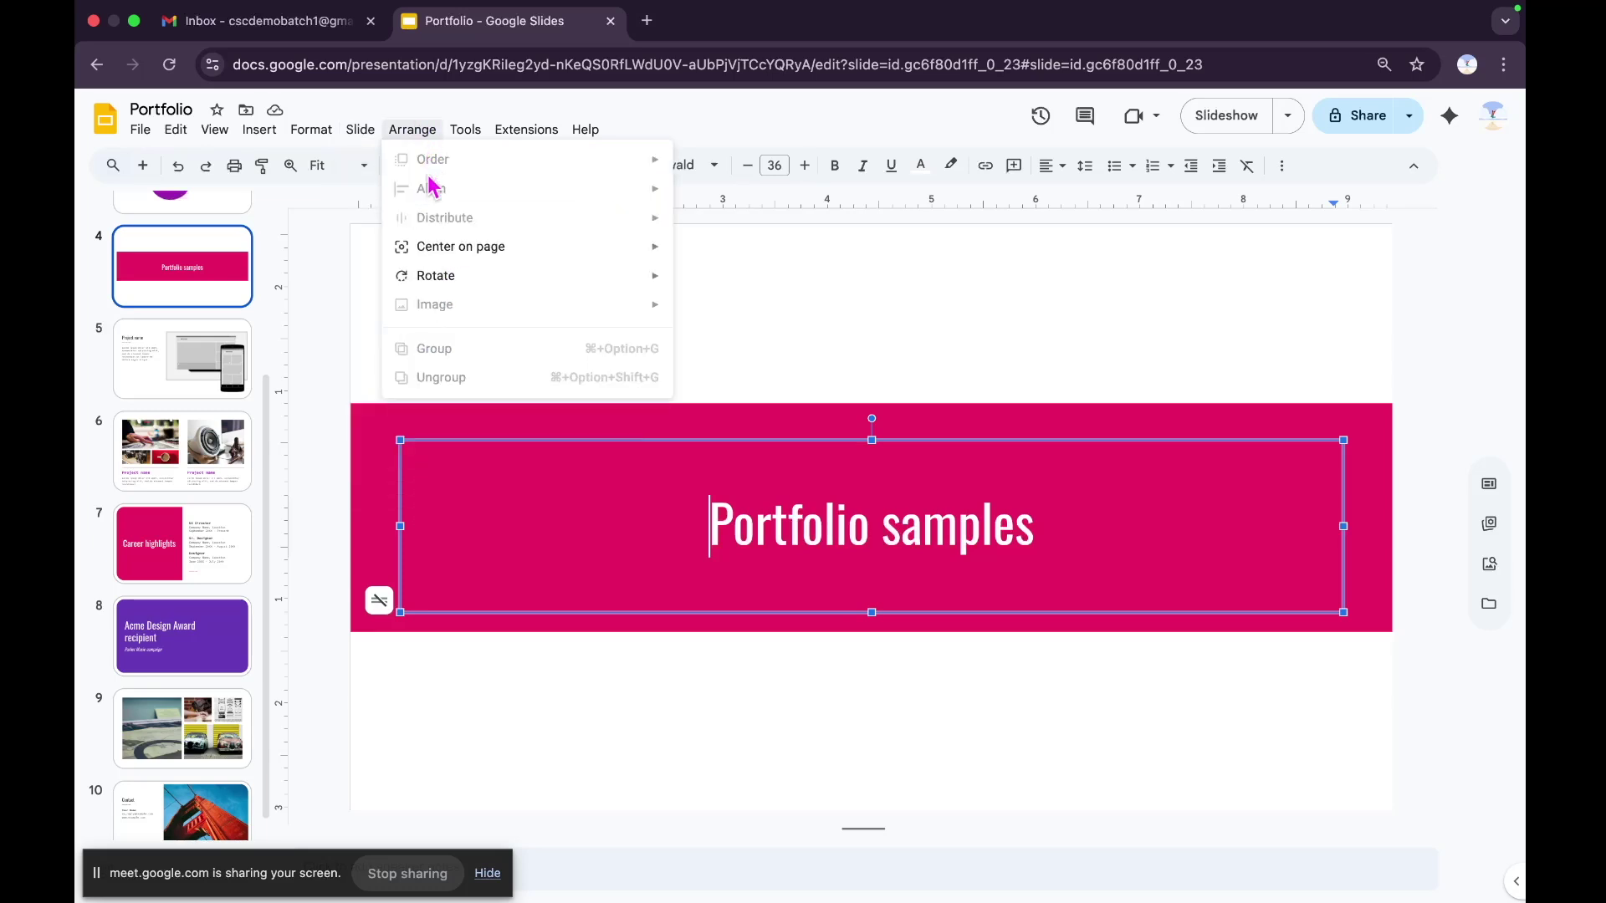
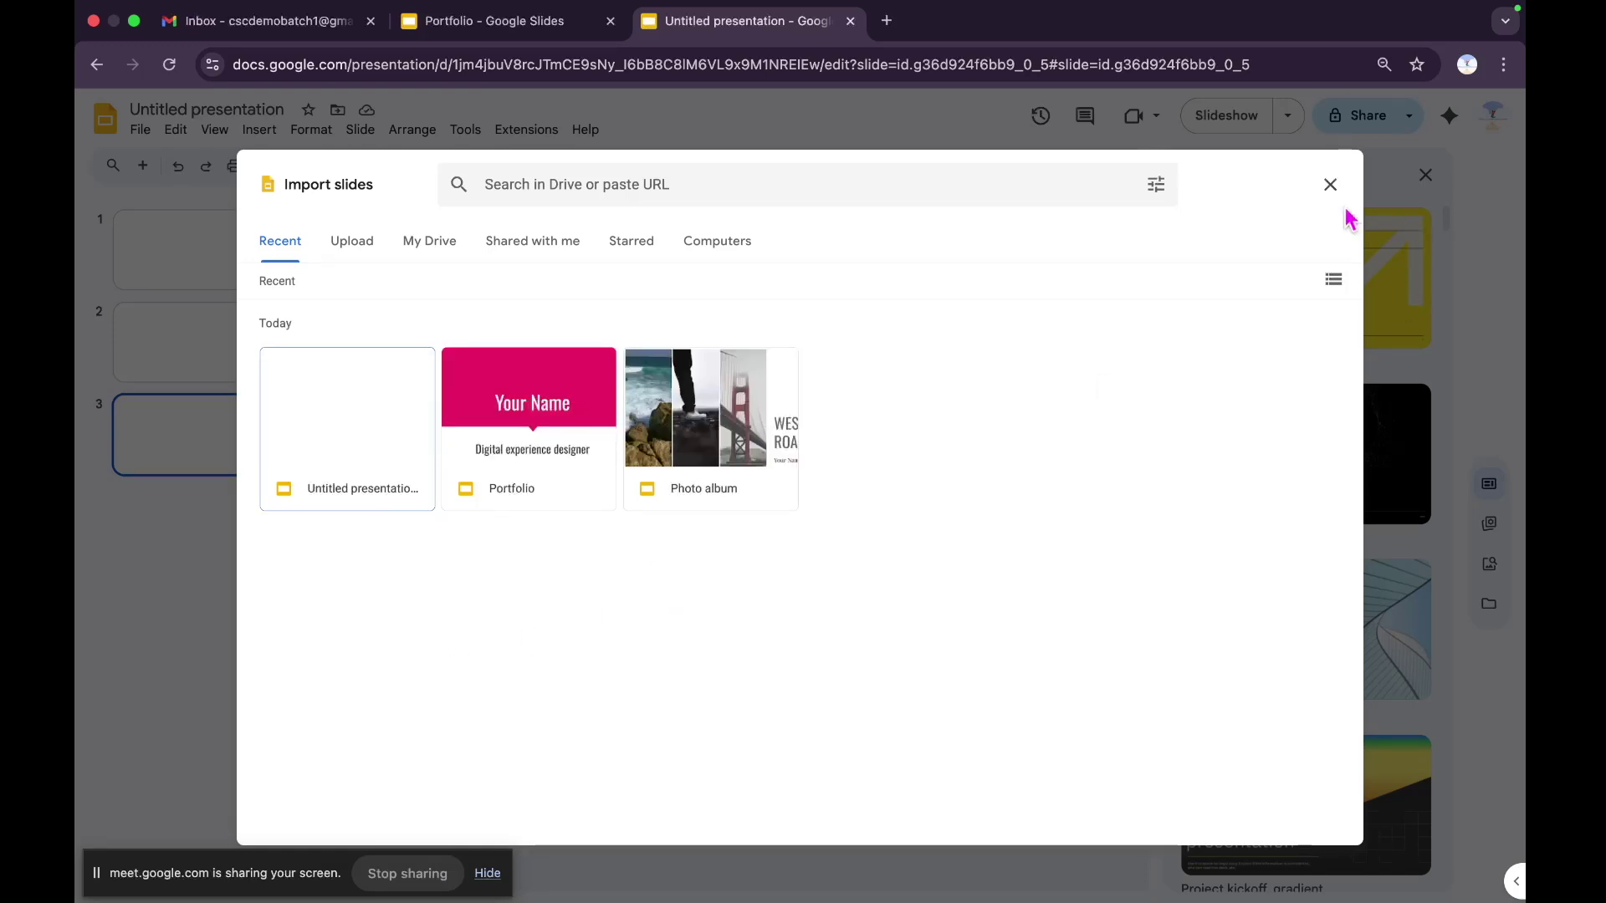
- Close the Import slides dialog and view slides 1 and 2 of the untitled presentation
{"action": "left_click", "coordinate": [1330, 185]}
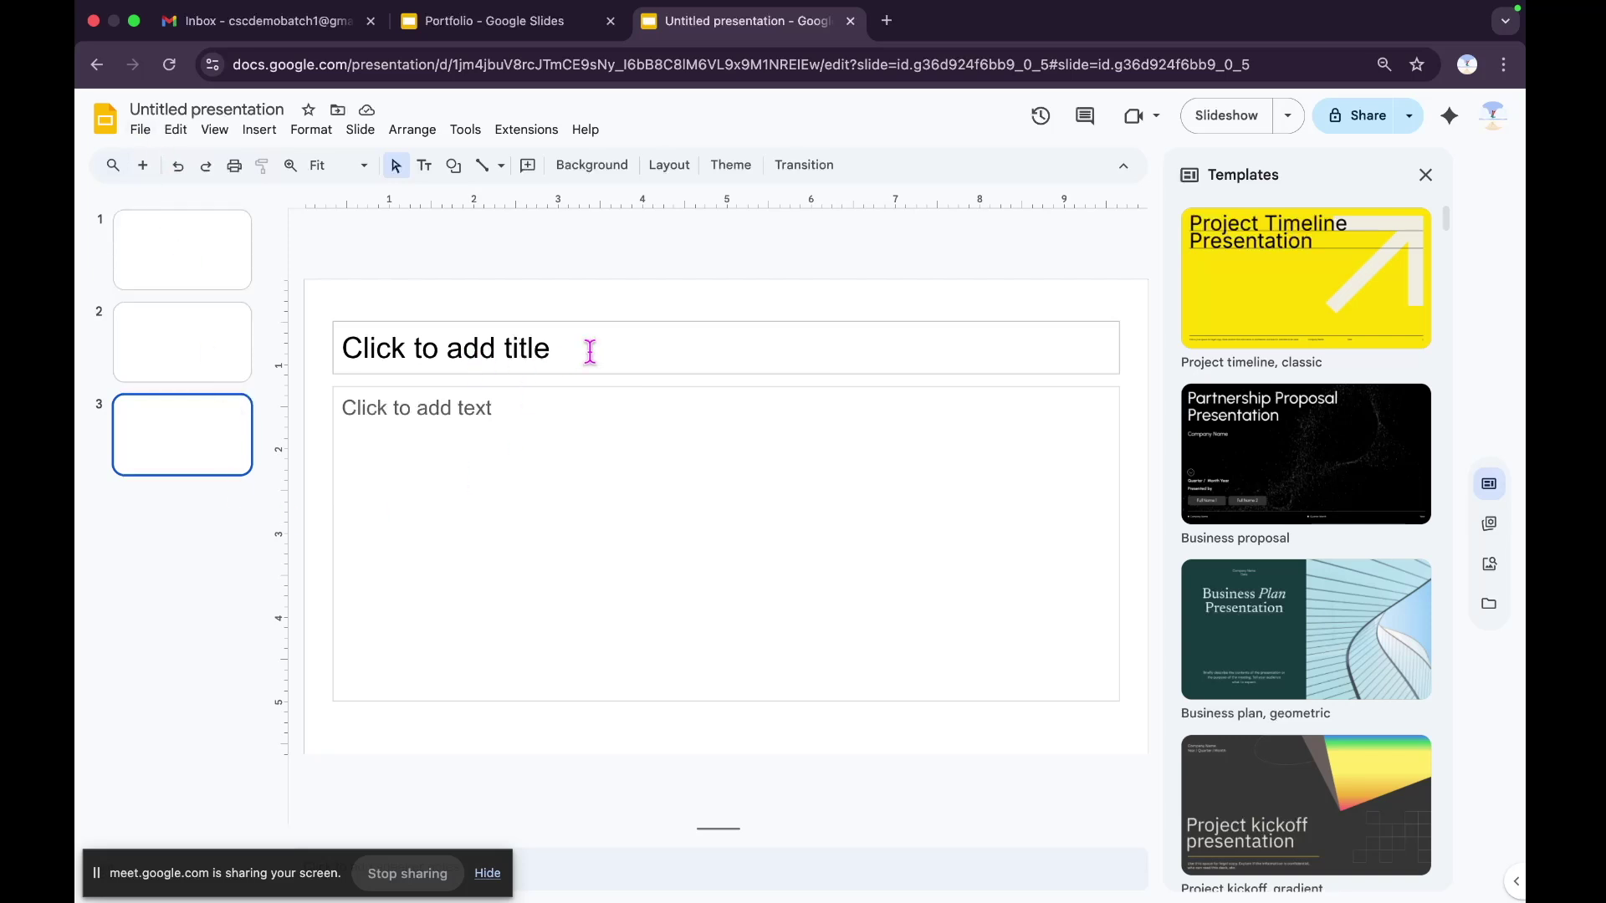
{"action": "left_click", "coordinate": [219, 284]}
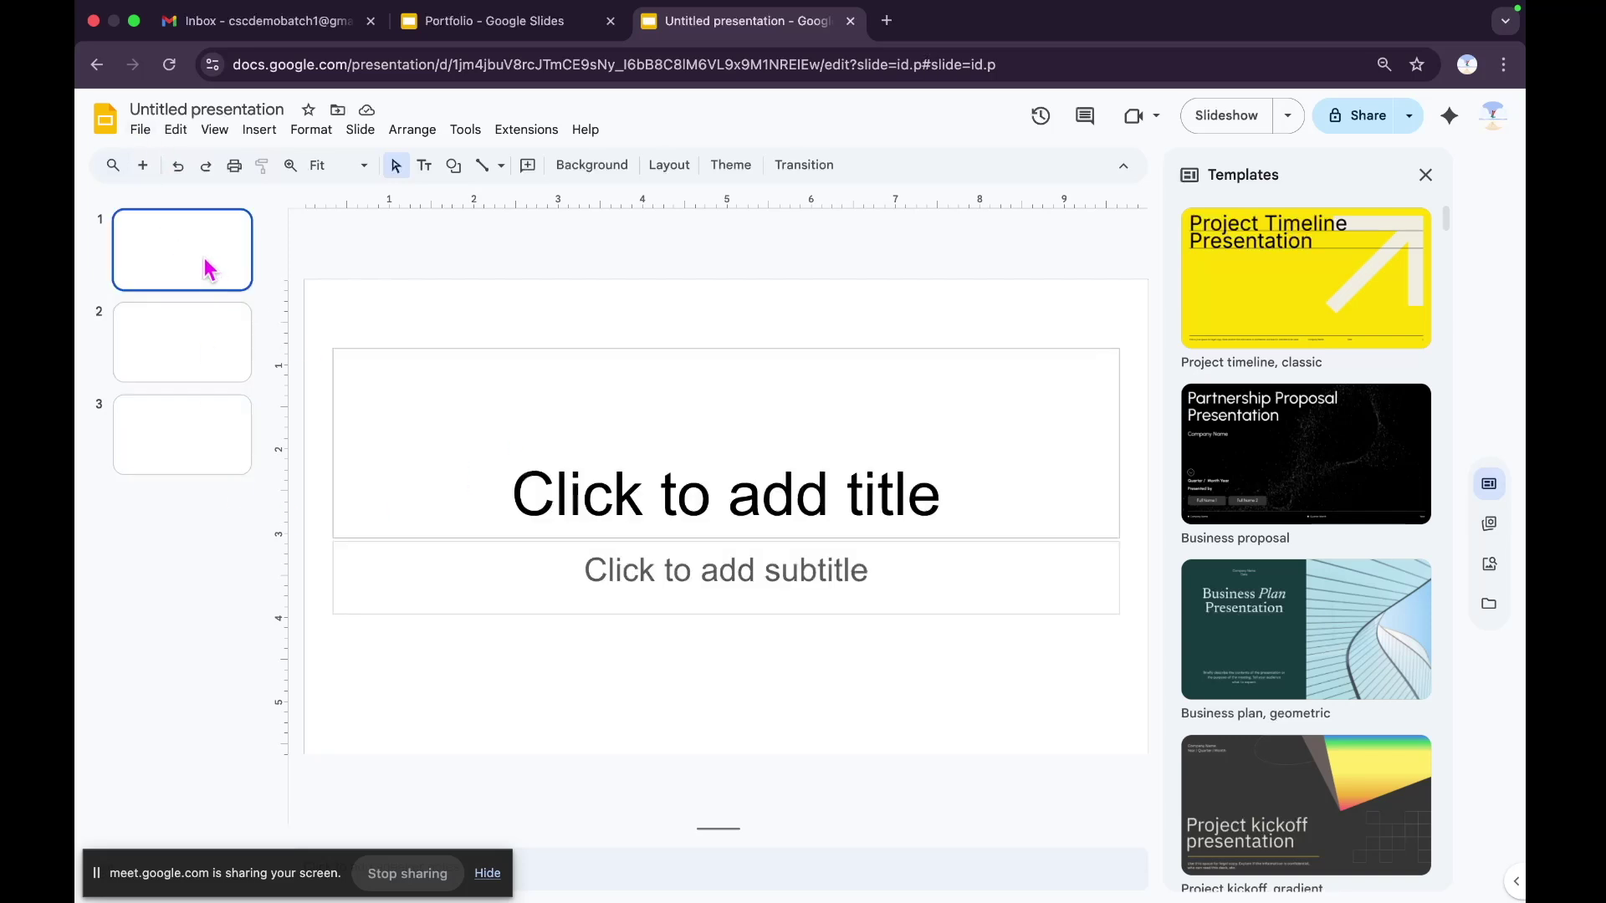
{"action": "left_click", "coordinate": [172, 375]}
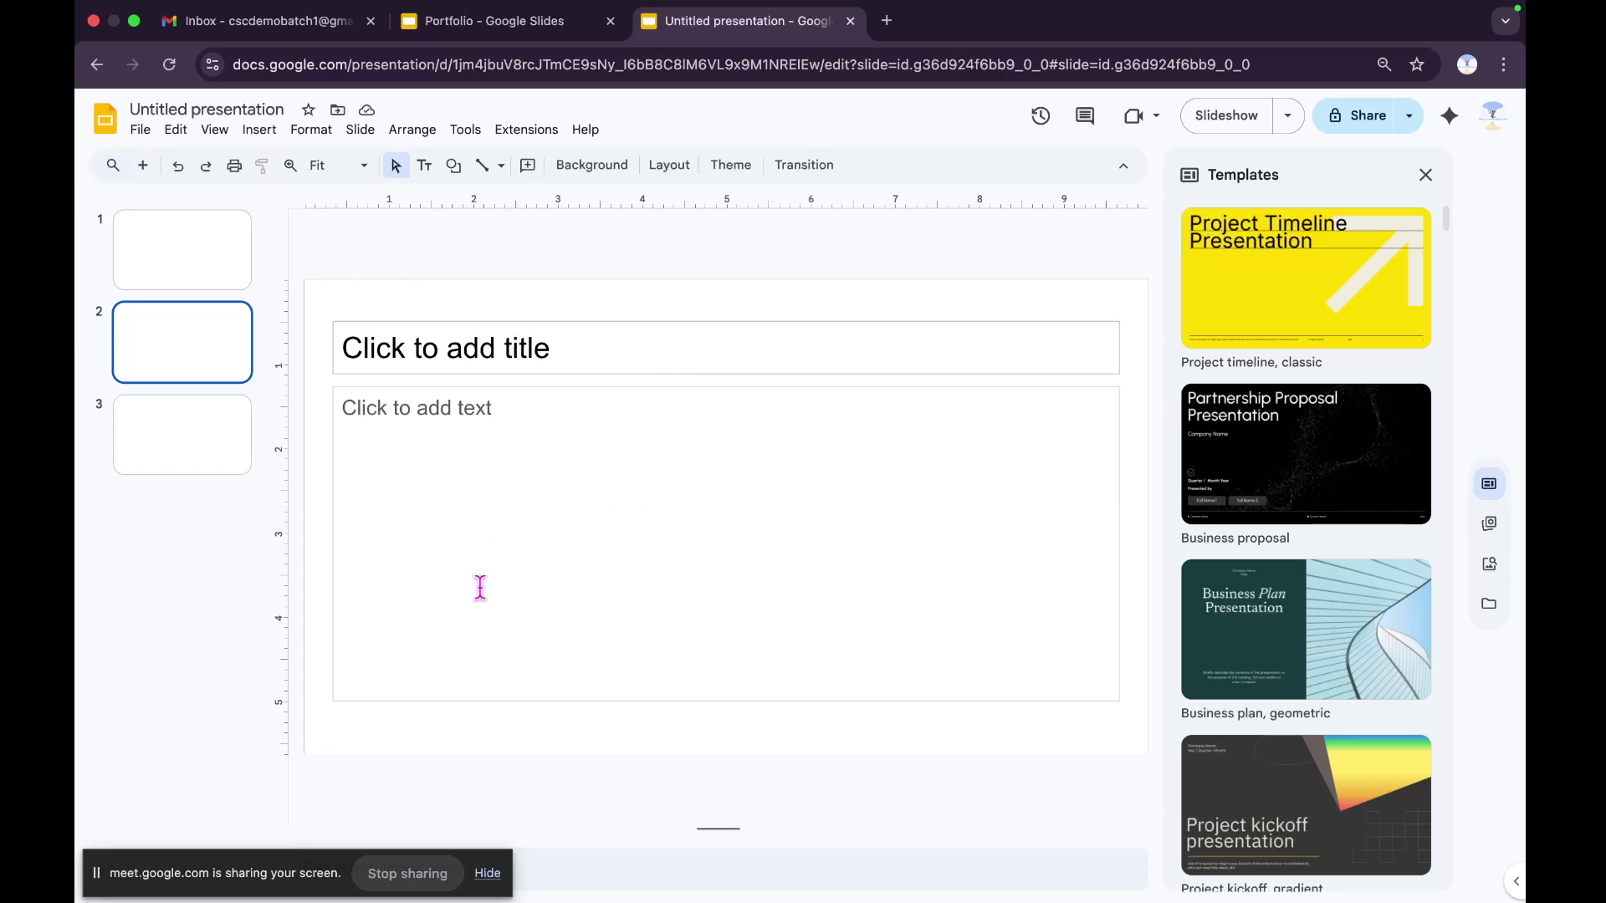
- Switch to the Computer Skill Course mind map in MindNode and delete the empty node under Step 3: Add Slides
{"action": "key", "text": "ctrl+Left"}
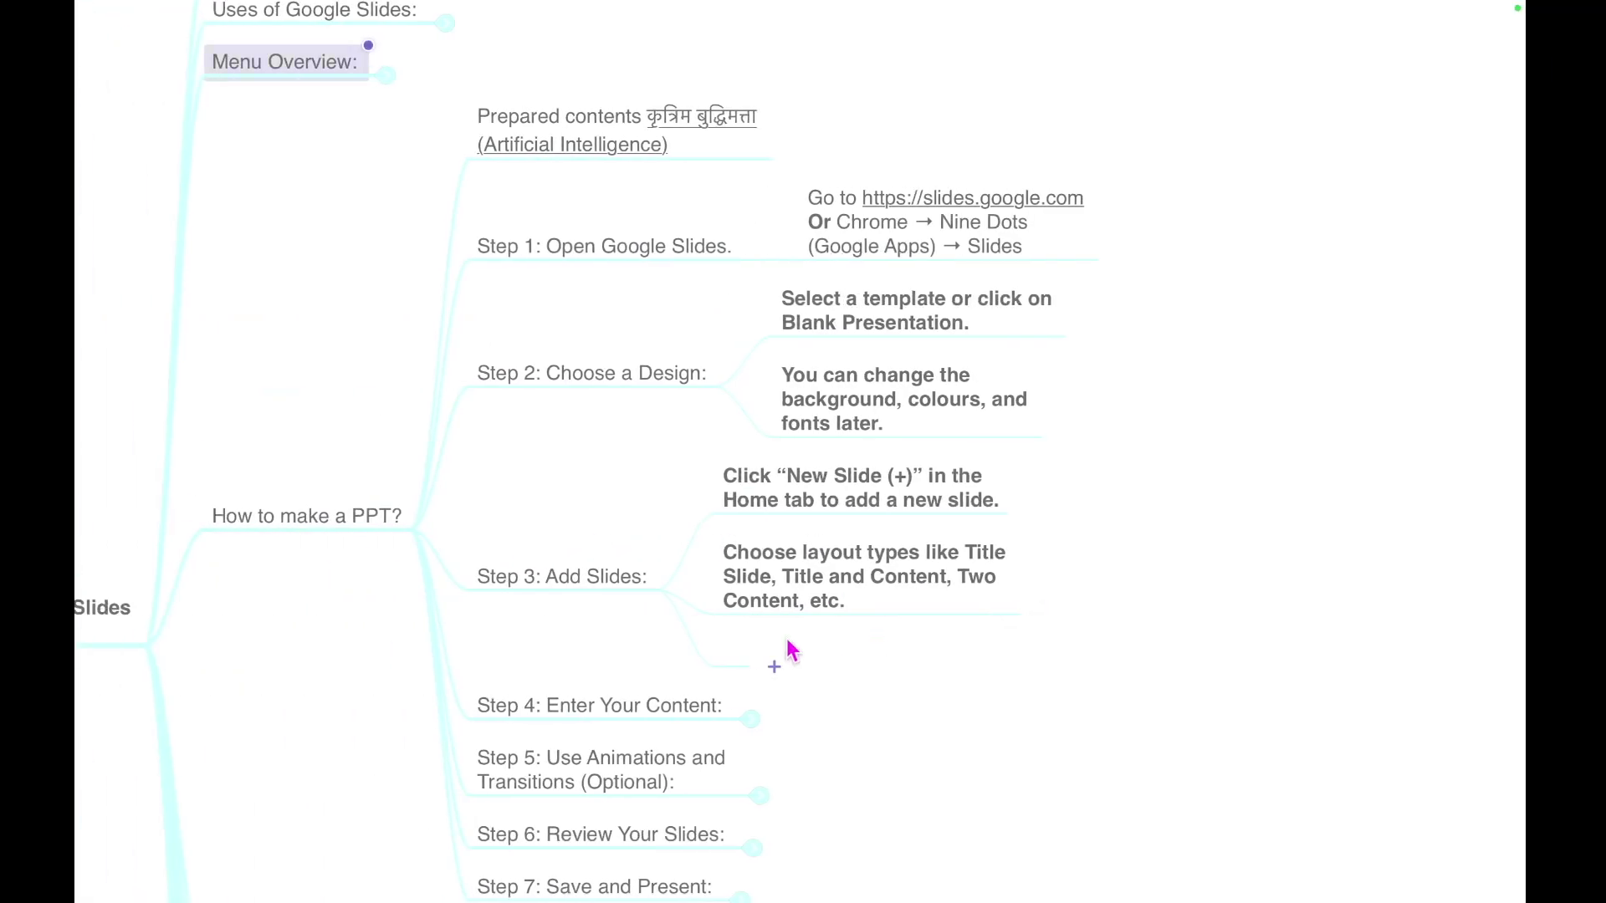
{"action": "left_click", "coordinate": [736, 660]}
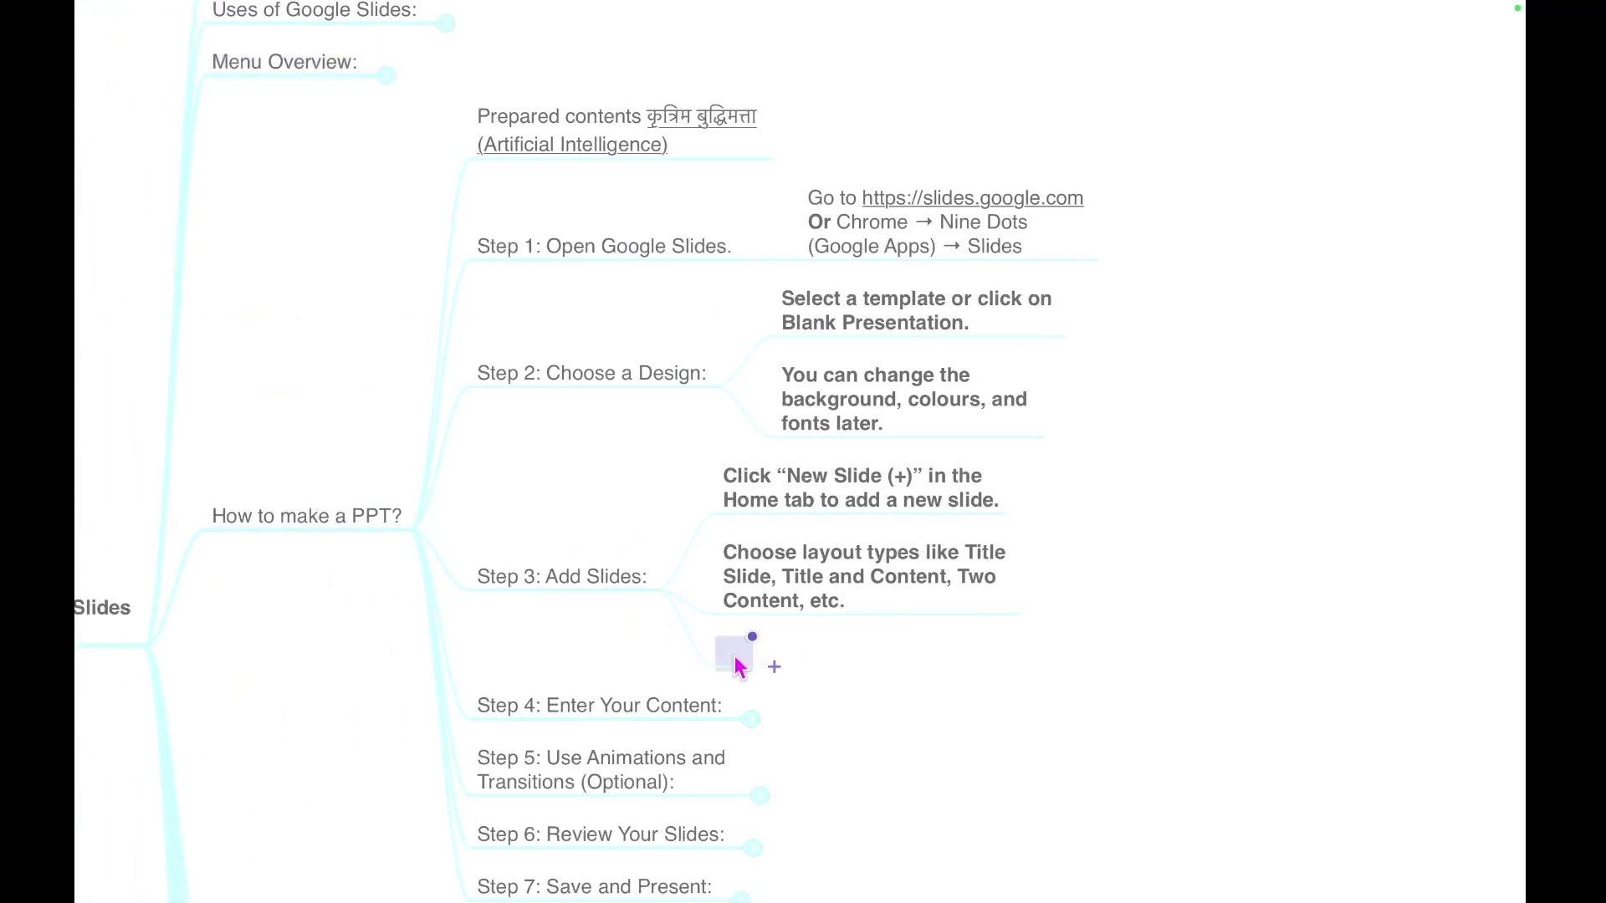
{"action": "key", "text": "BackSpace"}
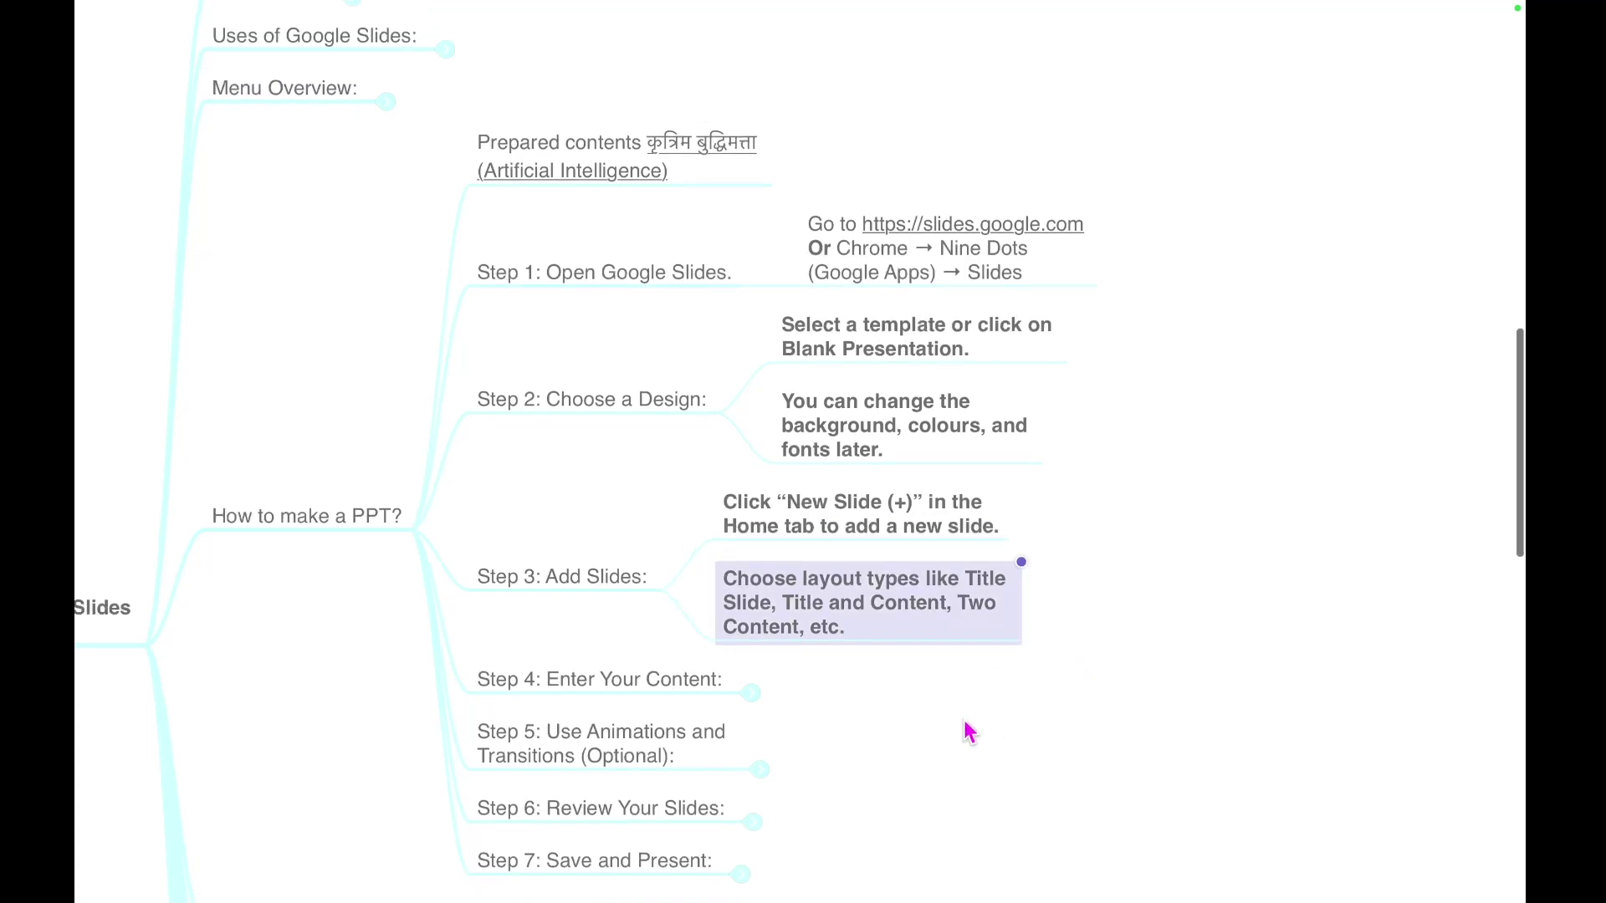
- Expand the Step 4, Step 5, Step 6 and Step 7 branches of How to make a PPT? and review their notes
{"action": "scroll", "coordinate": [967, 731], "scroll_direction": "right", "scroll_amount": 1}
{"action": "scroll", "coordinate": [867, 745], "scroll_direction": "down", "scroll_amount": 1}
{"action": "scroll", "coordinate": [867, 745], "scroll_direction": "right", "scroll_amount": 1}
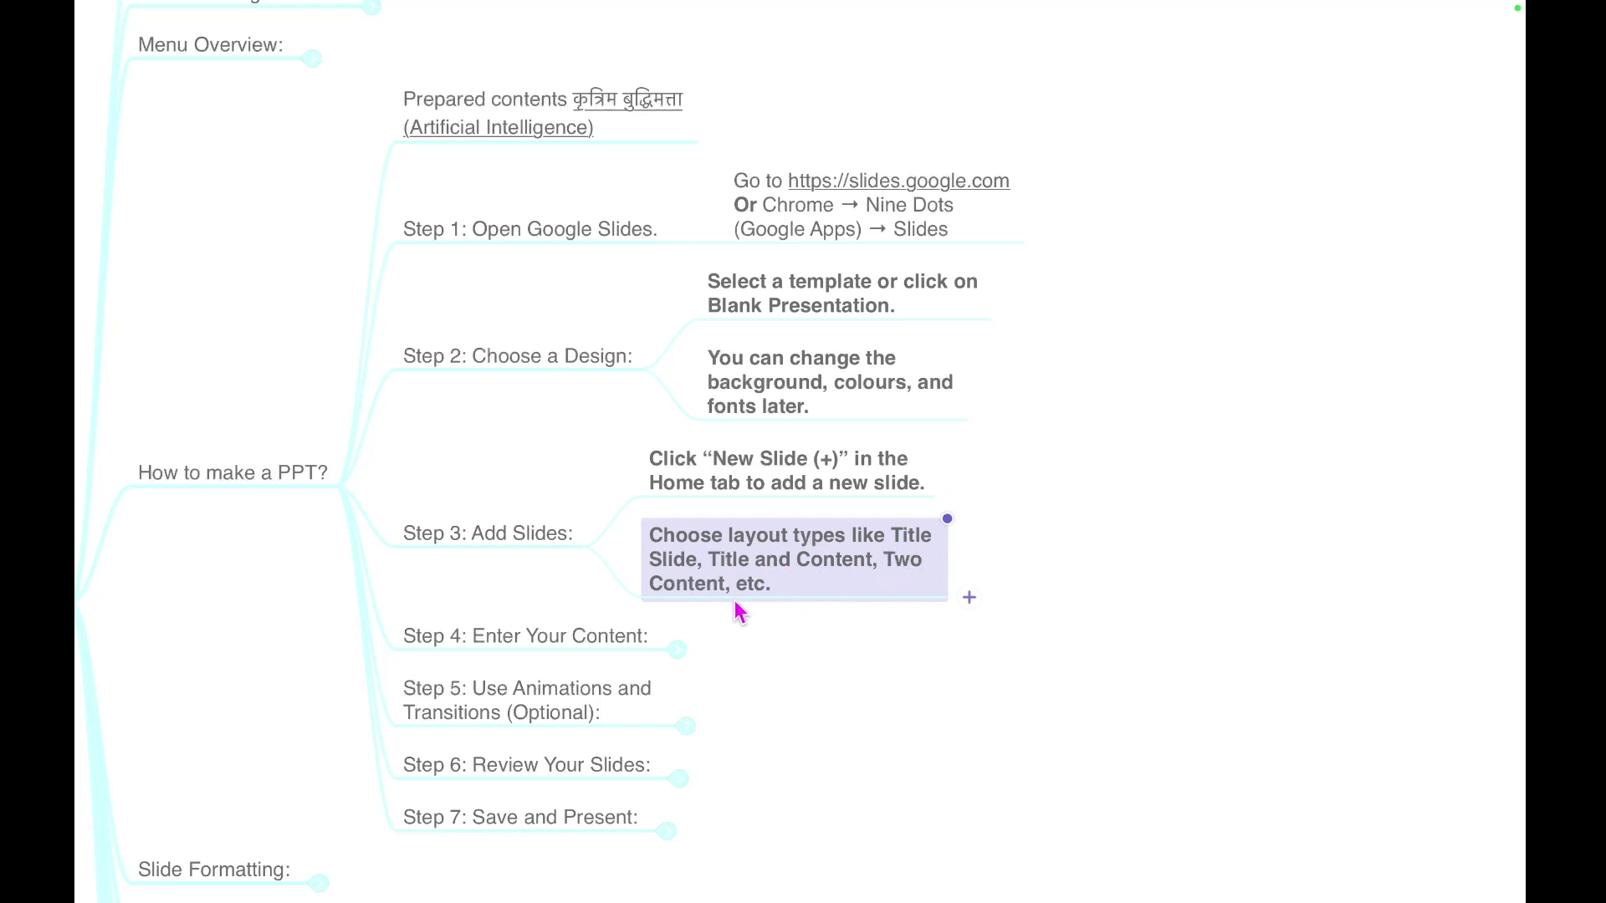
{"action": "left_click", "coordinate": [678, 651]}
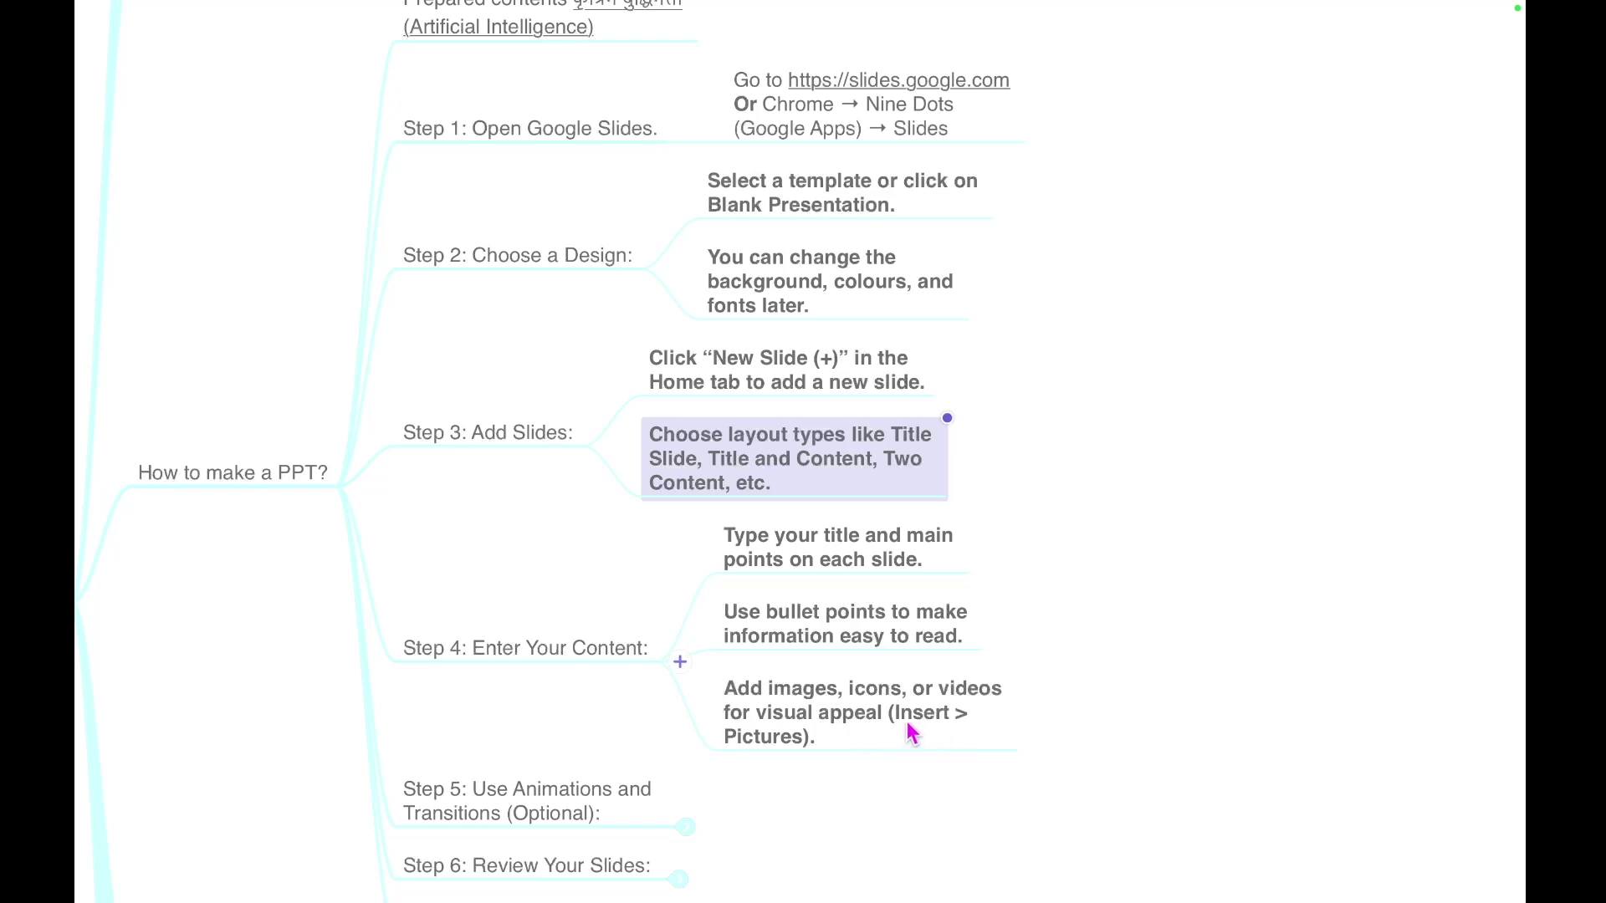
{"action": "scroll", "coordinate": [631, 721], "scroll_direction": "down", "scroll_amount": 2}
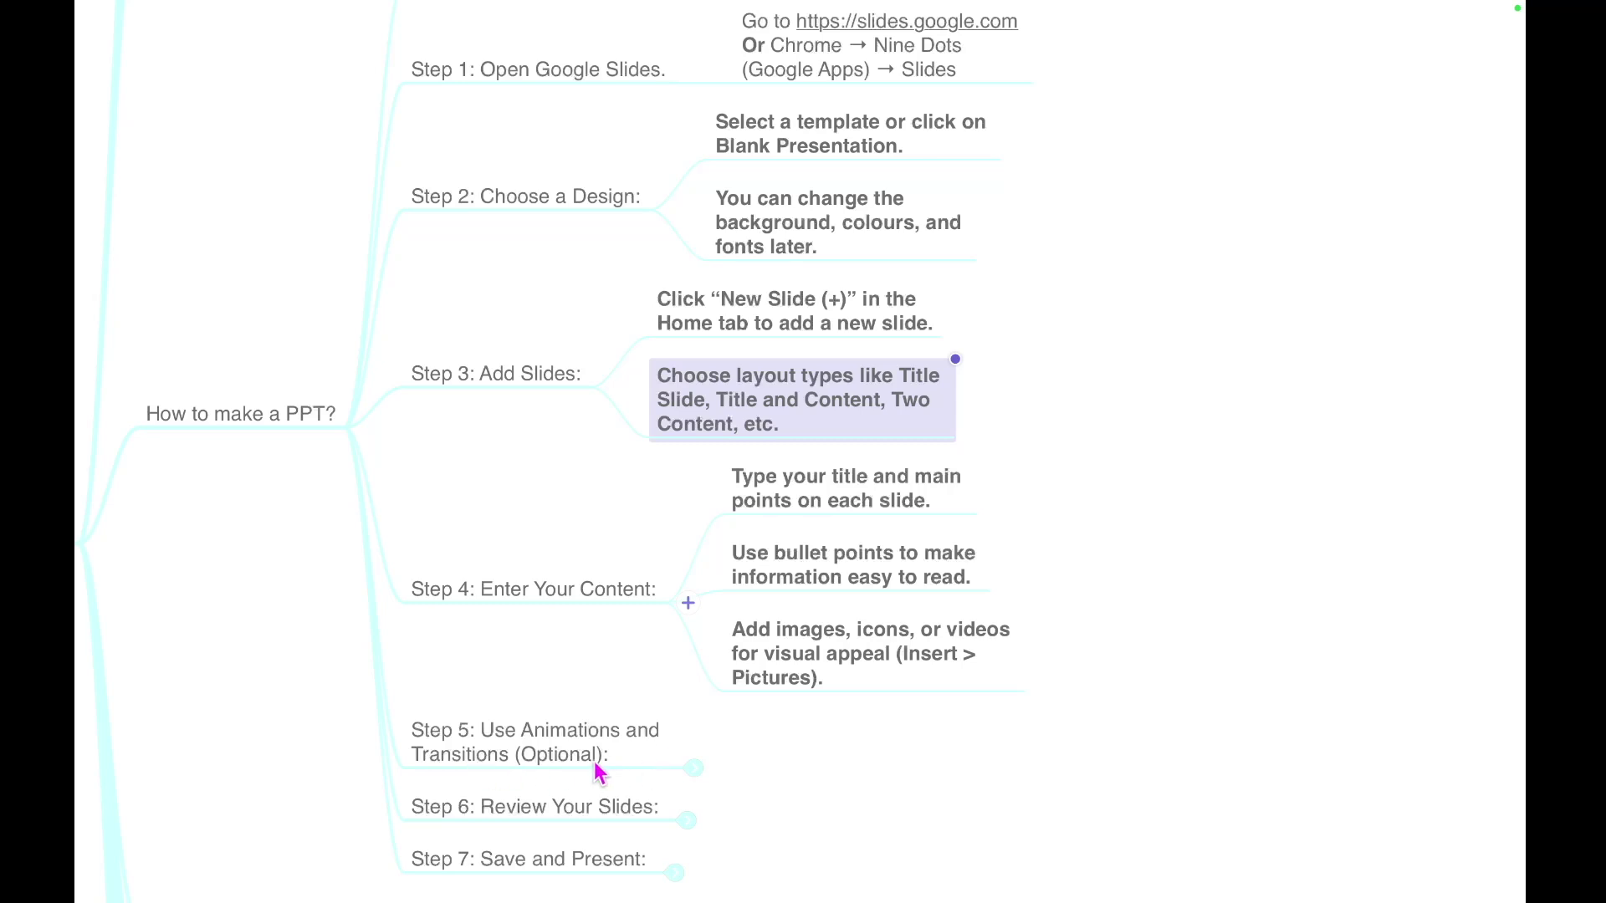
{"action": "left_click", "coordinate": [697, 769]}
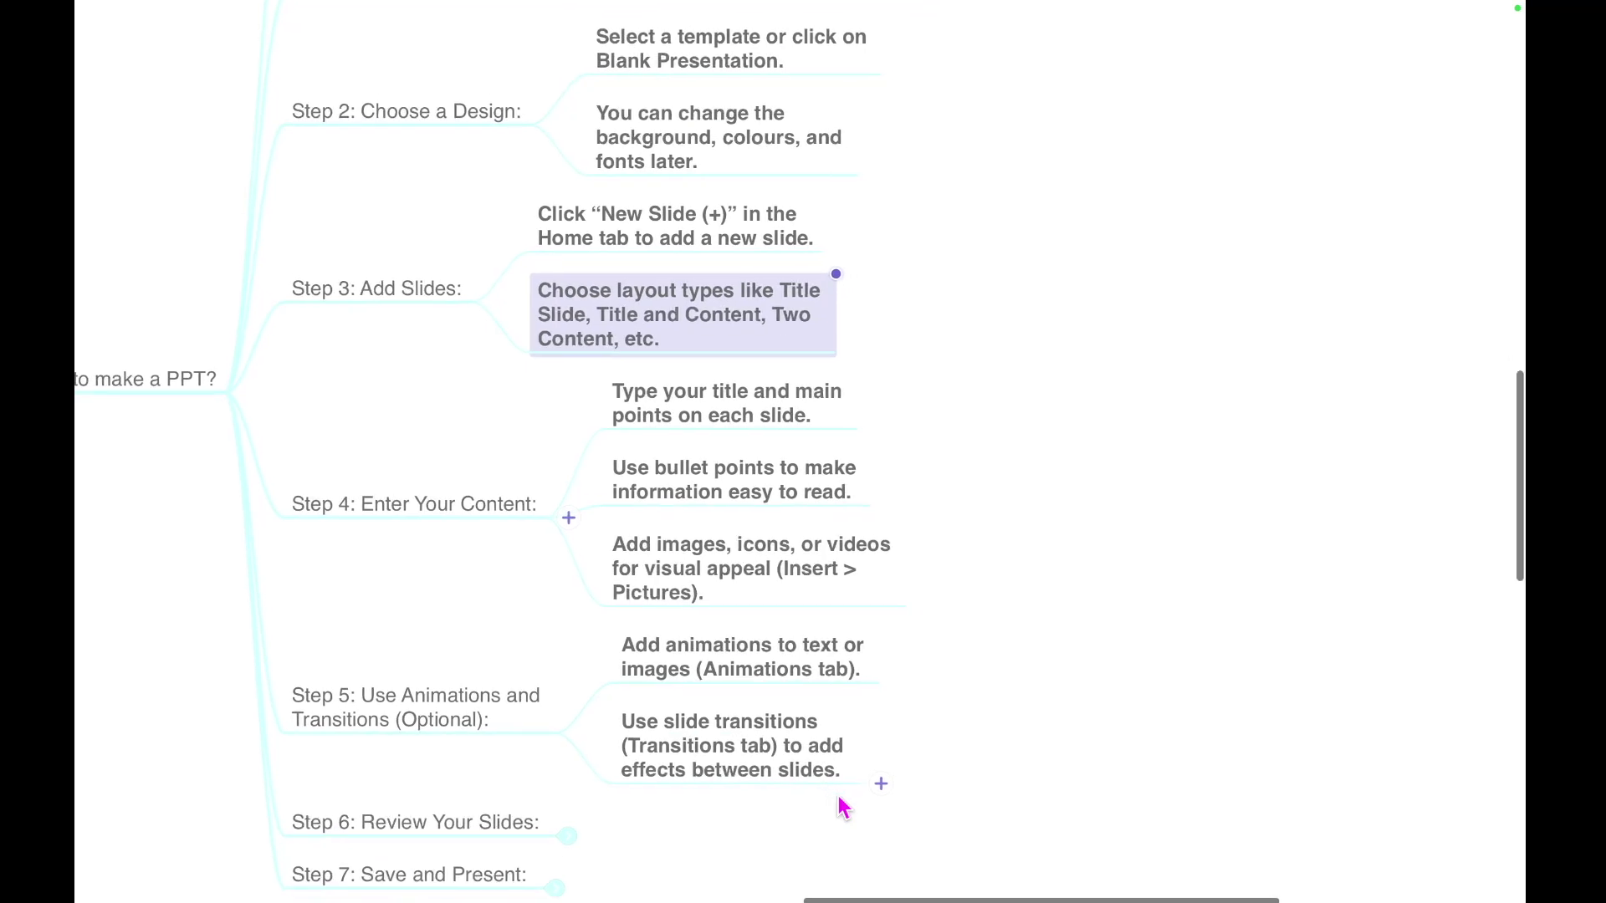
{"action": "scroll", "coordinate": [839, 795], "scroll_direction": "down", "scroll_amount": 1}
{"action": "left_click", "coordinate": [578, 817]}
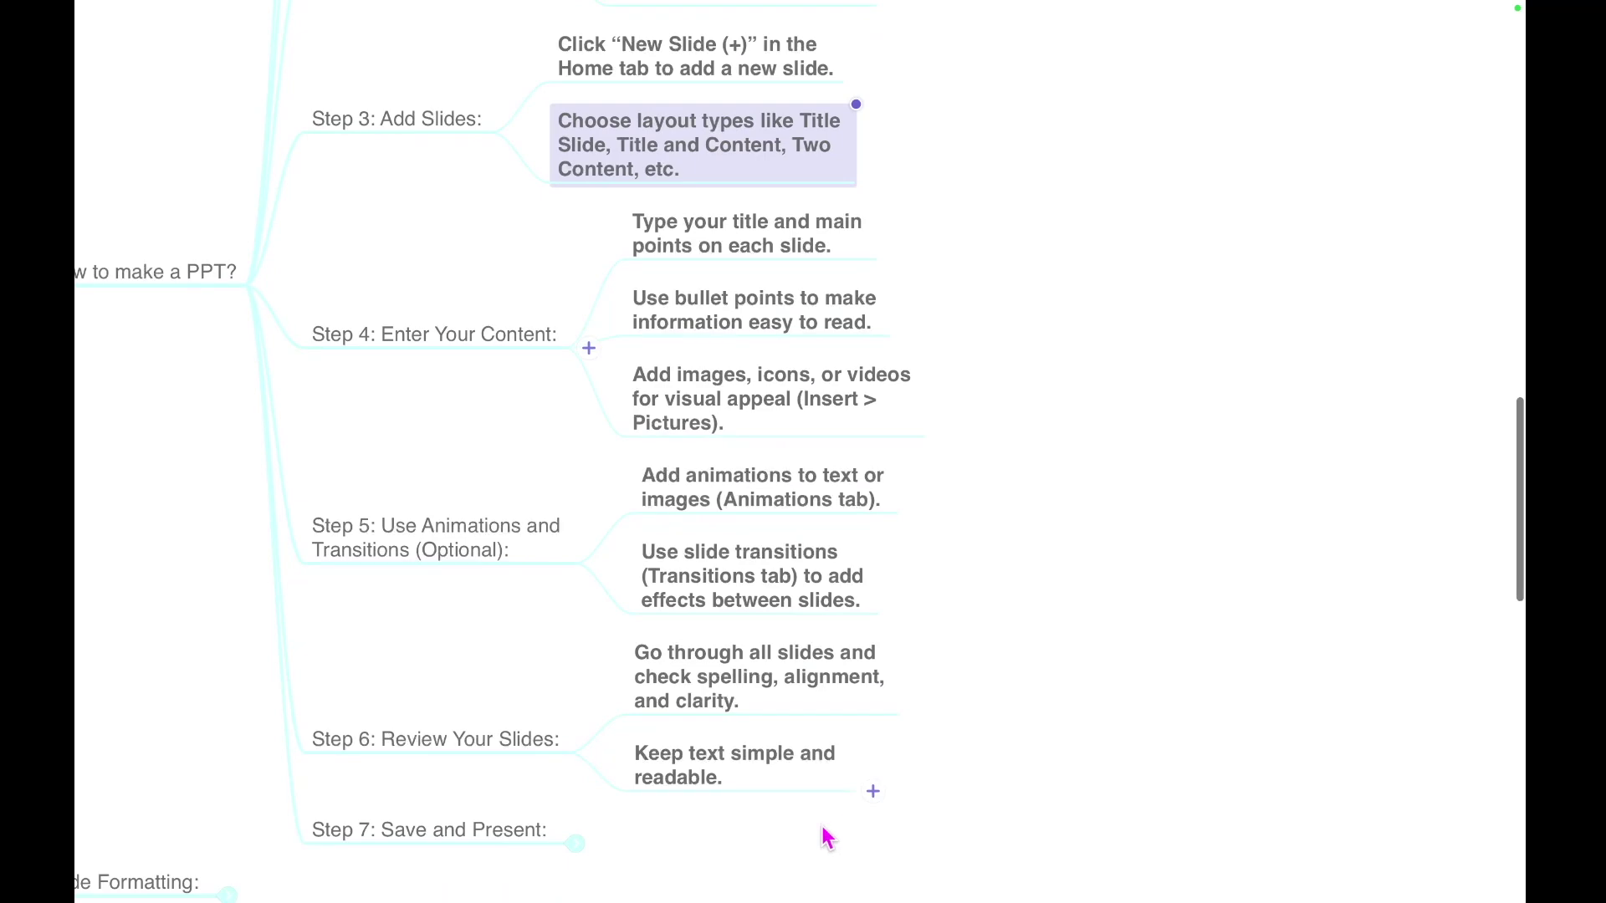
{"action": "left_click", "coordinate": [576, 845]}
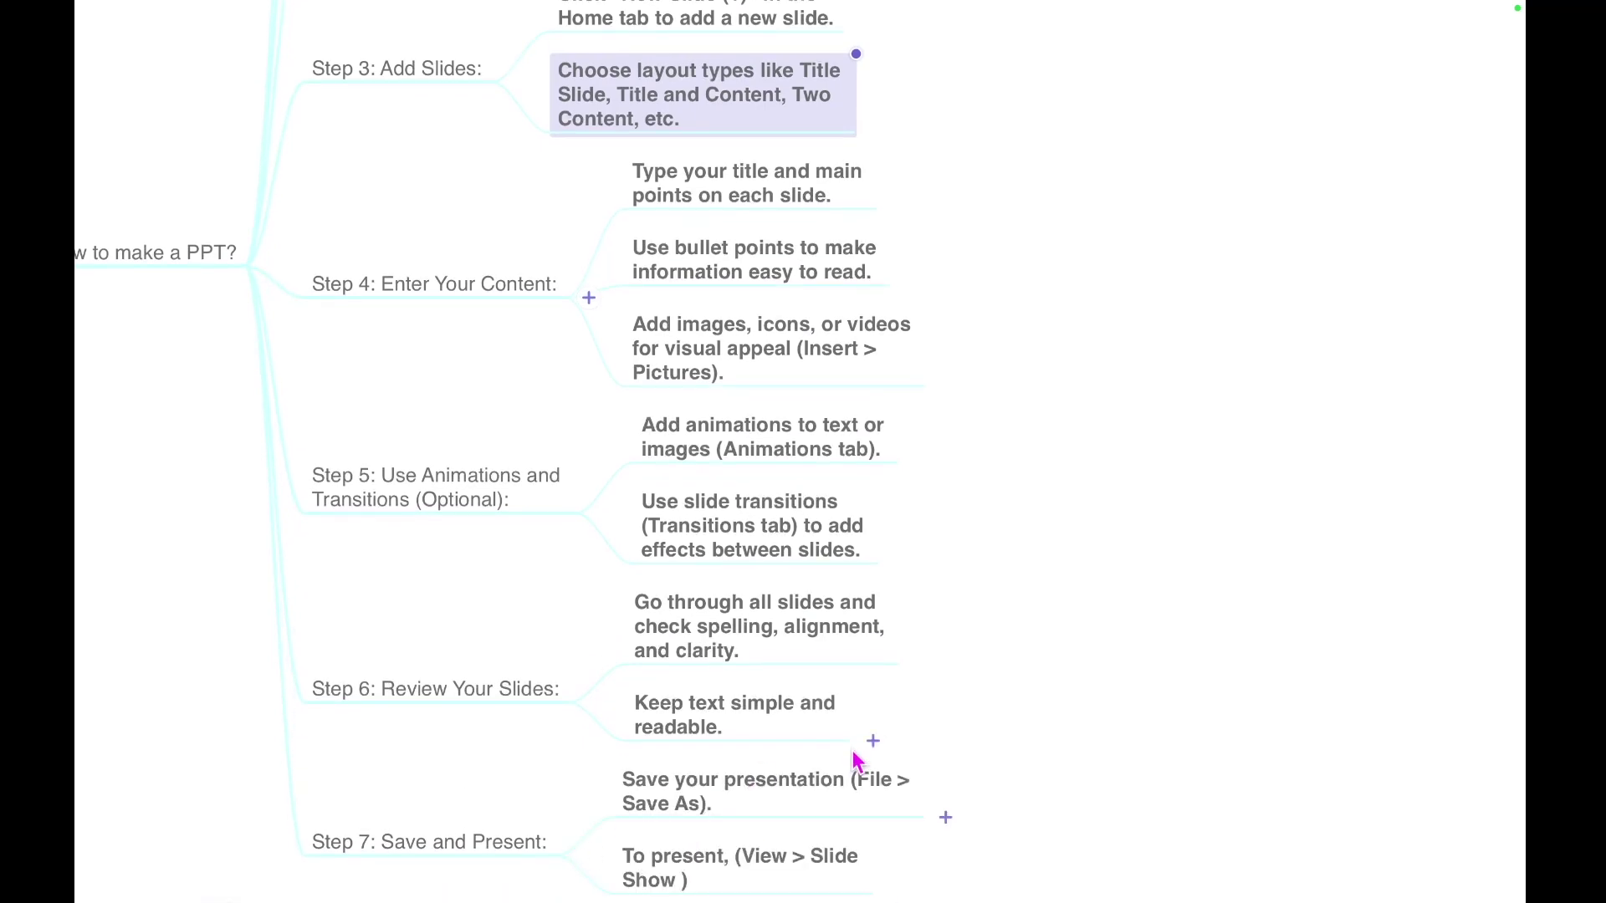
{"action": "scroll", "coordinate": [852, 751], "scroll_direction": "down", "scroll_amount": 5}
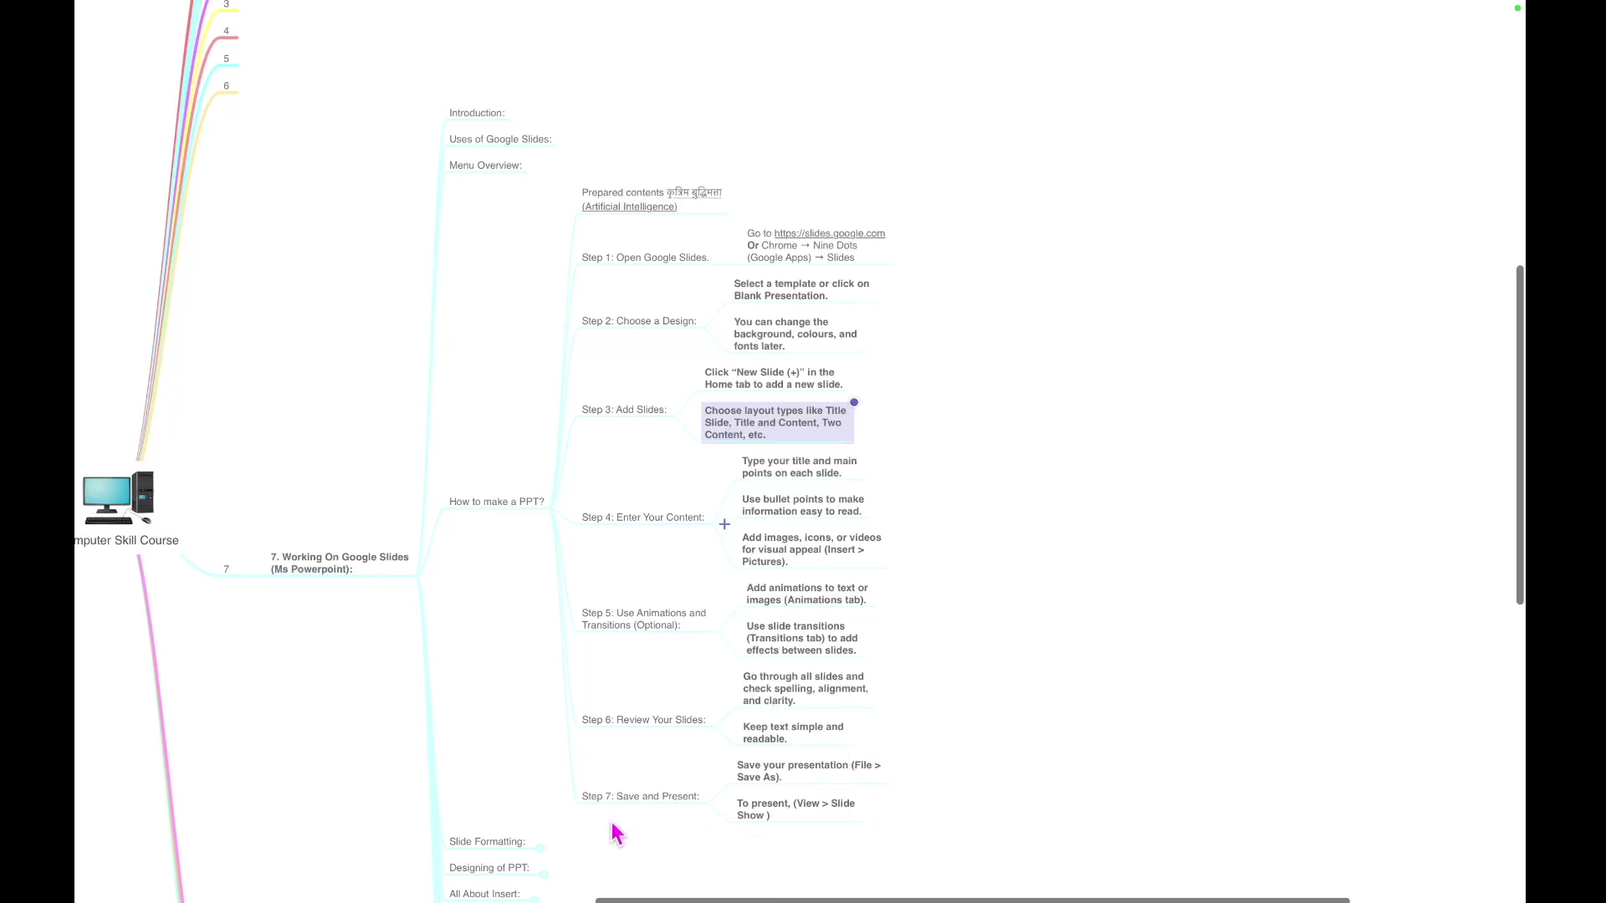
- Fold the Step 1 to Step 7 branches together, and fold the How to make a PPT? topic
{"action": "left_click_drag", "start_coordinate": [615, 834], "coordinate": [649, 215]}
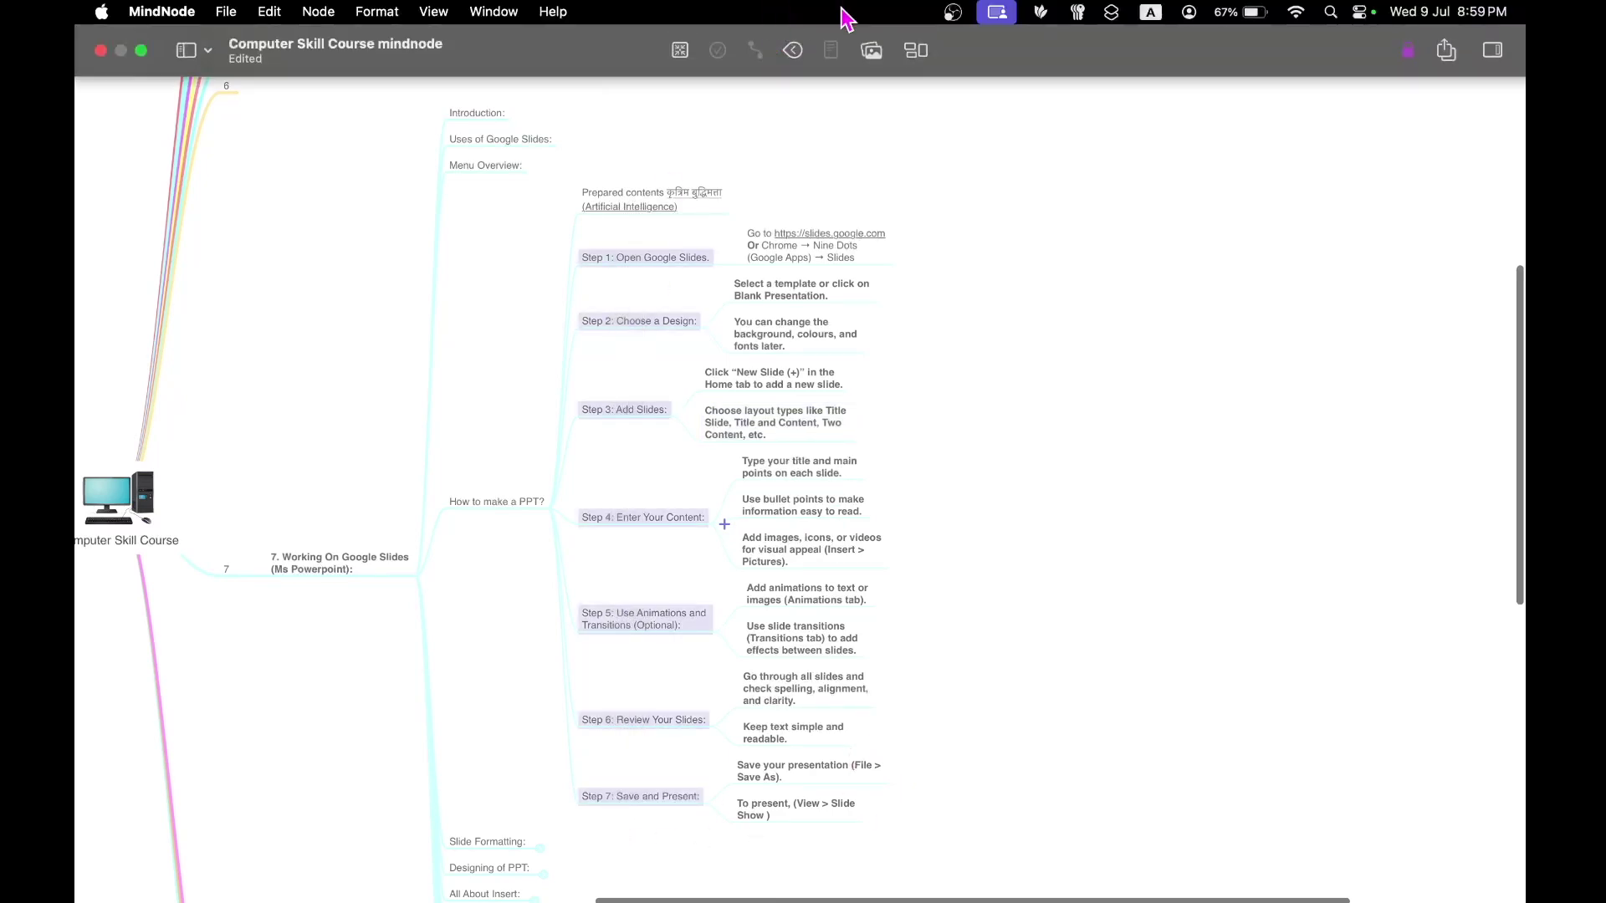
{"action": "left_click", "coordinate": [793, 52]}
{"action": "left_click", "coordinate": [504, 510]}
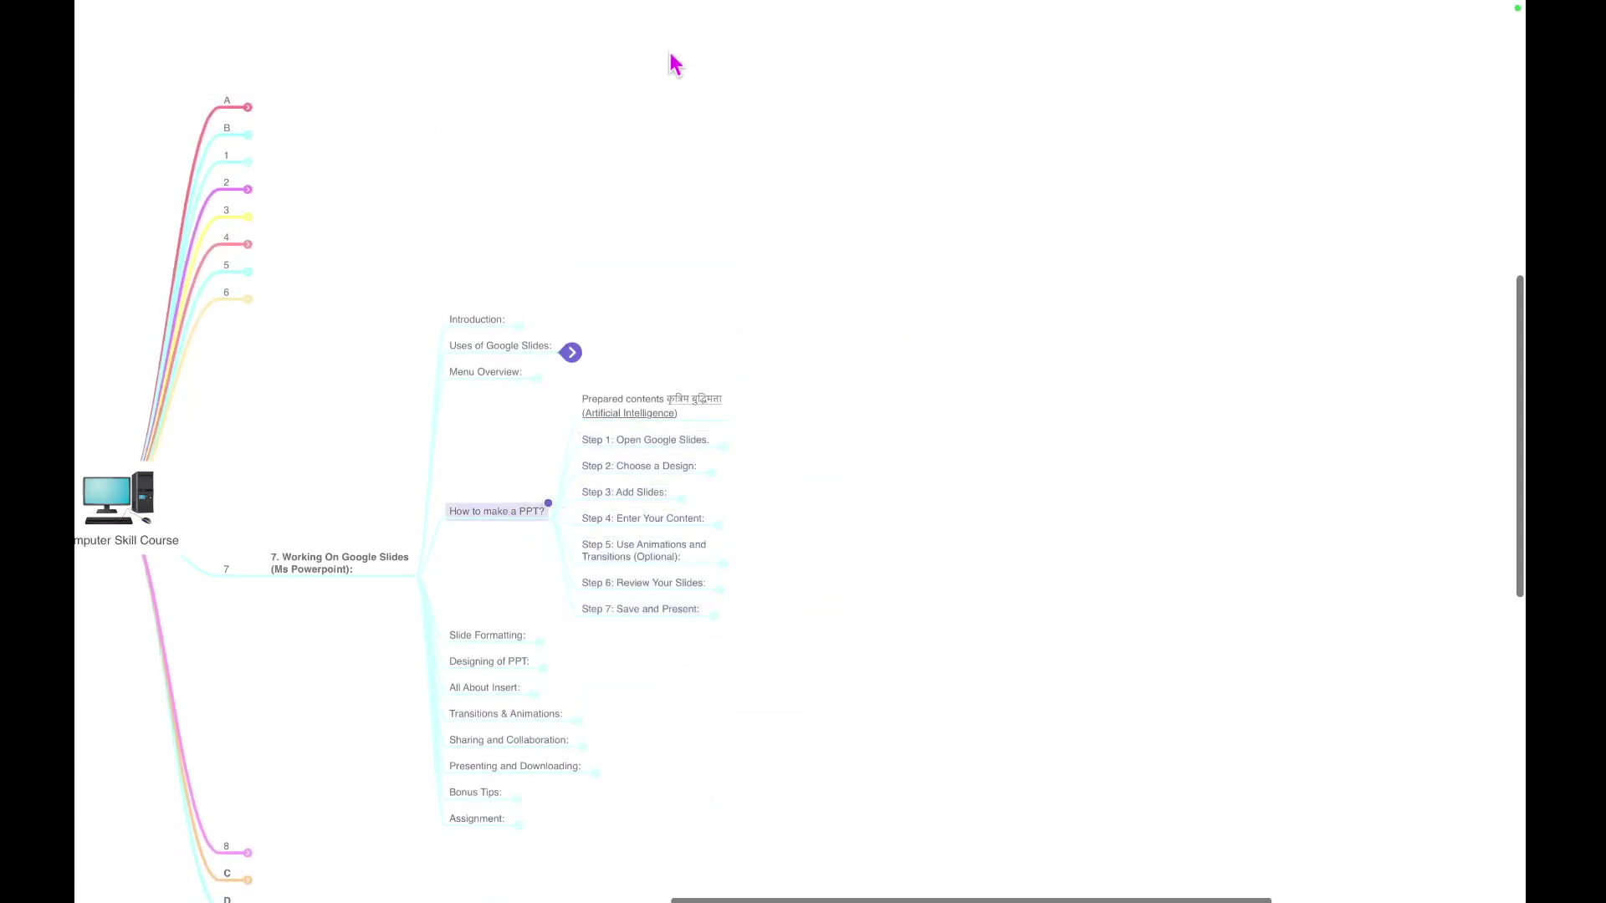
{"action": "mouse_move", "coordinate": [810, 8]}
{"action": "left_click", "coordinate": [791, 53]}
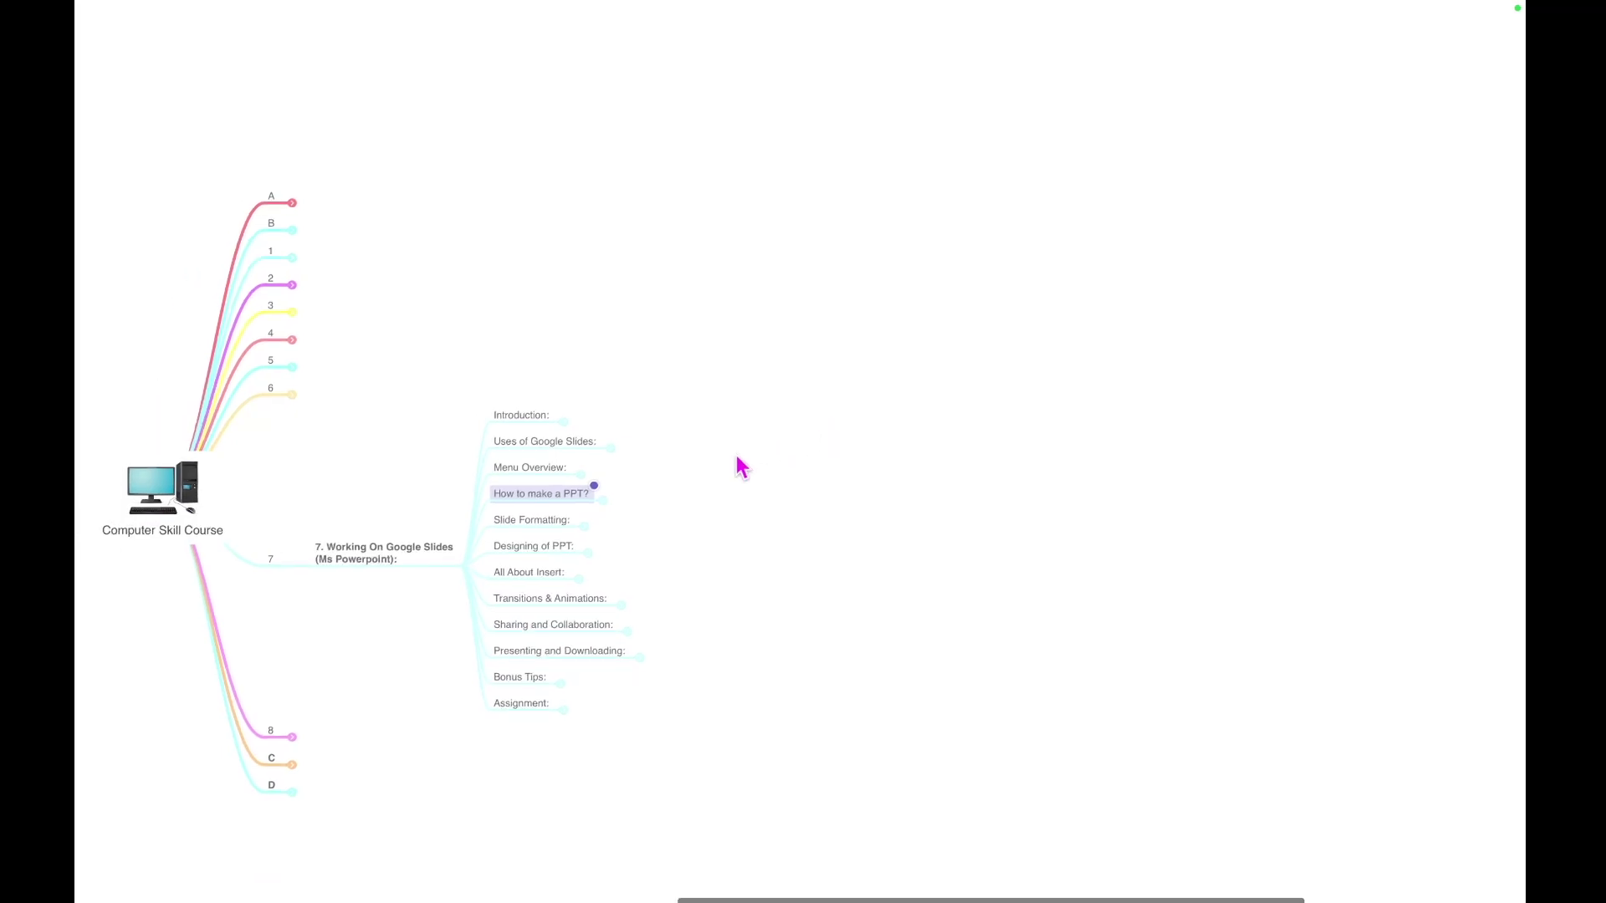
- Switch to the Portfolio presentation in the browser and open slide 1
{"action": "key", "text": "super+Tab"}
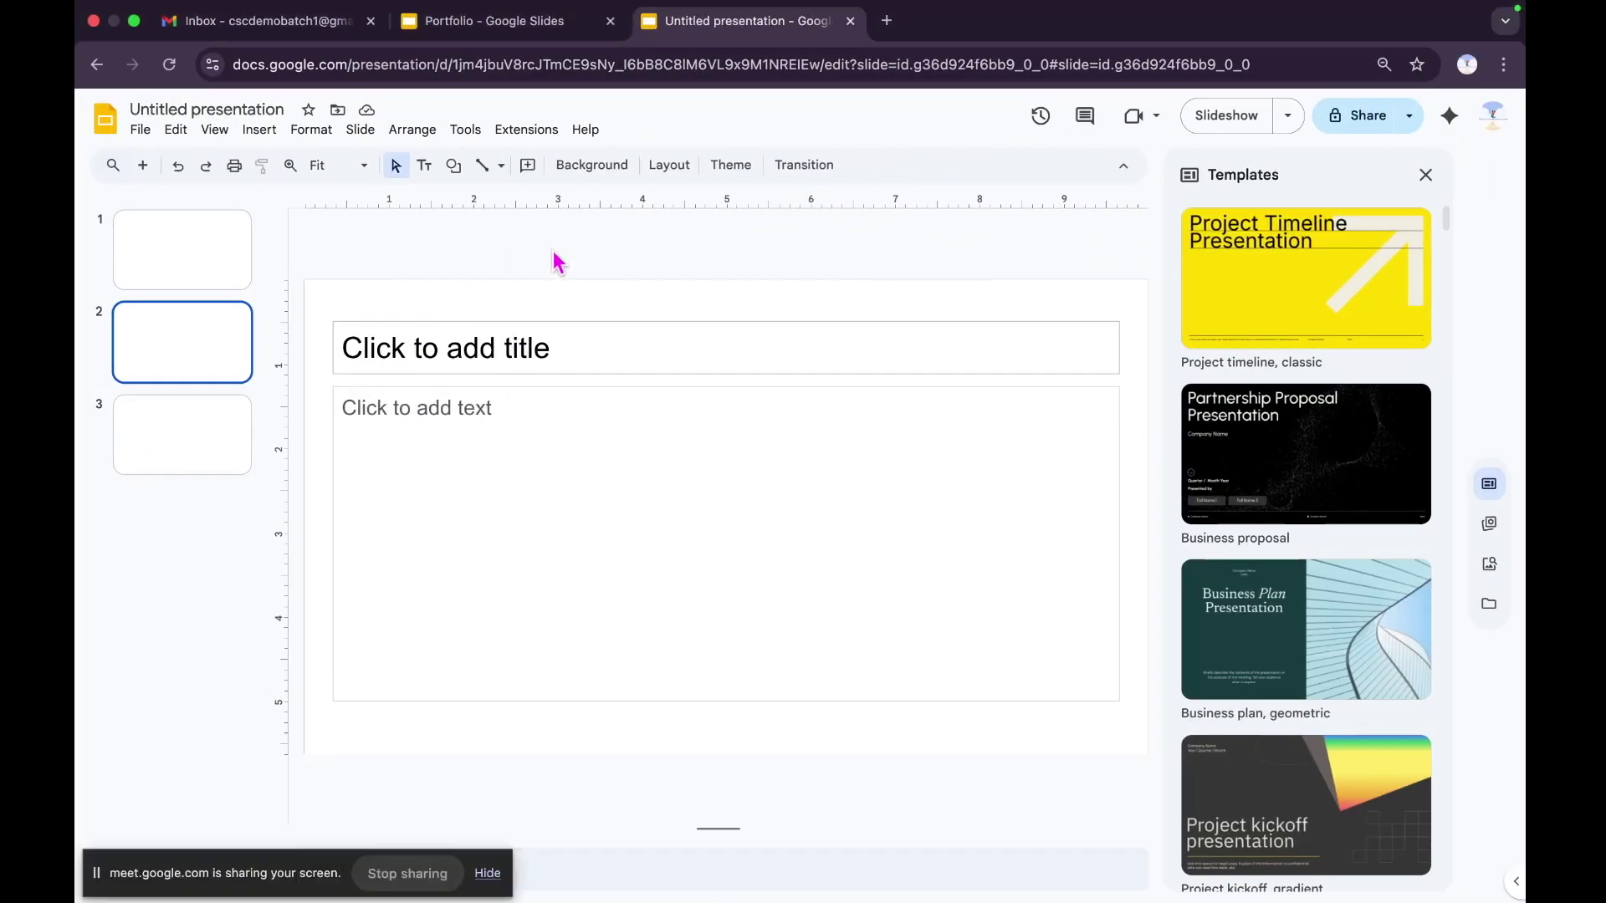
{"action": "left_click", "coordinate": [512, 25]}
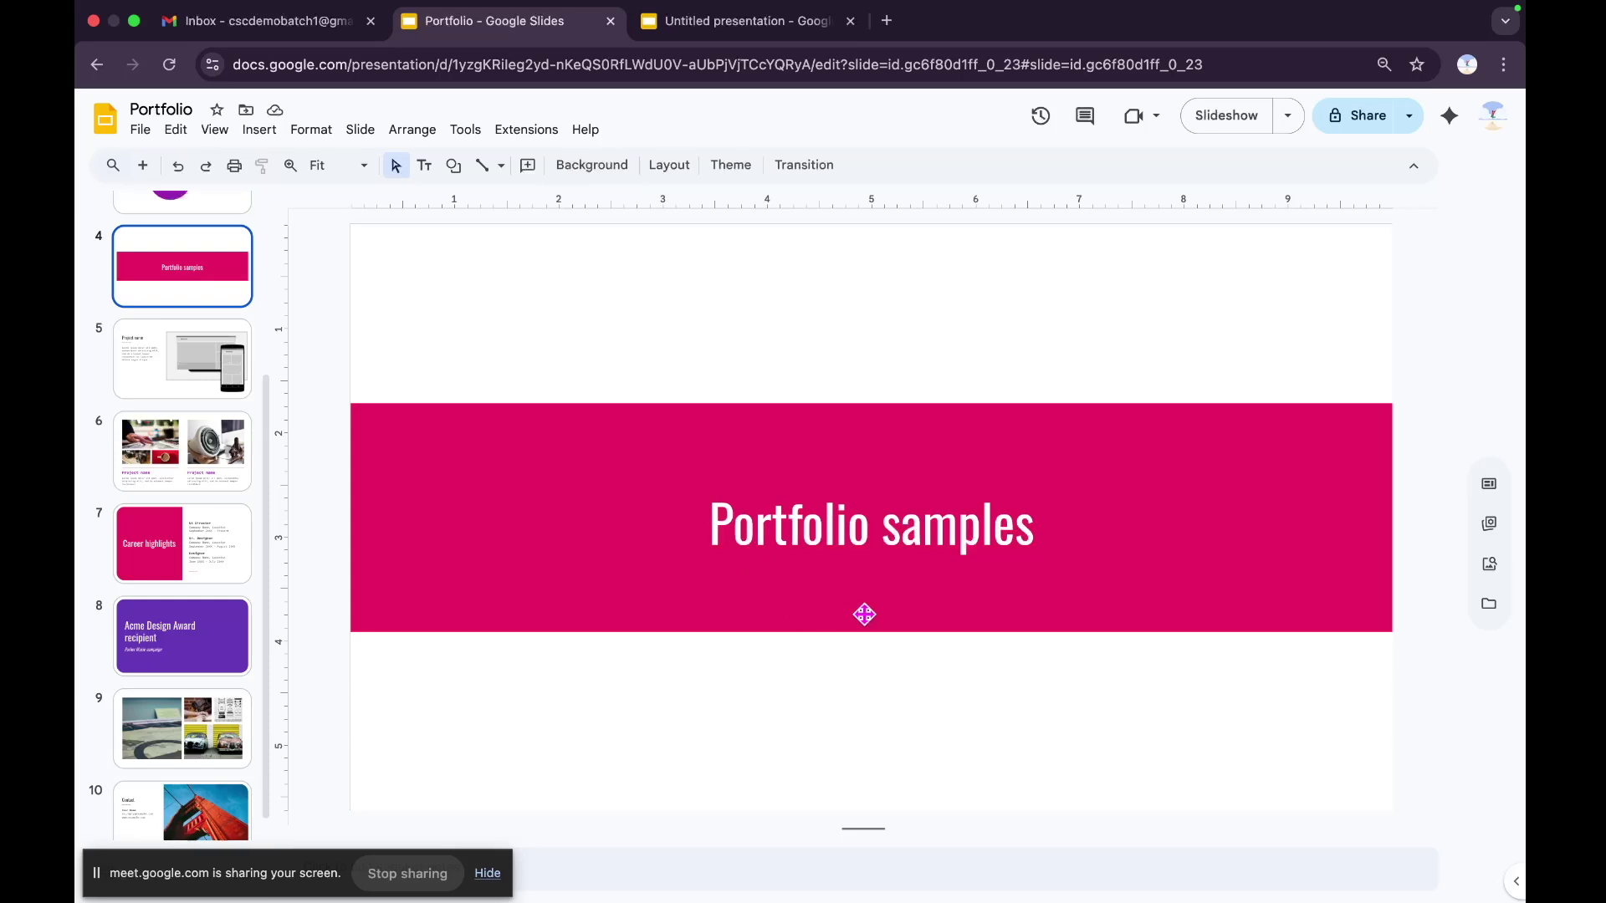
{"action": "scroll", "coordinate": [192, 328], "scroll_direction": "up", "scroll_amount": 3}
{"action": "left_click", "coordinate": [188, 238]}
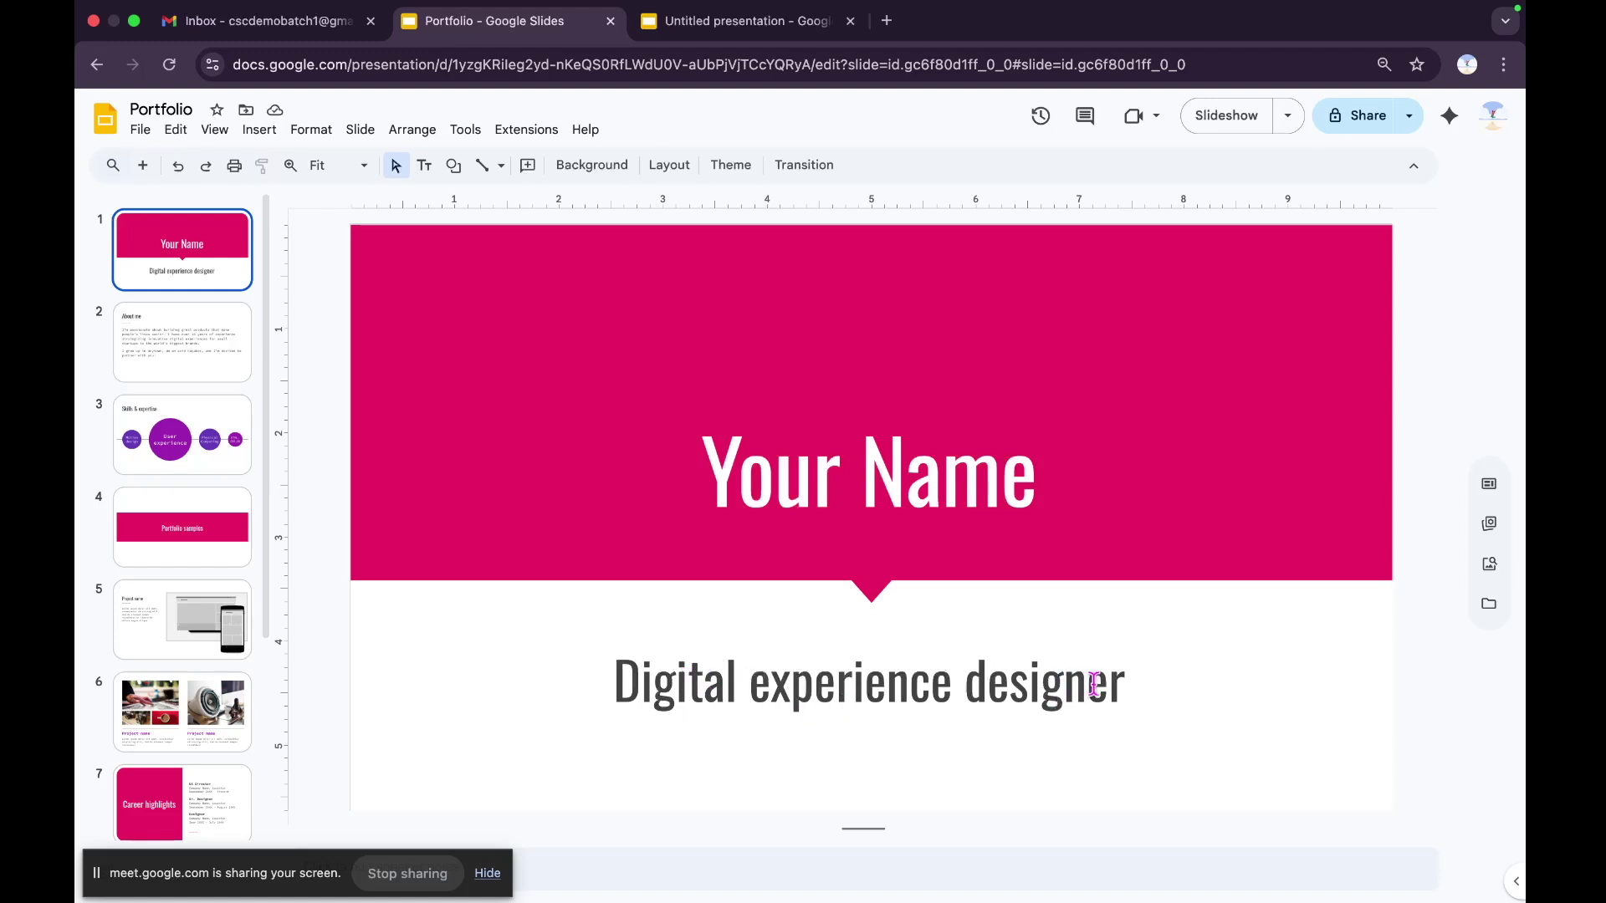
- Replace the Your Name title on slide 1 with the presenter's name
{"action": "left_click", "coordinate": [1030, 490]}
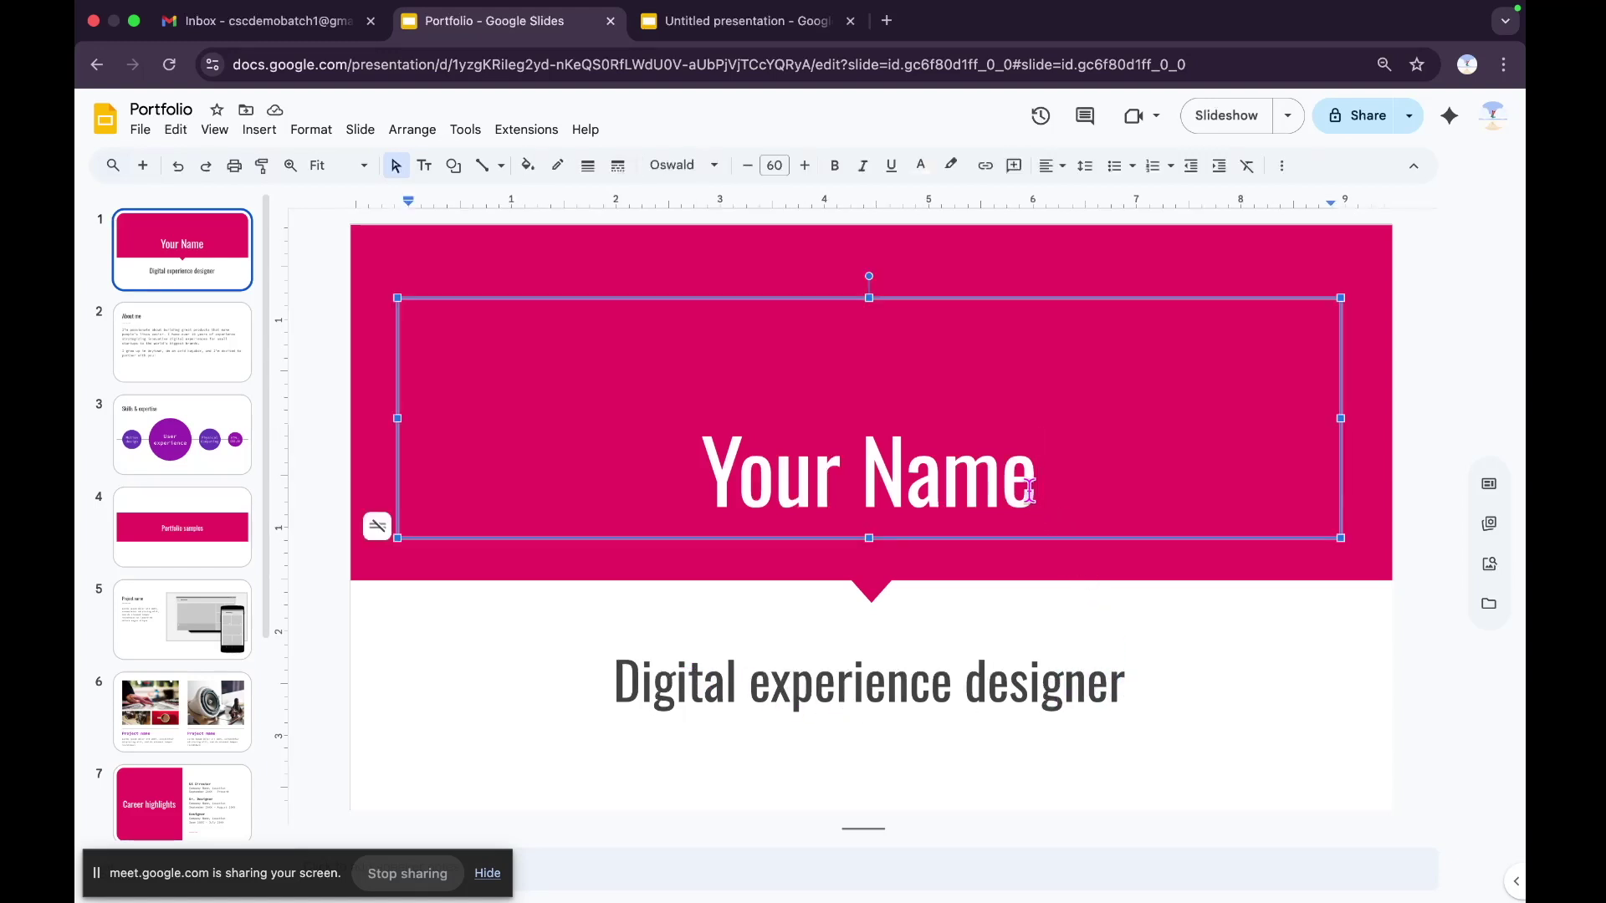
{"action": "key", "text": "BackSpace"}
{"action": "key", "text": "BackSpace"}
{"action": "key", "text": "BackSpace"}
{"action": "key", "text": "BackSpace"}
{"action": "key", "text": "BackSpace"}
{"action": "key", "text": "BackSpace"}
{"action": "key", "text": "BackSpace"}
{"action": "key", "text": "BackSpace"}
{"action": "key", "text": "BackSpace"}
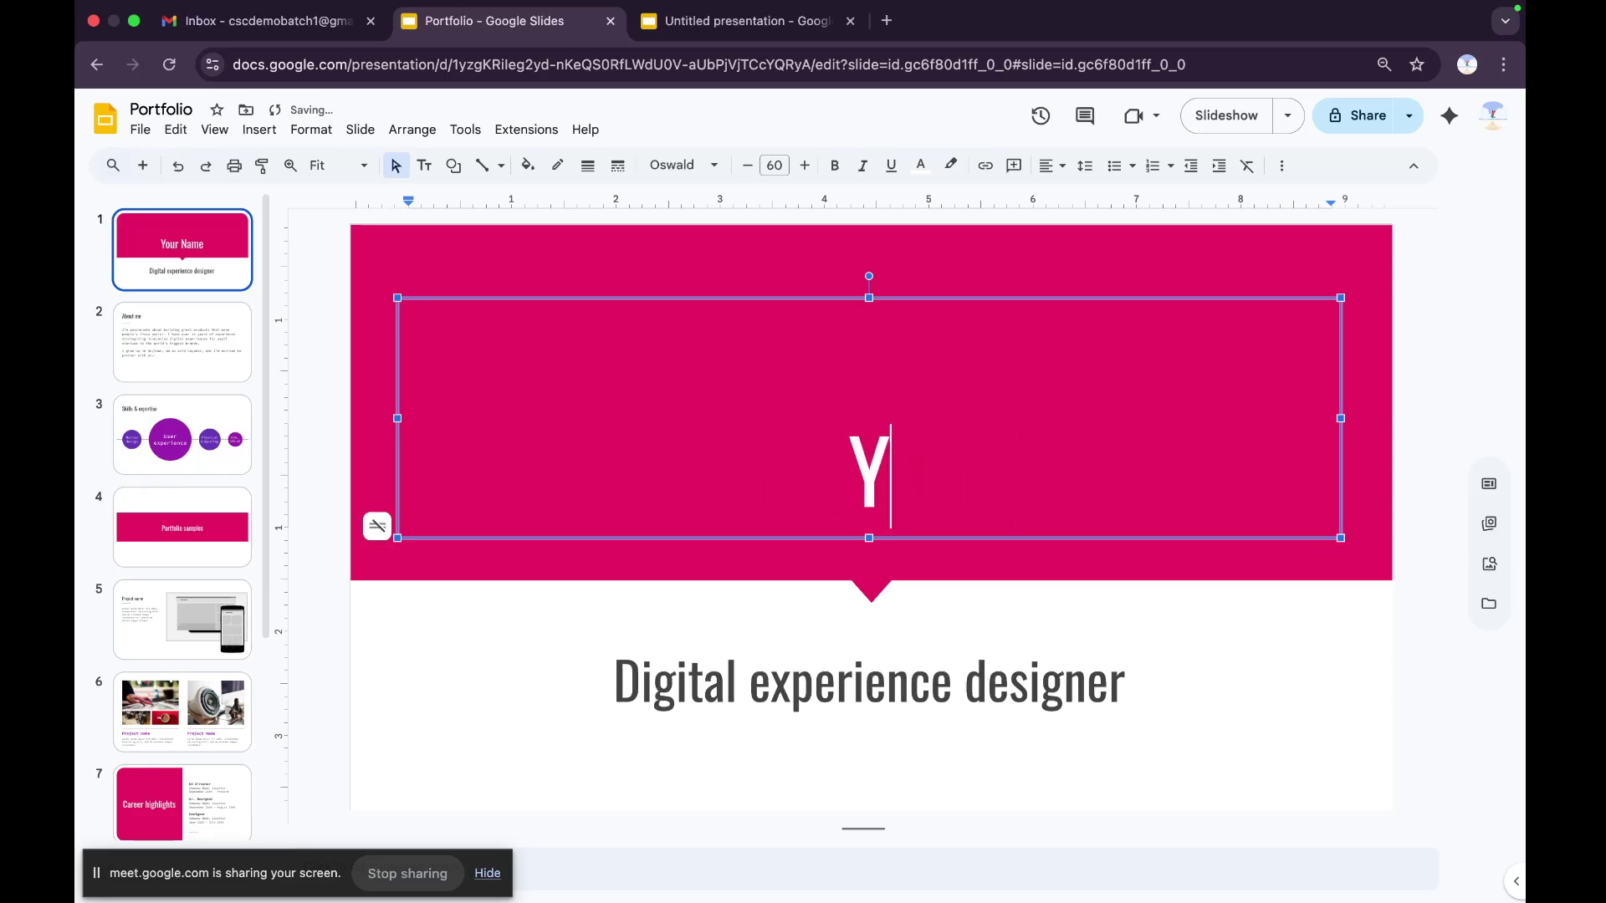
{"action": "type", "text": "S"}
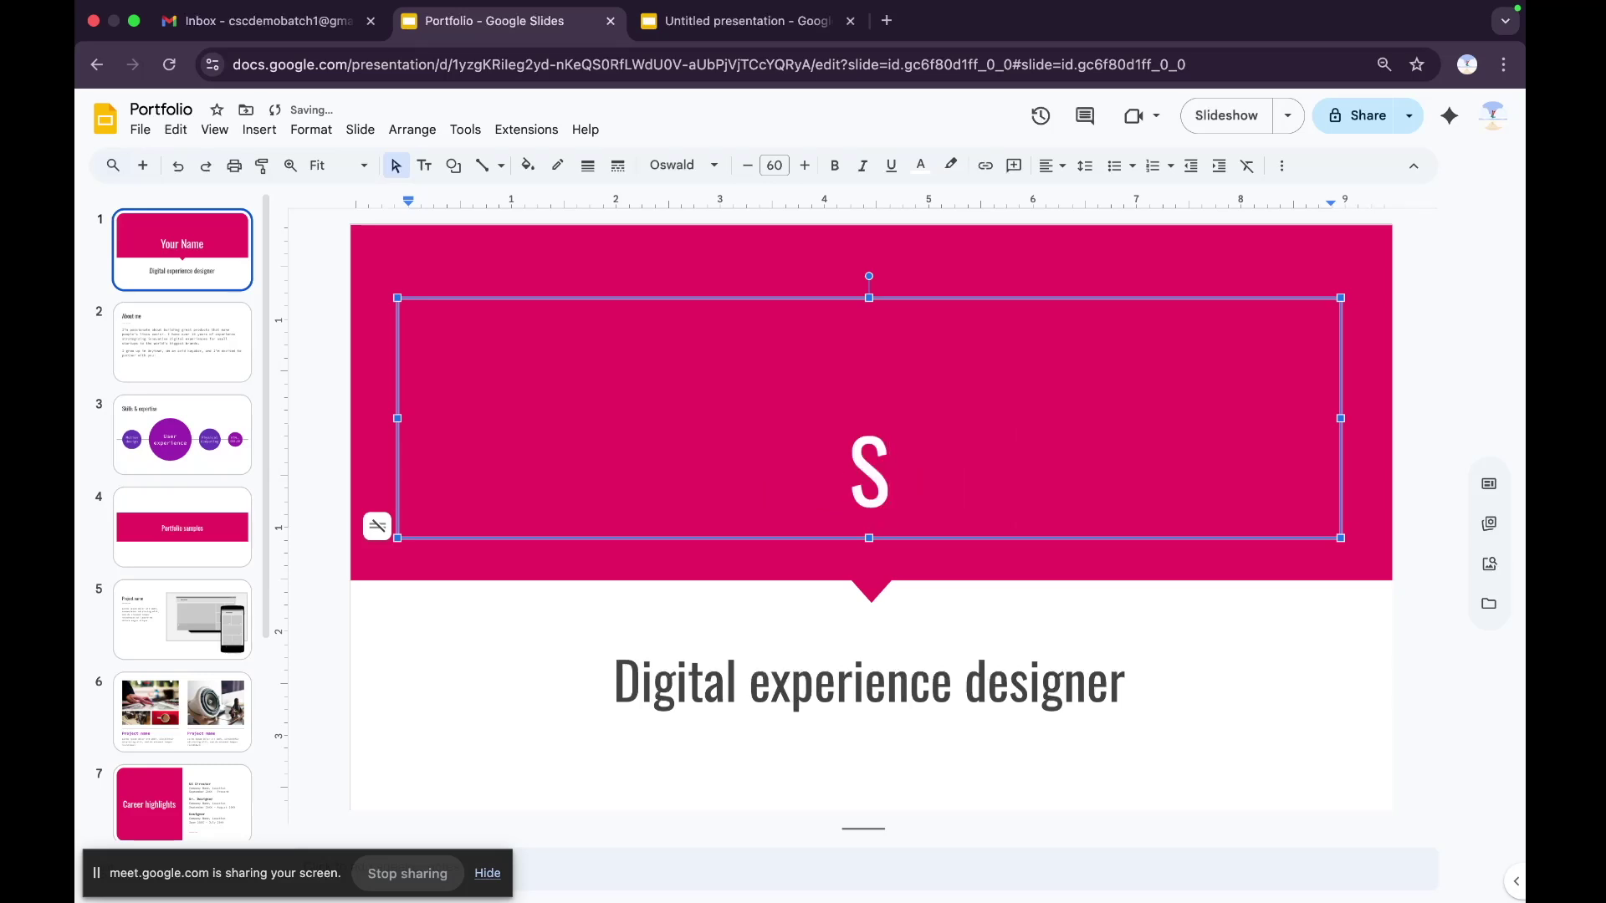
{"action": "type", "text": "KYada"}
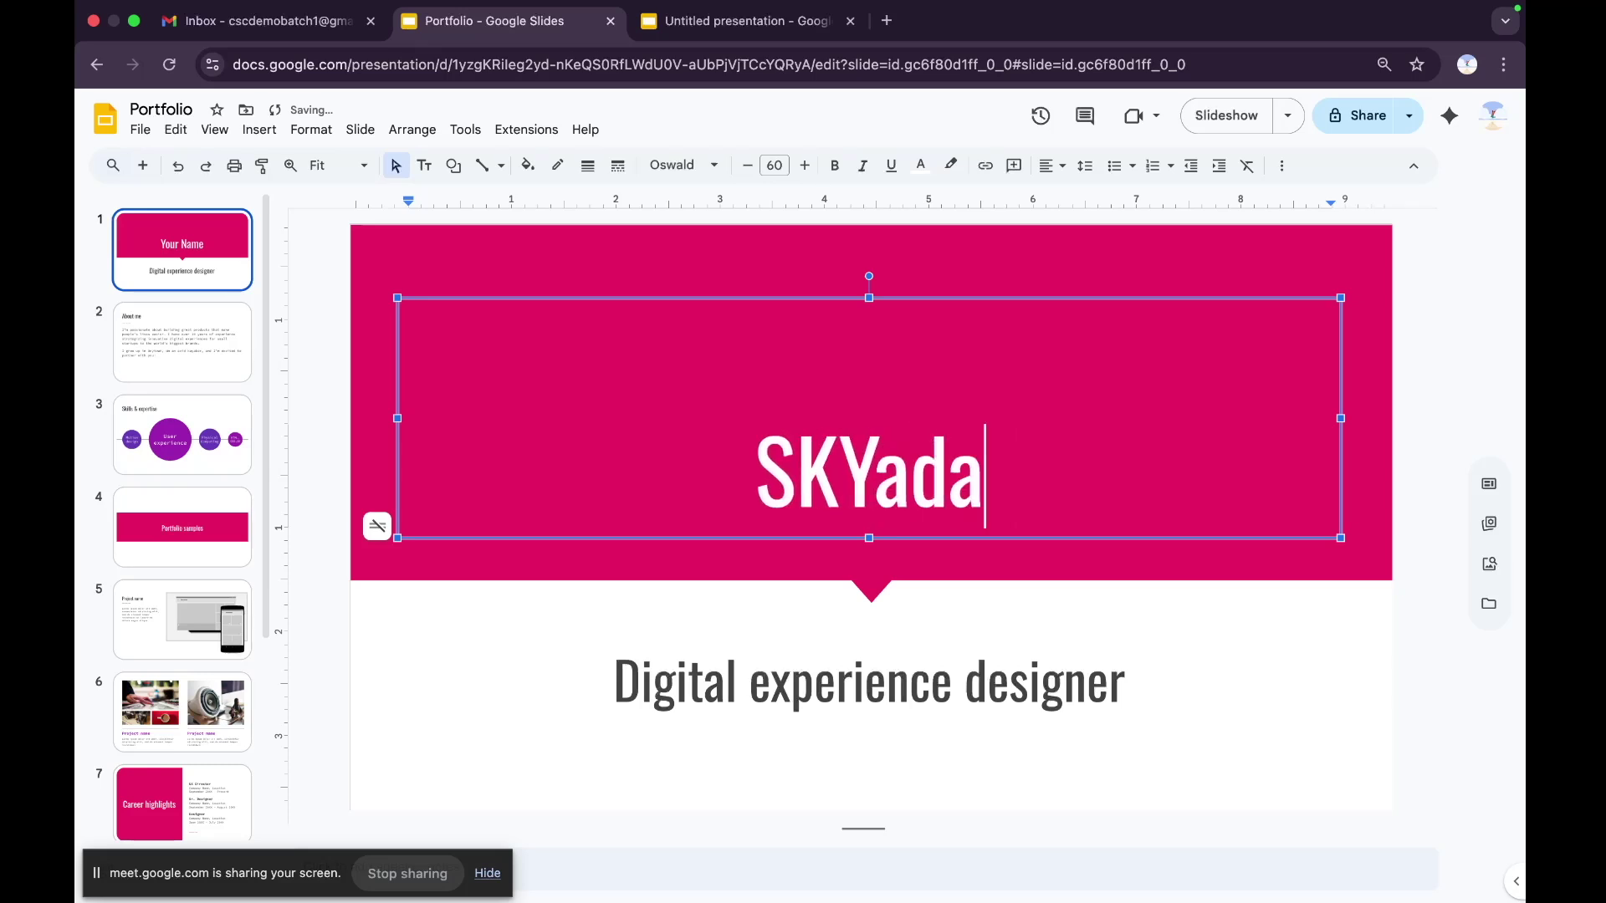
{"action": "type", "text": "v"}
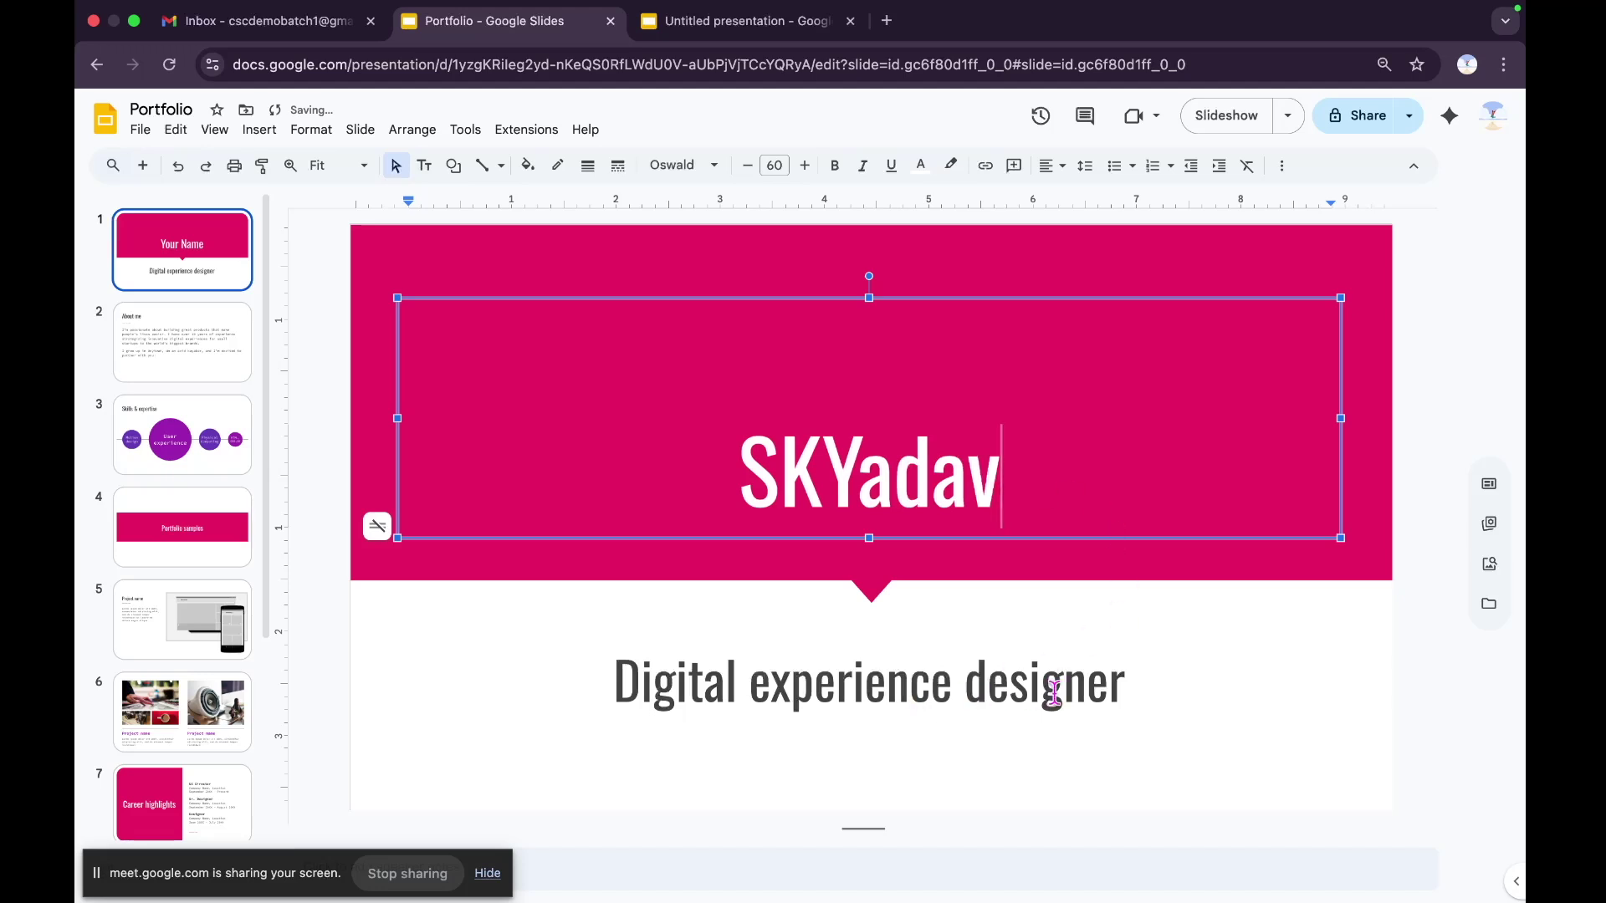
- Replace the Digital experience designer subtitle on slide 1 with Digital MSI Coach
{"action": "left_click", "coordinate": [1054, 692]}
{"action": "left_click_drag", "start_coordinate": [1128, 684], "coordinate": [613, 674]}
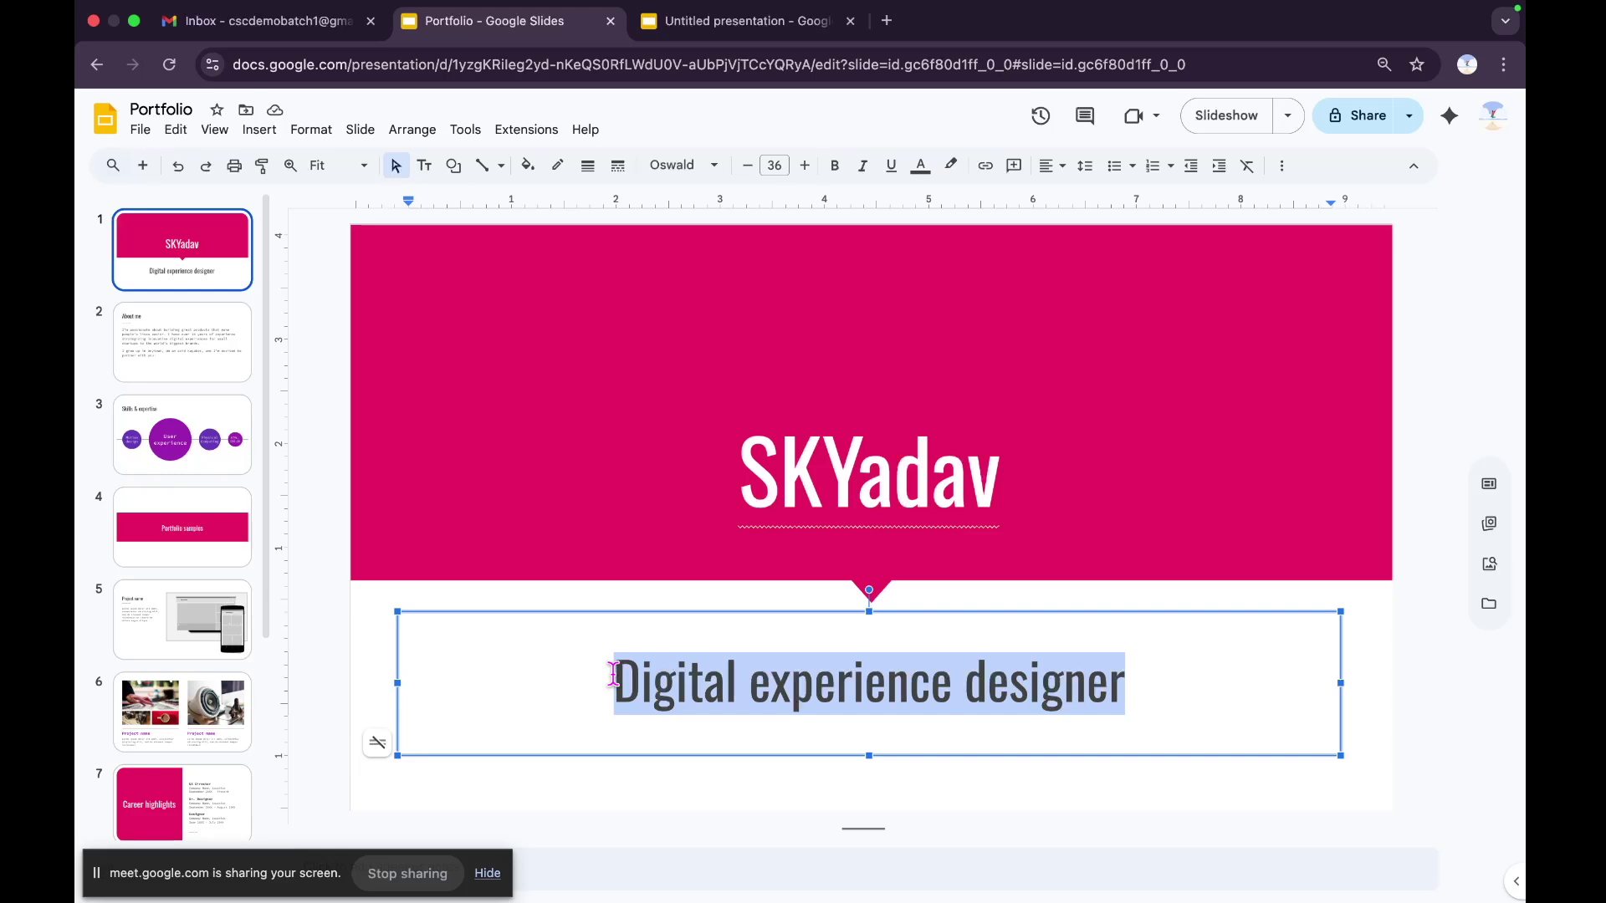
{"action": "type", "text": "Di"}
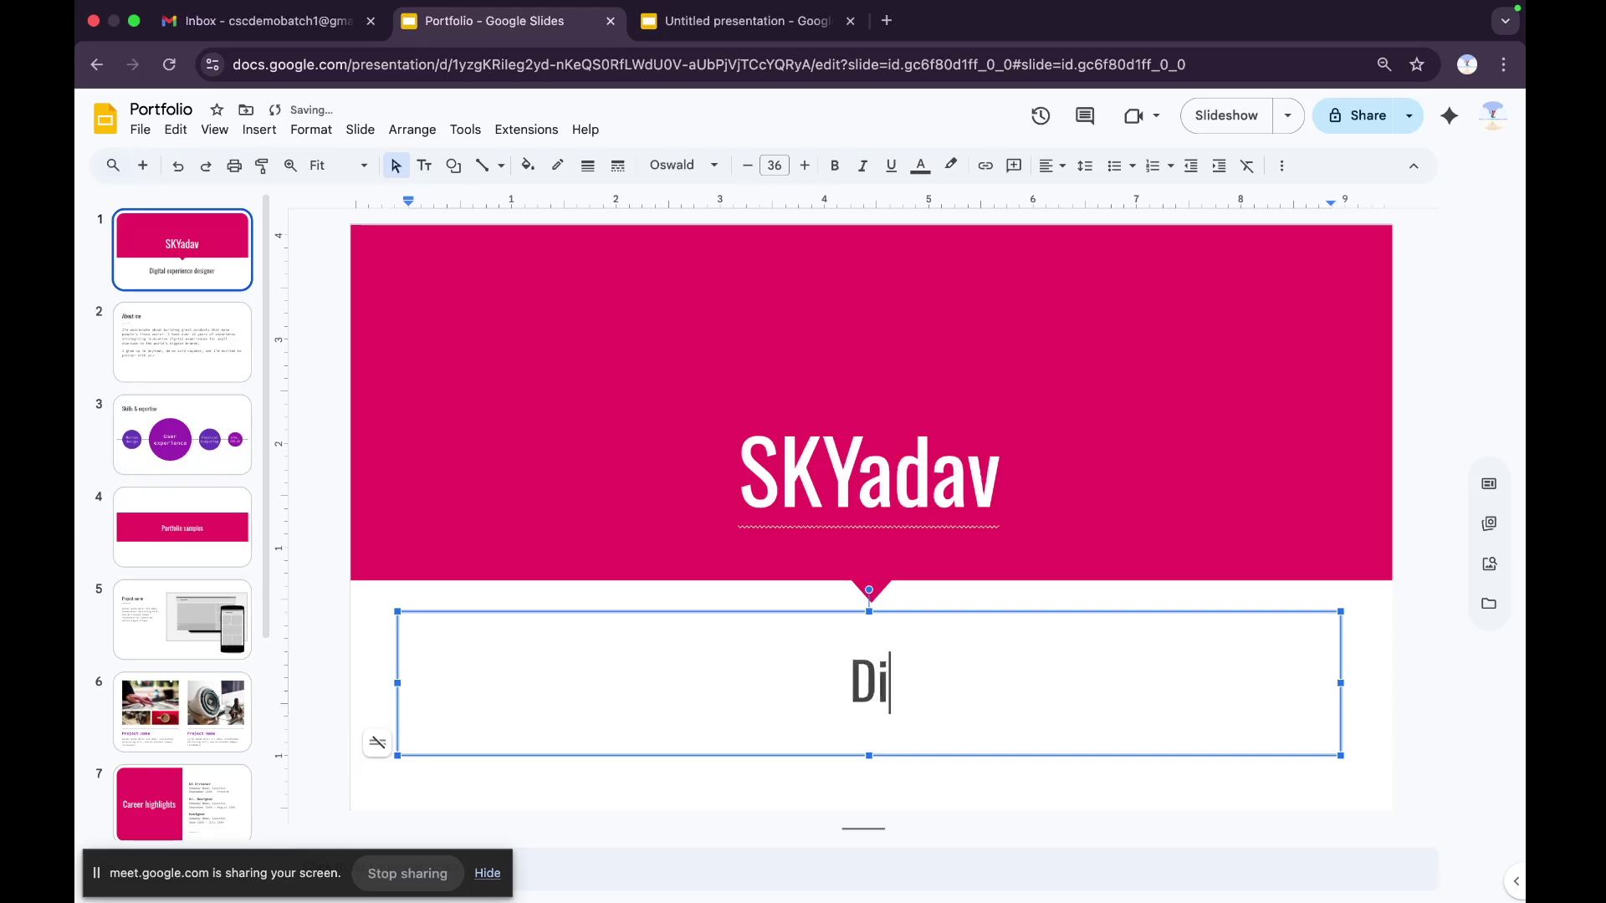
{"action": "type", "text": "gi"}
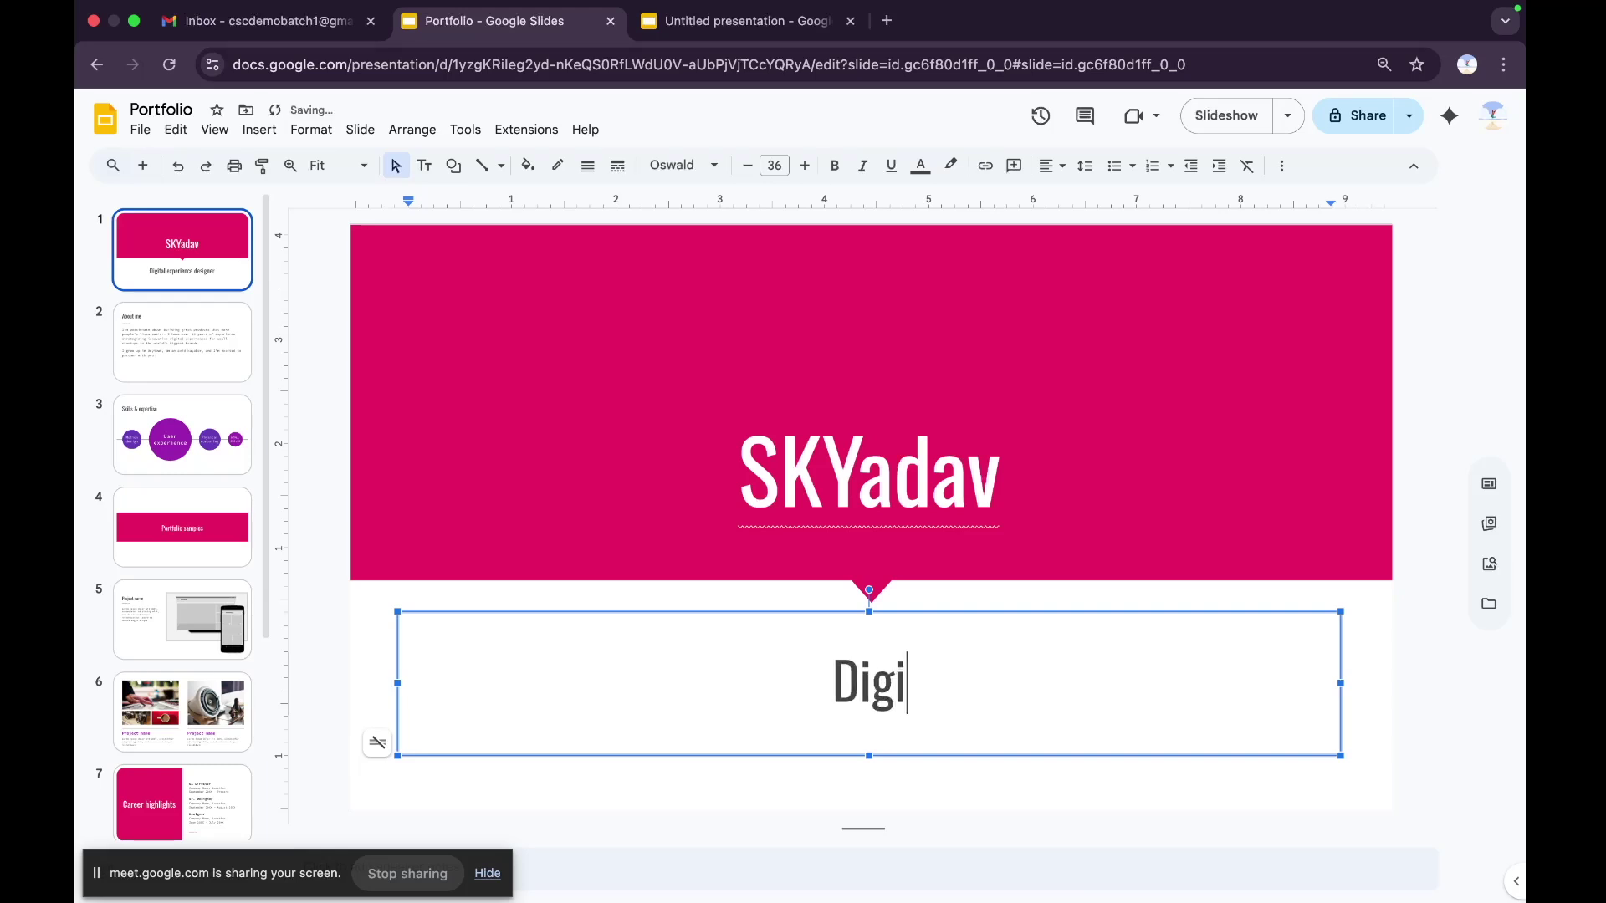
{"action": "type", "text": "tal Ma"}
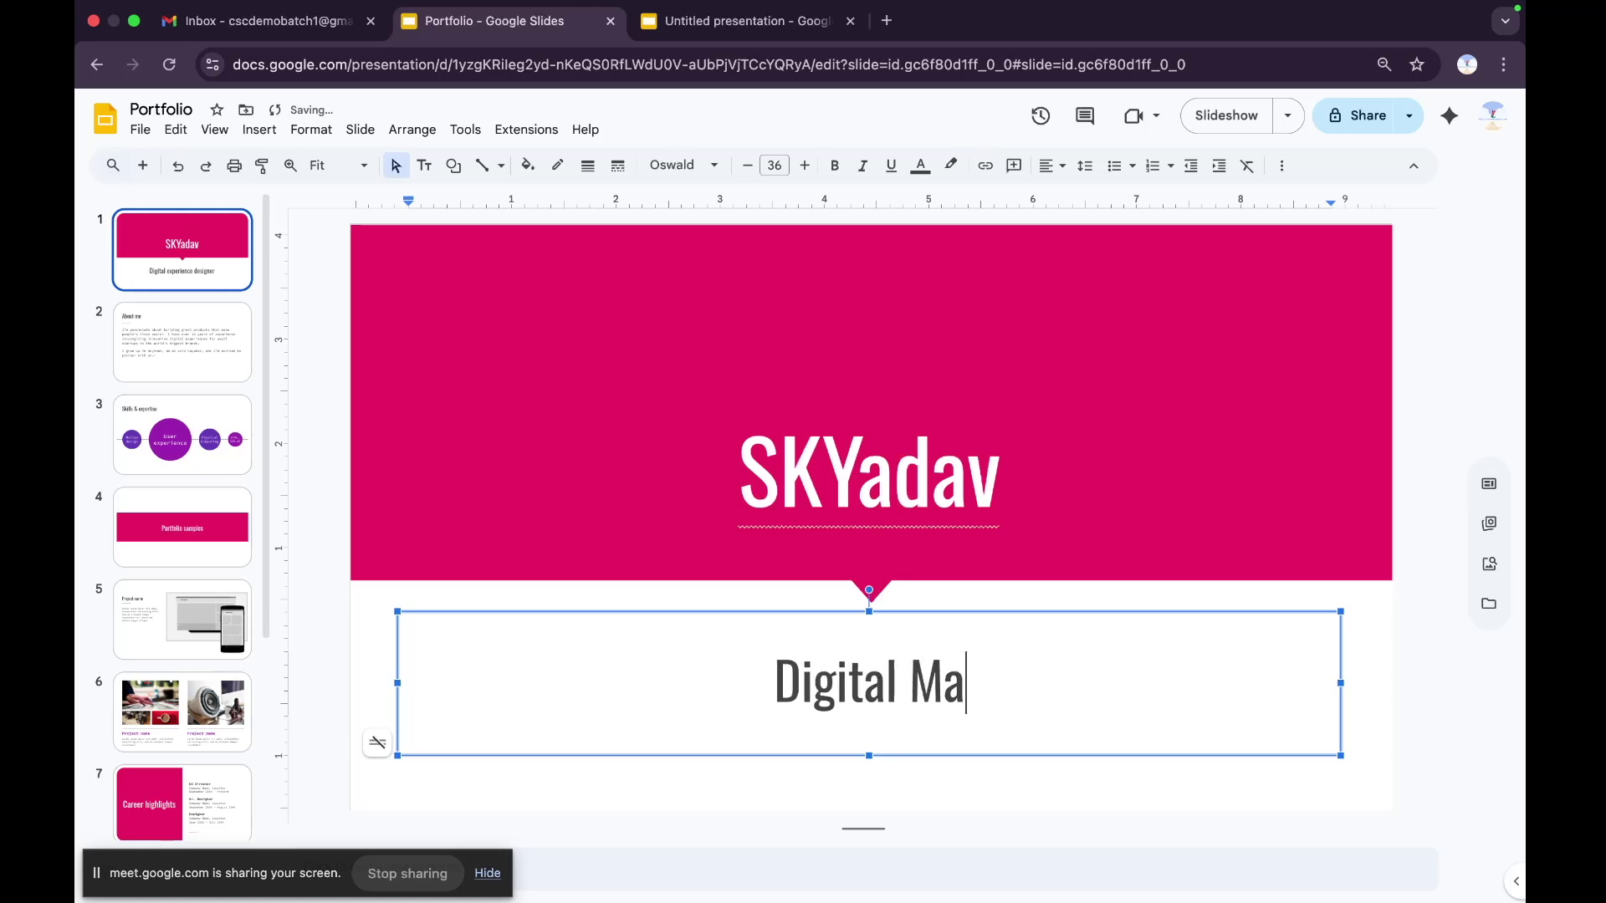
{"action": "key", "text": "BackSpace"}
{"action": "type", "text": "SI"}
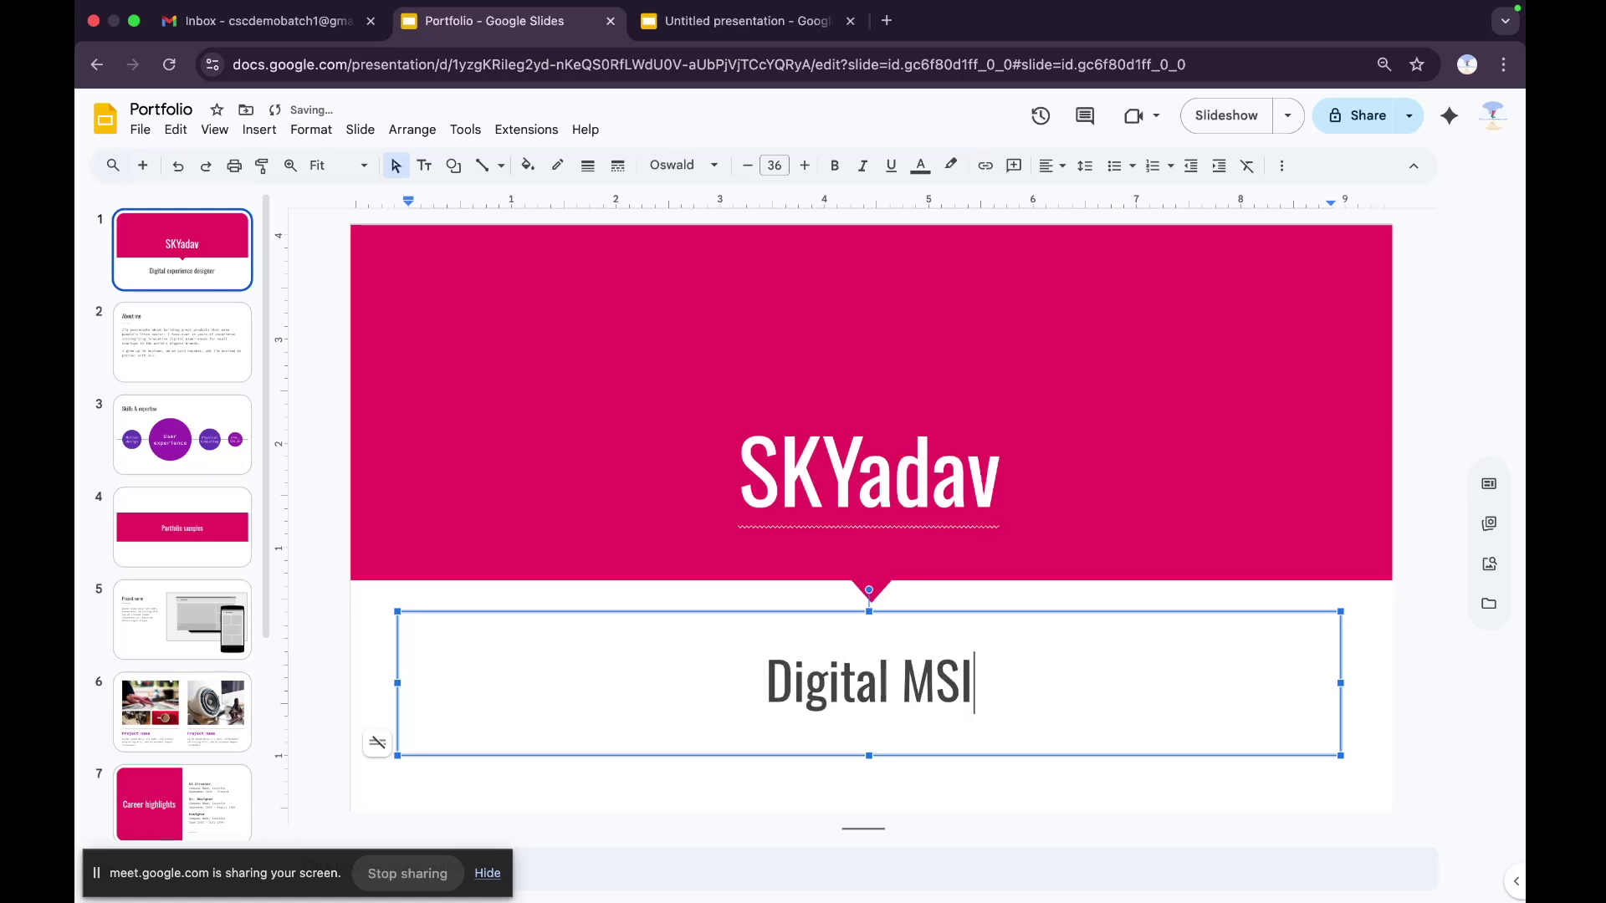
{"action": "type", "text": " Coac"}
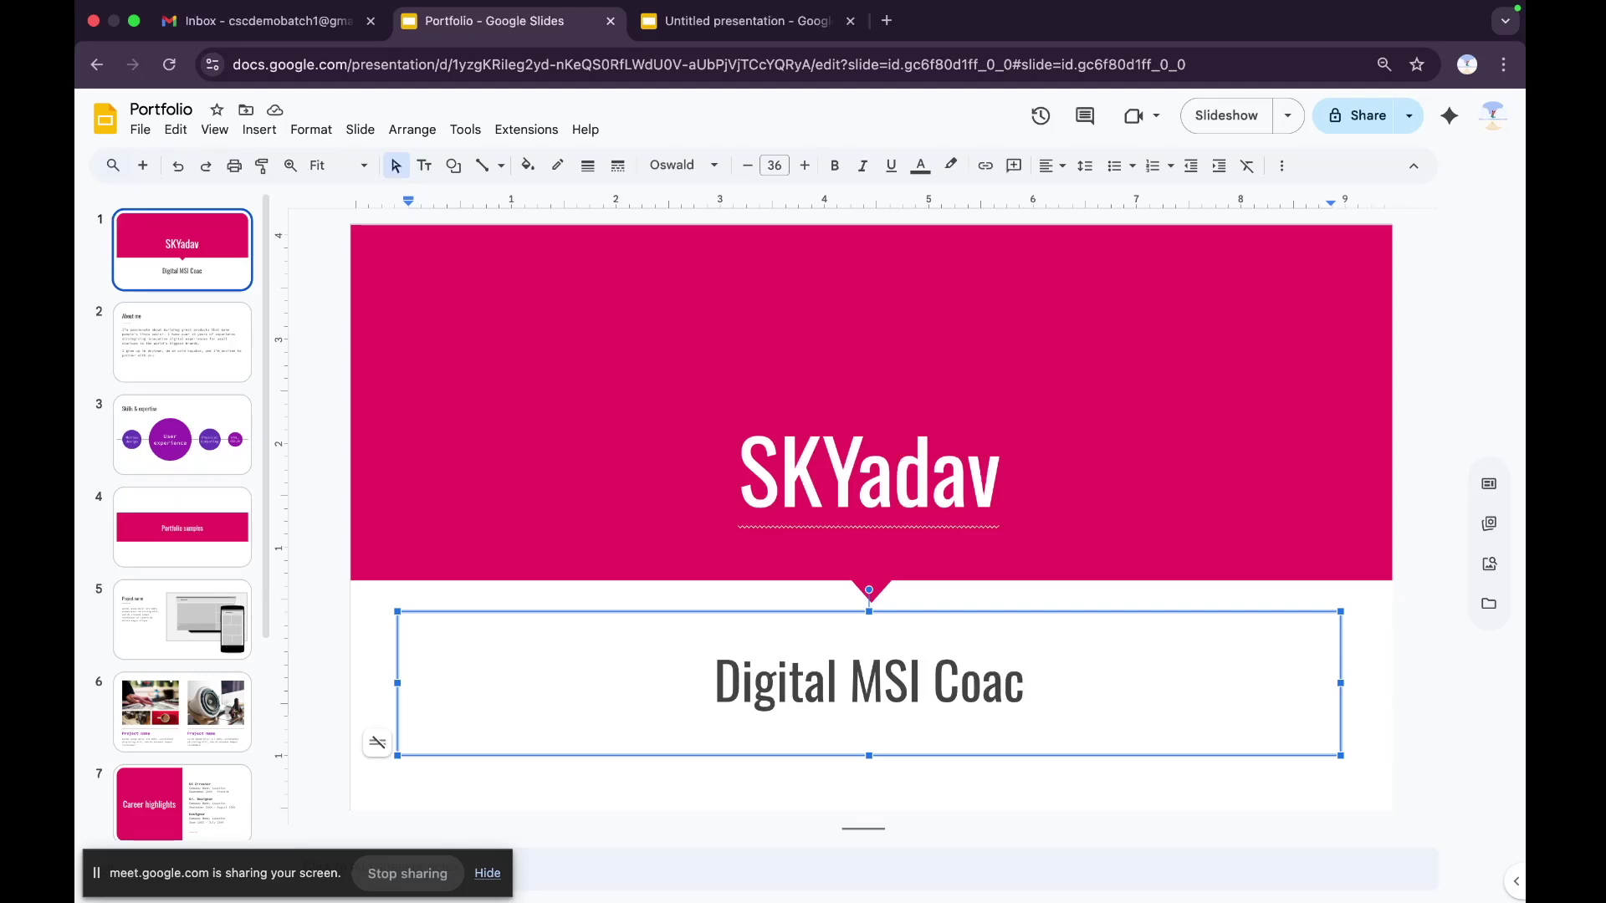
{"action": "type", "text": "h"}
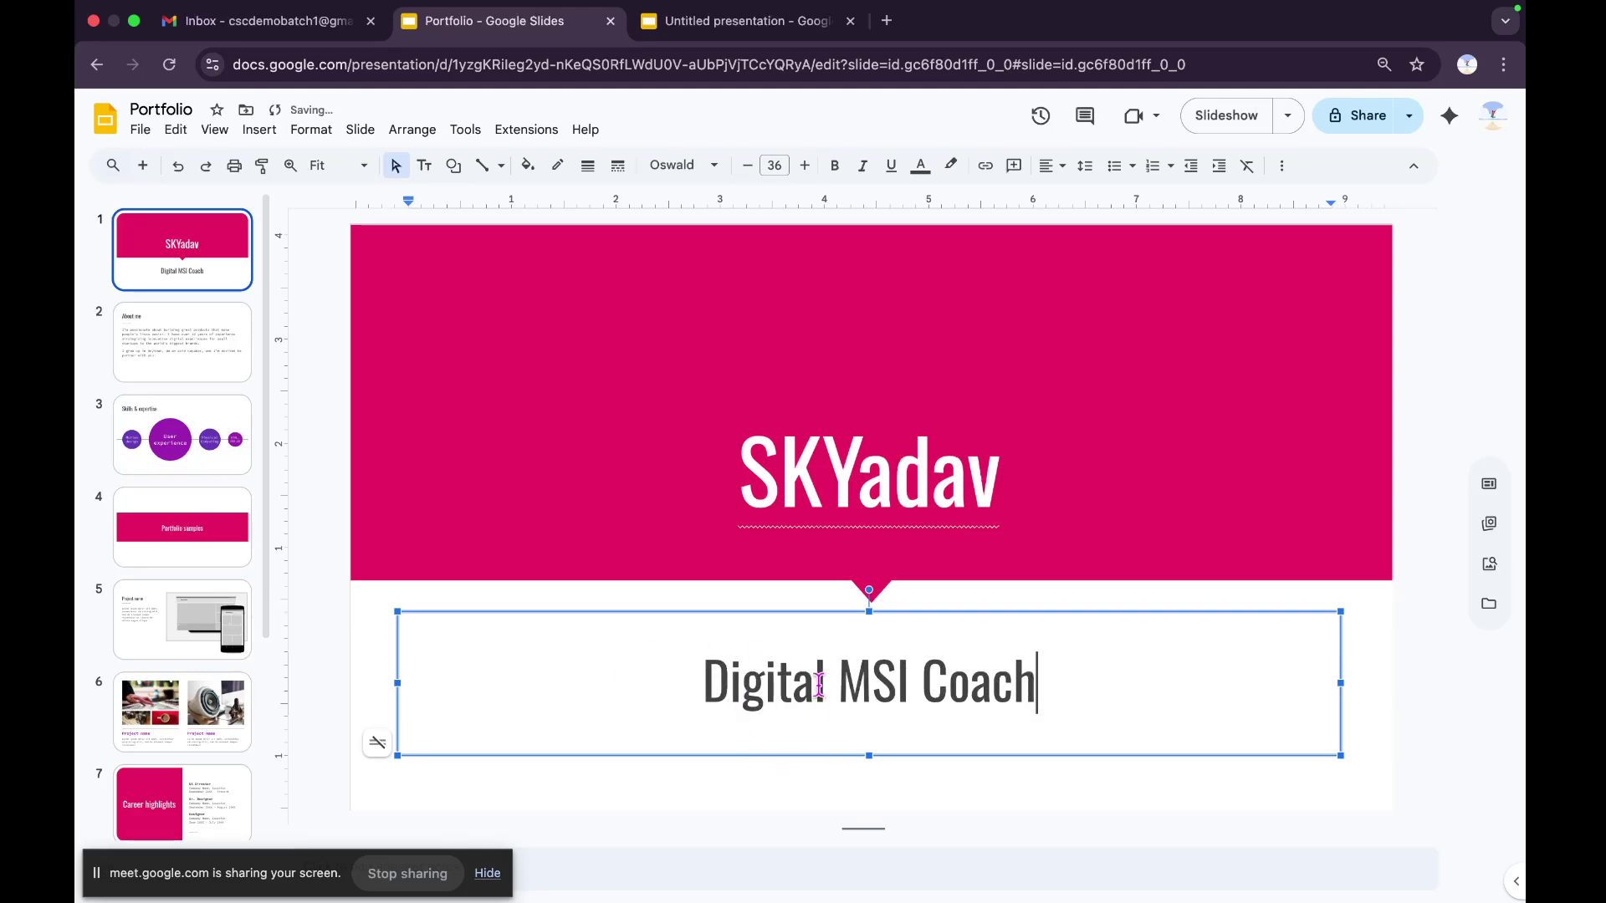
- Go through slides 2 to 8 of the Portfolio presentation to examine each sample layout, from About me to the award slide
{"action": "left_click", "coordinate": [231, 355]}
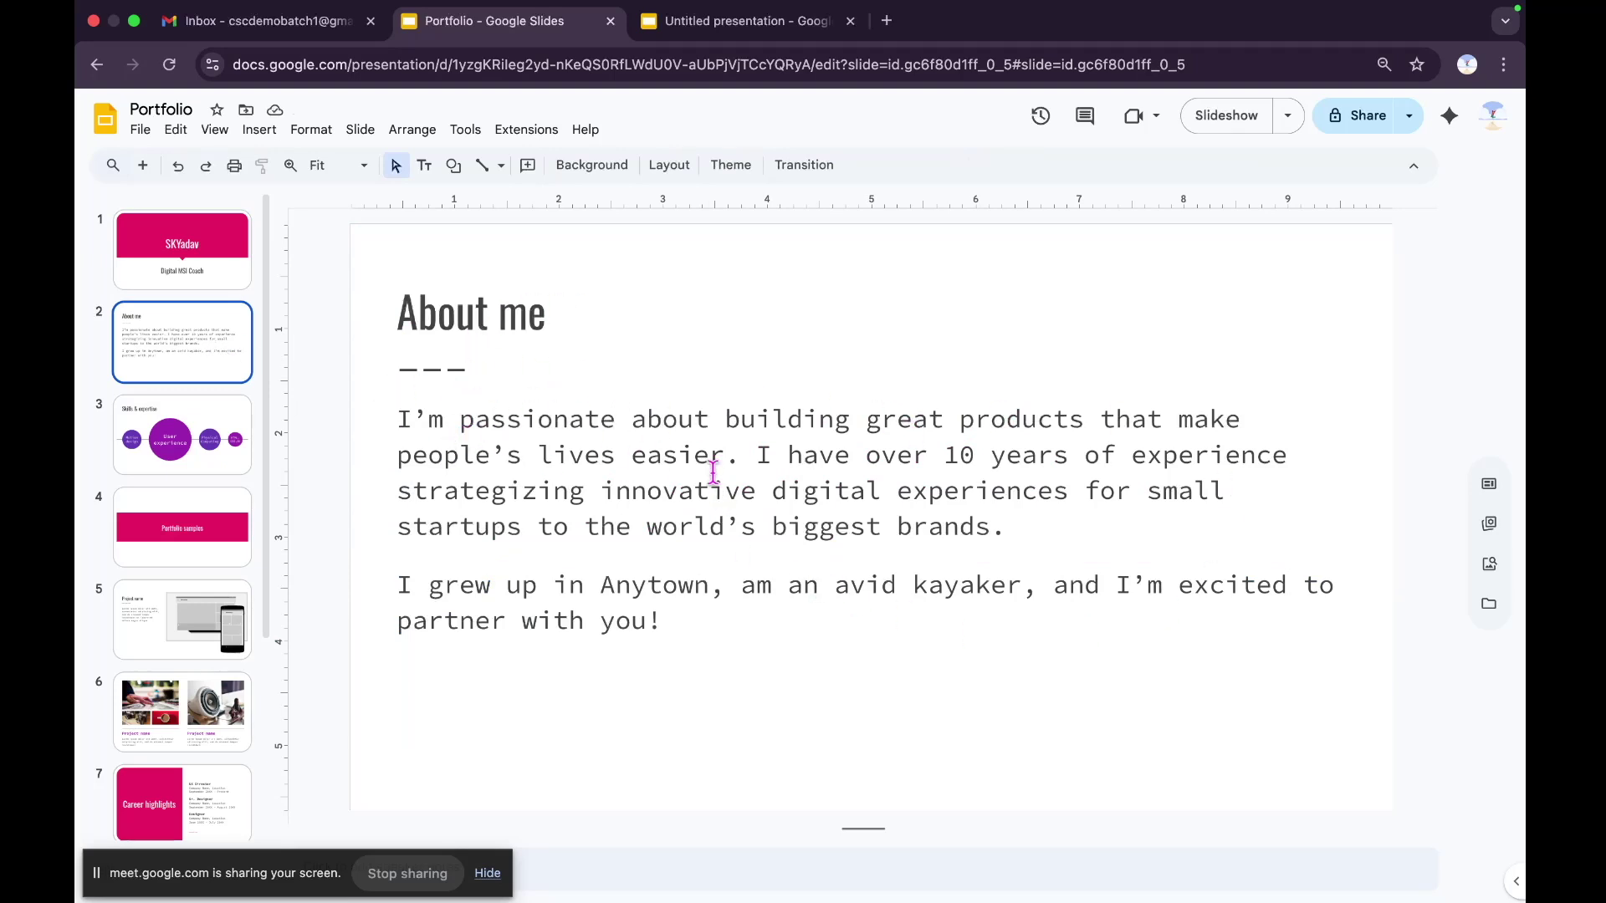
{"action": "left_click", "coordinate": [196, 468]}
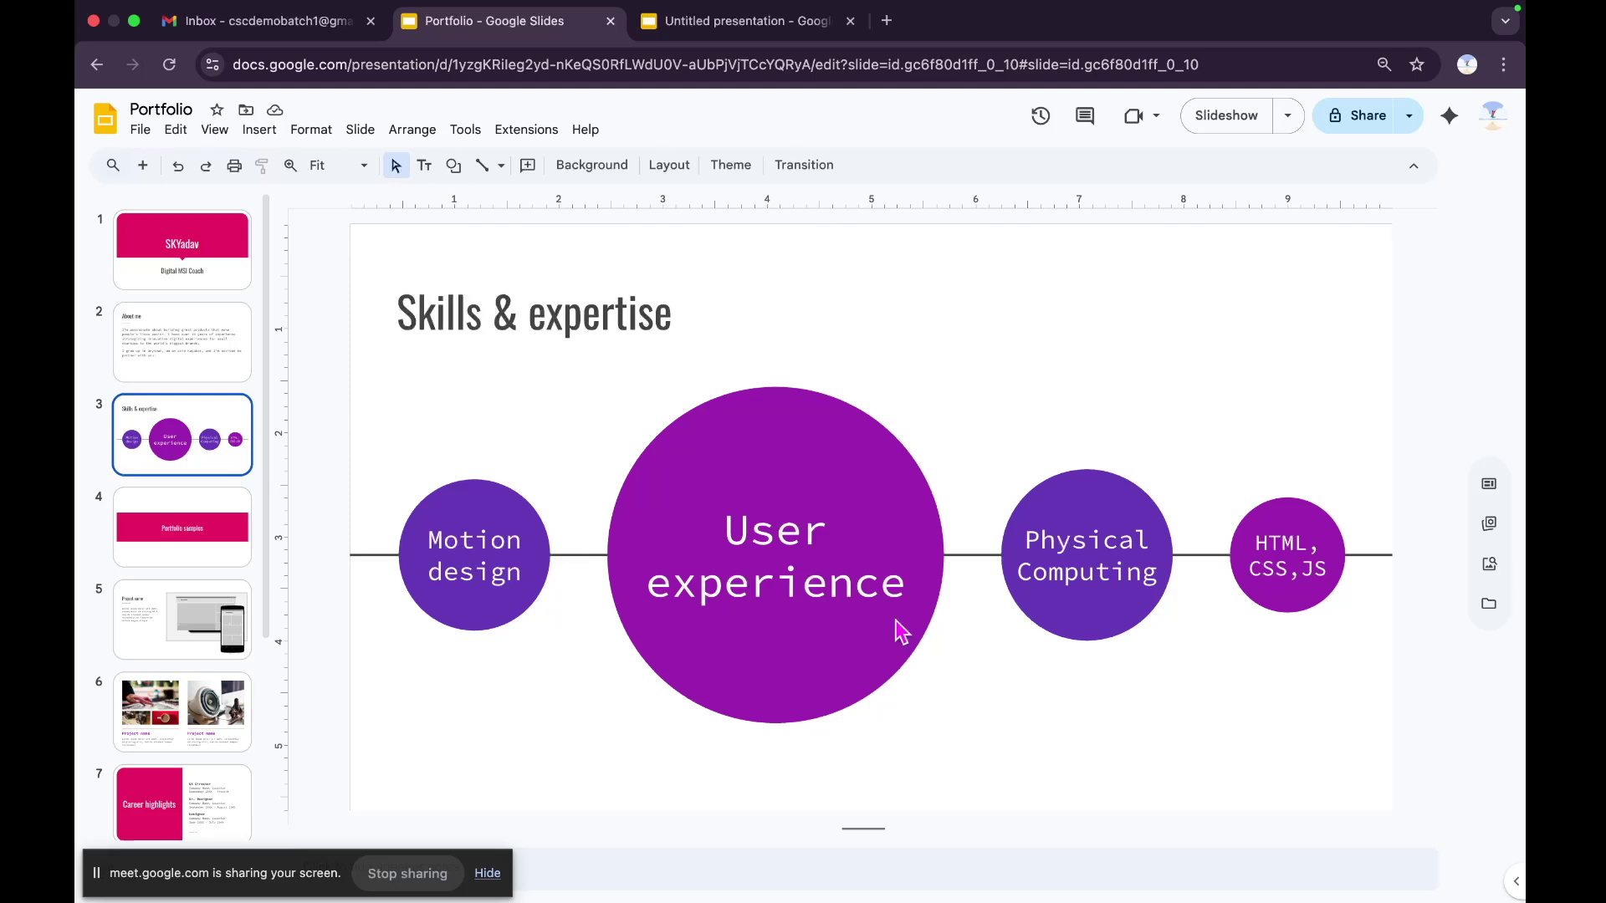
{"action": "left_click", "coordinate": [200, 550]}
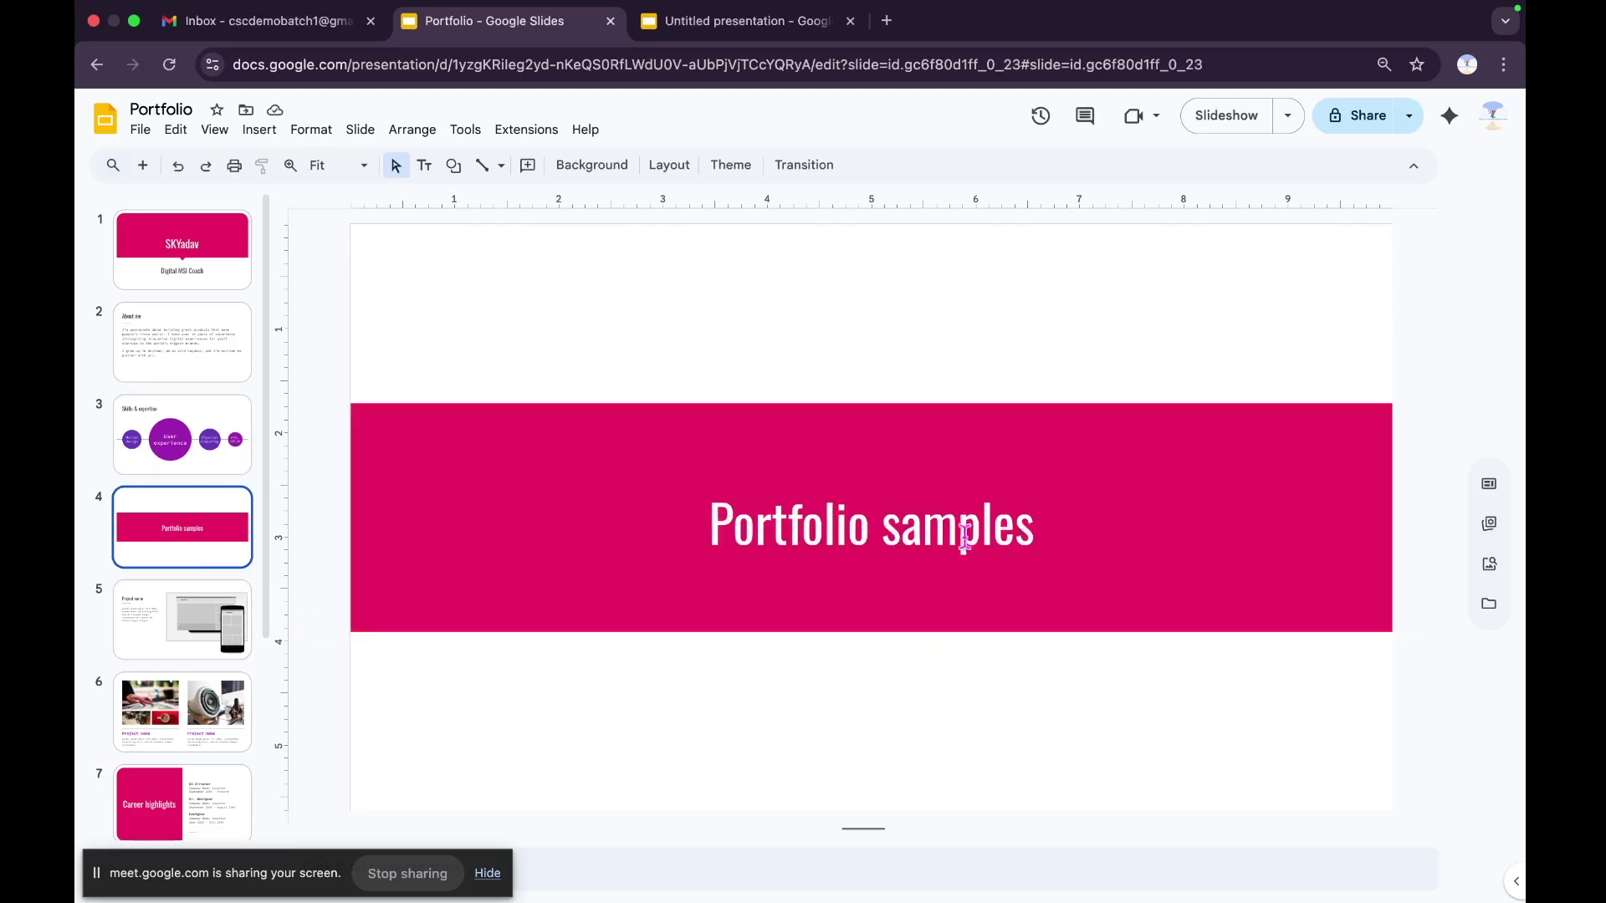
{"action": "left_click", "coordinate": [190, 616]}
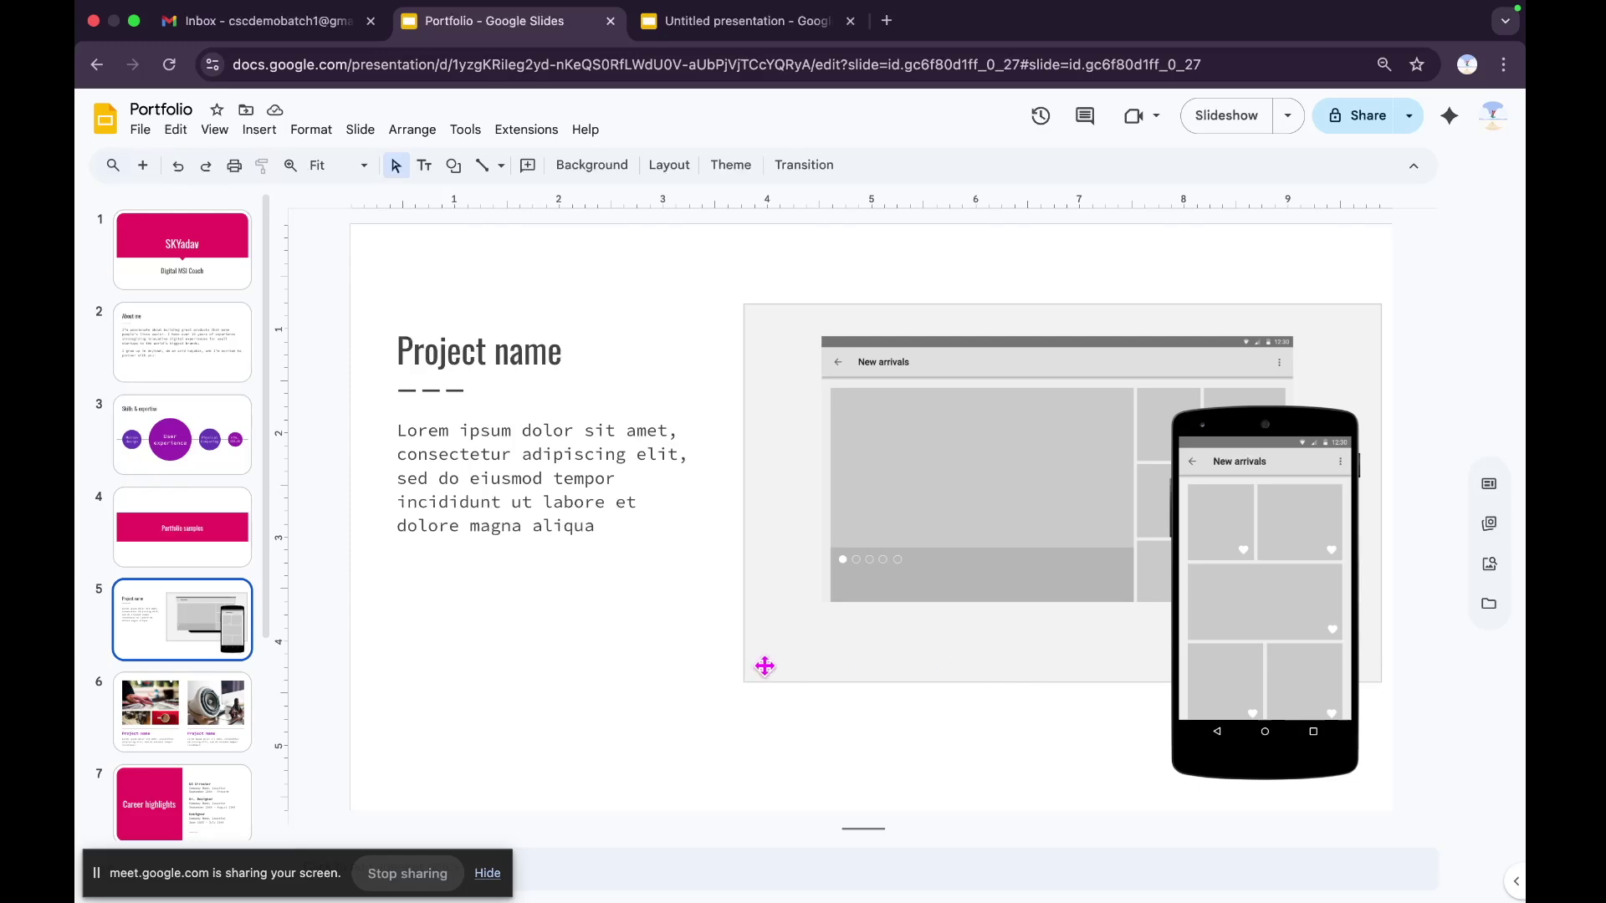
{"action": "key", "text": "Down"}
{"action": "key", "text": "Up"}
{"action": "left_click", "coordinate": [173, 716]}
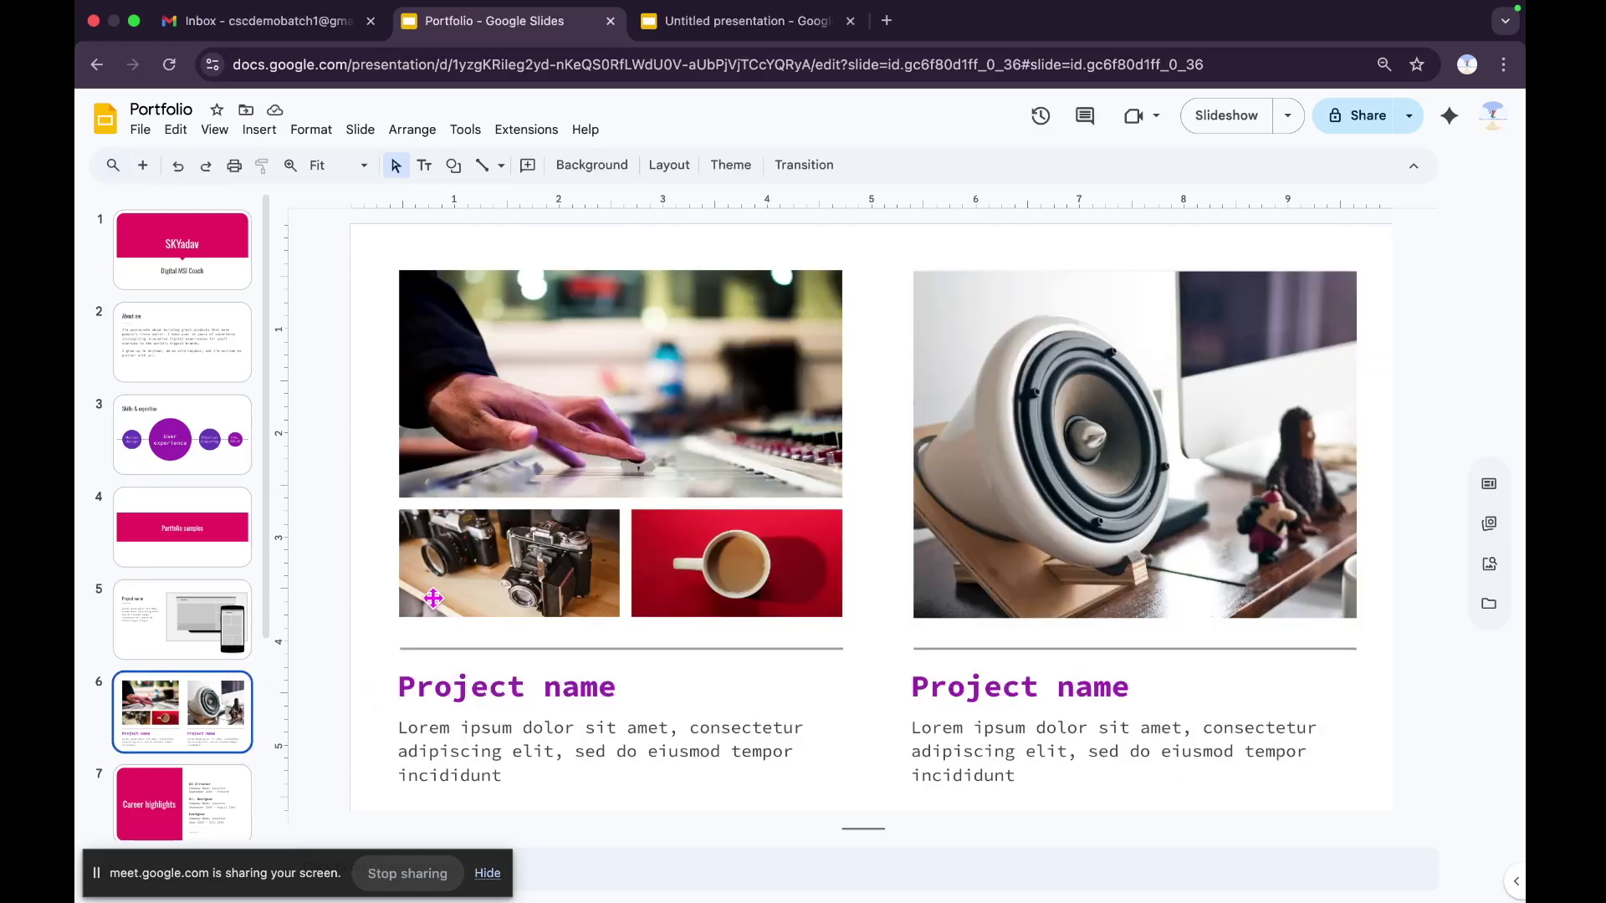
{"action": "left_click", "coordinate": [180, 790]}
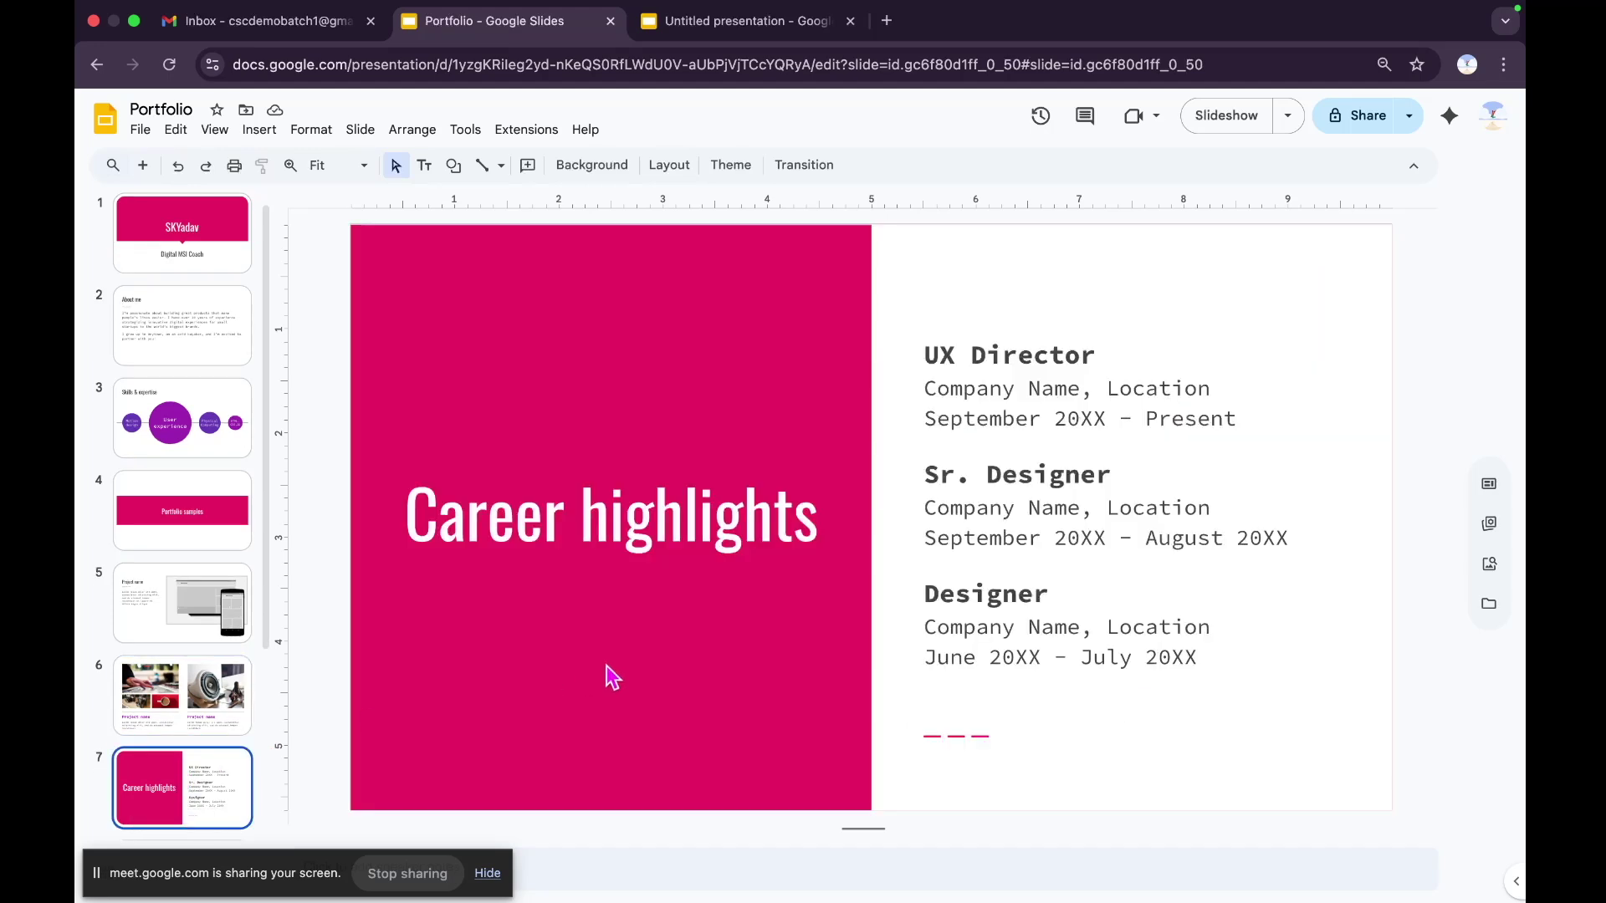
{"action": "key", "text": "Down"}
{"action": "key", "text": "Up"}
{"action": "key", "text": "Up"}
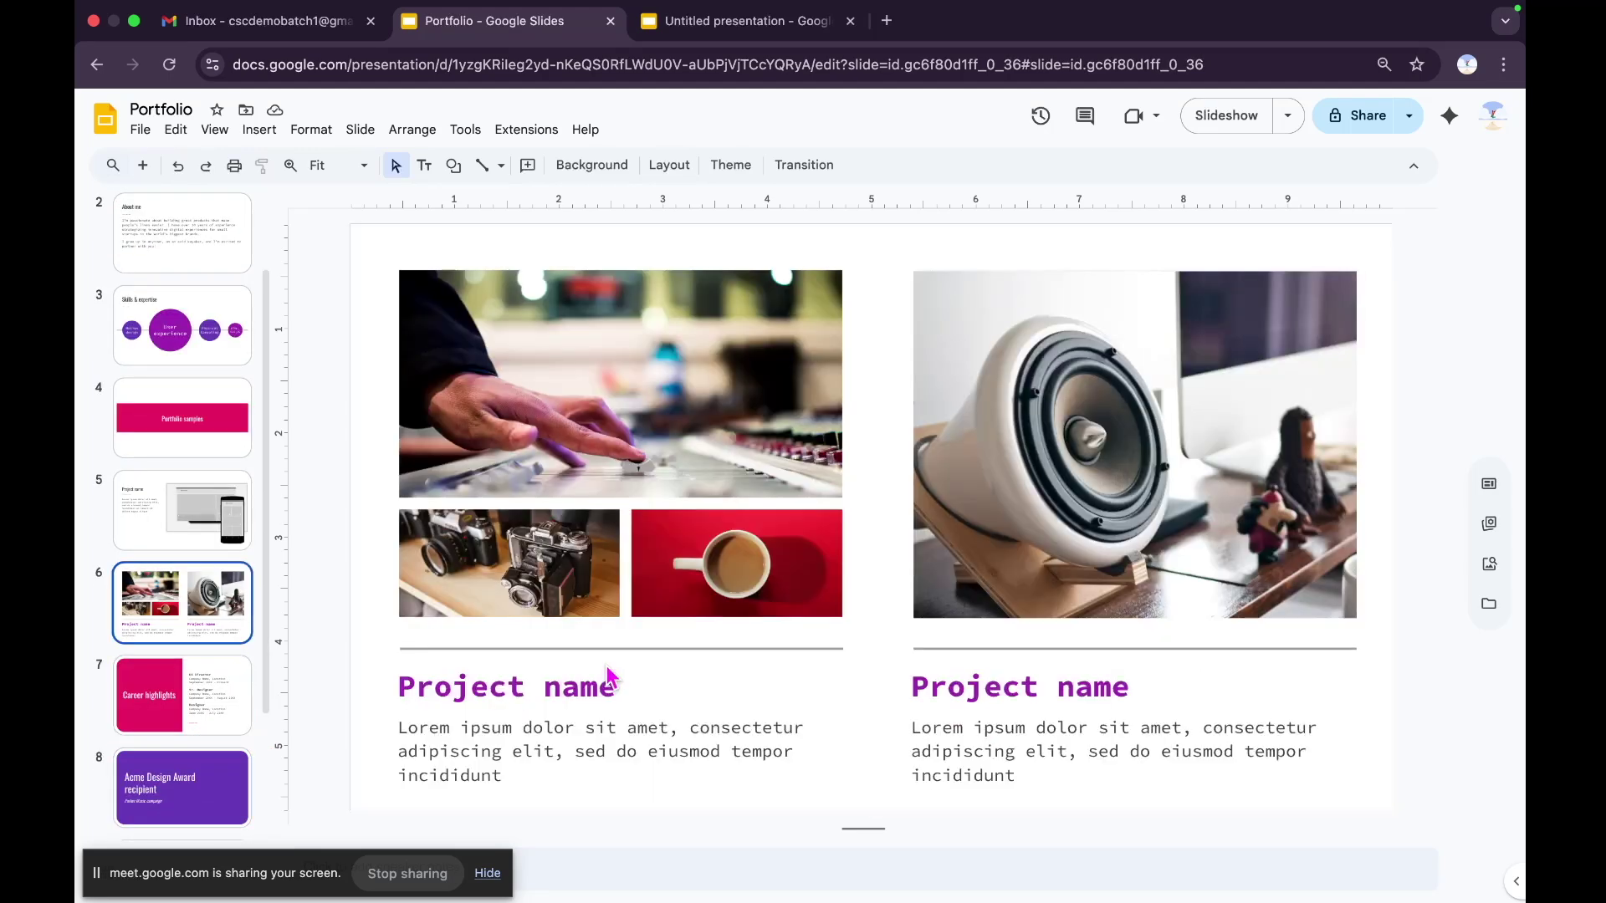
- Review the slides from About me through Acme Design Award recipient once more, ending back on the About me slide
{"action": "left_click", "coordinate": [196, 239]}
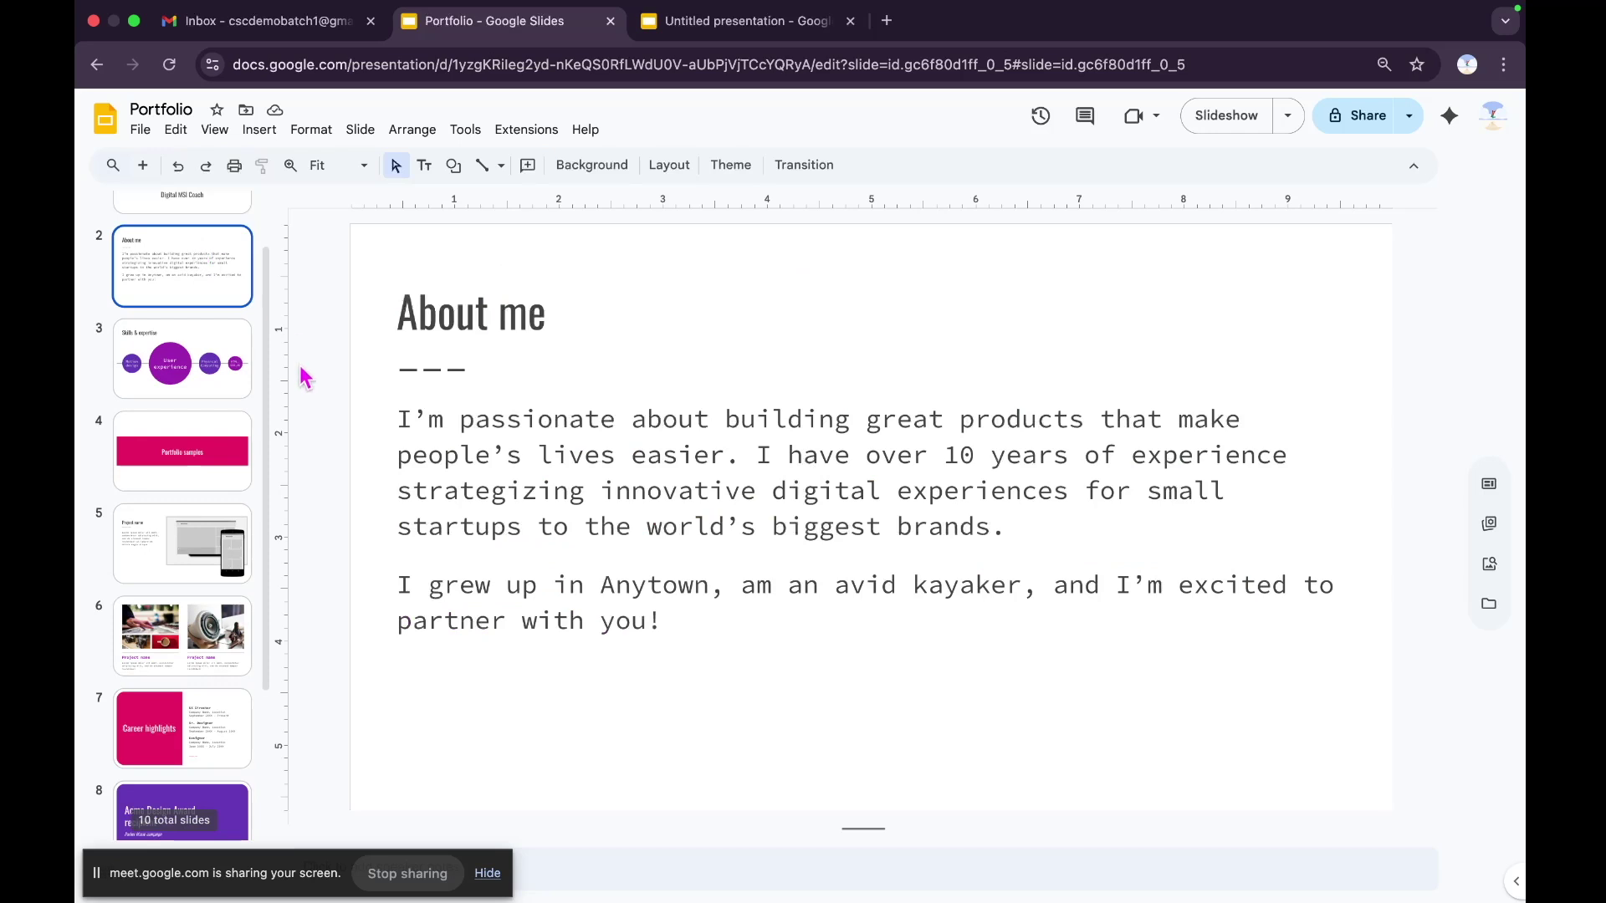
{"action": "scroll", "coordinate": [213, 412], "scroll_direction": "up", "scroll_amount": 2}
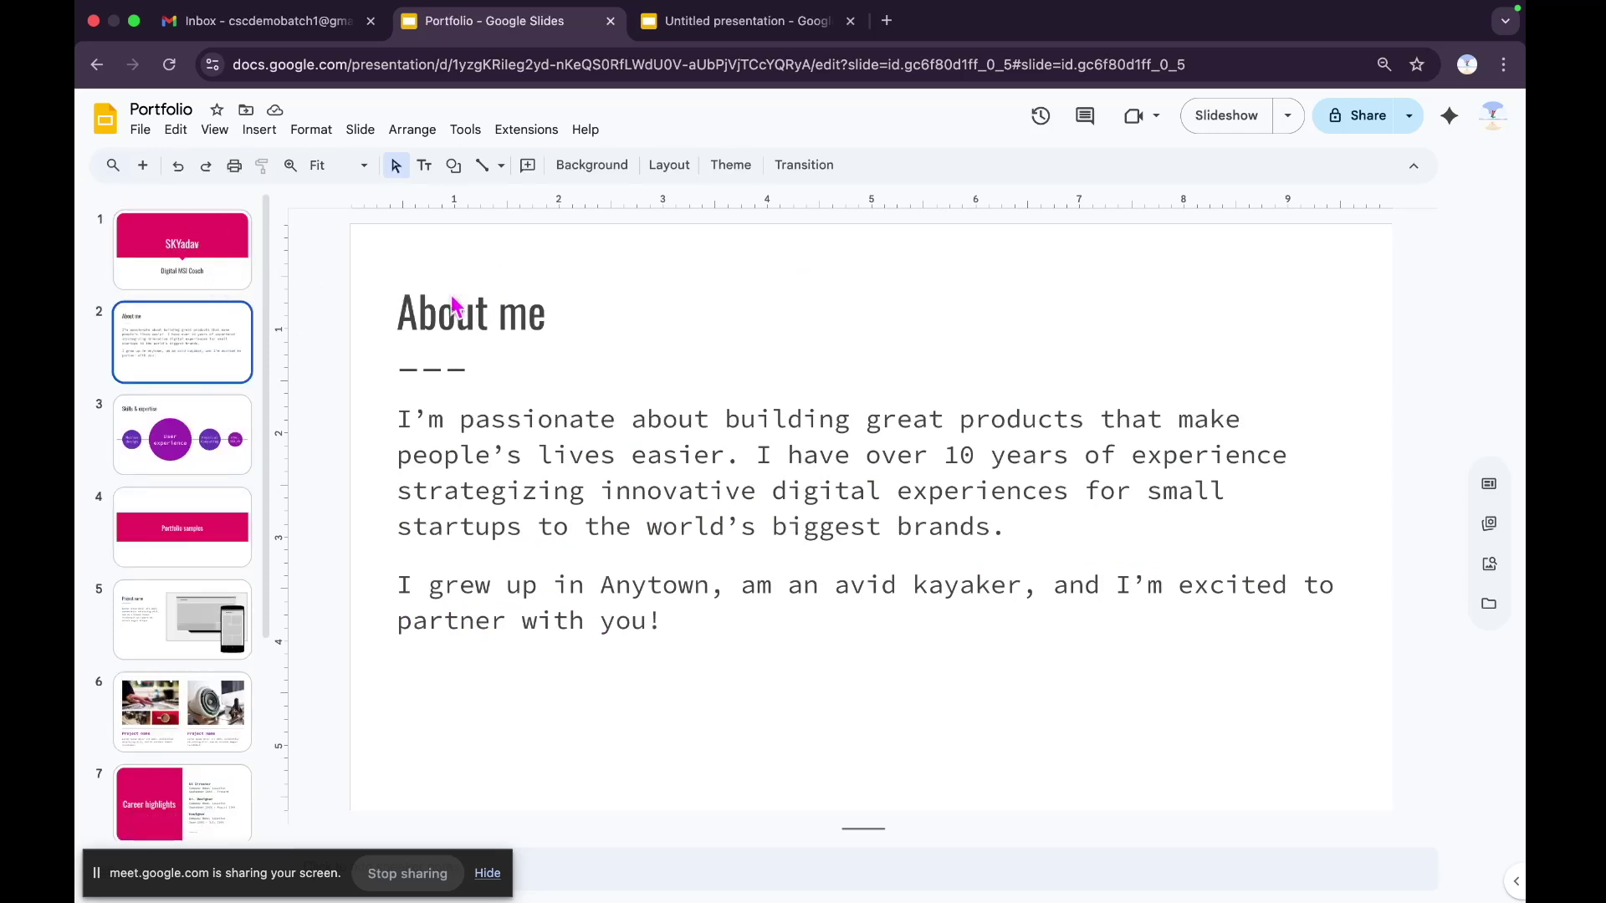
{"action": "key", "text": "Down"}
{"action": "key", "text": "Up"}
{"action": "left_click", "coordinate": [209, 455]}
{"action": "left_click", "coordinate": [209, 529]}
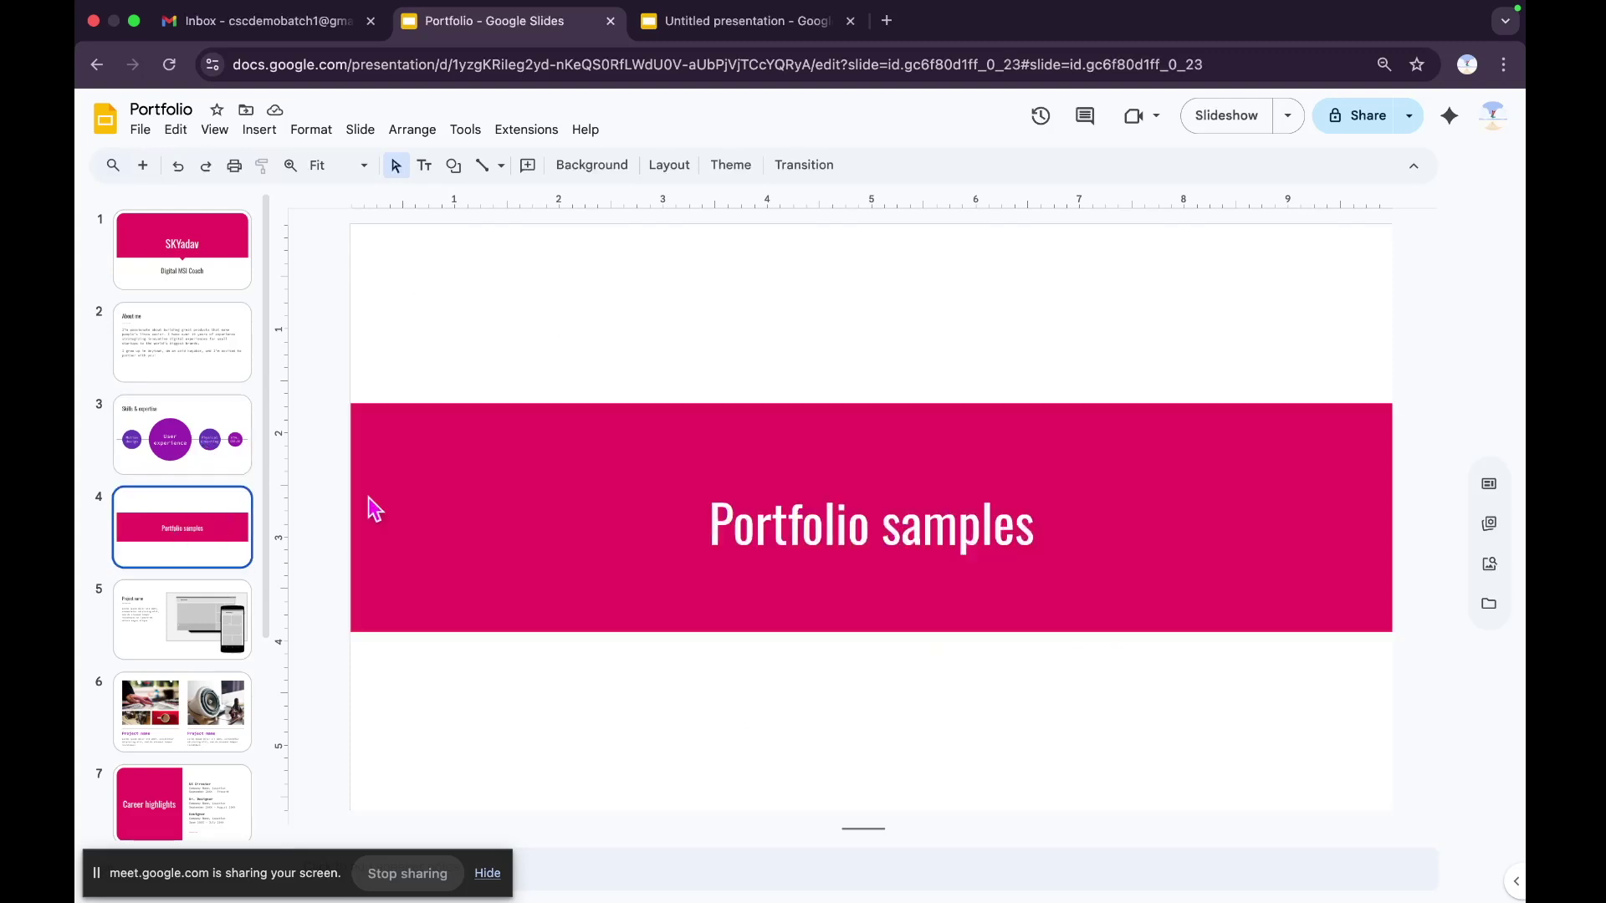
{"action": "left_click", "coordinate": [177, 619]}
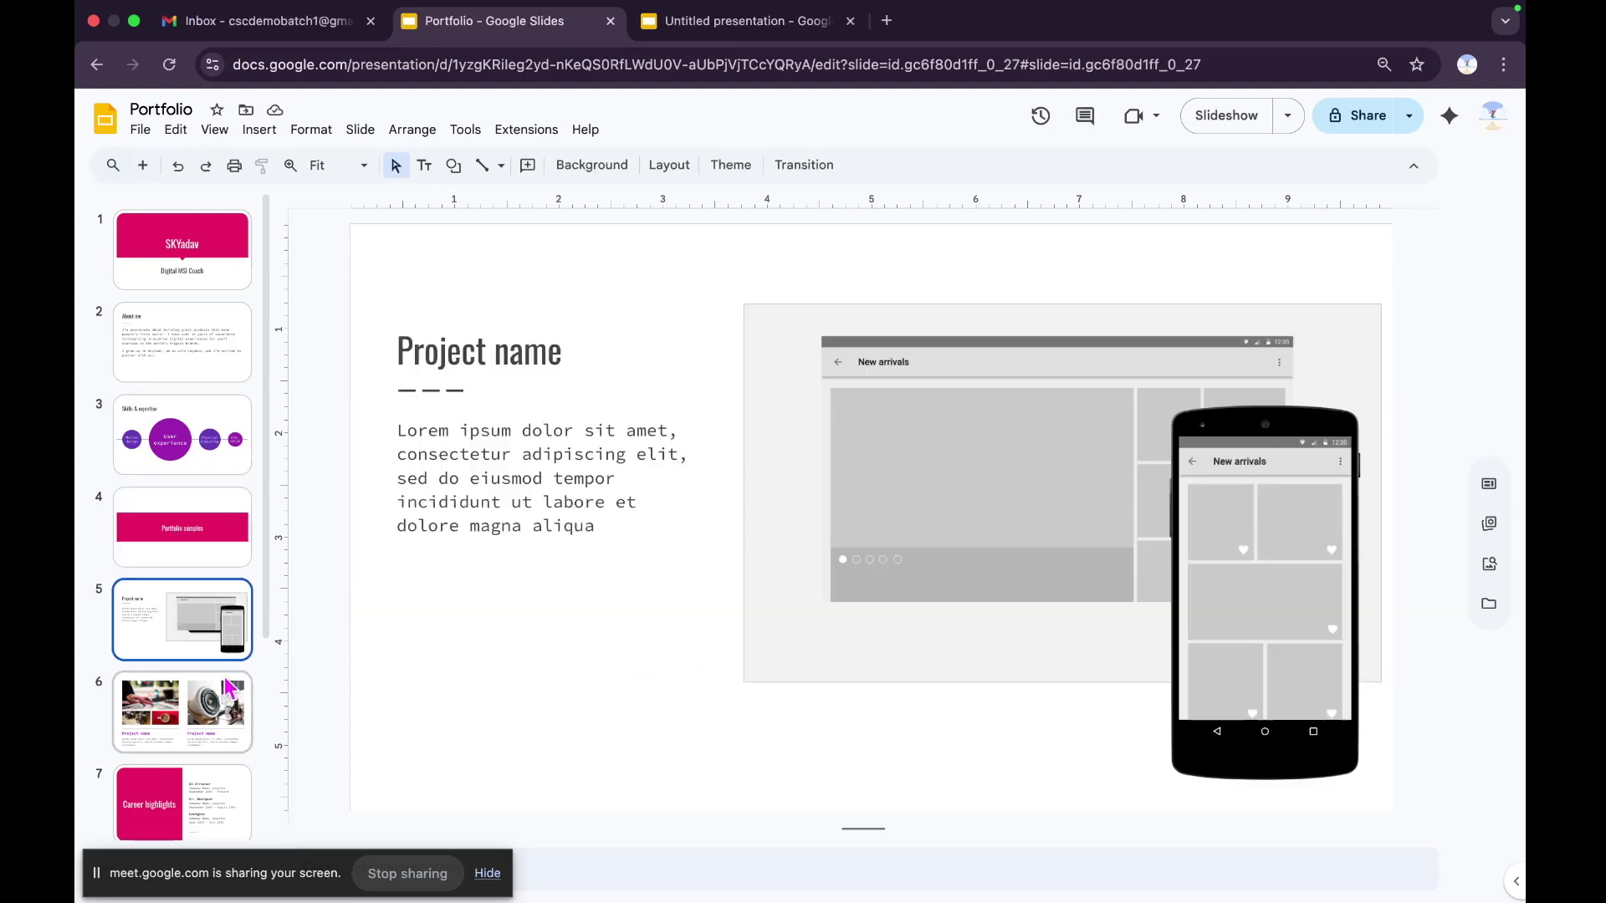
{"action": "left_click", "coordinate": [171, 700]}
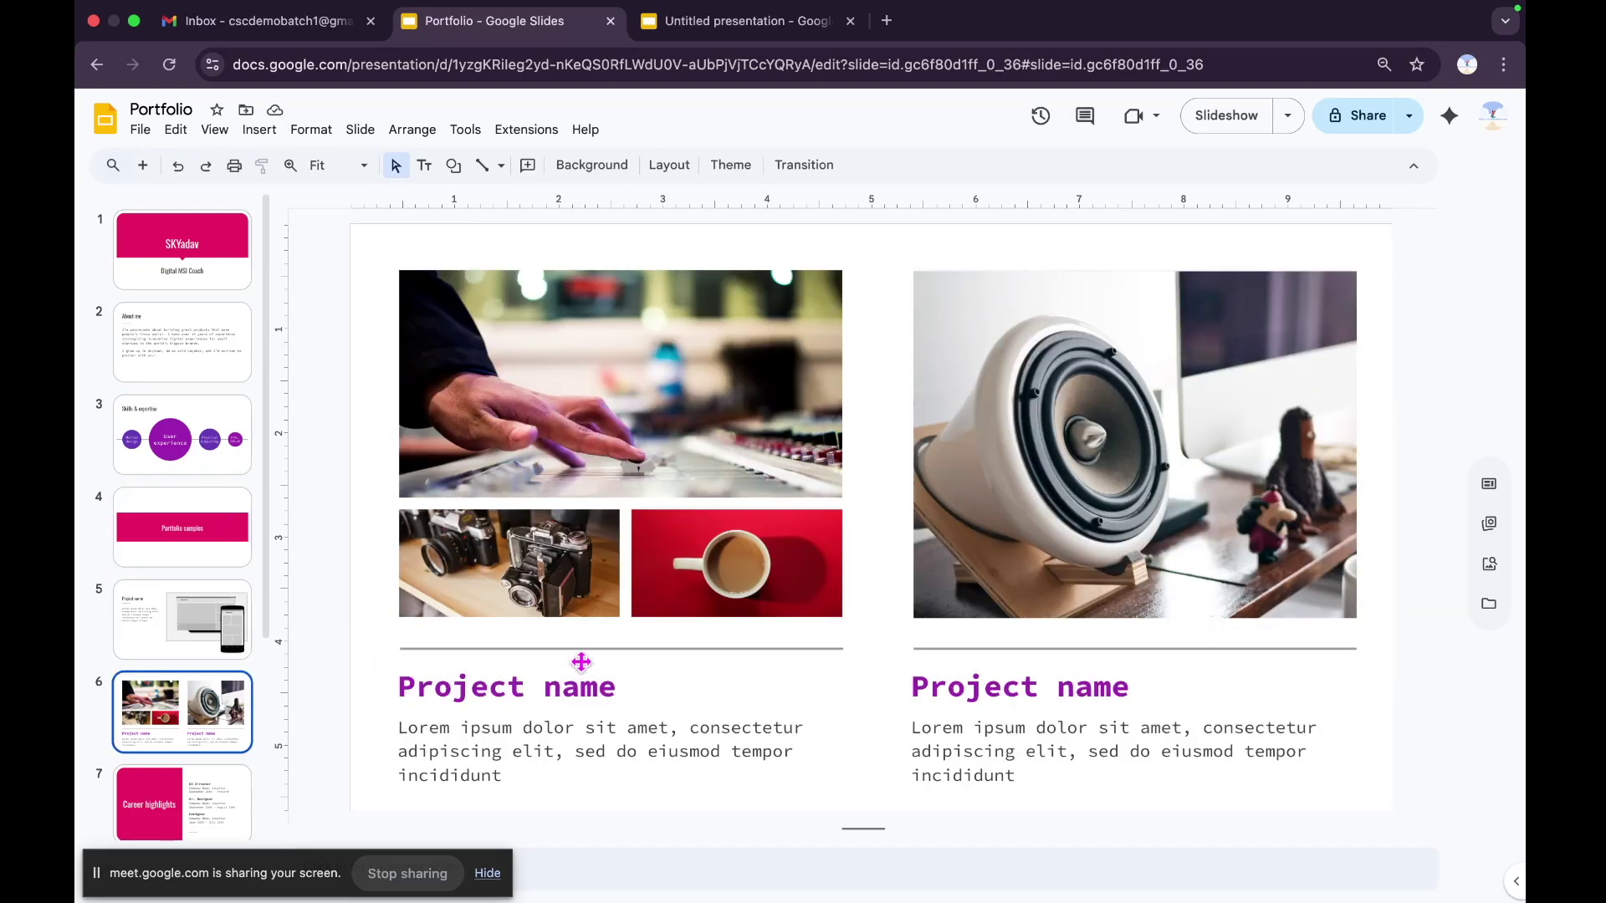
{"action": "left_click", "coordinate": [184, 807]}
{"action": "scroll", "coordinate": [629, 686], "scroll_direction": "down", "scroll_amount": 1}
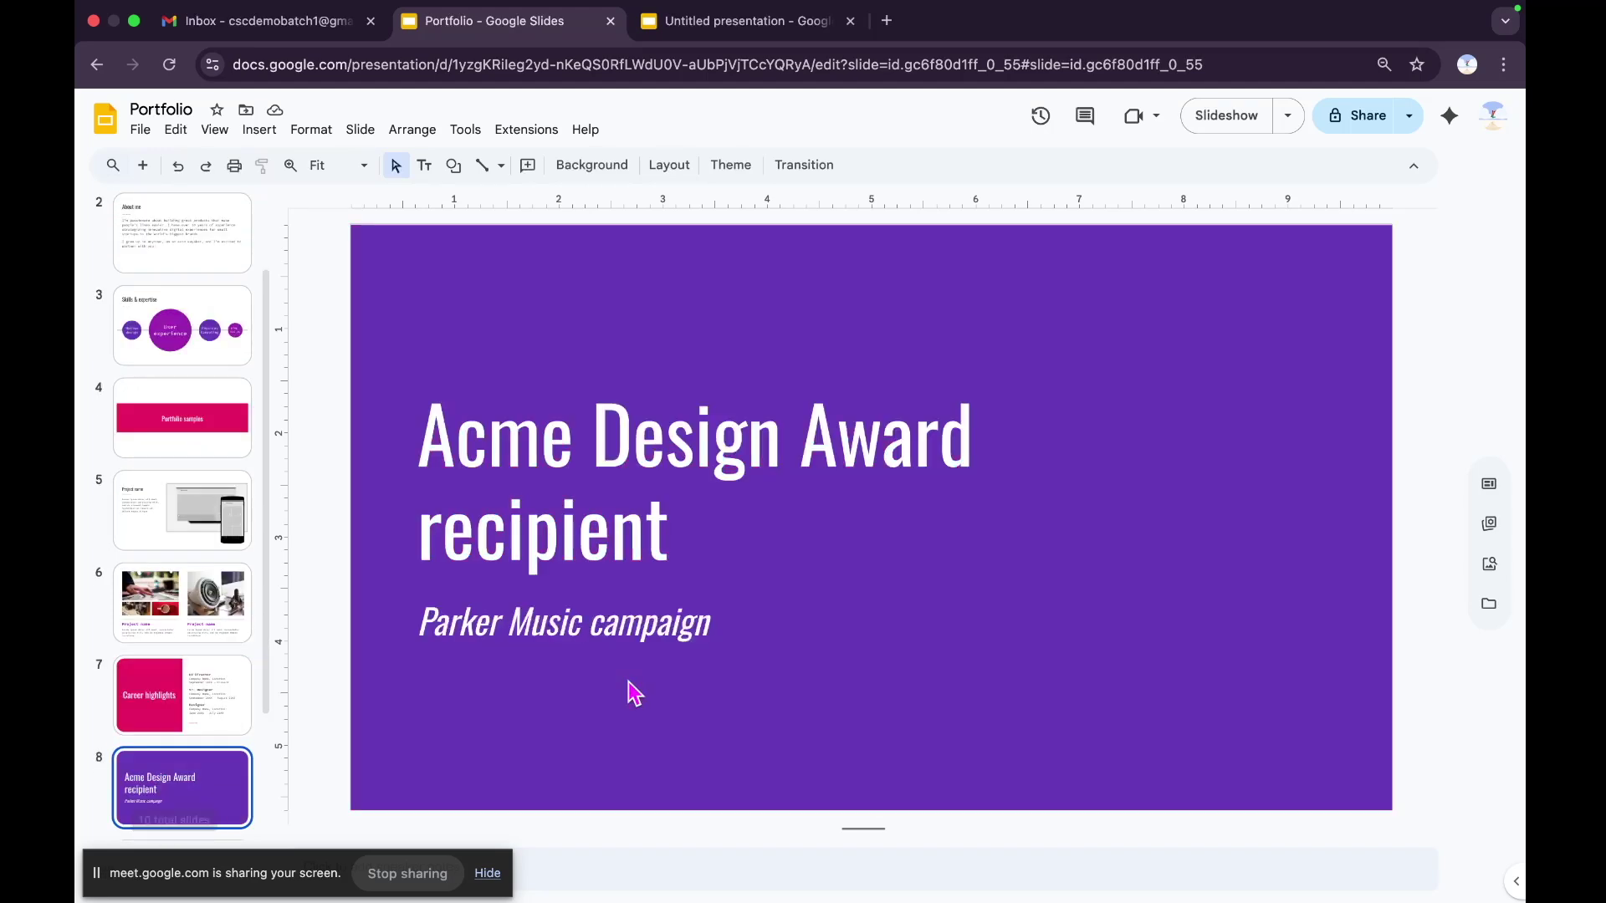
{"action": "scroll", "coordinate": [629, 686], "scroll_direction": "up", "scroll_amount": 1}
{"action": "scroll", "coordinate": [223, 286], "scroll_direction": "up", "scroll_amount": 1}
{"action": "left_click", "coordinate": [222, 287]}
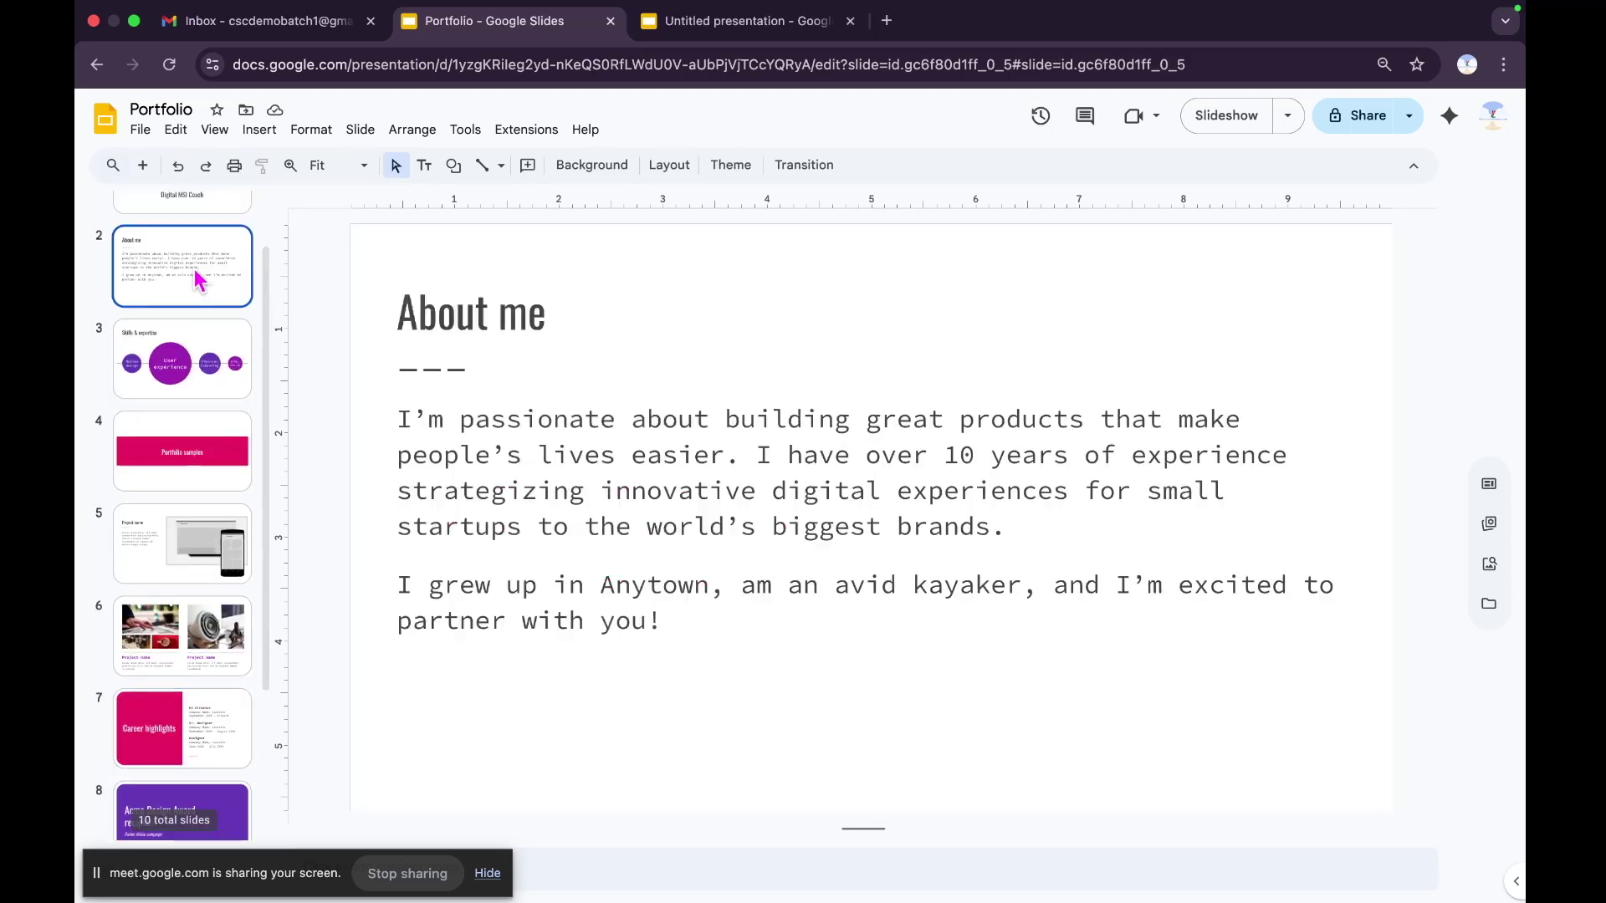
- Open Google Slides in a new browser tab and create a presentation from the Portfolio template, dismissing the live pointers tip
{"action": "left_click", "coordinate": [886, 21]}
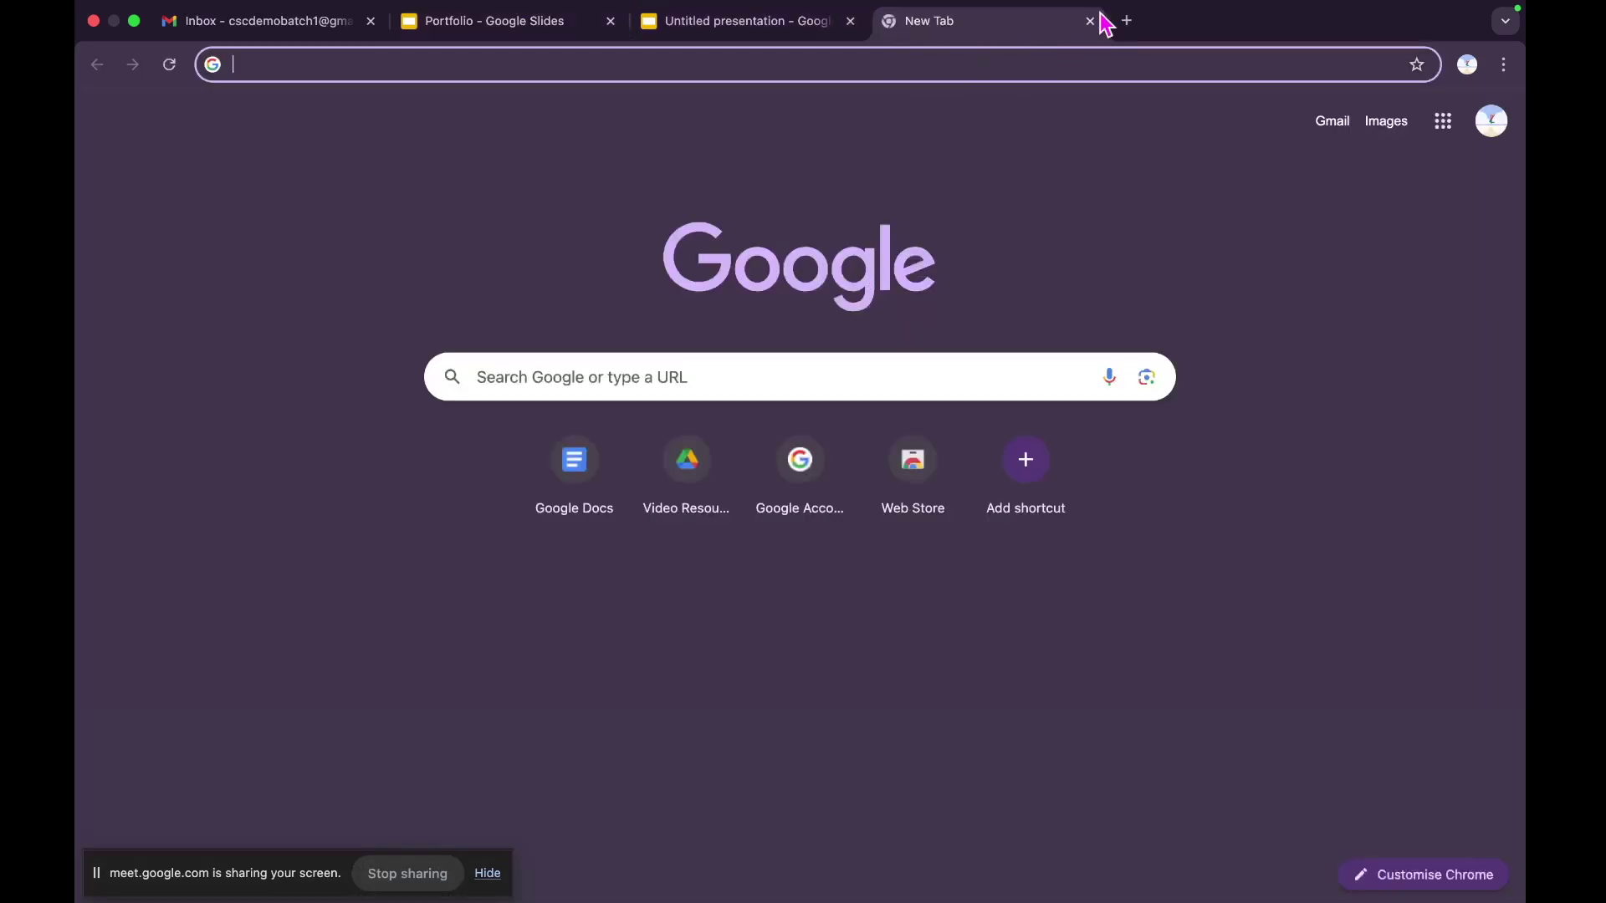
{"action": "left_click", "coordinate": [1447, 128]}
{"action": "scroll", "coordinate": [1432, 435], "scroll_direction": "down", "scroll_amount": 5}
{"action": "scroll", "coordinate": [1413, 377], "scroll_direction": "up", "scroll_amount": 3}
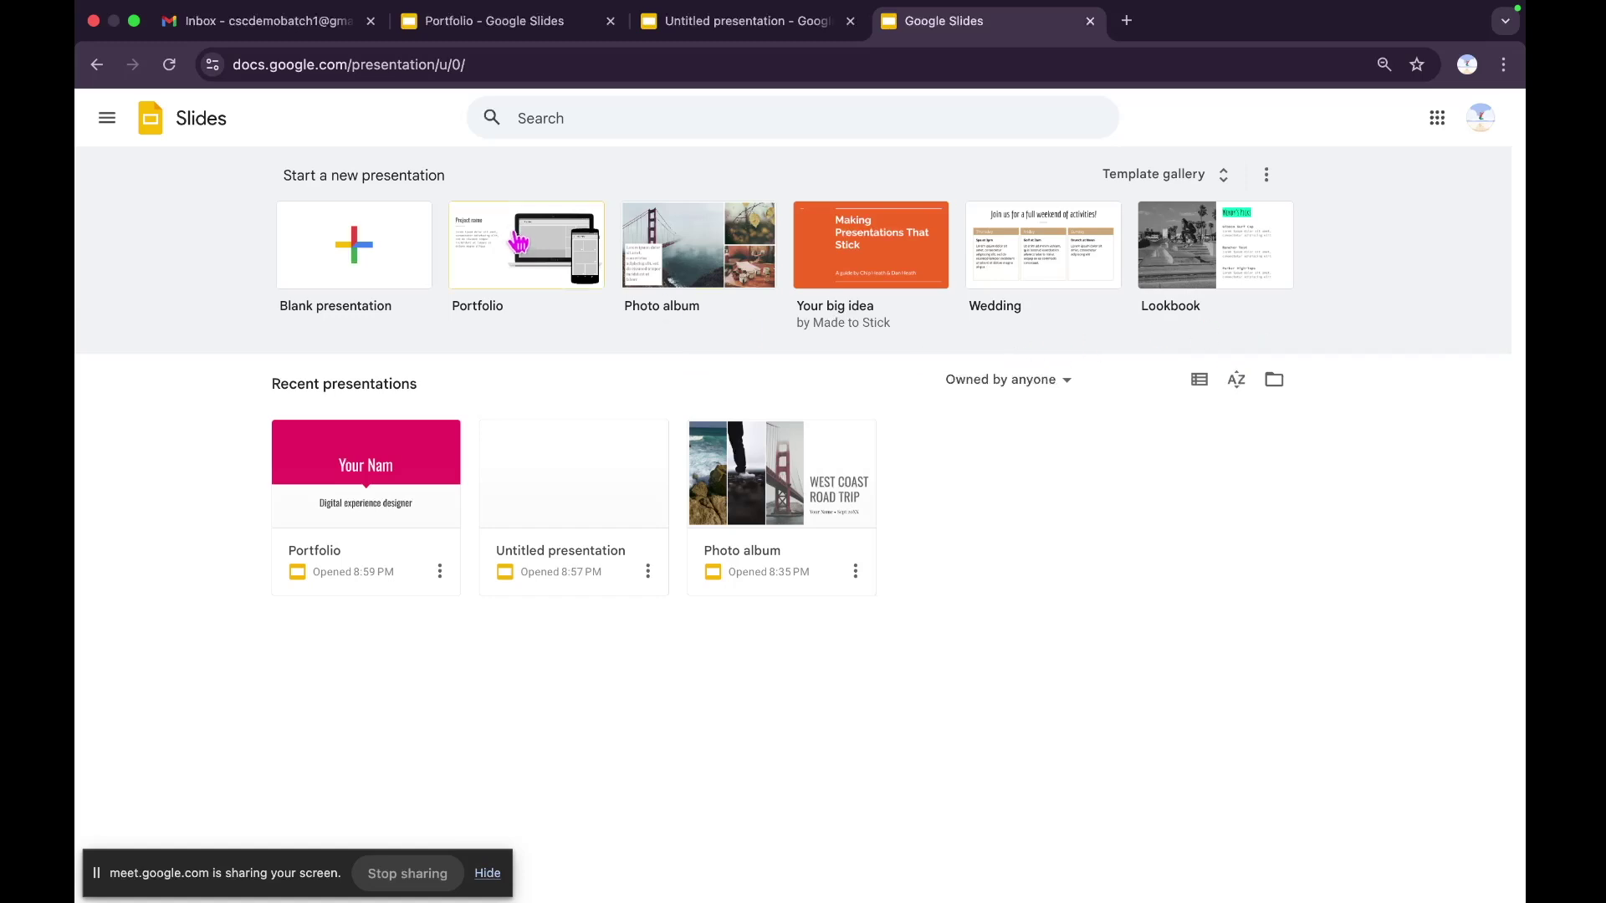
{"action": "left_click", "coordinate": [520, 244]}
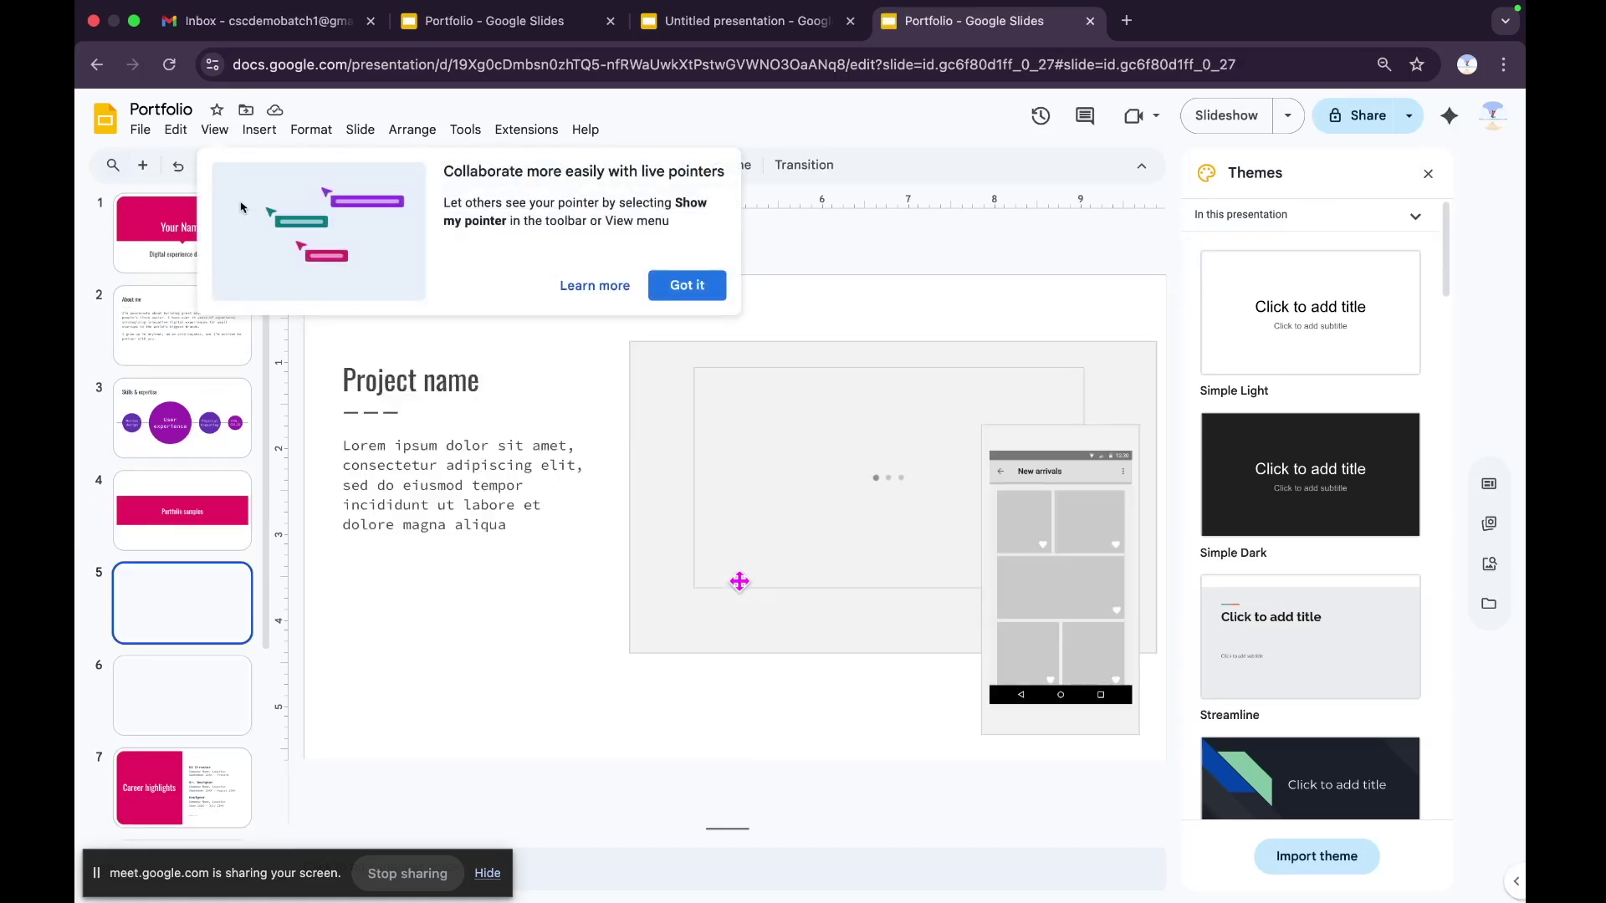
{"action": "left_click", "coordinate": [685, 287]}
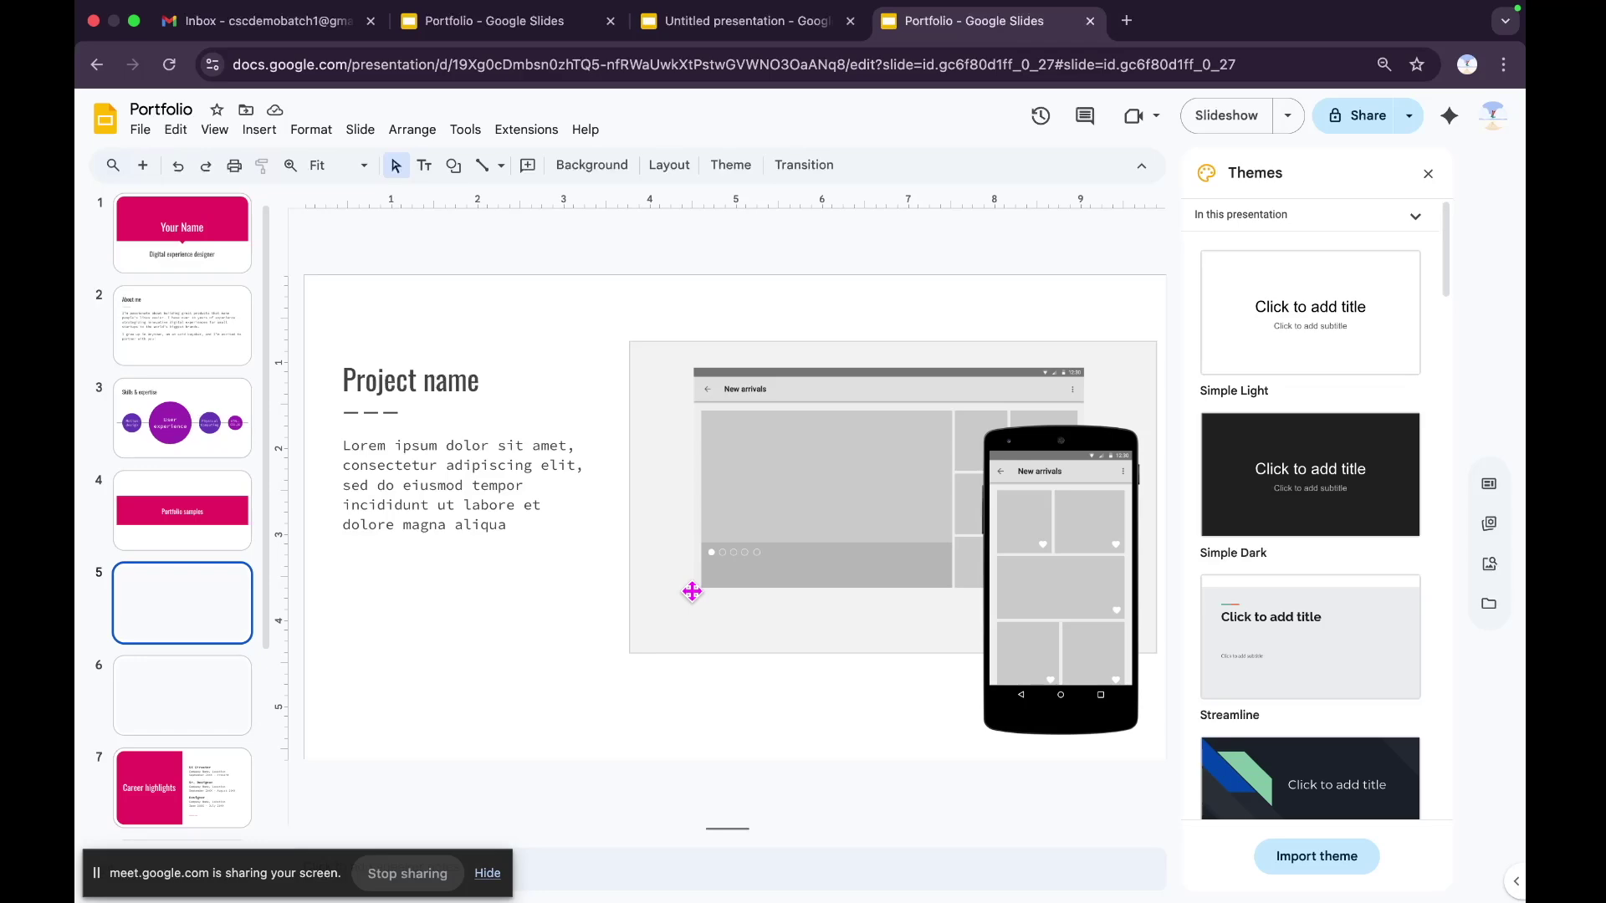
- Switch to the Google Meet call in the other browser window, stop presenting the screen and leave the call
{"action": "key", "text": "ctrl+Left"}
{"action": "key", "text": "ctrl+Left"}
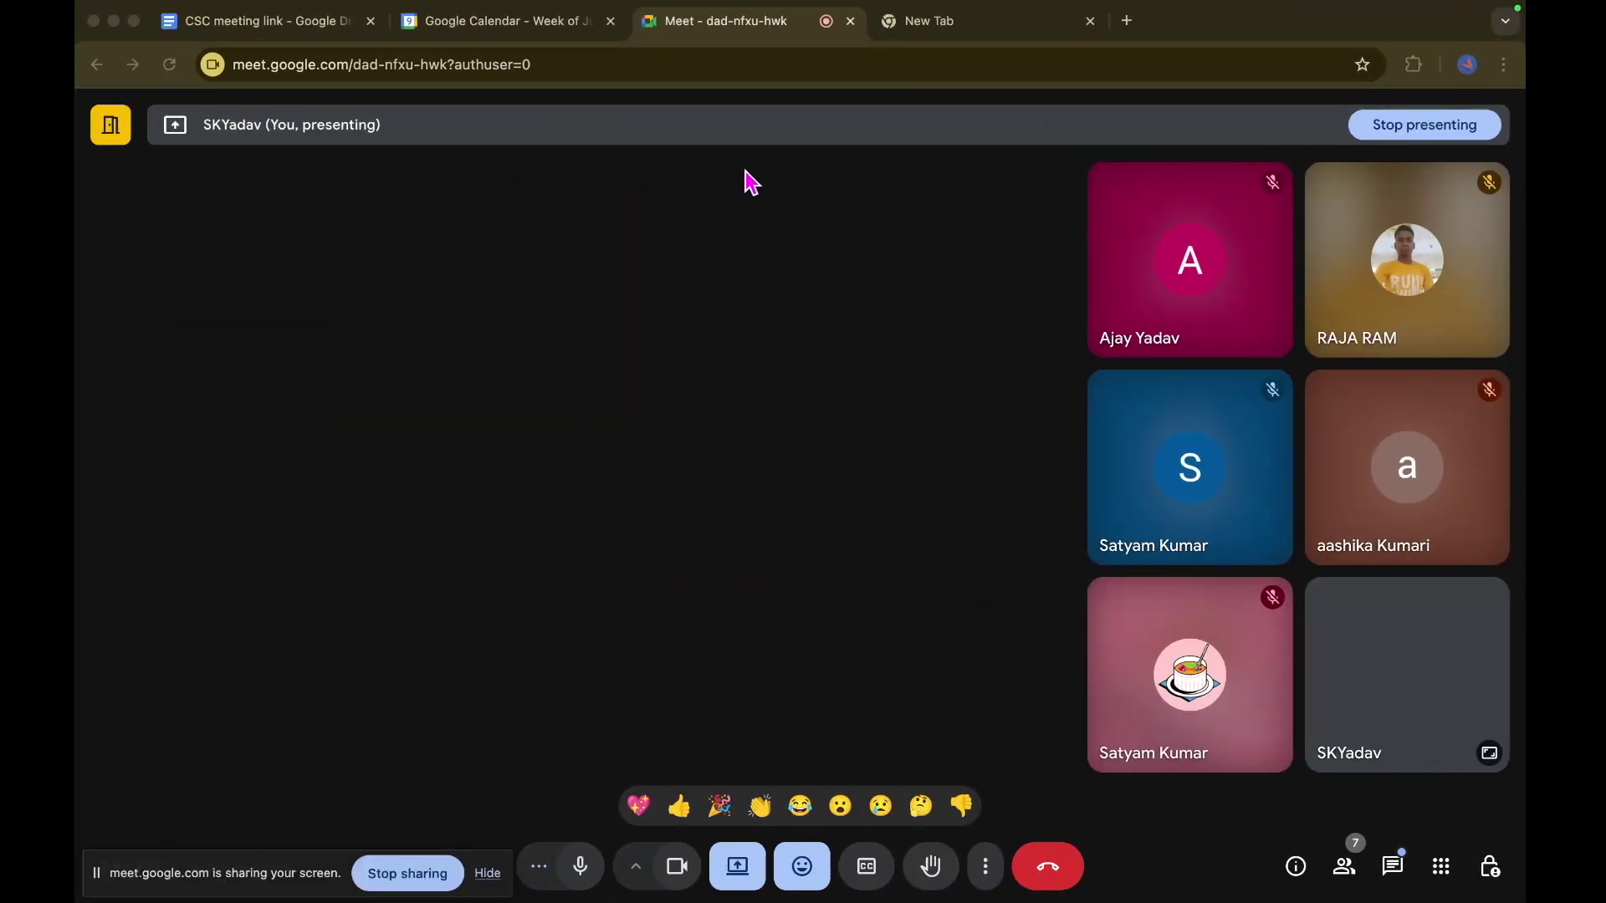
{"action": "left_click", "coordinate": [922, 27]}
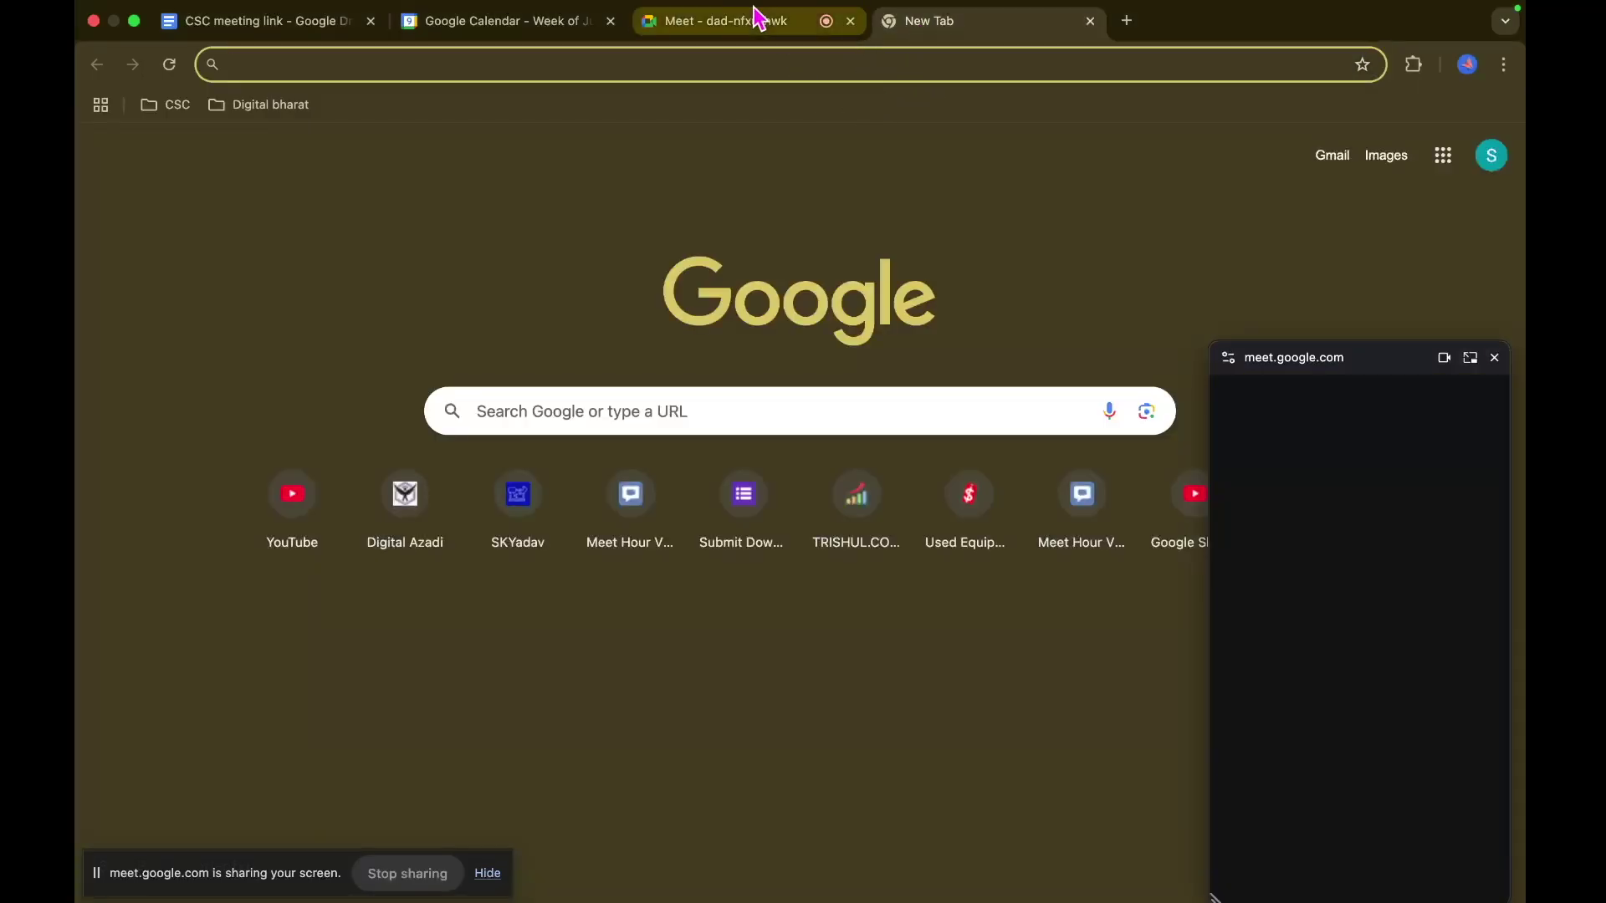
{"action": "left_click", "coordinate": [757, 19]}
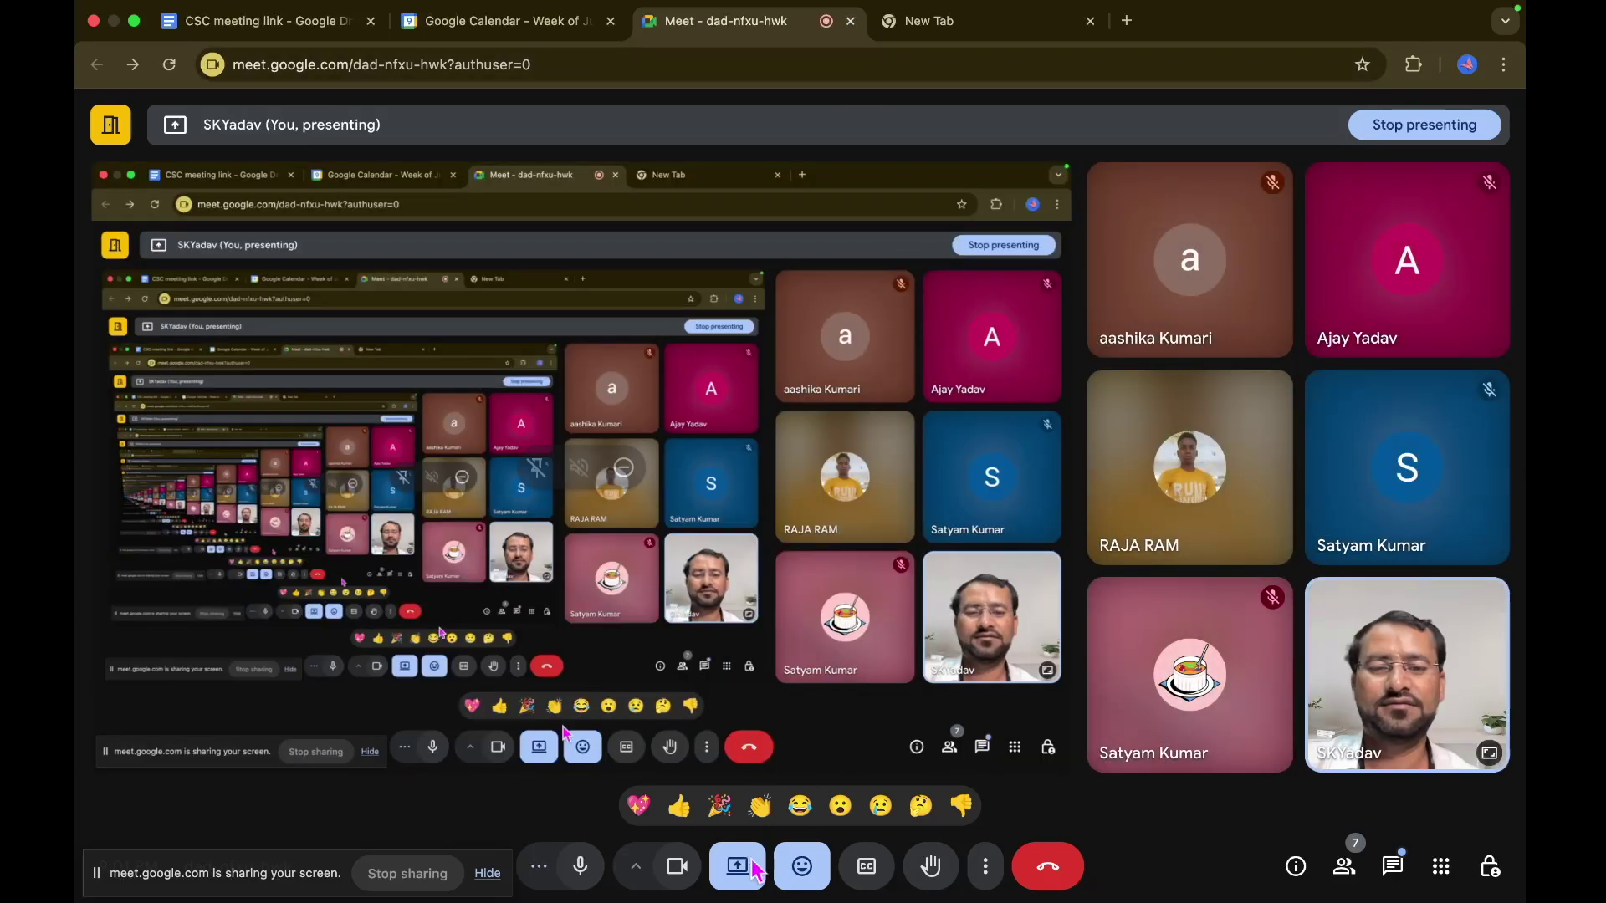
{"action": "left_click", "coordinate": [757, 866]}
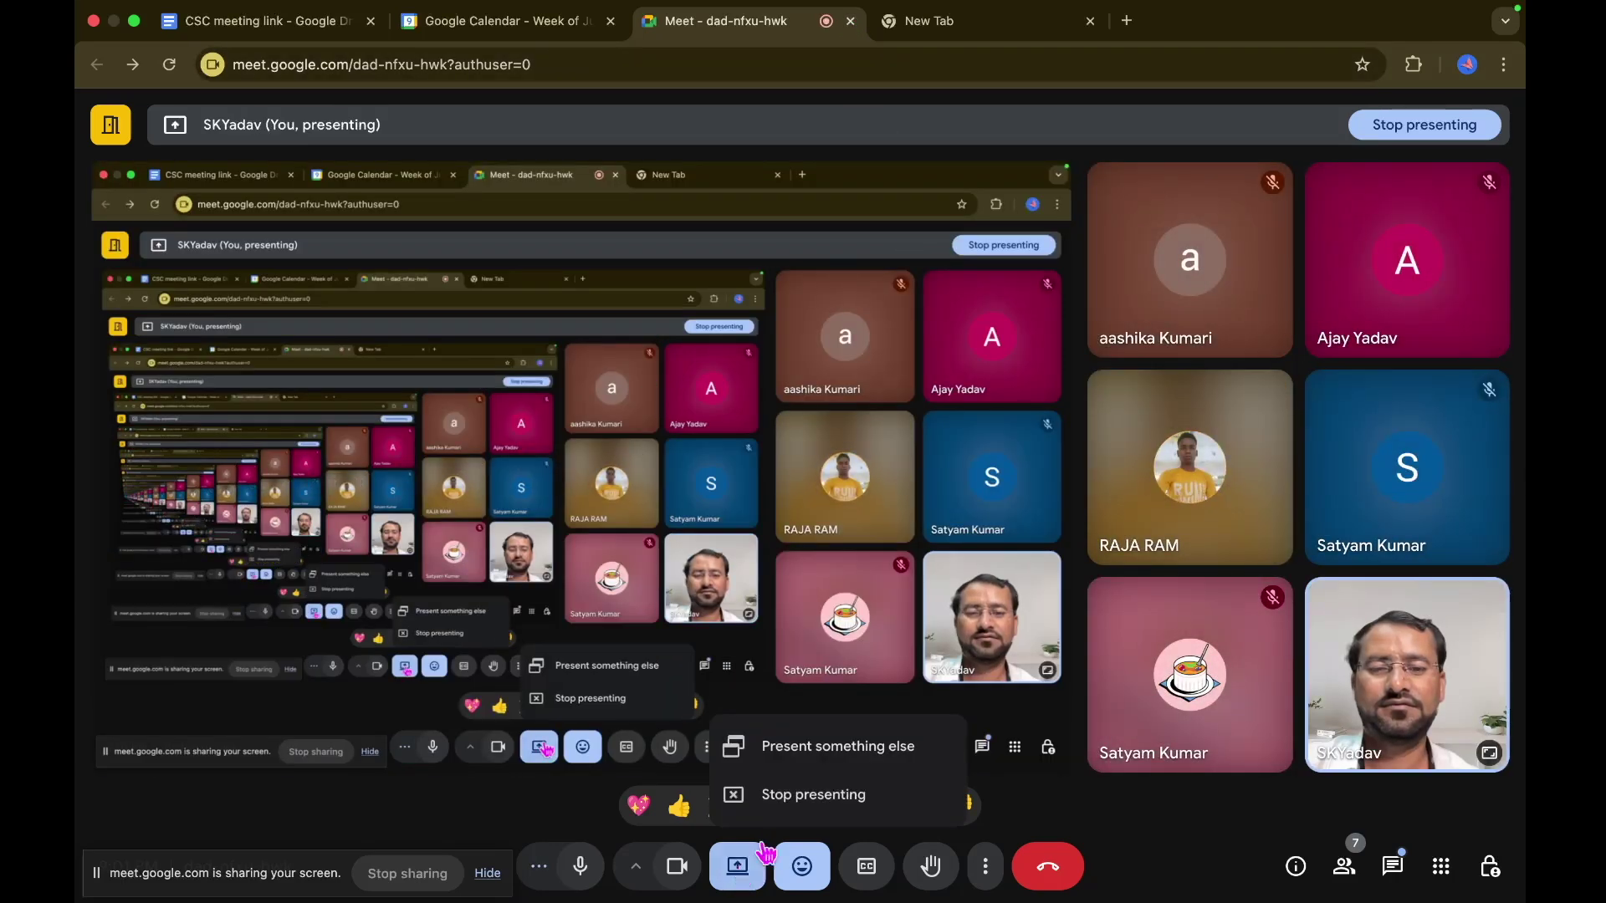
{"action": "left_click", "coordinate": [796, 798]}
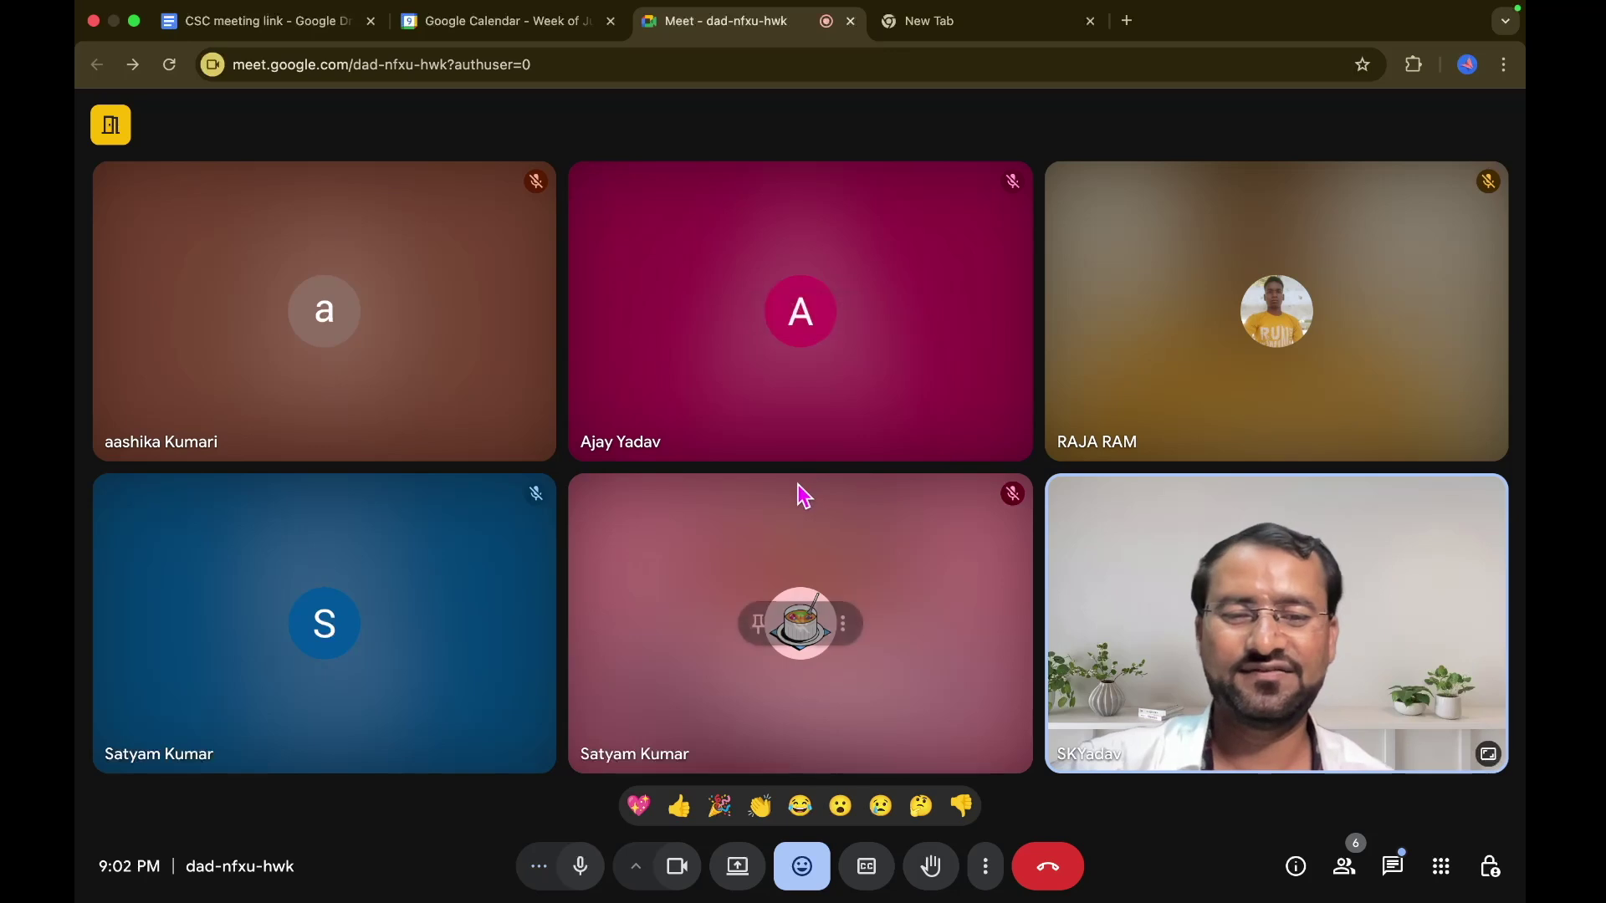
{"action": "left_click", "coordinate": [1046, 884]}
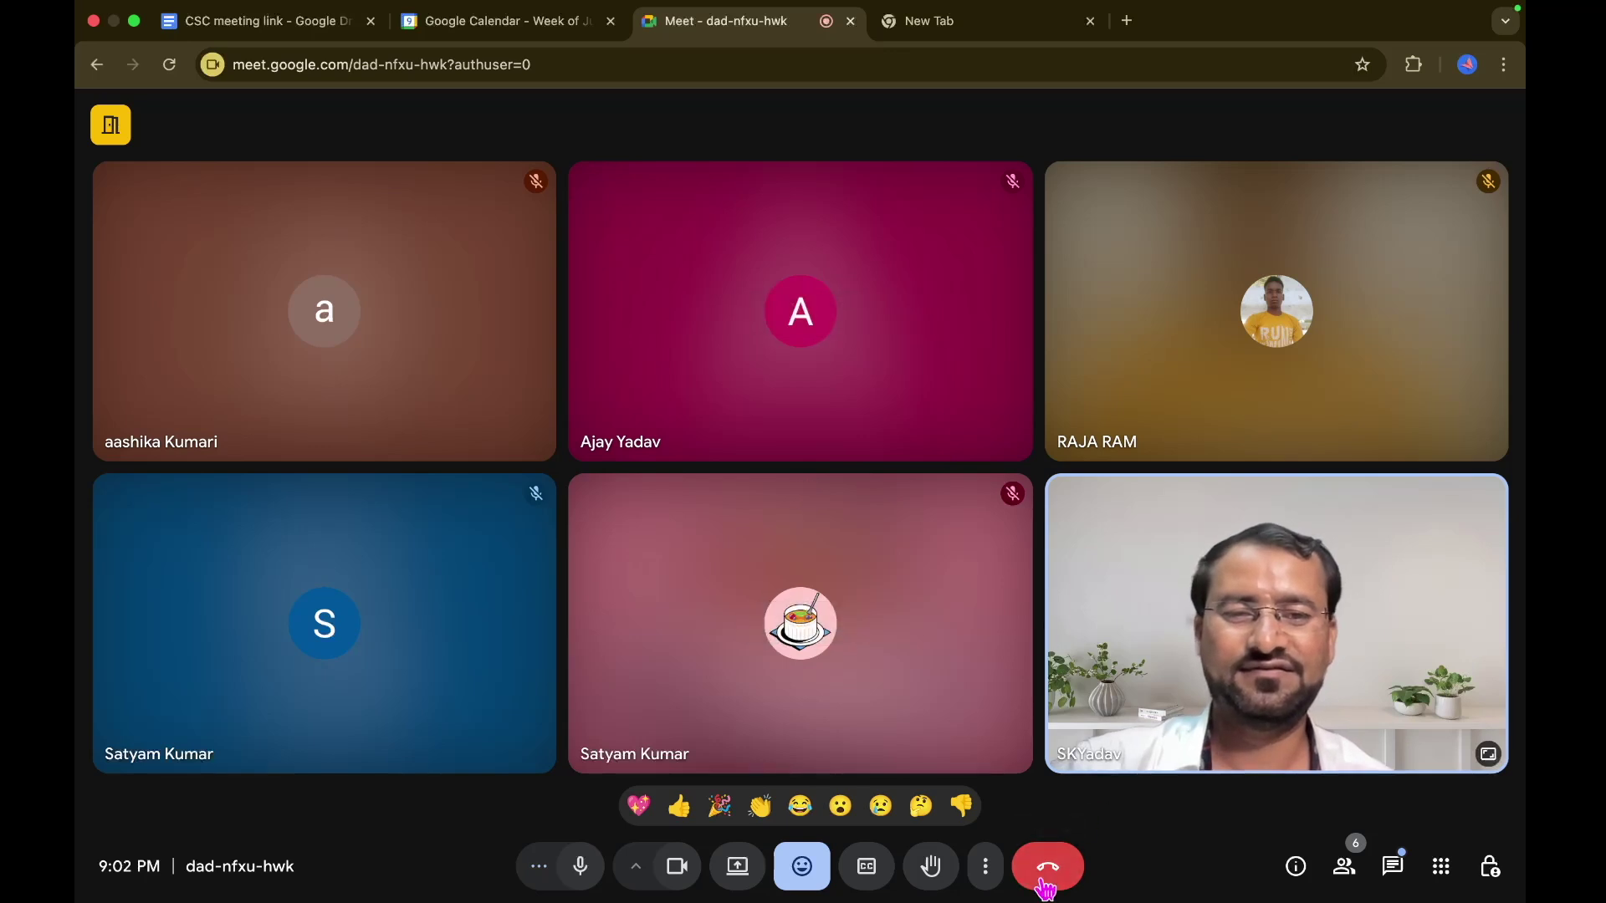